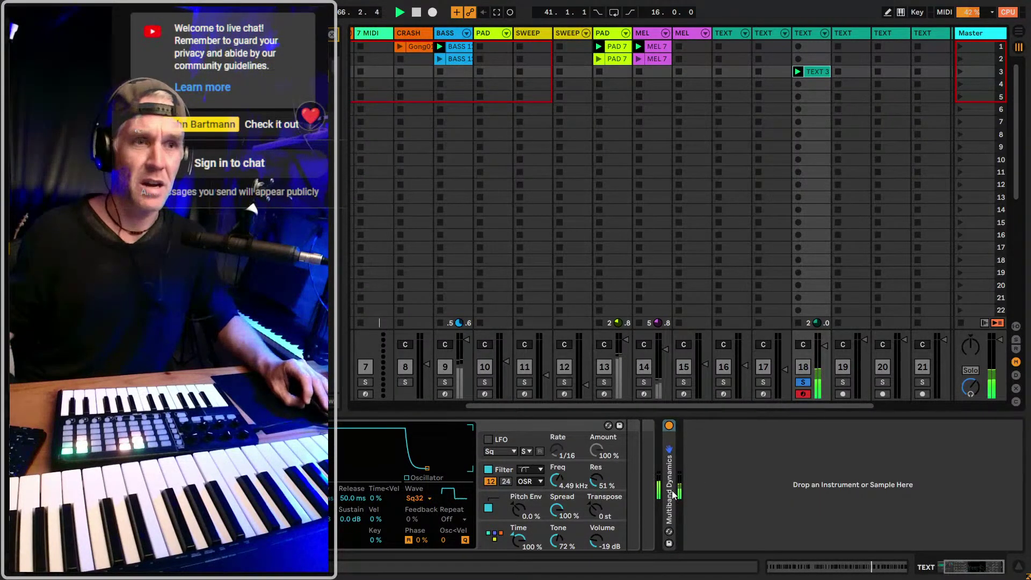
# Add an Auto Filter after Multiband Dynamics on TEXT track 18 and set its LFO amount to 23.1
pyautogui.hscroll(-3, 510, 484)
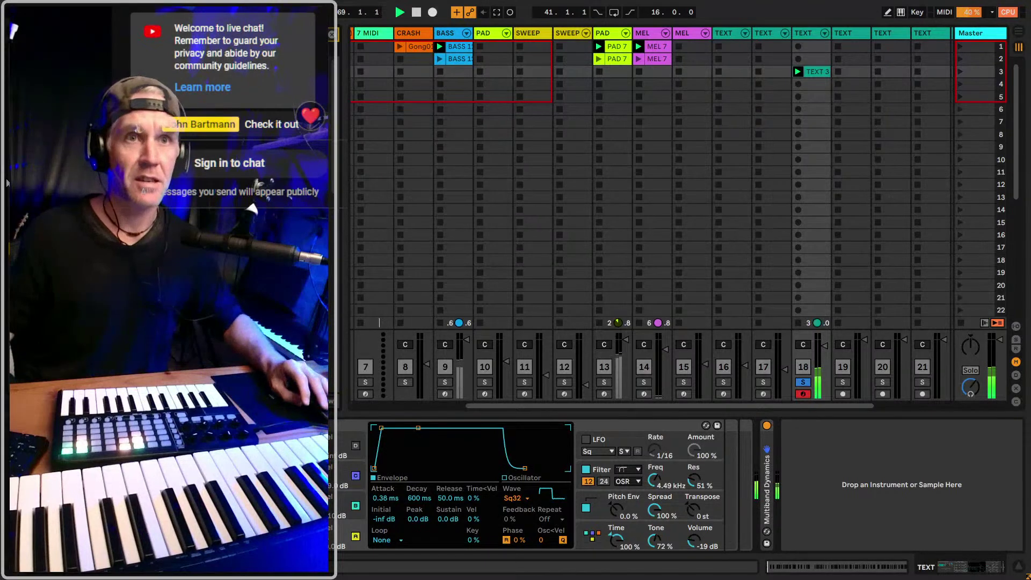
pyautogui.click(816, 433)
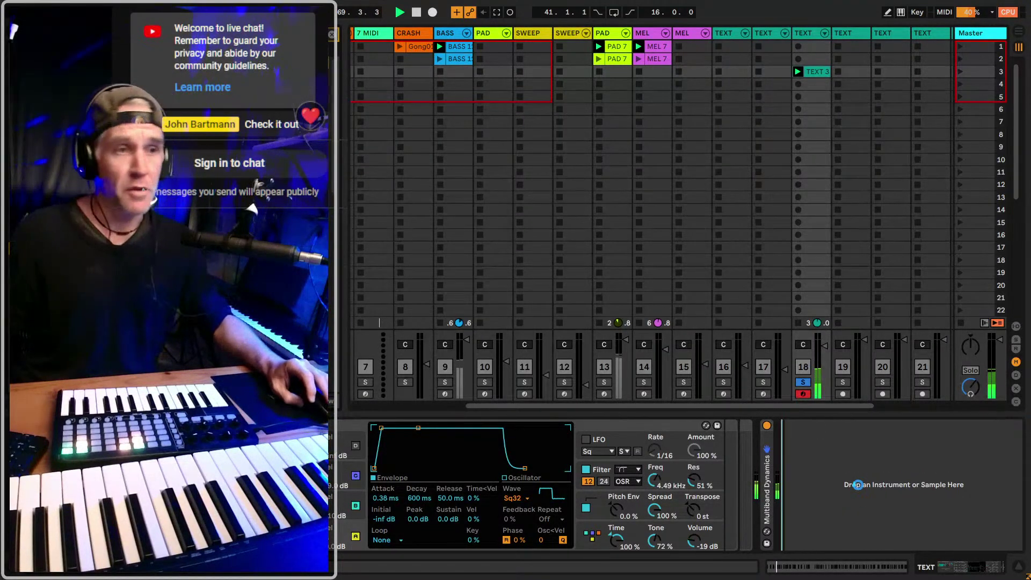
pyautogui.hotkey('ctrl', 'v')
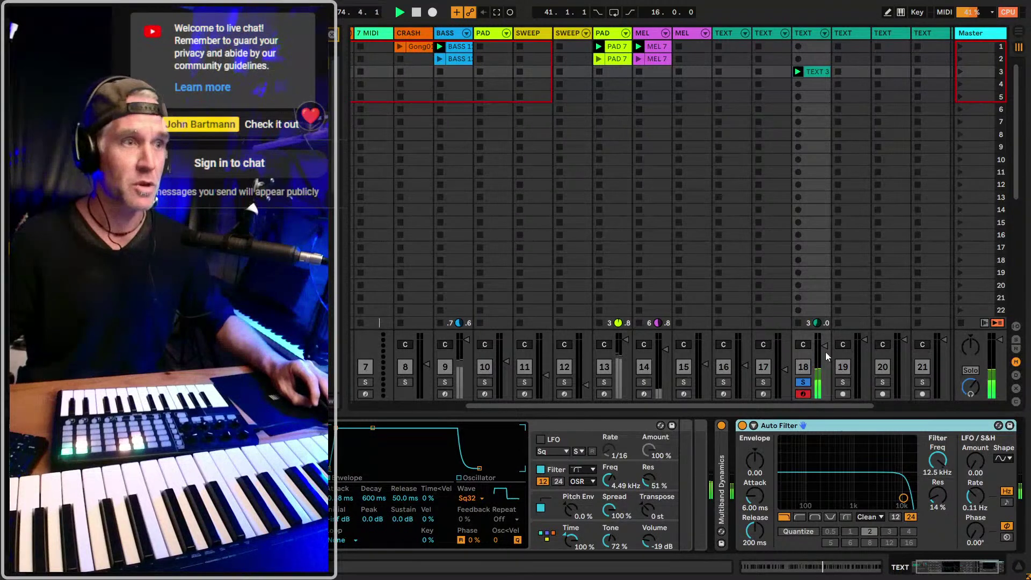
pyautogui.hscroll(2, 865, 467)
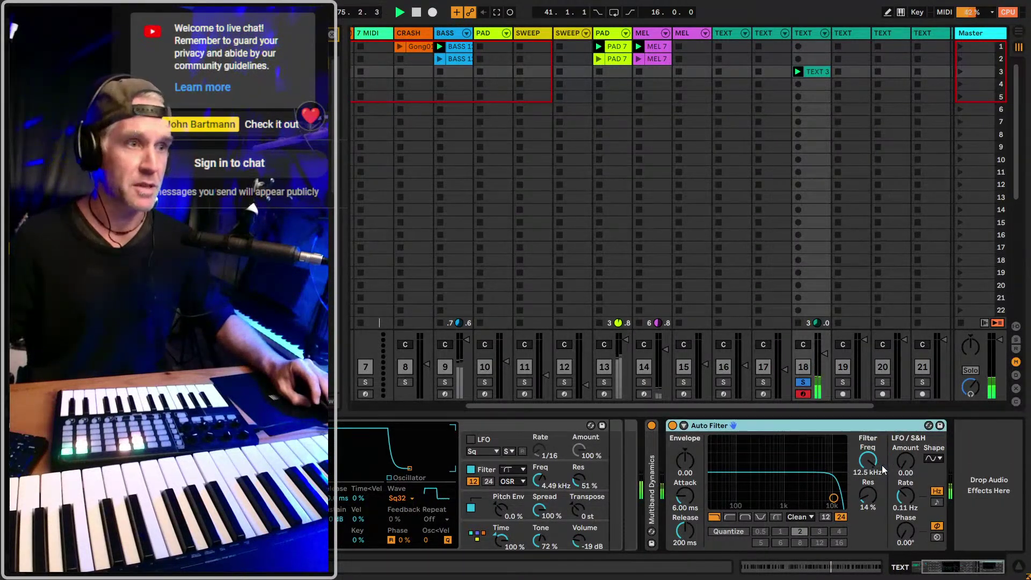
pyautogui.moveTo(915, 464); pyautogui.dragTo(915, 454)
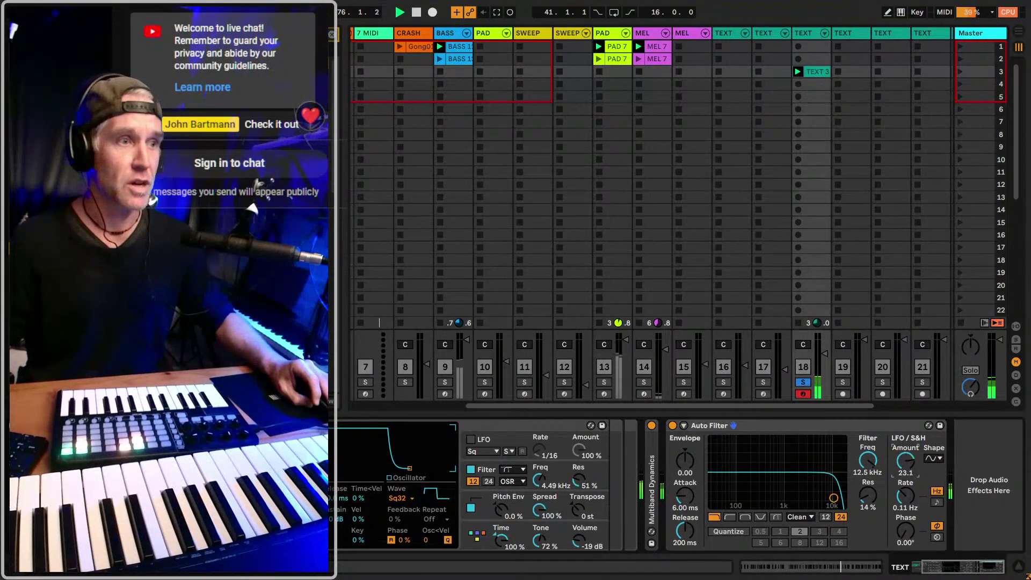
# Set the Auto Filter's LFO shape to square wave
pyautogui.click(938, 458)
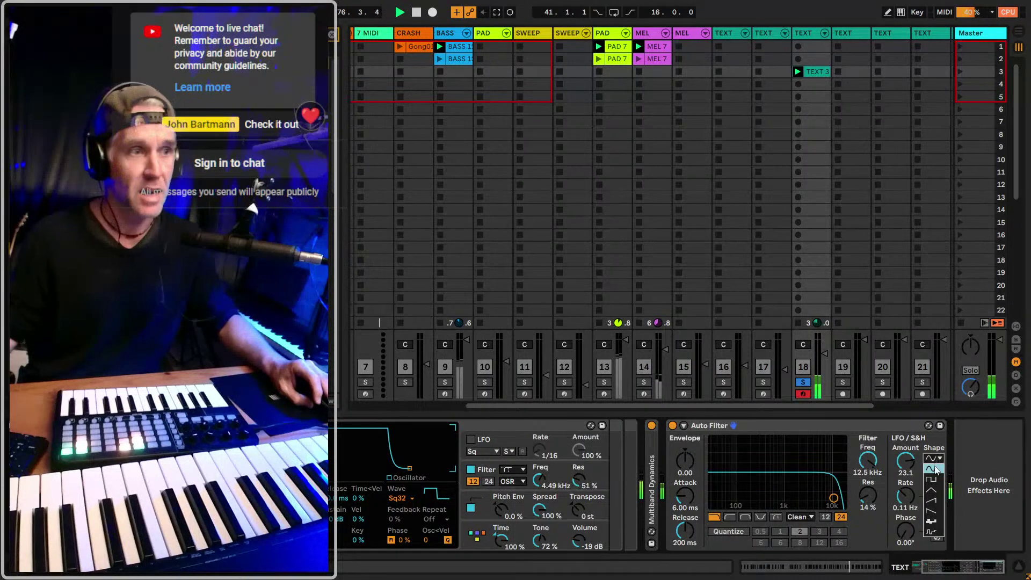
pyautogui.click(935, 479)
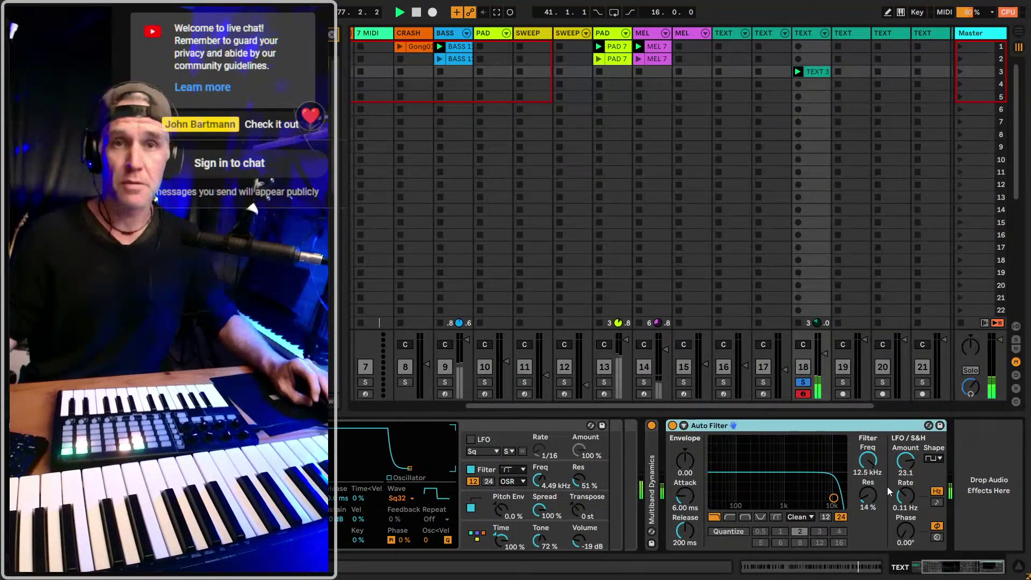
pyautogui.click(935, 459)
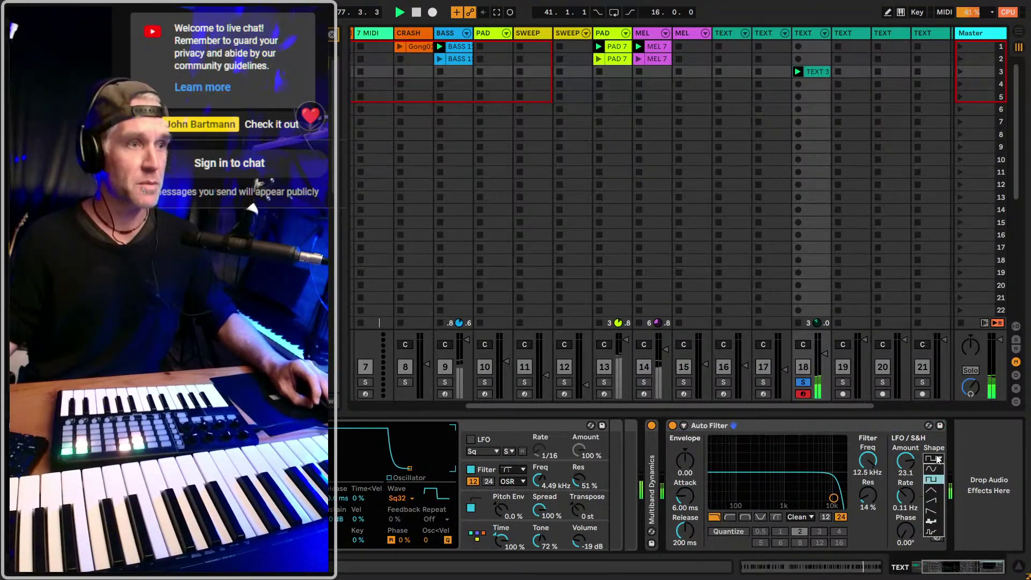
pyautogui.click(894, 436)
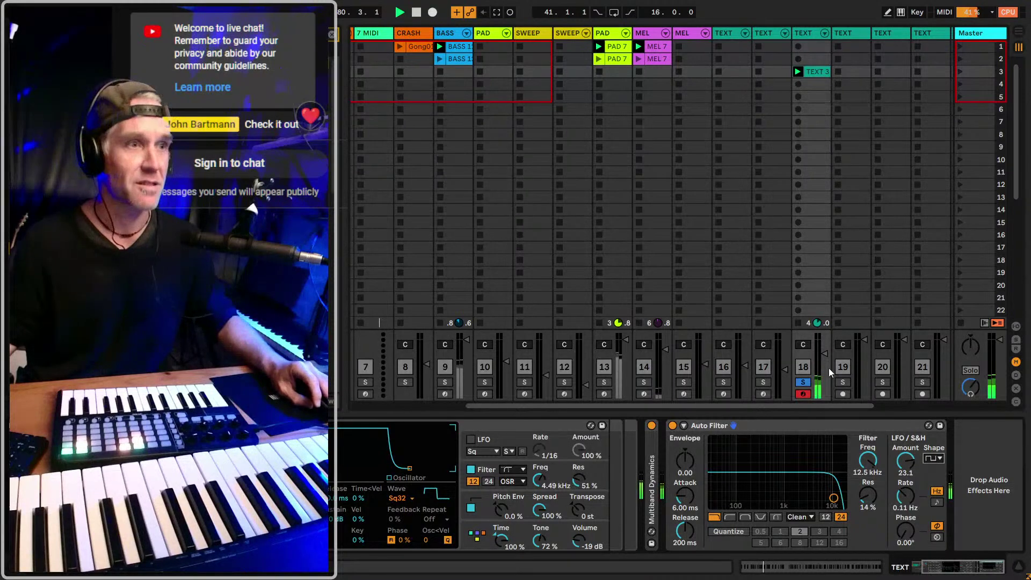
# Adjust the volume of TEXT track 18 and set the Auto Filter's LFO phase to 251°
pyautogui.moveTo(830, 372); pyautogui.dragTo(831, 381)
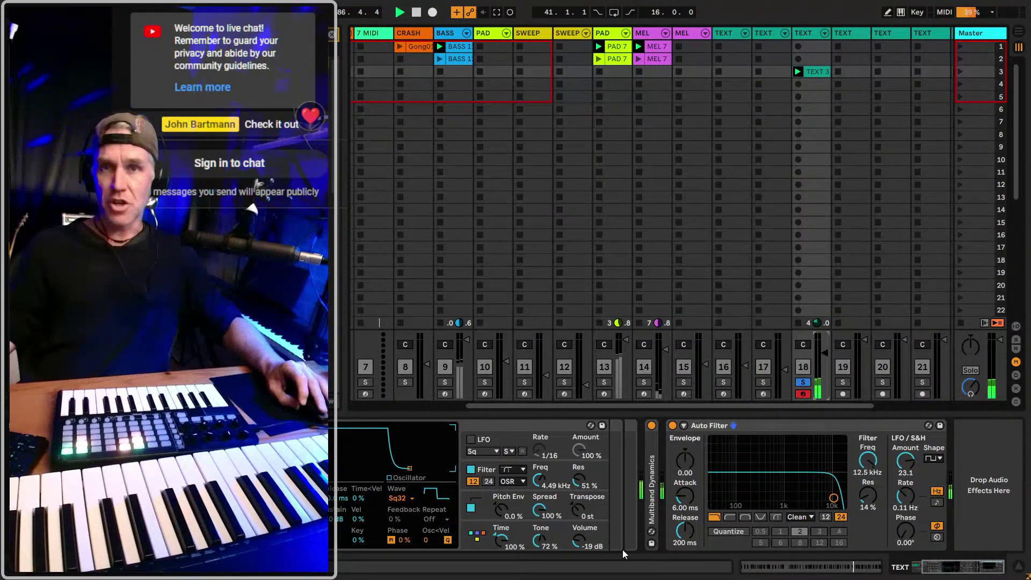
pyautogui.moveTo(911, 540)
pyautogui.mouseDown()
pyautogui.moveTo(911, 510)
pyautogui.moveTo(911, 535)
pyautogui.mouseUp()
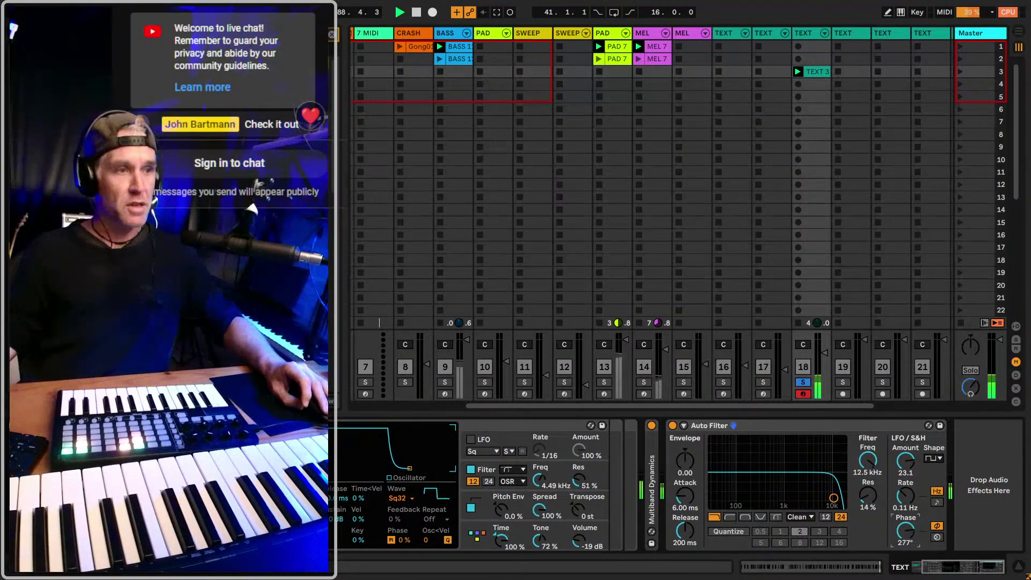
pyautogui.moveTo(911, 539); pyautogui.dragTo(941, 544)
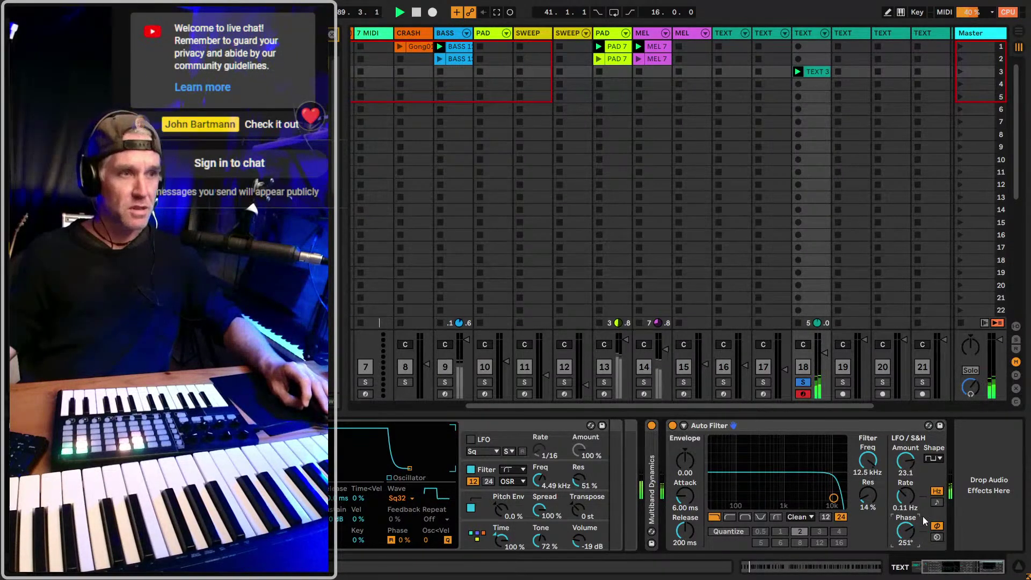
# Set the Auto Filter's LFO rate to 0.25 Hz and switch its stereo mode from Phase to Spin at 46%
pyautogui.moveTo(905, 495); pyautogui.dragTo(906, 486)
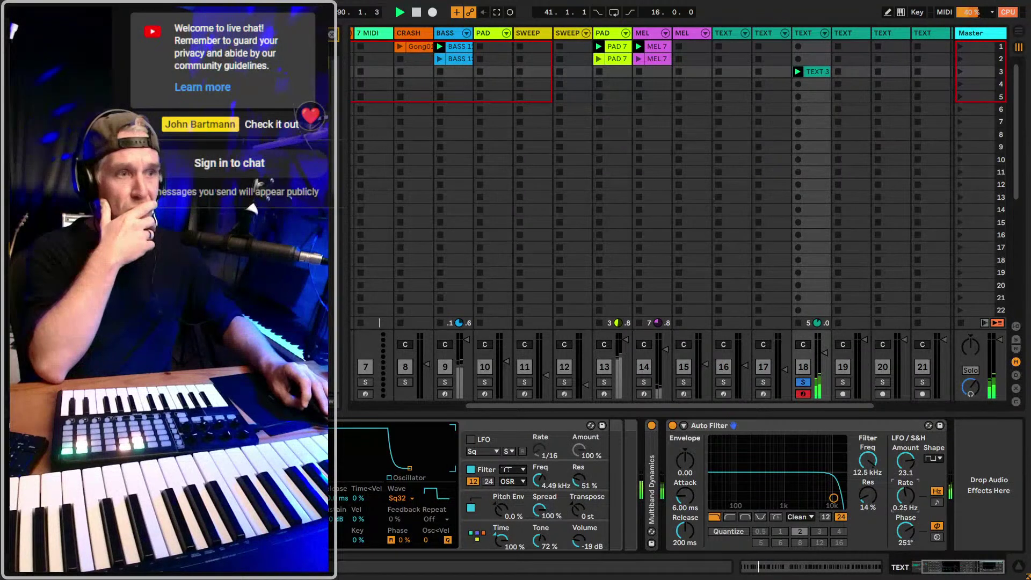
pyautogui.click(936, 537)
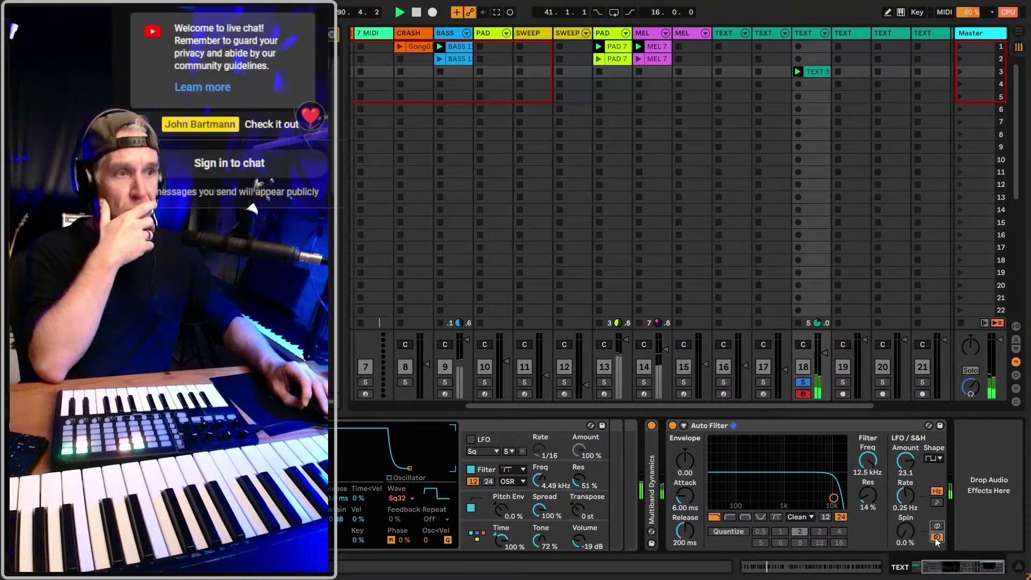
pyautogui.moveTo(905, 531); pyautogui.dragTo(905, 518)
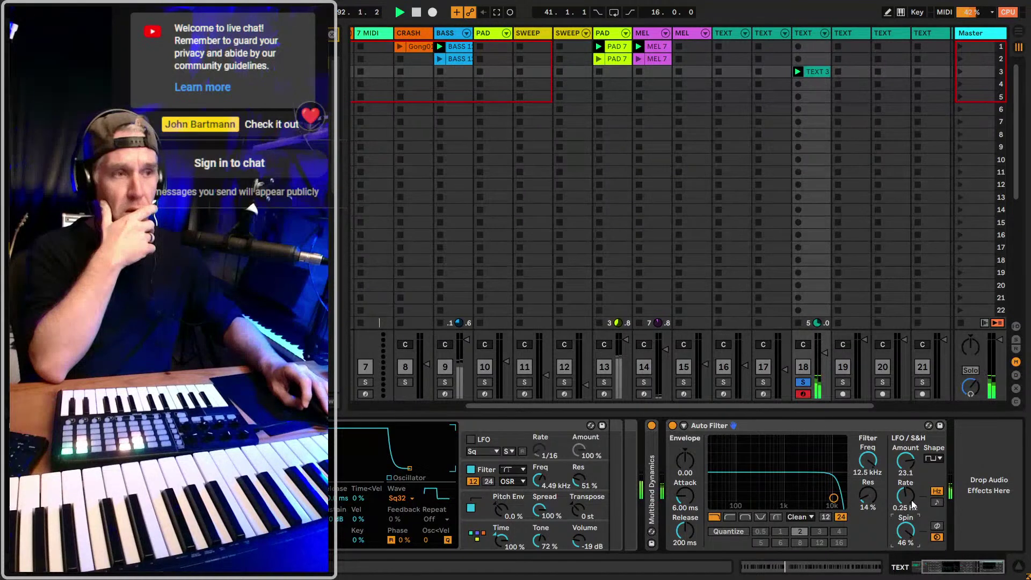
# Set the Auto Filter's LFO shape to sine and its rate to 0.11 Hz
pyautogui.click(933, 458)
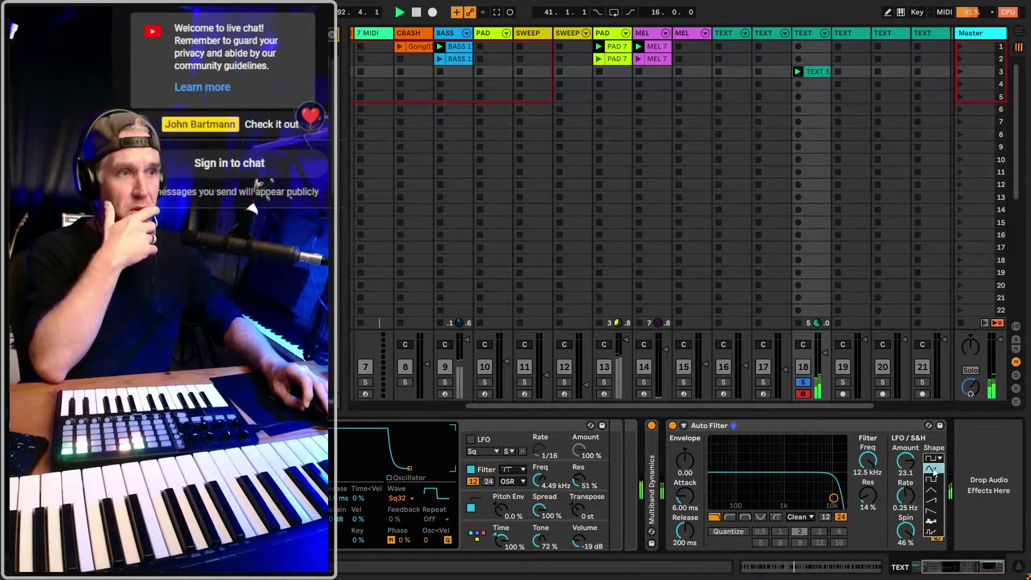
pyautogui.click(933, 470)
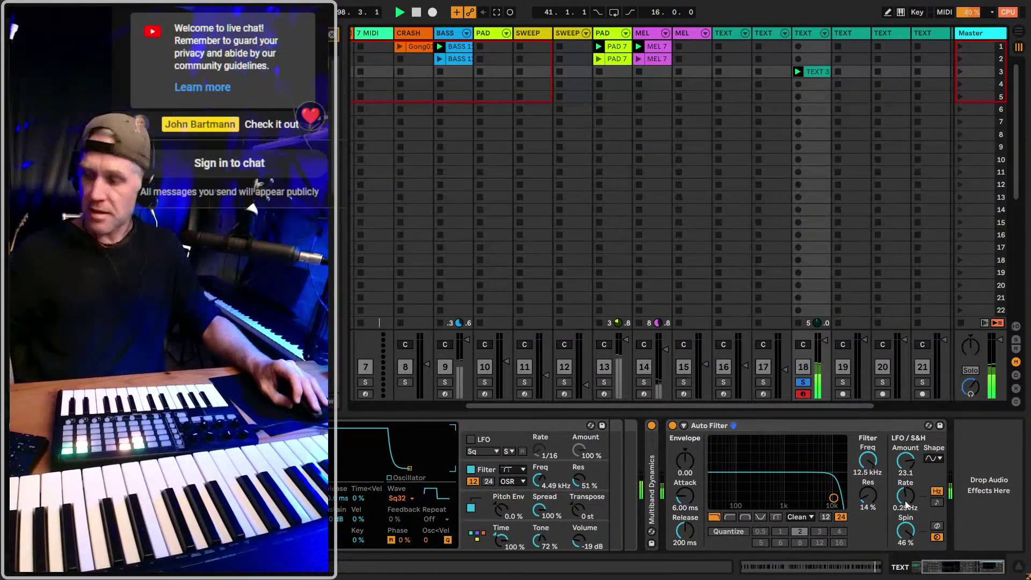
pyautogui.moveTo(907, 505); pyautogui.dragTo(906, 511)
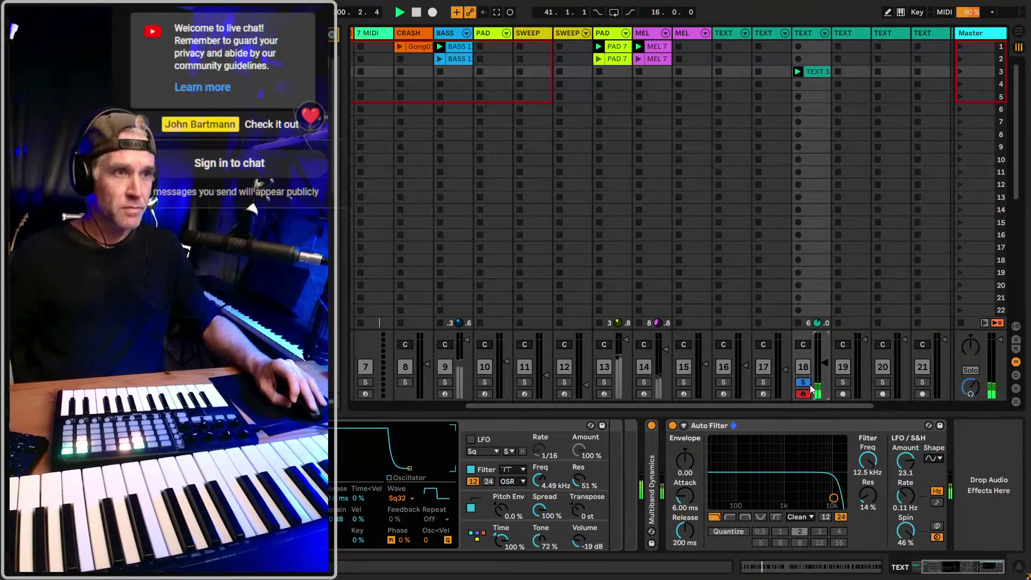
# Switch the Auto Filter to high-pass with a cutoff of about 2.12 kHz and resonance of about 13%
pyautogui.click(737, 518)
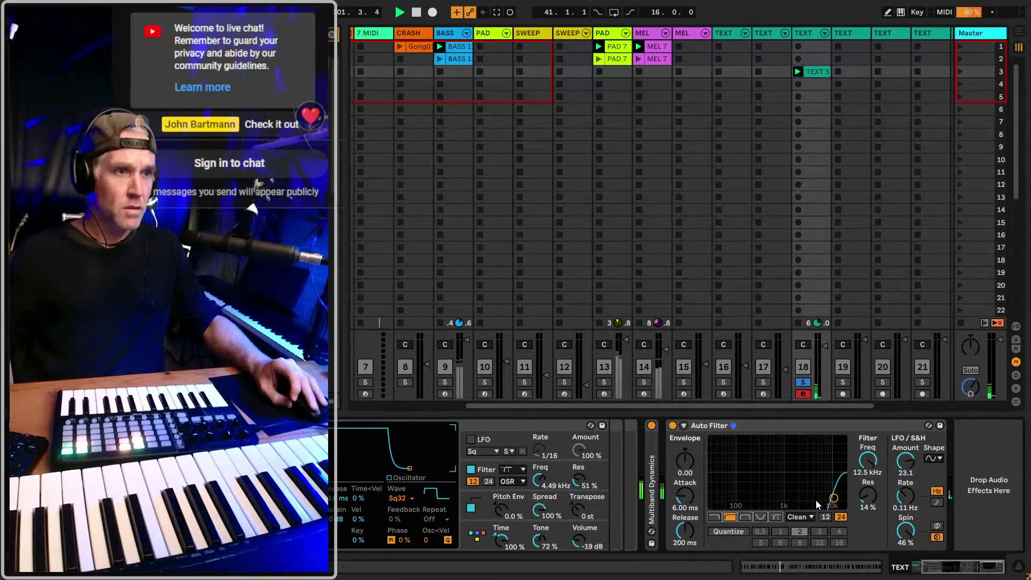
pyautogui.click(730, 516)
pyautogui.moveTo(833, 498); pyautogui.dragTo(798, 497)
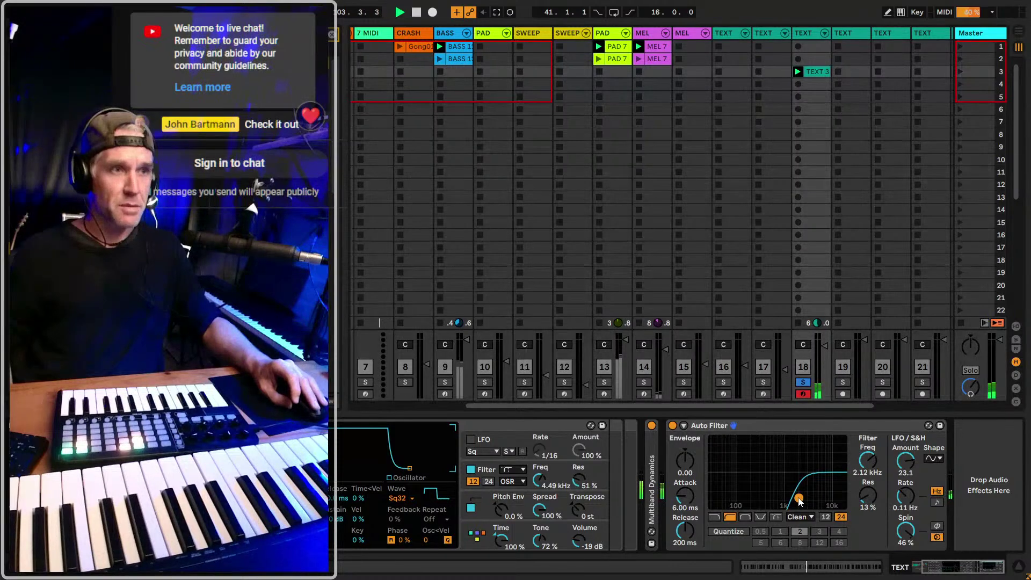
# Unsolo TEXT track 18 and collapse its Auto Filter device
pyautogui.click(803, 382)
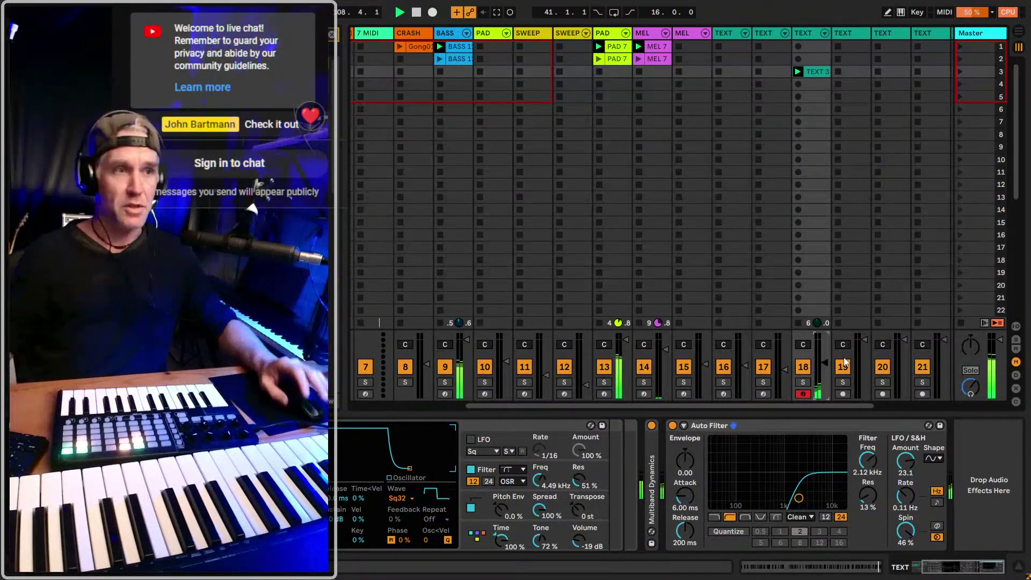
pyautogui.click(802, 434)
pyautogui.doubleClick(801, 429)
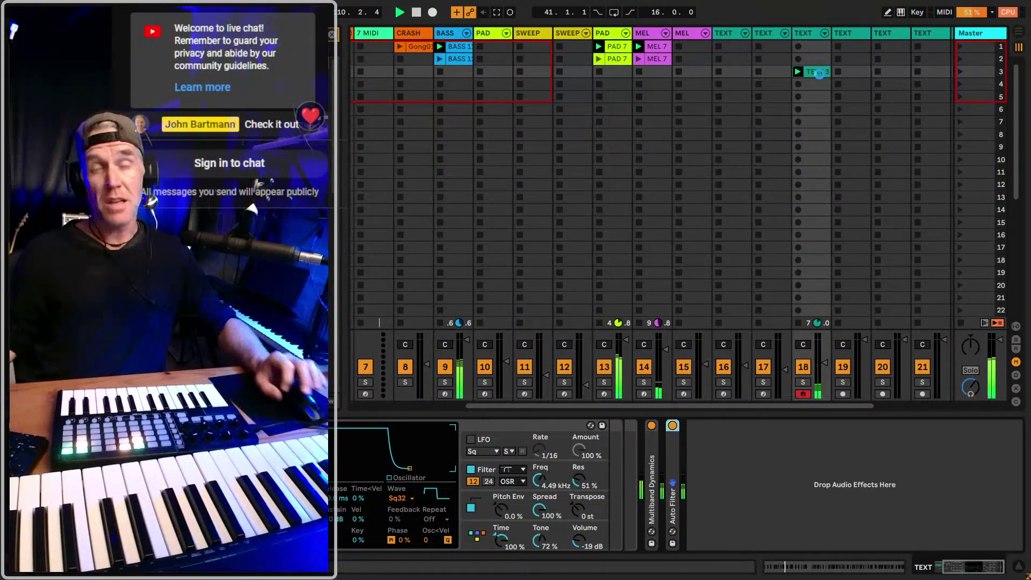
# Show the tracks' input/output routing and route the BASS track's audio output to BUS PREMASTER
pyautogui.hscroll(-5, 820, 74)
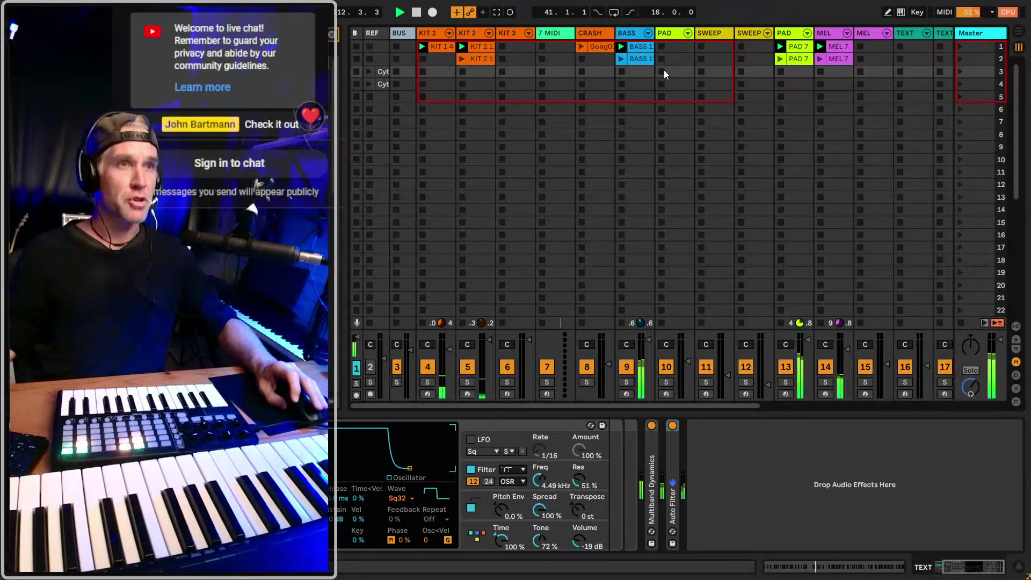
pyautogui.click(600, 48)
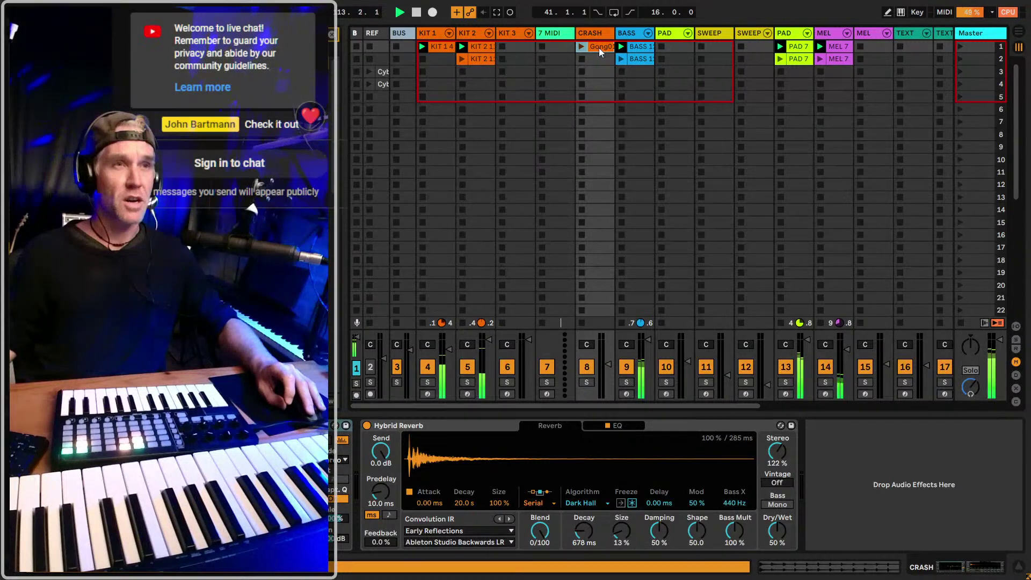
pyautogui.hotkey('ctrl', 'alt', 'i')
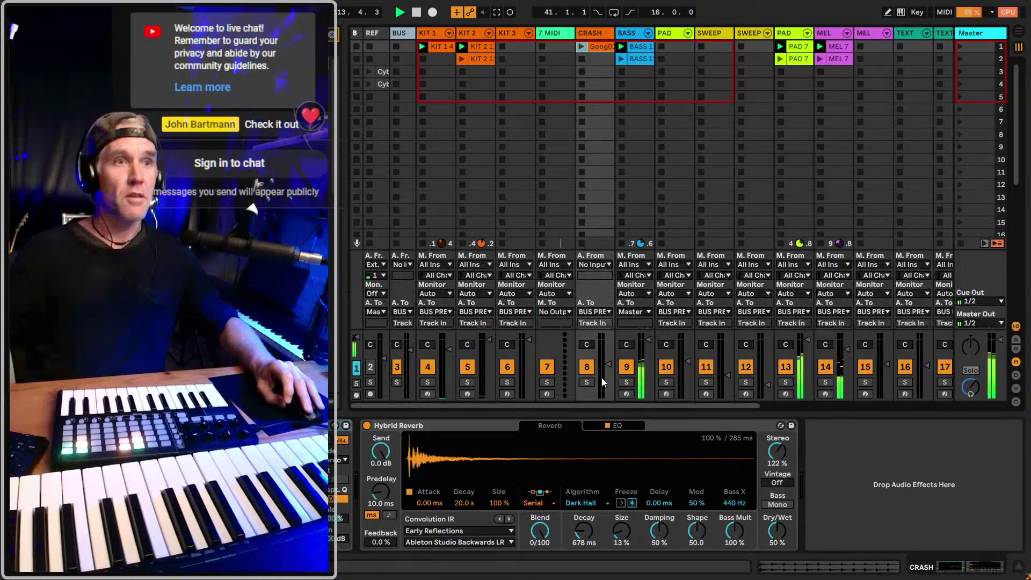
pyautogui.click(641, 312)
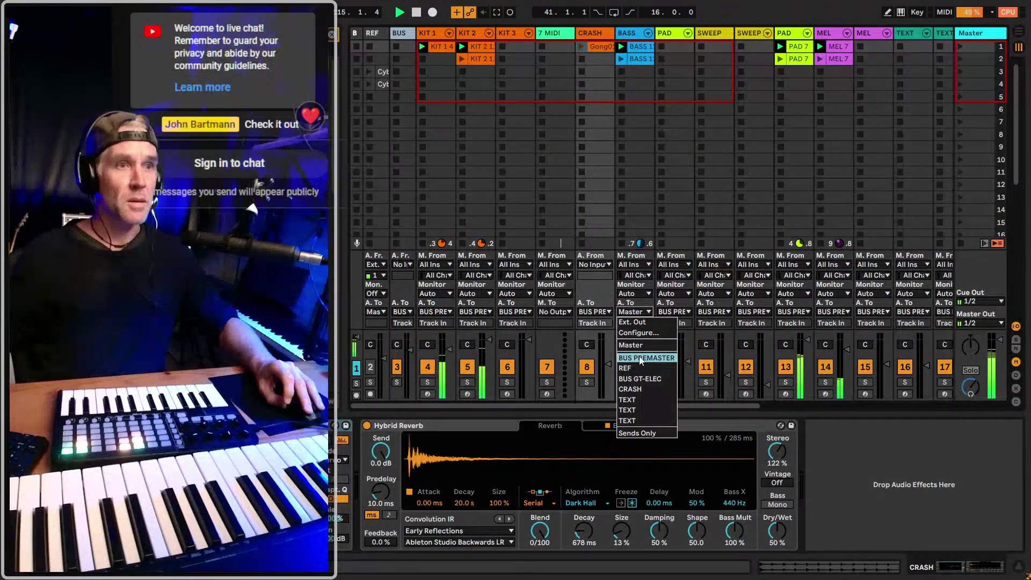
pyautogui.press('Escape')
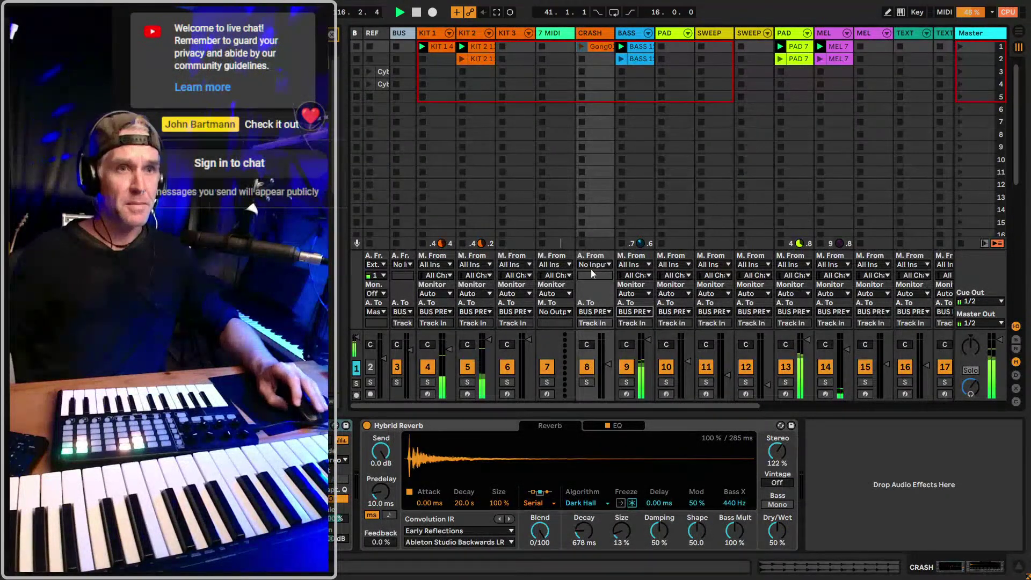
pyautogui.hscroll(7, 751, 264)
pyautogui.hscroll(-6, 748, 275)
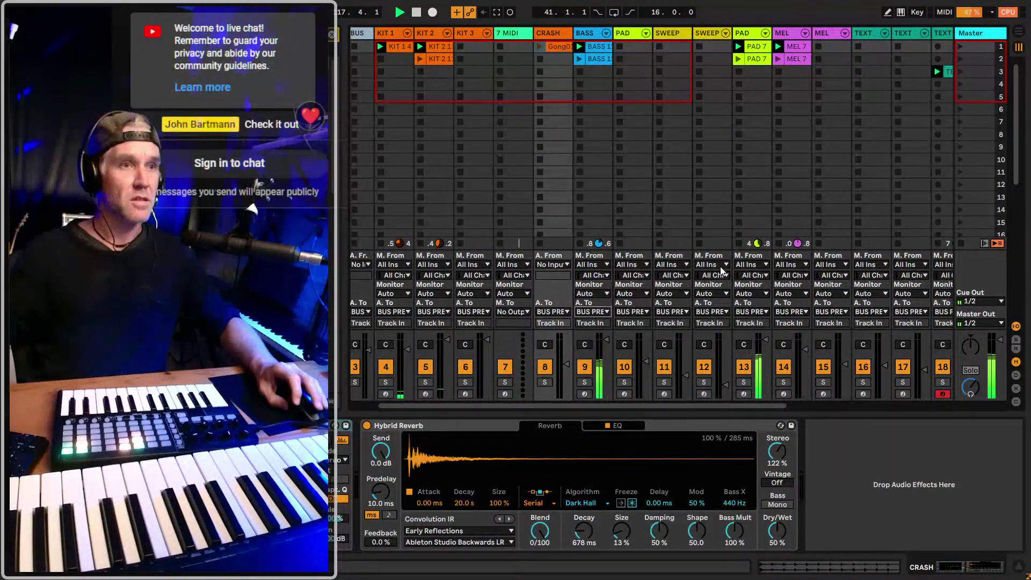
pyautogui.hscroll(-2, 528, 198)
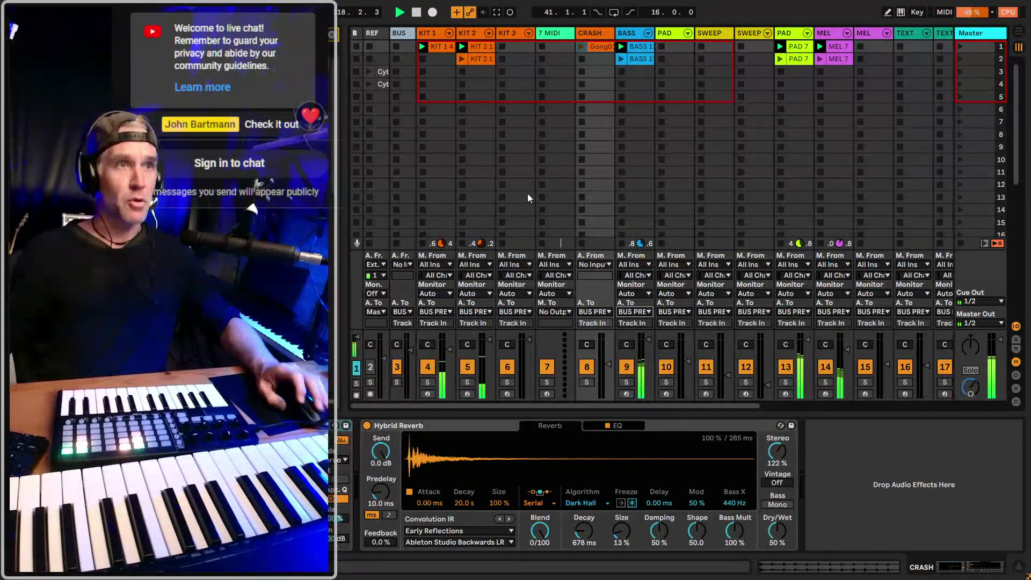
# Delete the empty 7 MIDI track
pyautogui.click(426, 36)
pyautogui.click(551, 45)
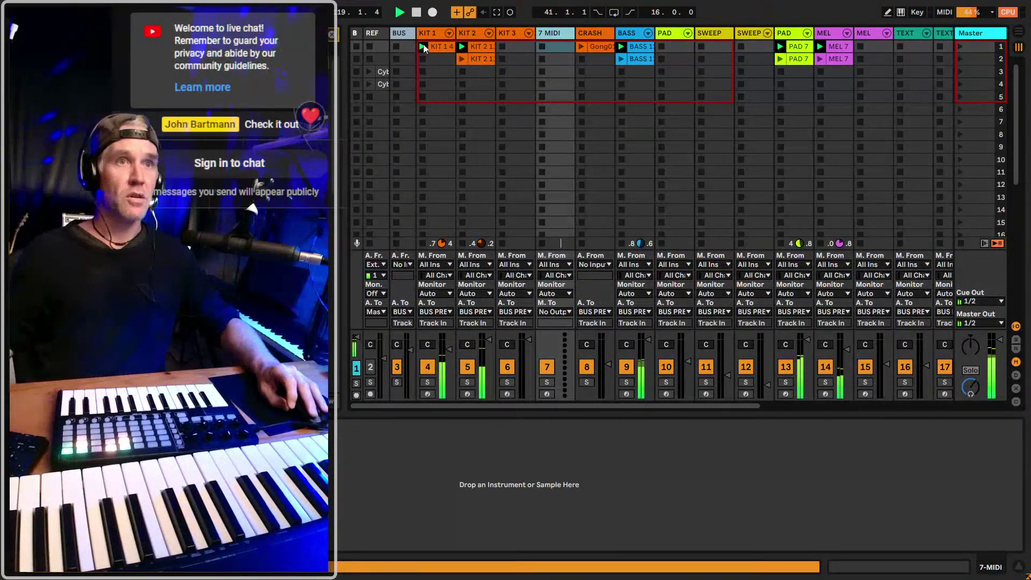
pyautogui.press('Delete')
# Delete the BUS GT-ELEC track and select the KIT 1 track
pyautogui.click(376, 33)
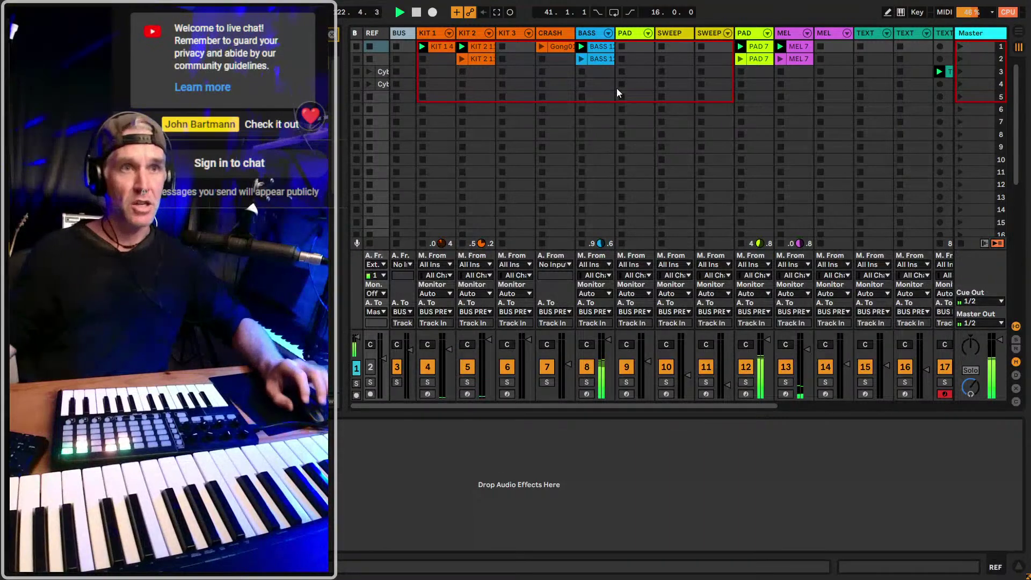
pyautogui.click(402, 34)
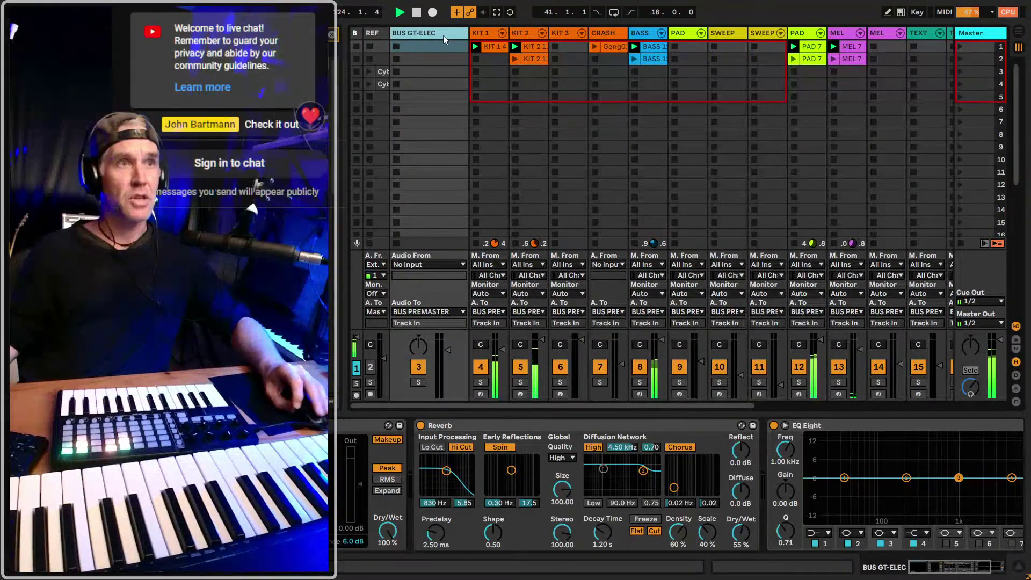
pyautogui.hscroll(3, 444, 35)
pyautogui.hscroll(-4, 457, 34)
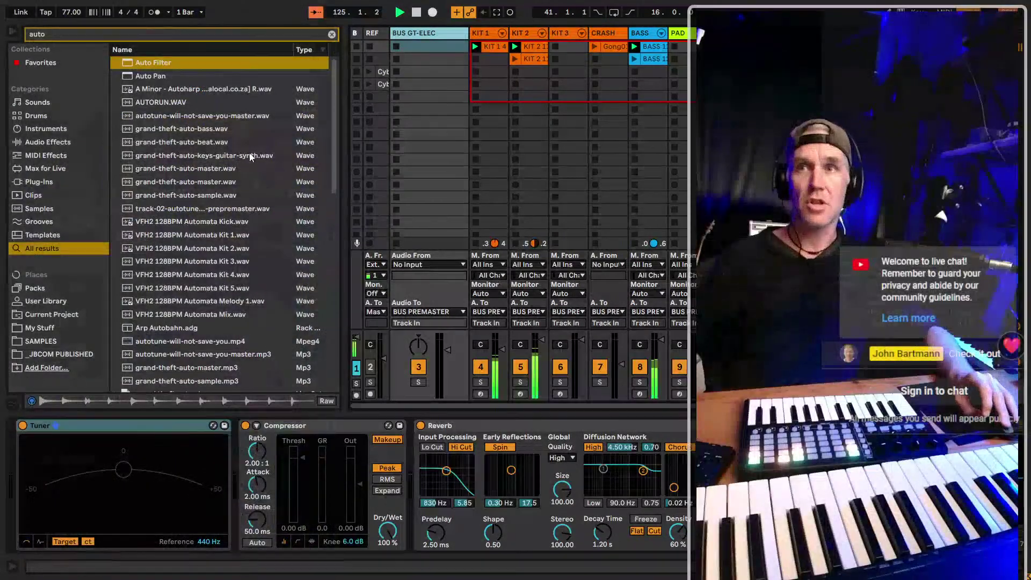
pyautogui.hscroll(3, 443, 33)
pyautogui.click(443, 33)
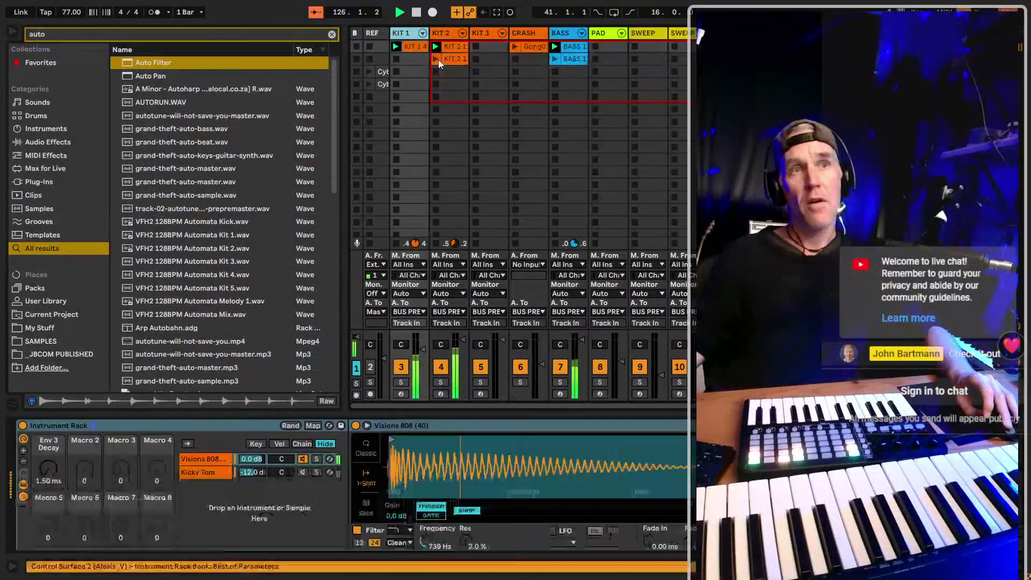
pyautogui.click(411, 34)
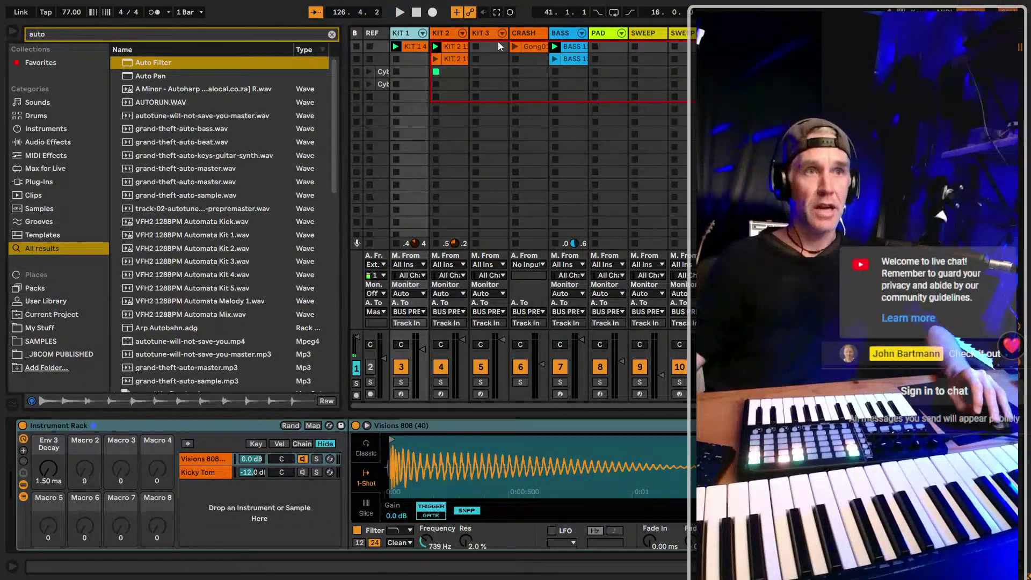
# Check the devices on the KIT 3, KIT 1, PAD and KIT 2 tracks and hide the tracks' input/output routing
pyautogui.click(479, 31)
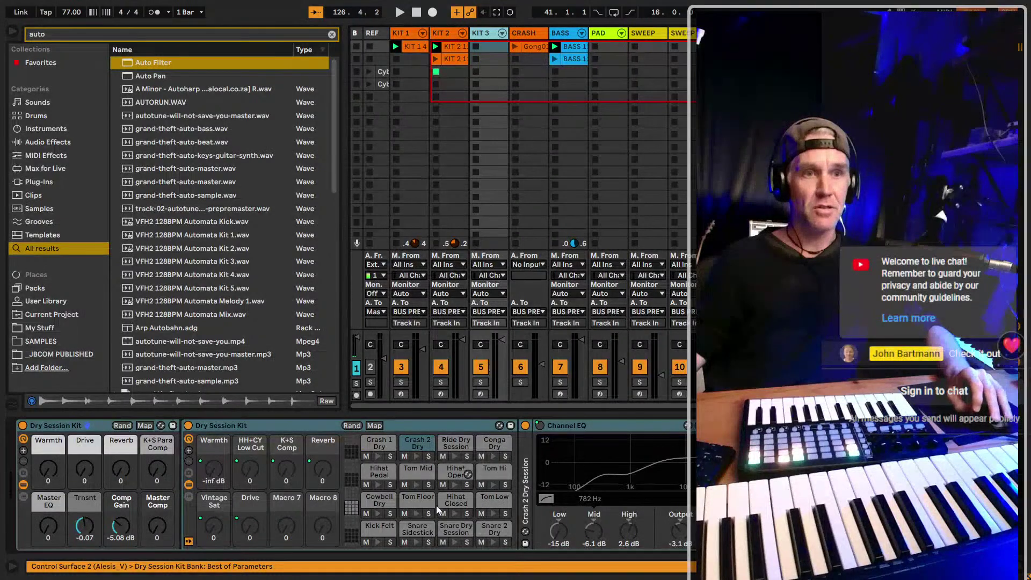
pyautogui.click(378, 542)
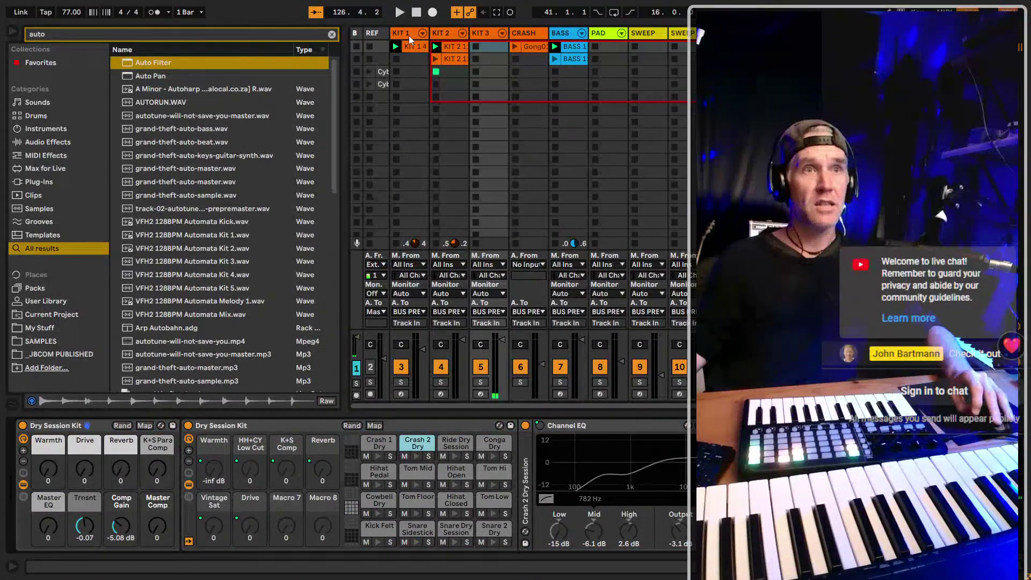
pyautogui.click(410, 38)
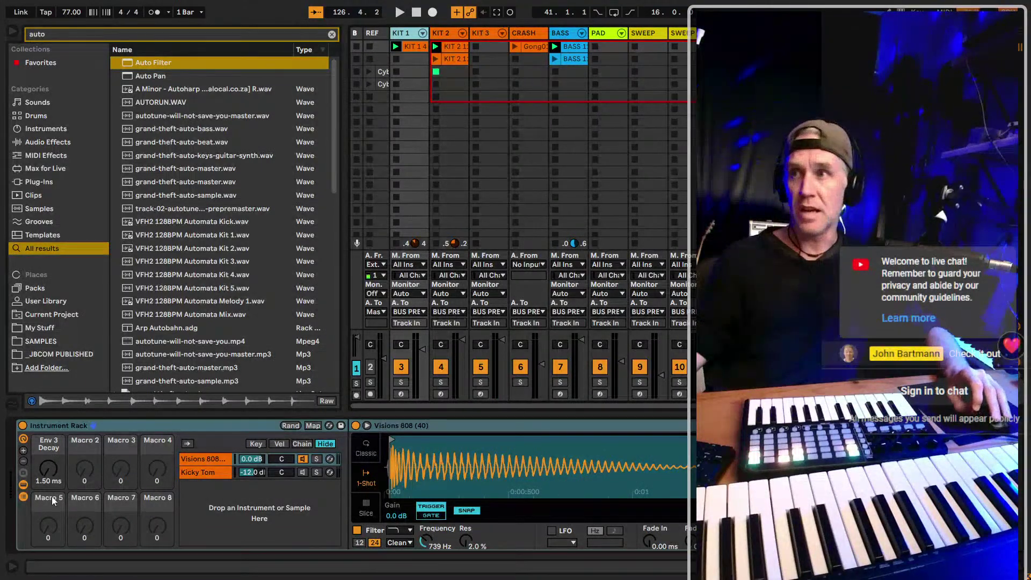
pyautogui.click(602, 47)
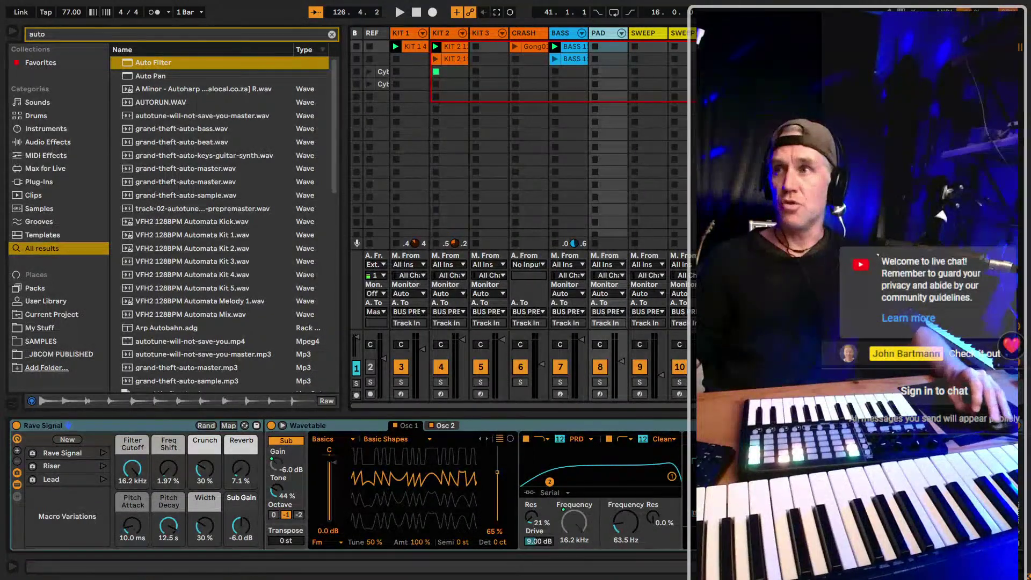
pyautogui.hotkey('ctrl', 'alt', 'i')
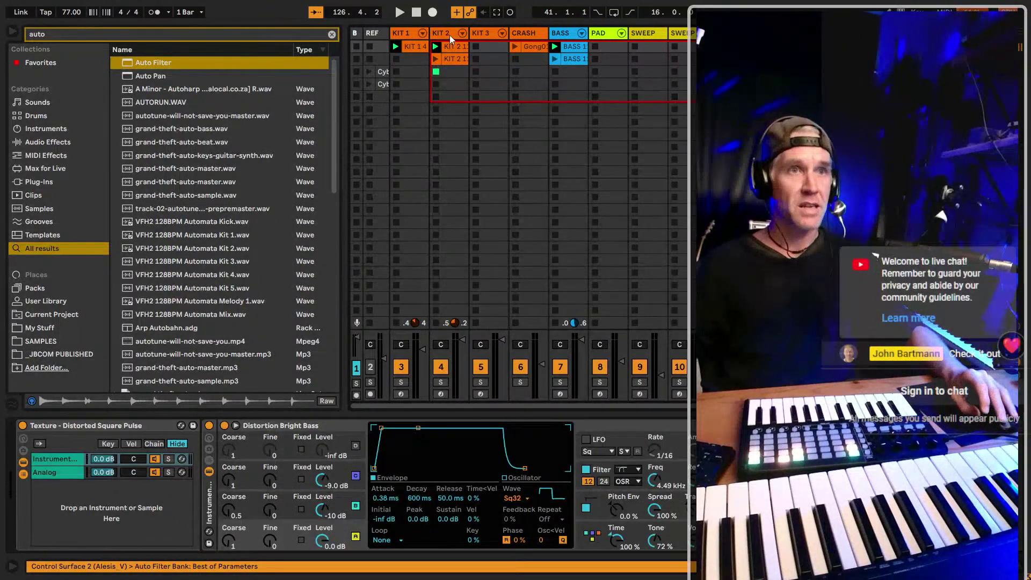
pyautogui.click(449, 34)
pyautogui.click(455, 76)
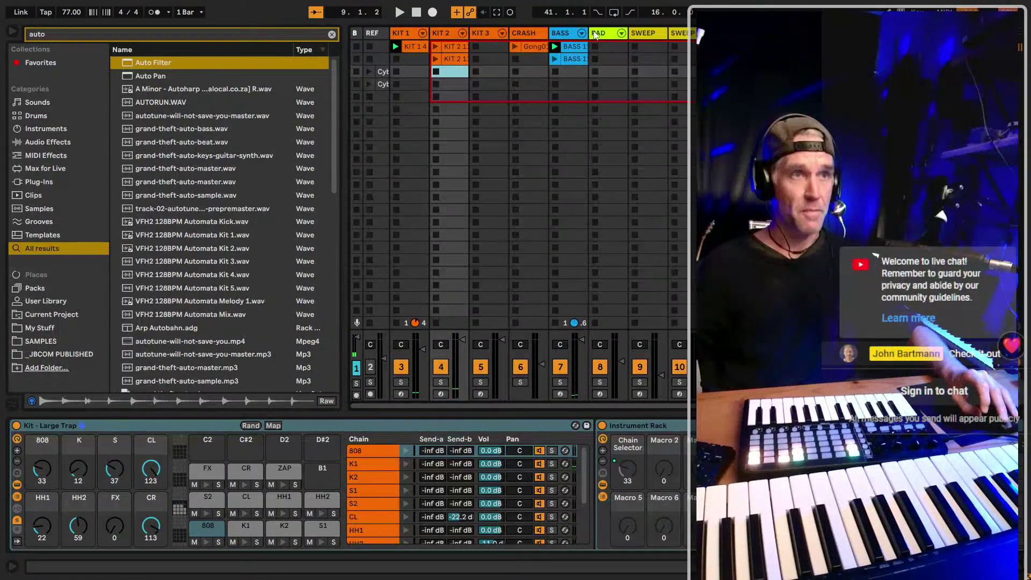
# Search the browser for "sampl", load Sampler onto the KIT 3 track and put the CRASH track's Gong01 clip into it
pyautogui.click(118, 35)
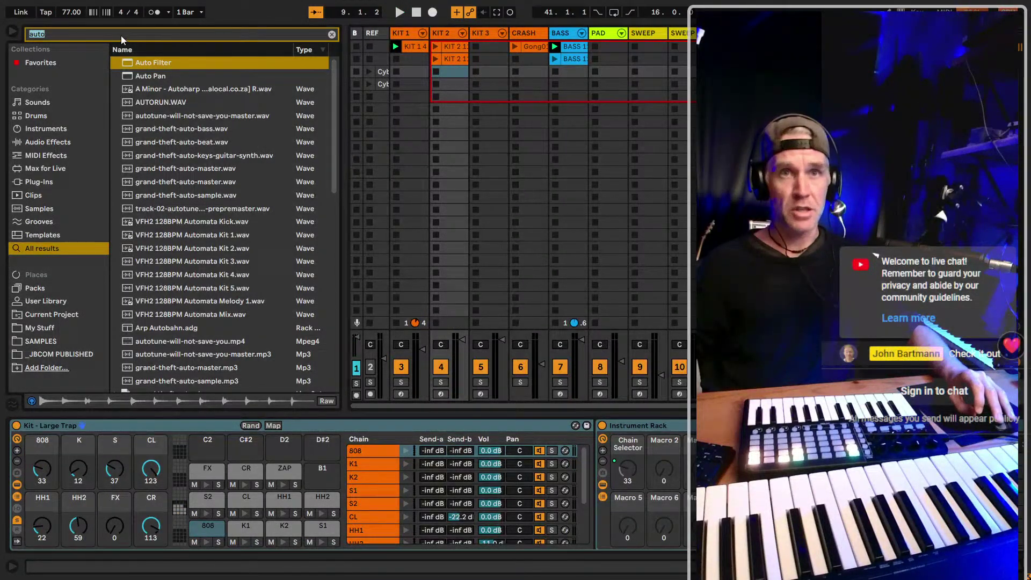
pyautogui.click(505, 35)
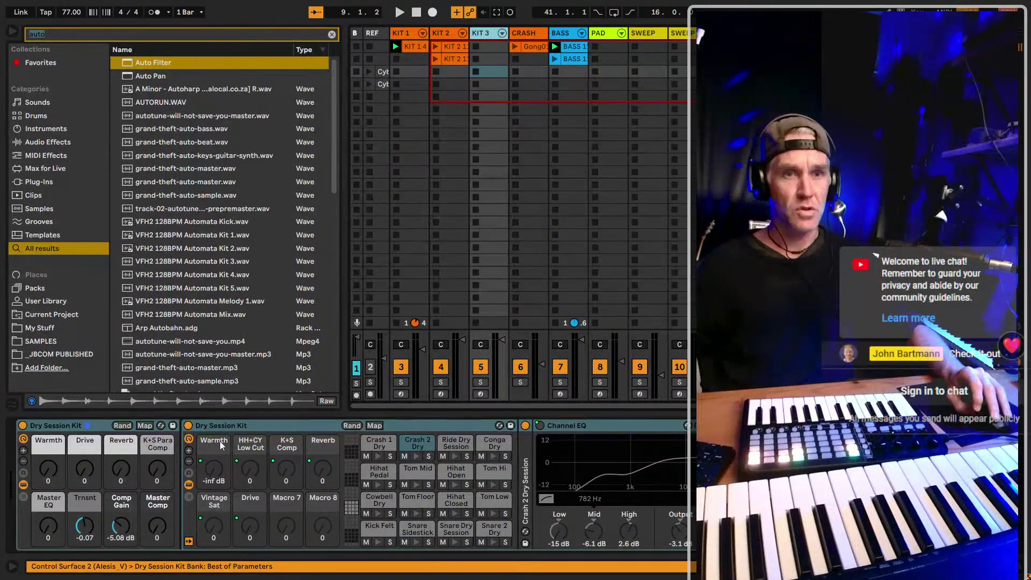
pyautogui.click(120, 34)
pyautogui.write('sa')
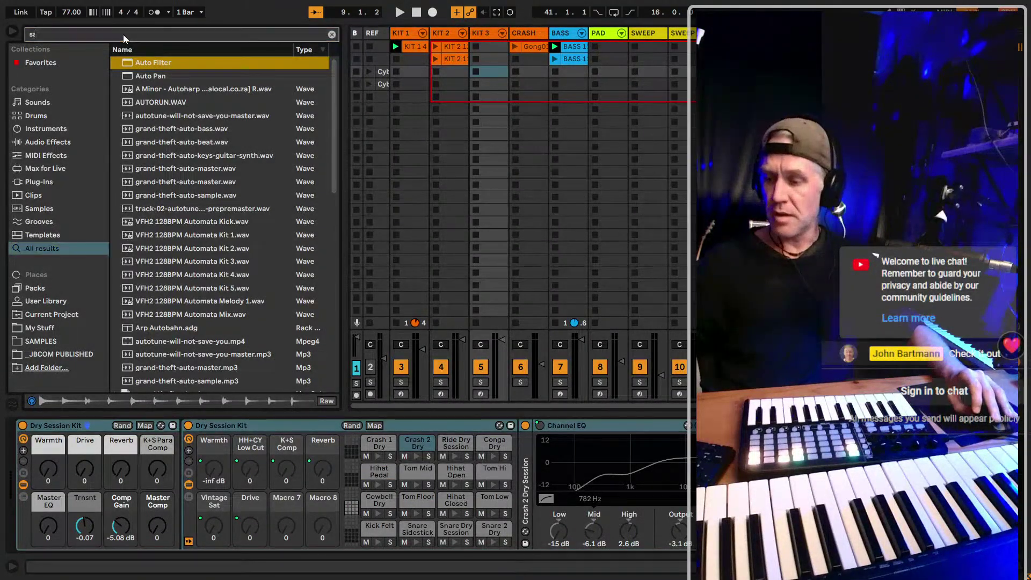
pyautogui.write('mpl')
pyautogui.click(148, 76)
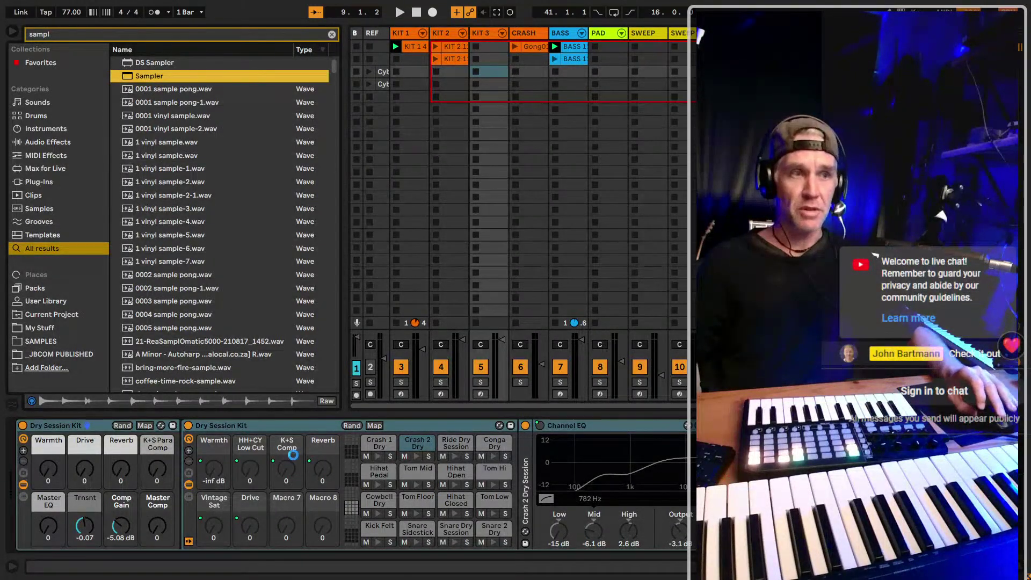
pyautogui.click(569, 31)
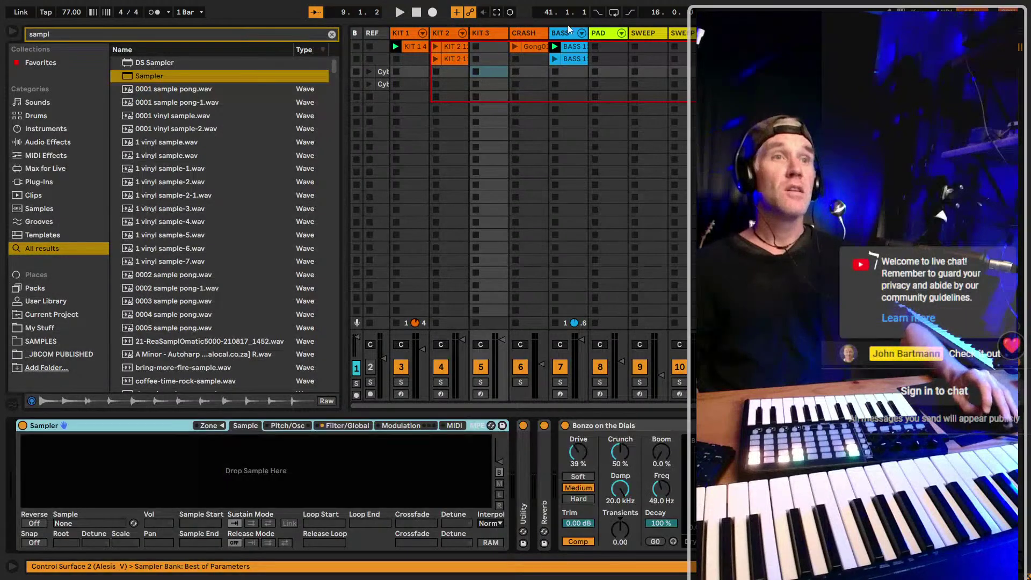
pyautogui.moveTo(536, 47); pyautogui.dragTo(152, 473)
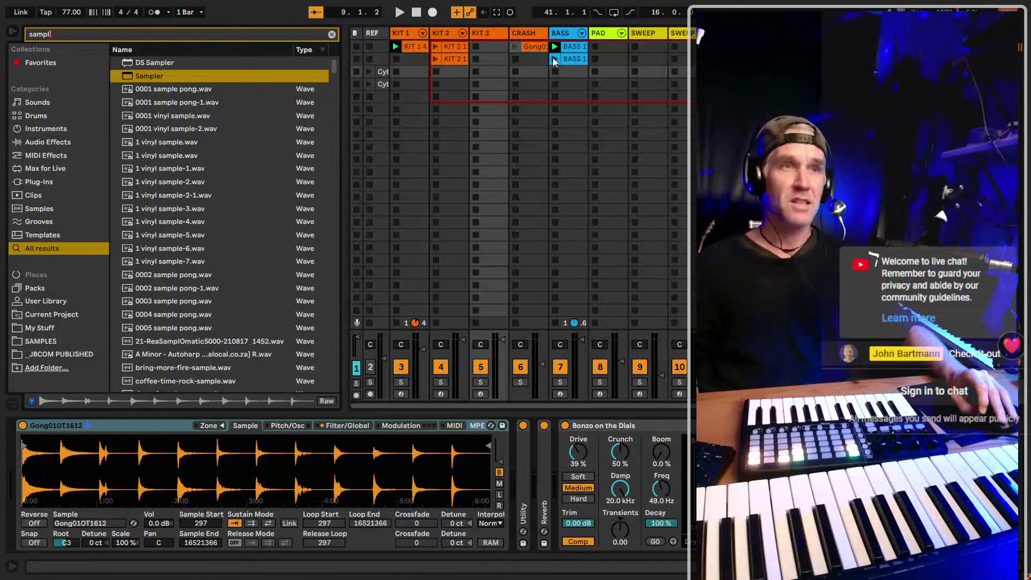
# Delete the CRASH track and rename the KIT 3 track to GONG
pyautogui.click(526, 33)
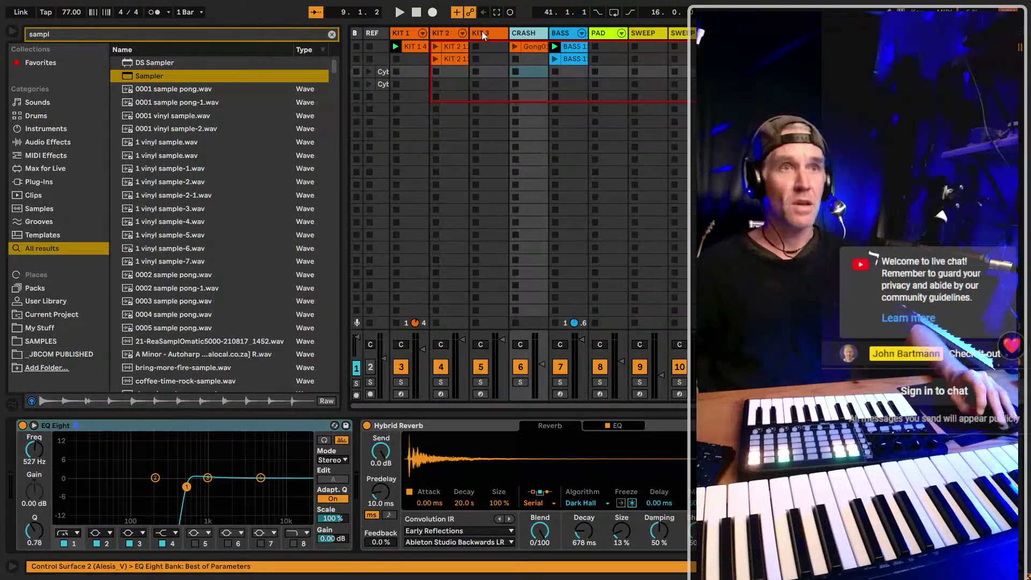
pyautogui.press('Delete')
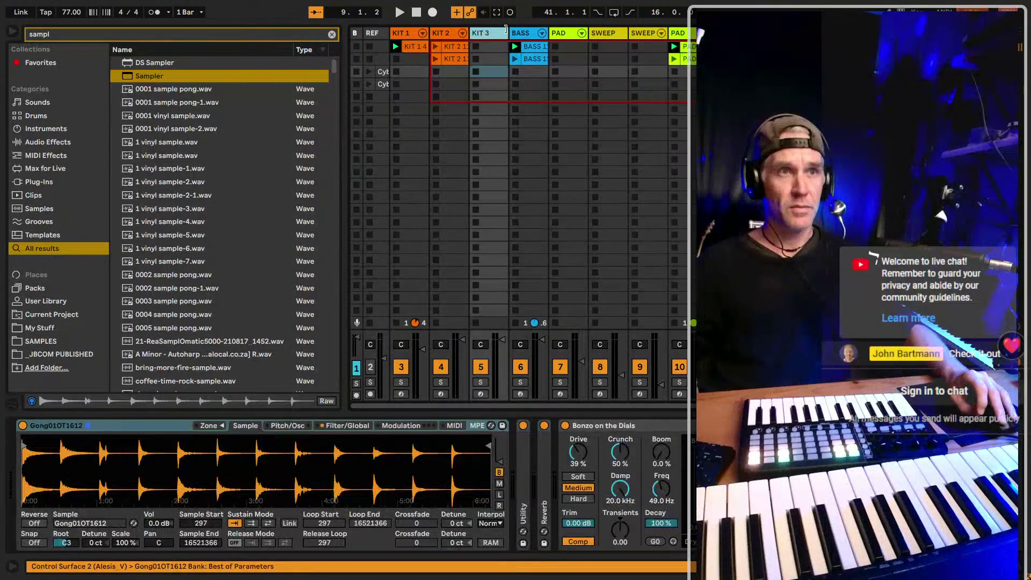
pyautogui.write('GONG')
pyautogui.press('Return')
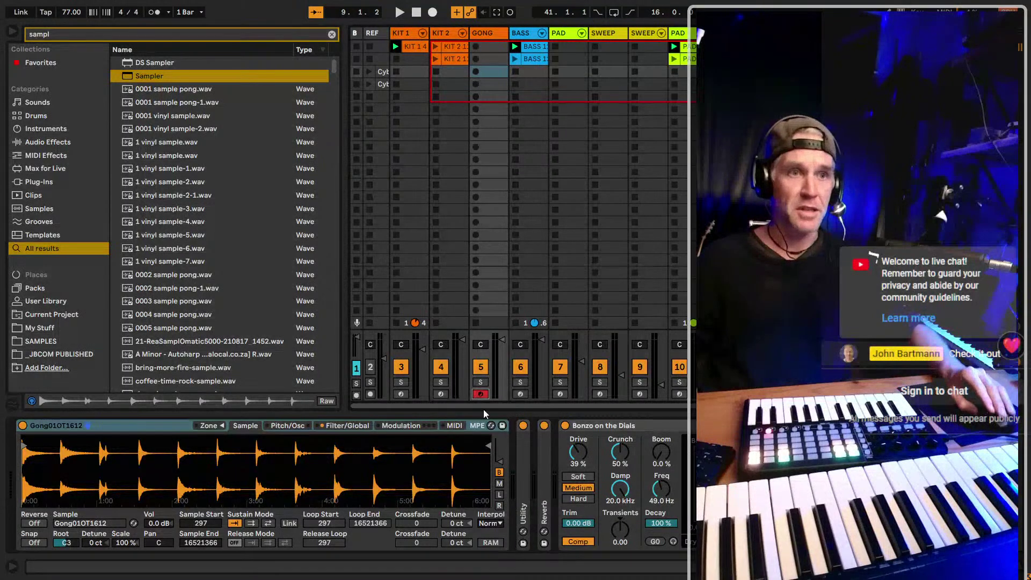
# Solo the GONG track and delete its Bonzo on the Dials and Utility devices
pyautogui.click(481, 381)
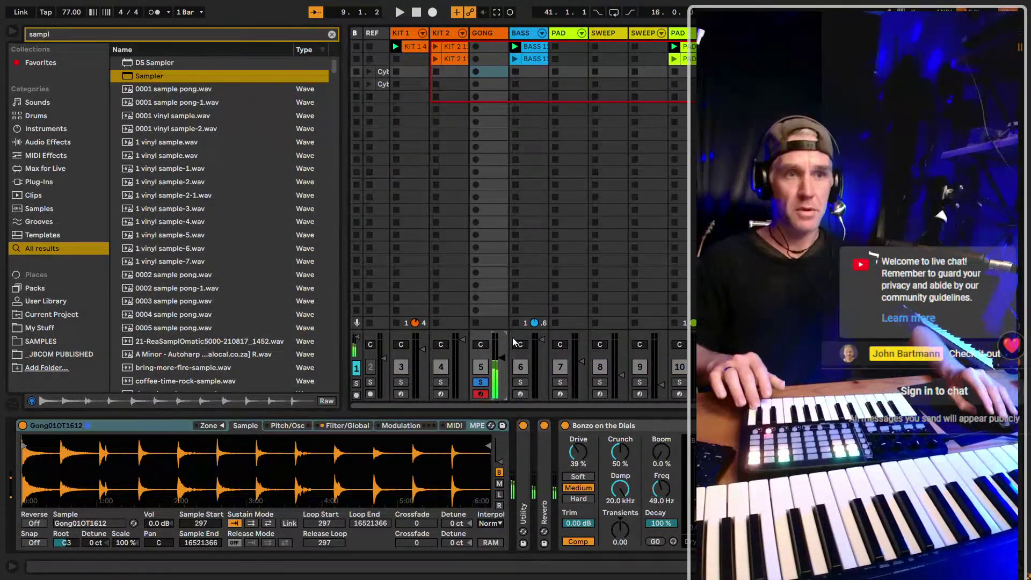
pyautogui.click(613, 426)
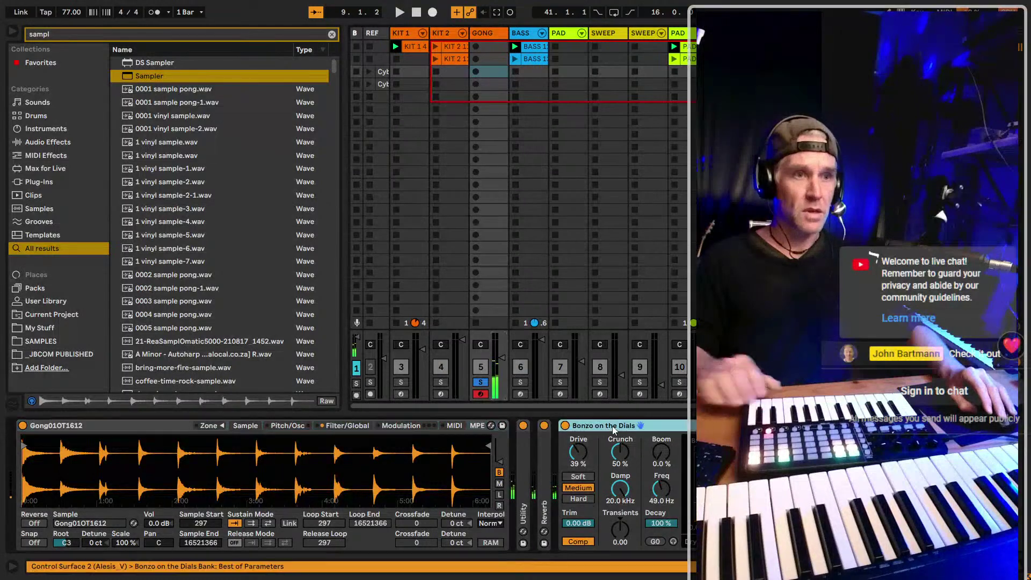
pyautogui.click(521, 490)
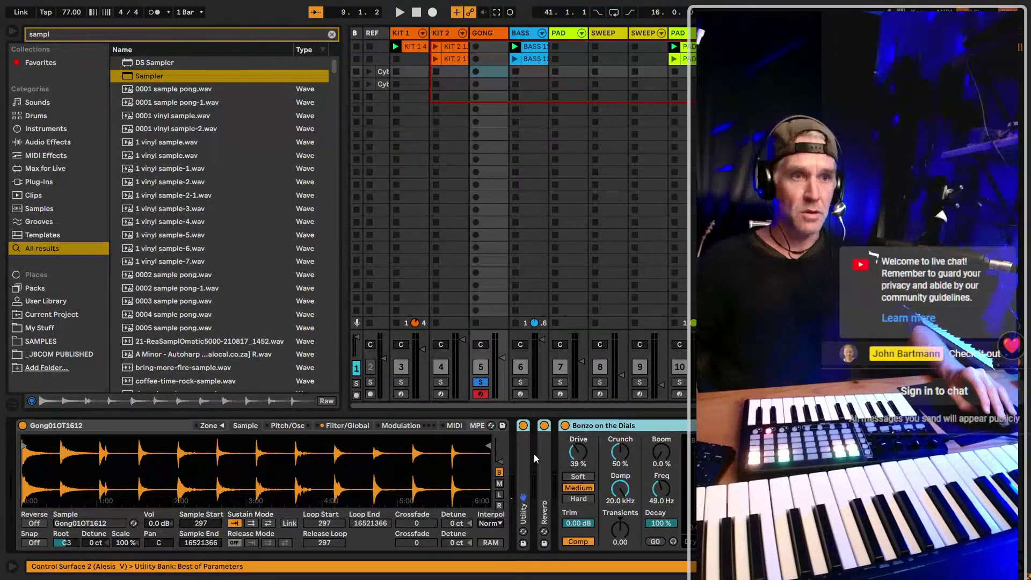
pyautogui.click(584, 426)
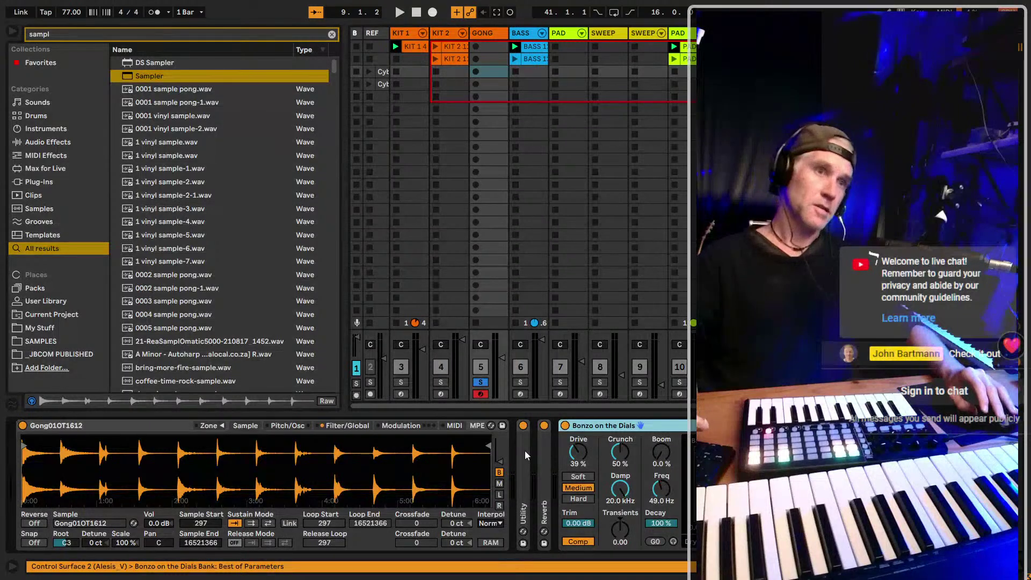
pyautogui.press('Delete')
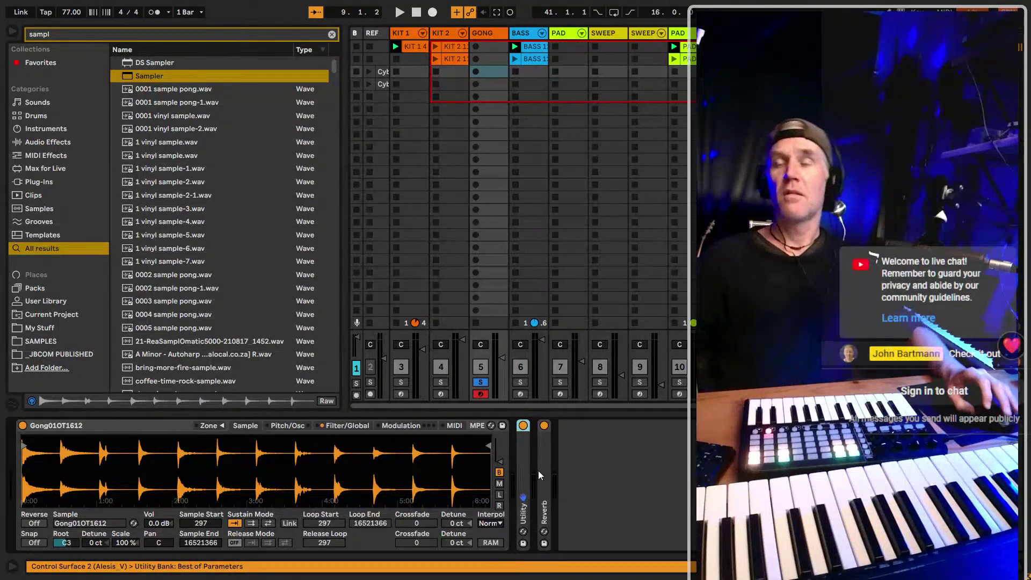
pyautogui.press('Delete')
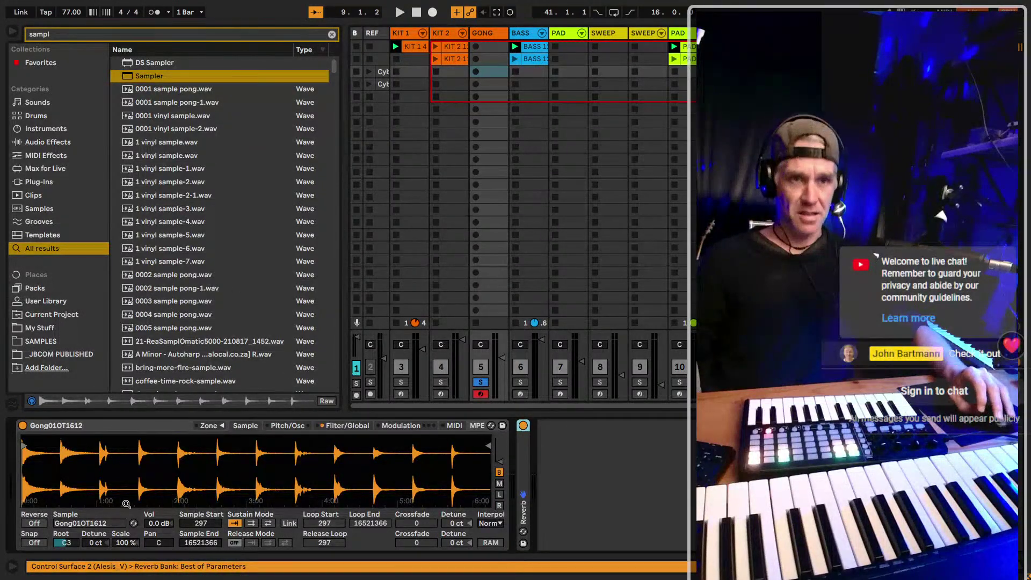
# Move the gong's sample start in Sampler to the second hit at 1361792 and show the zone editor
pyautogui.scroll(3, 100, 464)
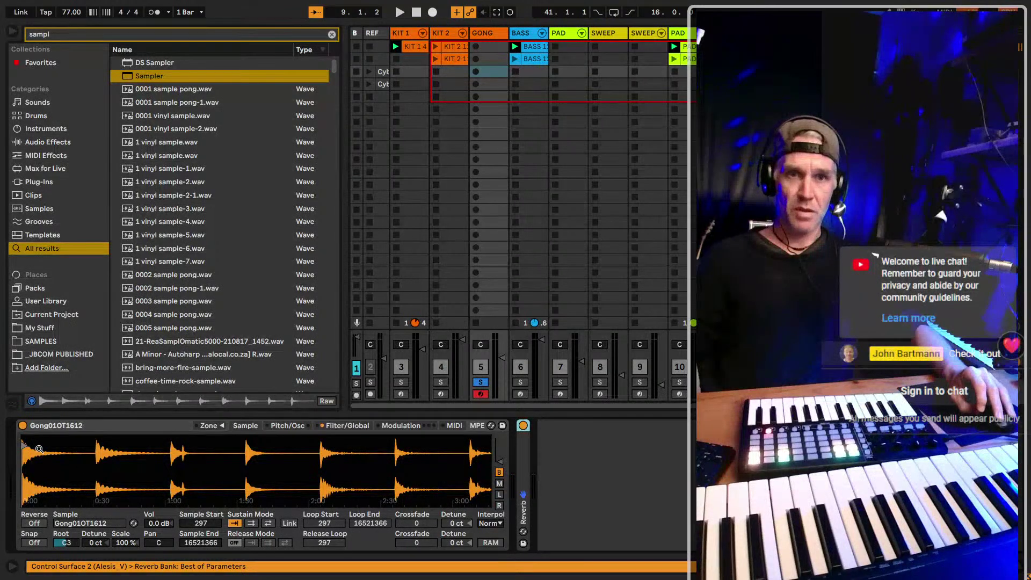
pyautogui.moveTo(39, 449); pyautogui.dragTo(100, 447)
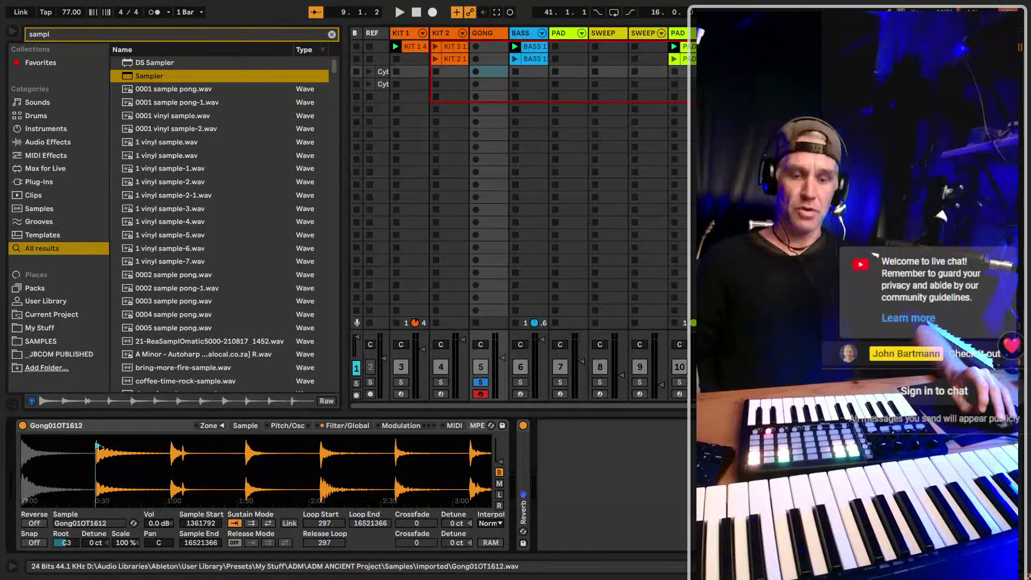
pyautogui.click(205, 426)
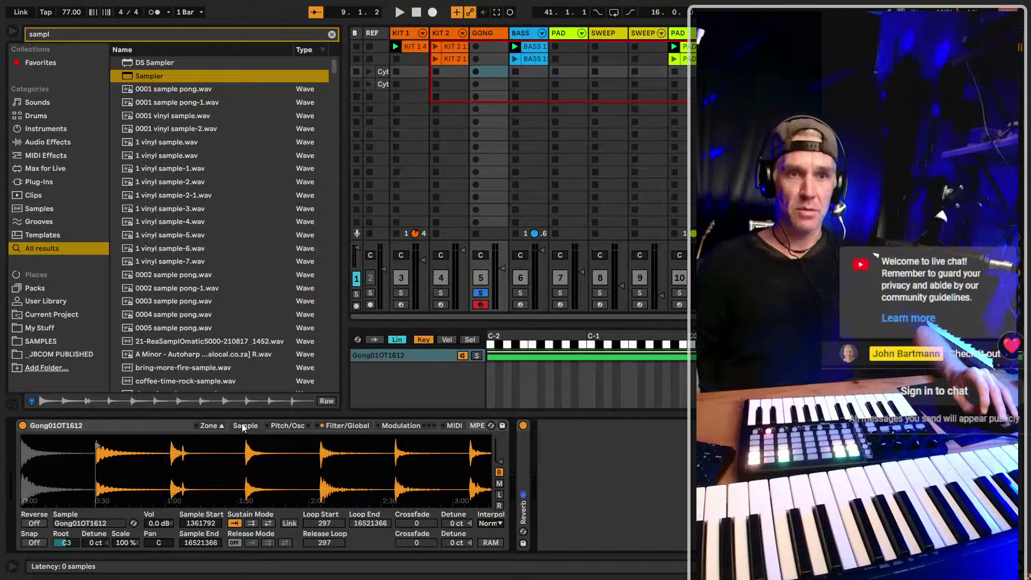
# Check Sampler's pitch and oscillator settings and convert the Gong01OT1612 device to Simpler
pyautogui.rightClick(178, 426)
pyautogui.click(157, 420)
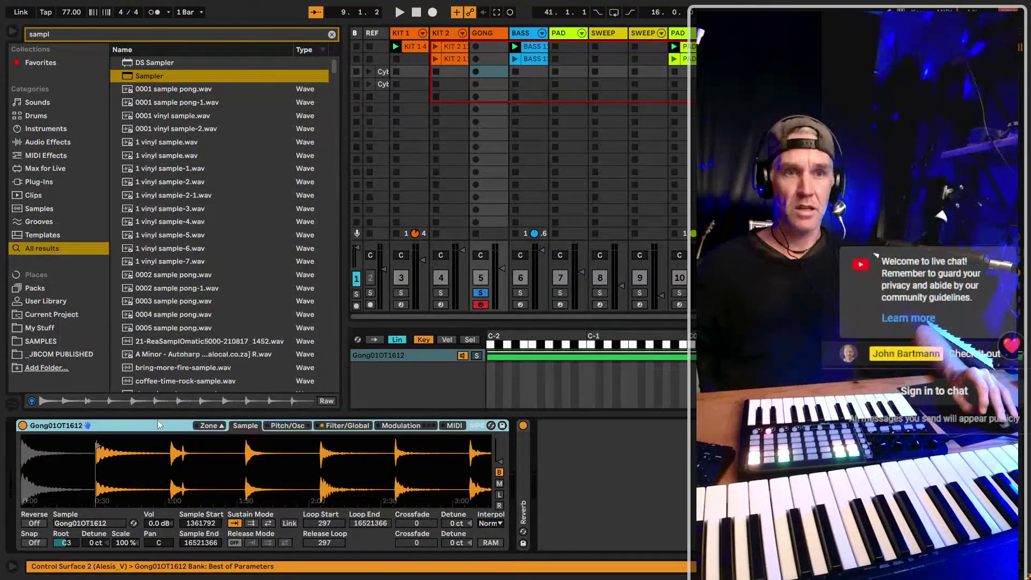
pyautogui.click(284, 426)
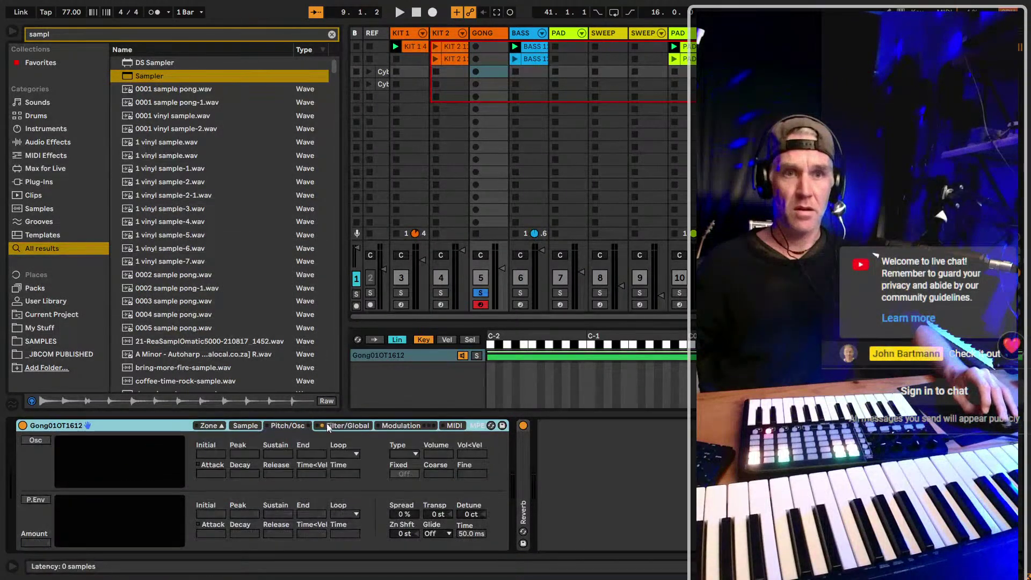
pyautogui.click(245, 426)
pyautogui.rightClick(161, 428)
pyautogui.click(185, 434)
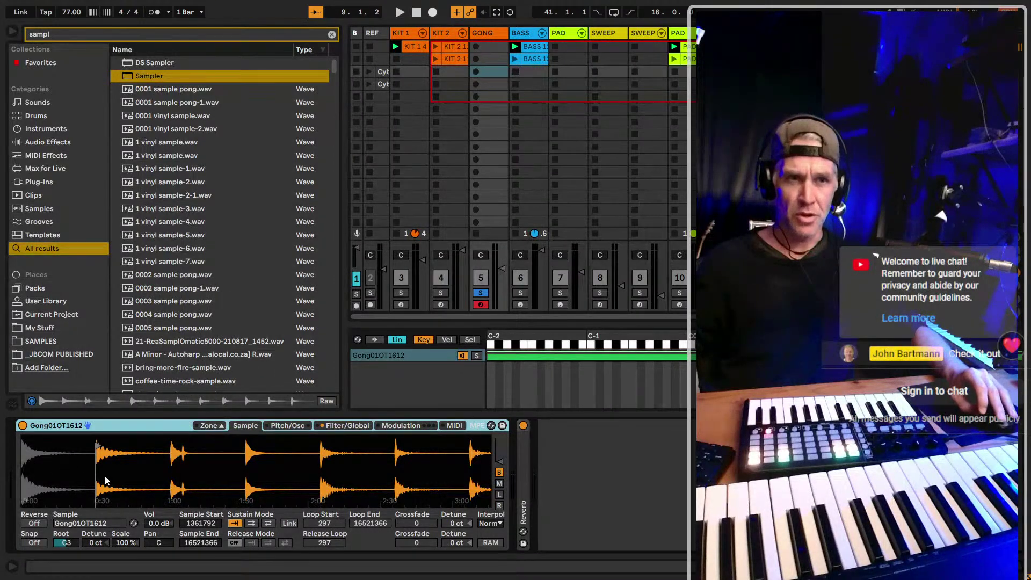
pyautogui.hotkey('ctrl', 'z')
# Review the gong Simpler's controls and convert the device back to Sampler
pyautogui.click(453, 426)
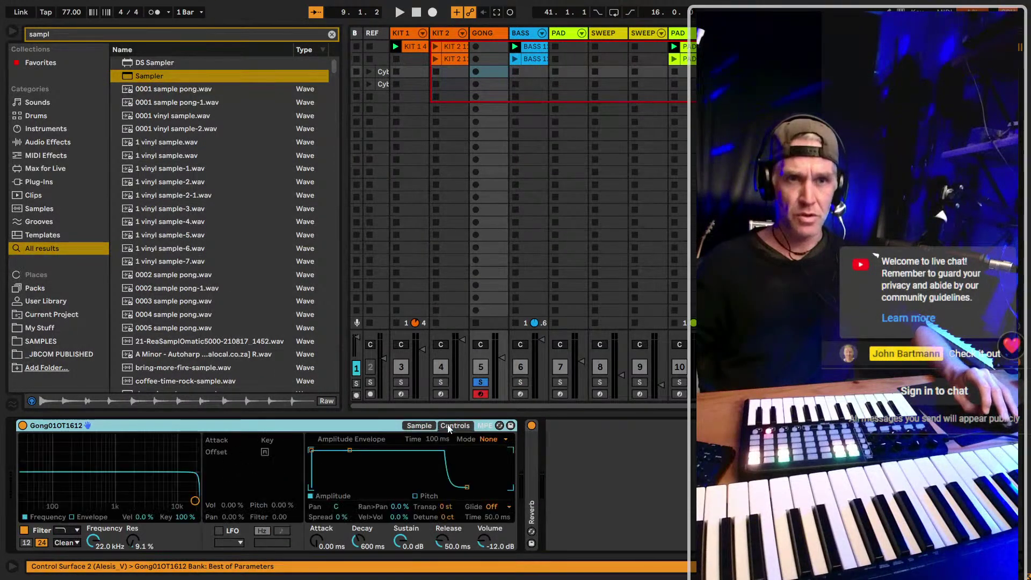
pyautogui.click(452, 426)
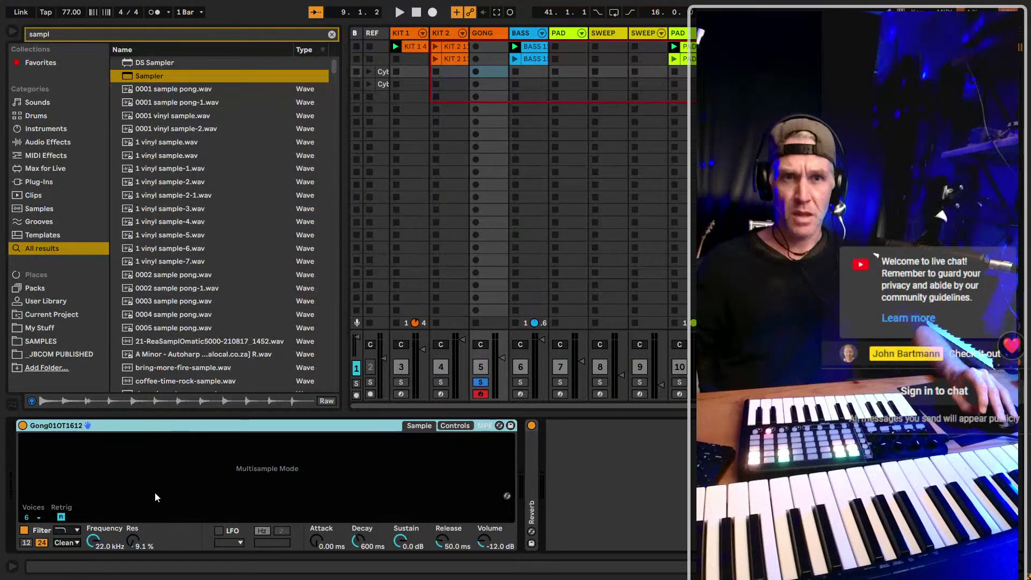
pyautogui.click(454, 425)
pyautogui.rightClick(310, 448)
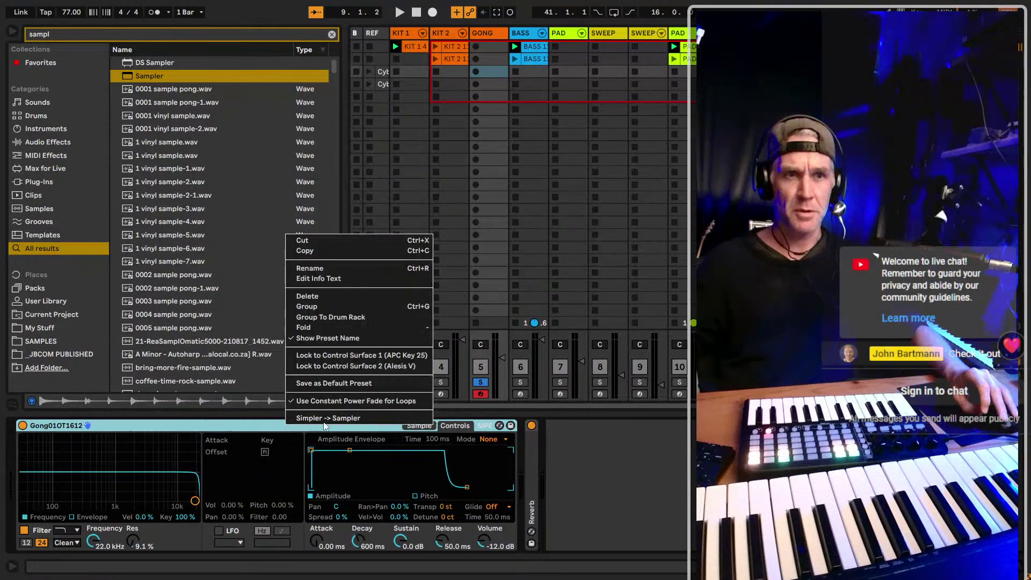
pyautogui.click(327, 430)
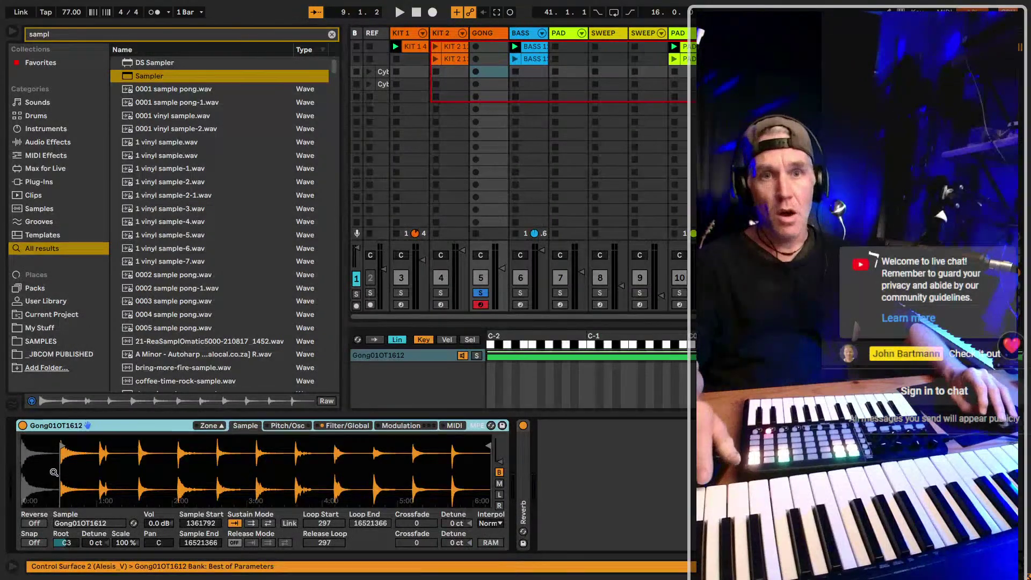
# Set the gong's sample start in Sampler to 0
pyautogui.moveTo(54, 472); pyautogui.dragTo(55, 505)
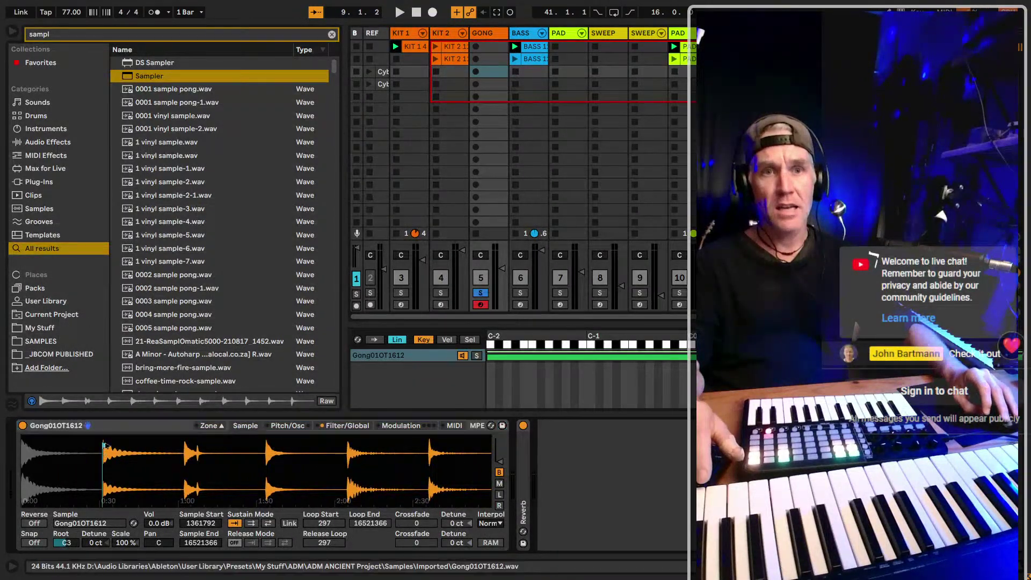
pyautogui.moveTo(109, 451); pyautogui.dragTo(24, 453)
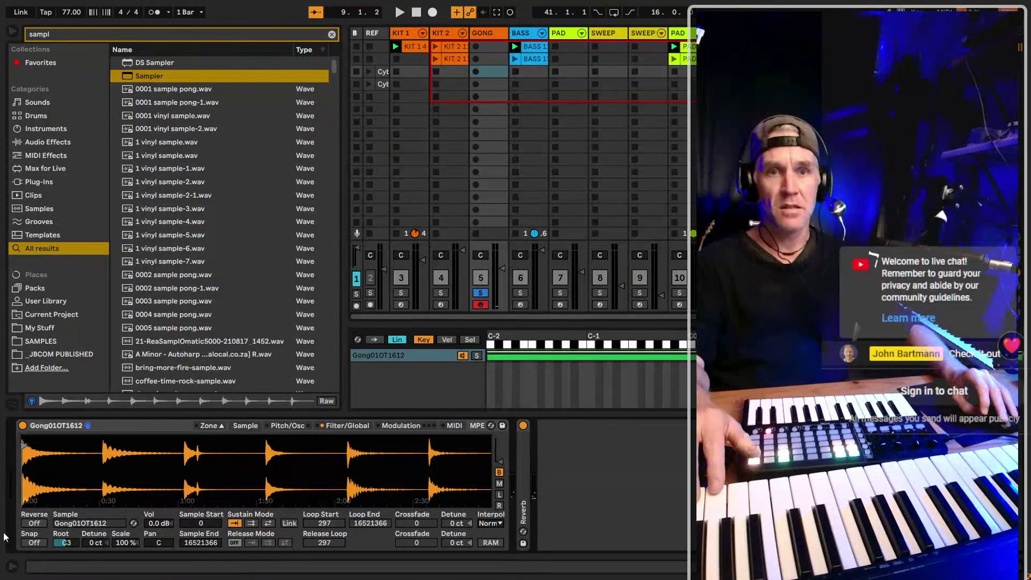
# Review the gong Sampler's pitch and oscillator, filter and global, and modulation settings
pyautogui.click(289, 425)
pyautogui.click(347, 425)
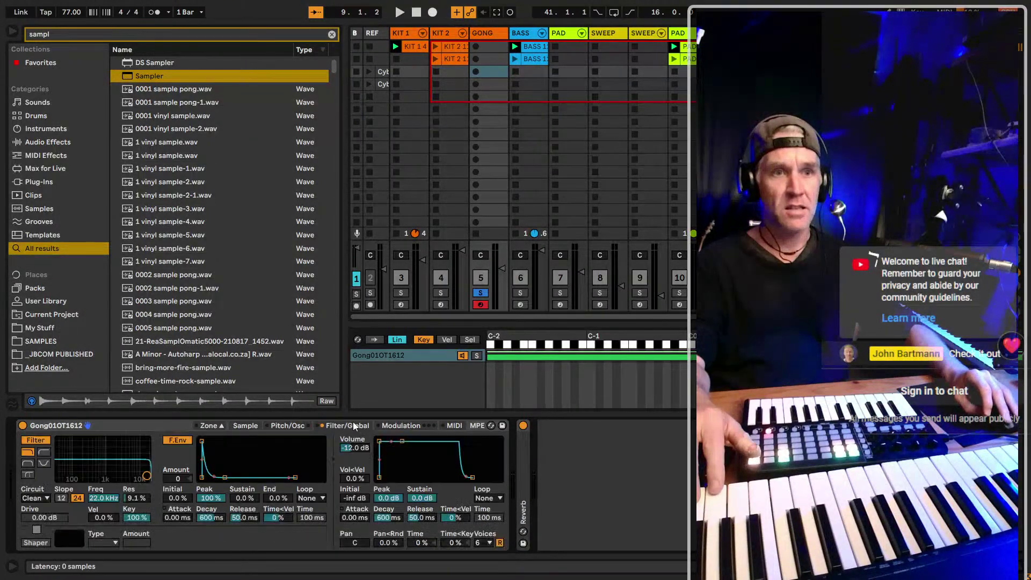
pyautogui.click(401, 426)
pyautogui.click(347, 425)
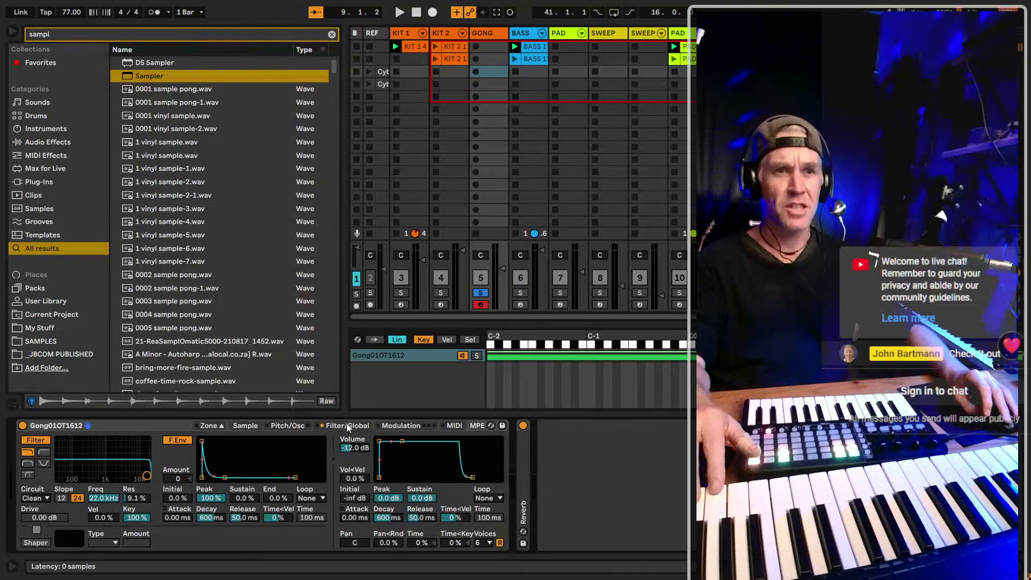
pyautogui.click(299, 427)
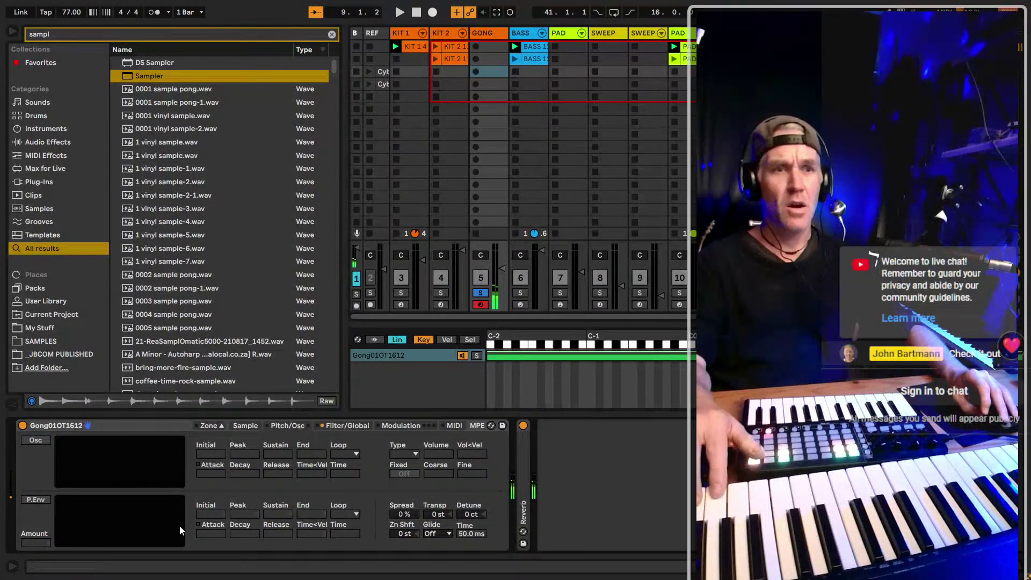
# Unfold the Reverb device on the GONG track and toggle it off and on to compare the gong's sound
pyautogui.doubleClick(518, 455)
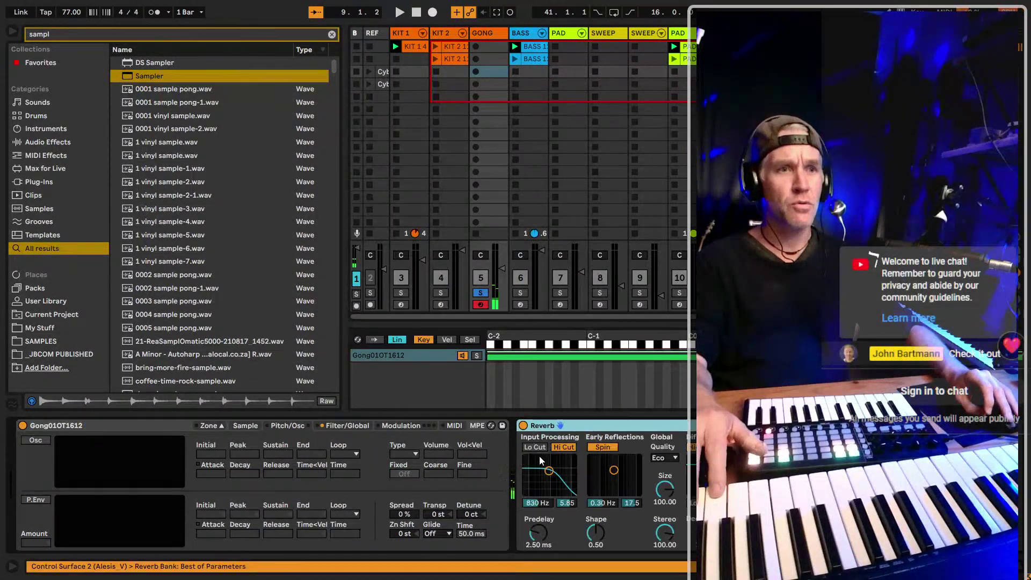
pyautogui.click(524, 426)
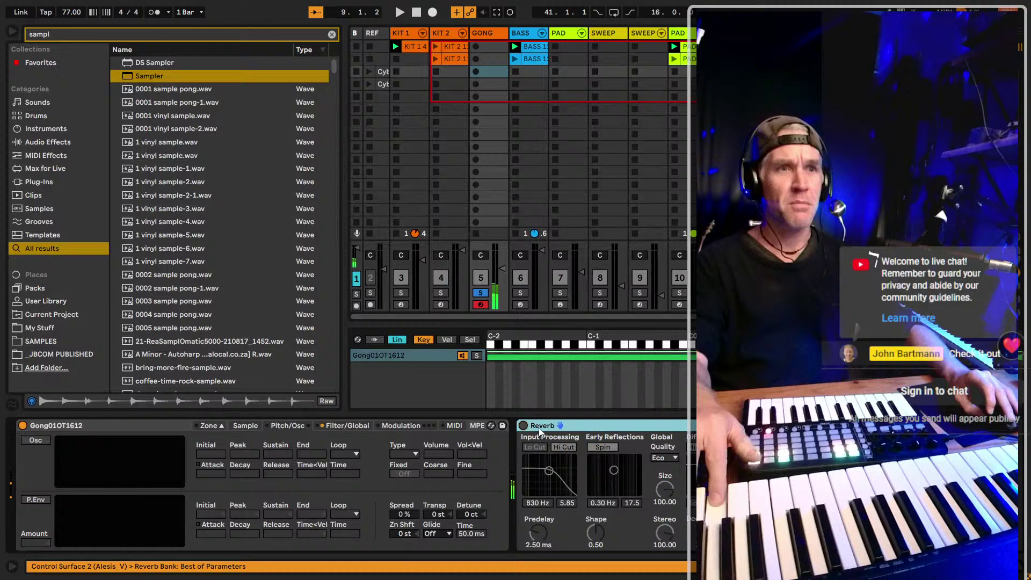
pyautogui.click(498, 264)
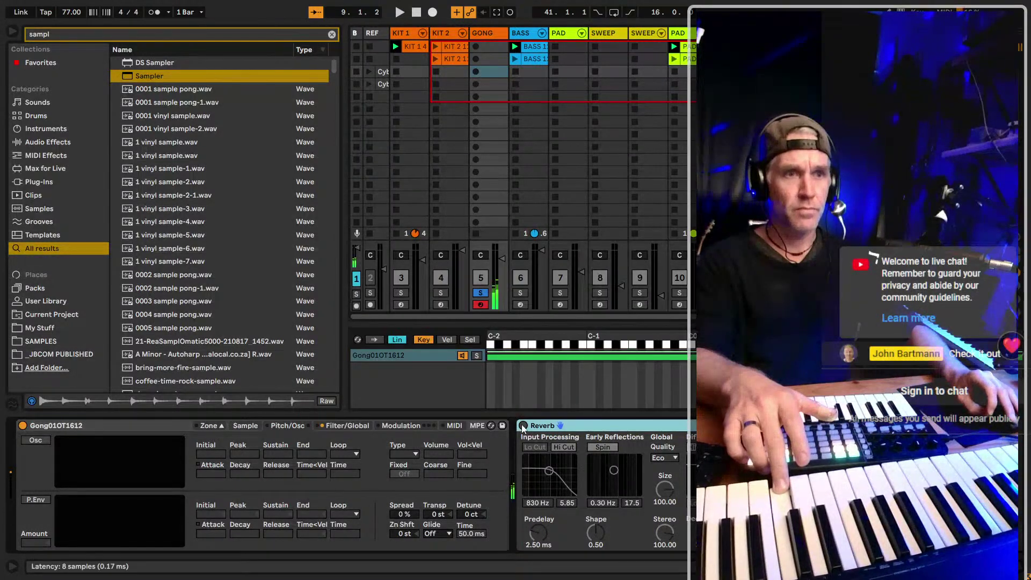
# Move the gong's sample start in Sampler to the exact attack of the second hit at 1375746
pyautogui.click(245, 427)
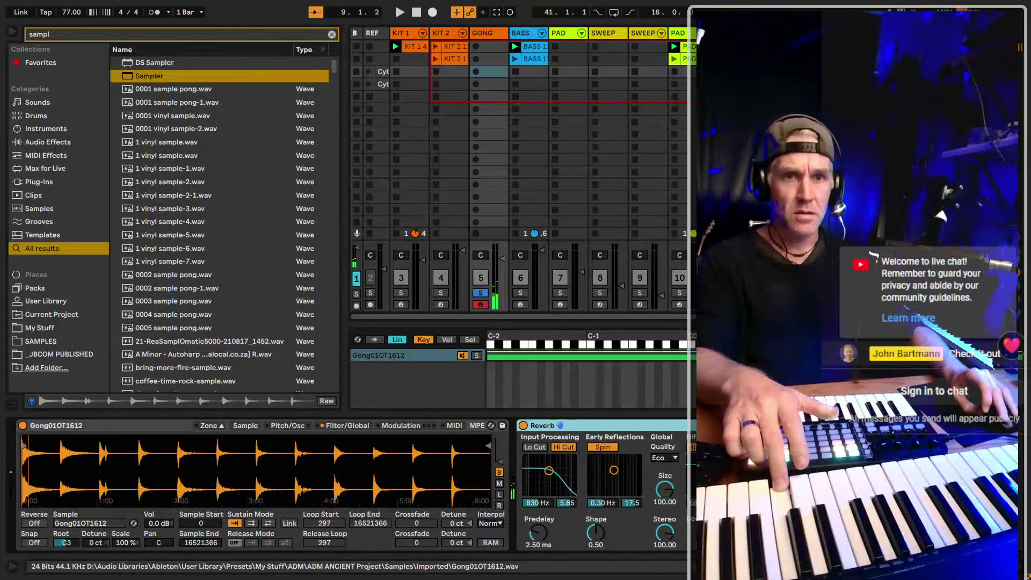
pyautogui.moveTo(25, 443); pyautogui.dragTo(58, 446)
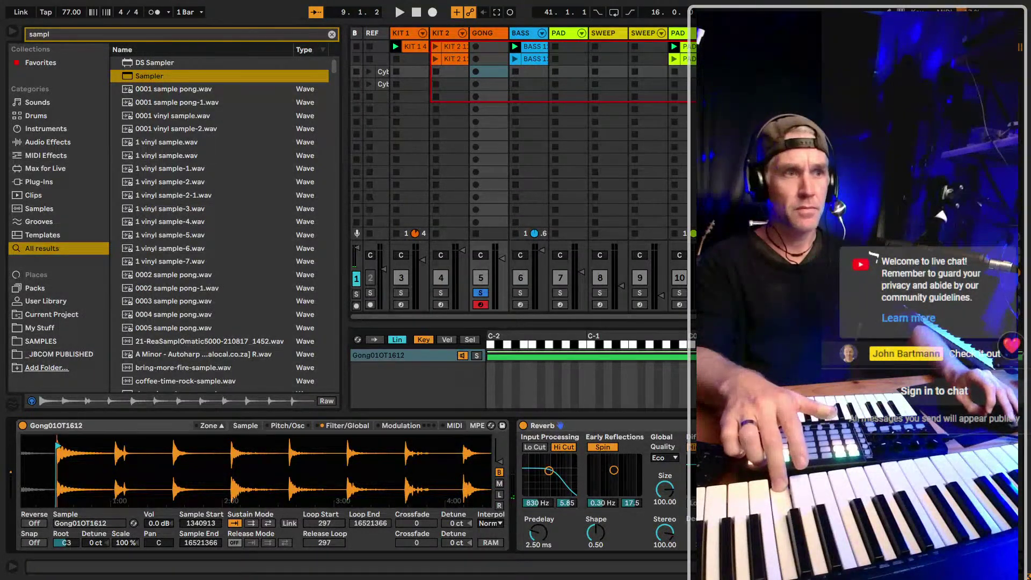
pyautogui.moveTo(48, 446); pyautogui.dragTo(48, 483)
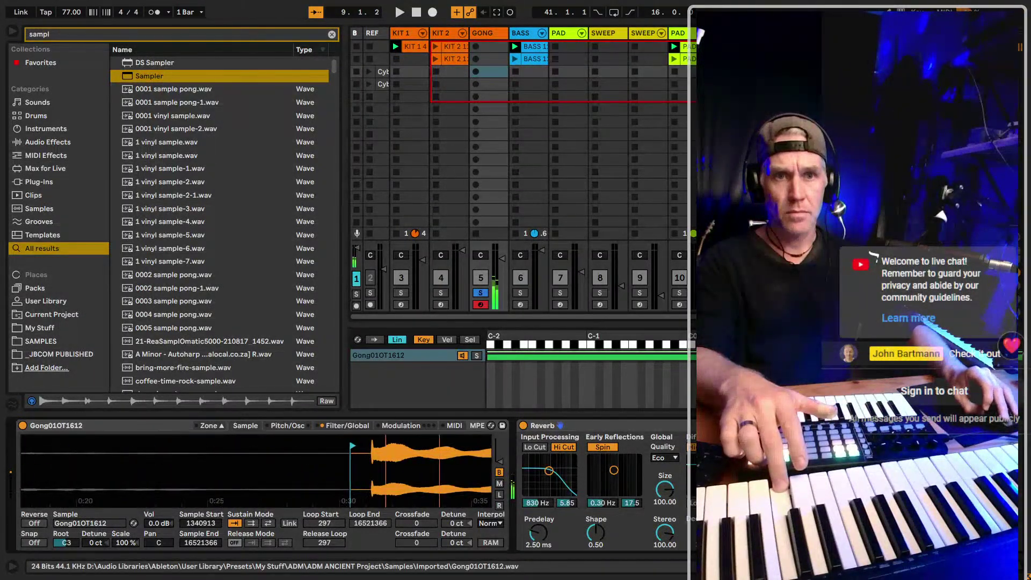
pyautogui.moveTo(352, 445); pyautogui.dragTo(374, 443)
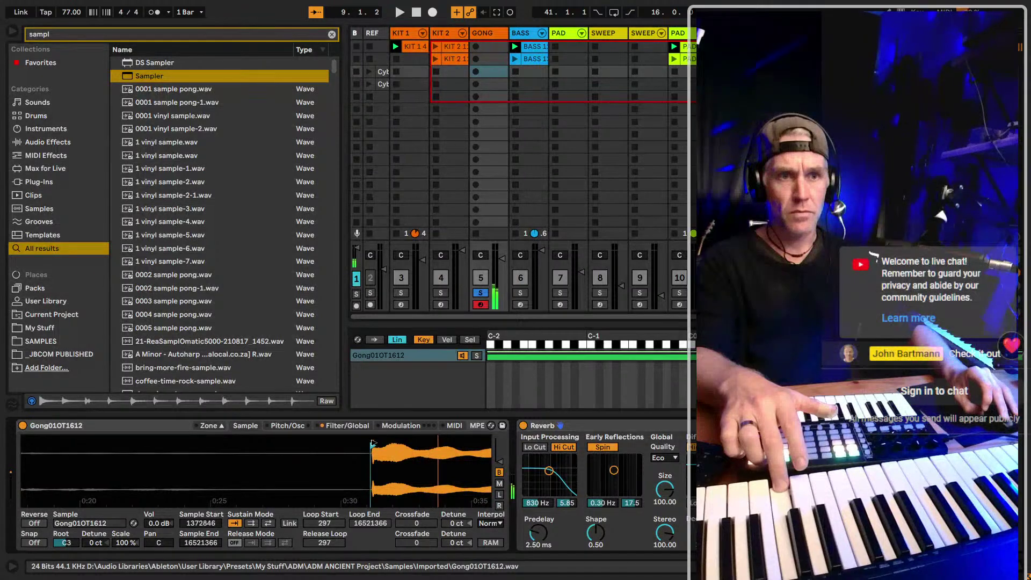
pyautogui.scroll(3, 283, 445)
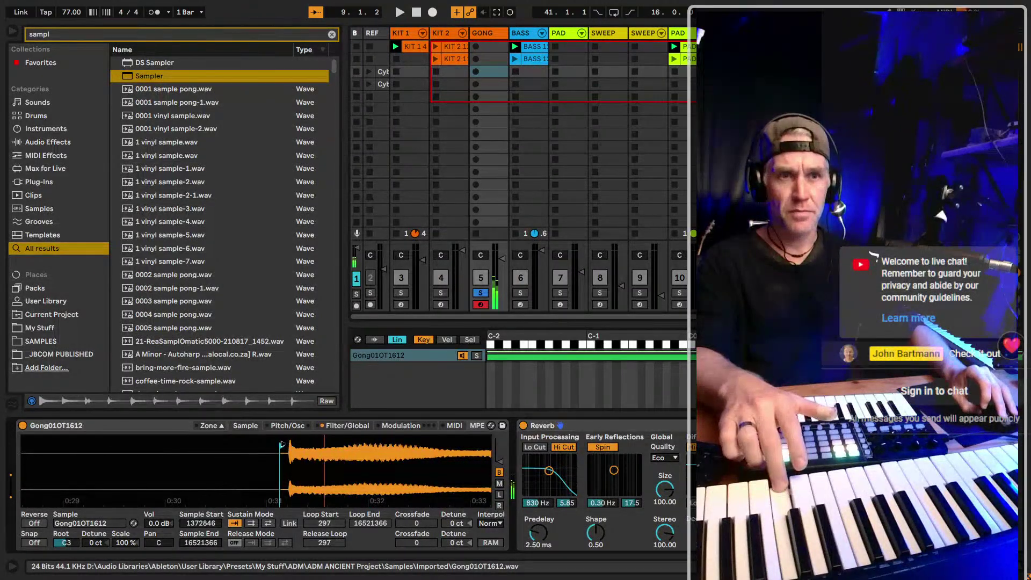
pyautogui.moveTo(283, 445); pyautogui.dragTo(287, 445)
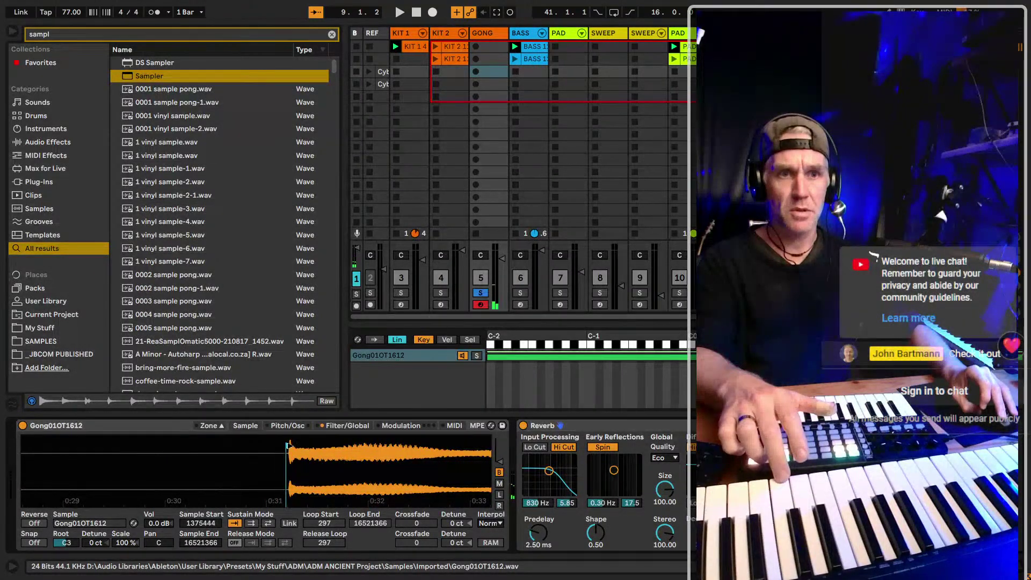
pyautogui.scroll(-10, 330, 459)
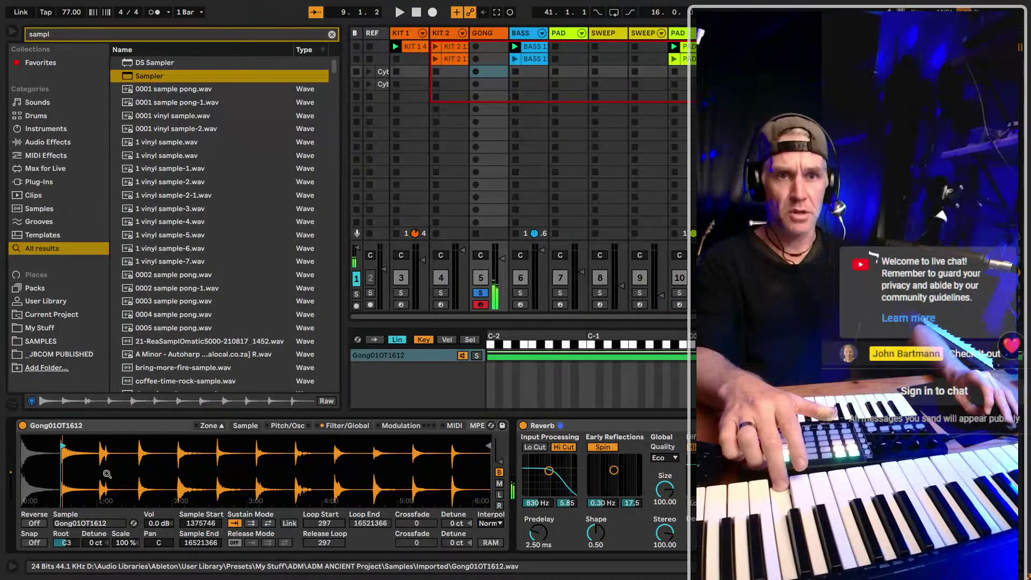
# Duplicate the Gong01OT1612 zone and raise the lower key limit of the first copy in the zone editor
pyautogui.click(404, 356)
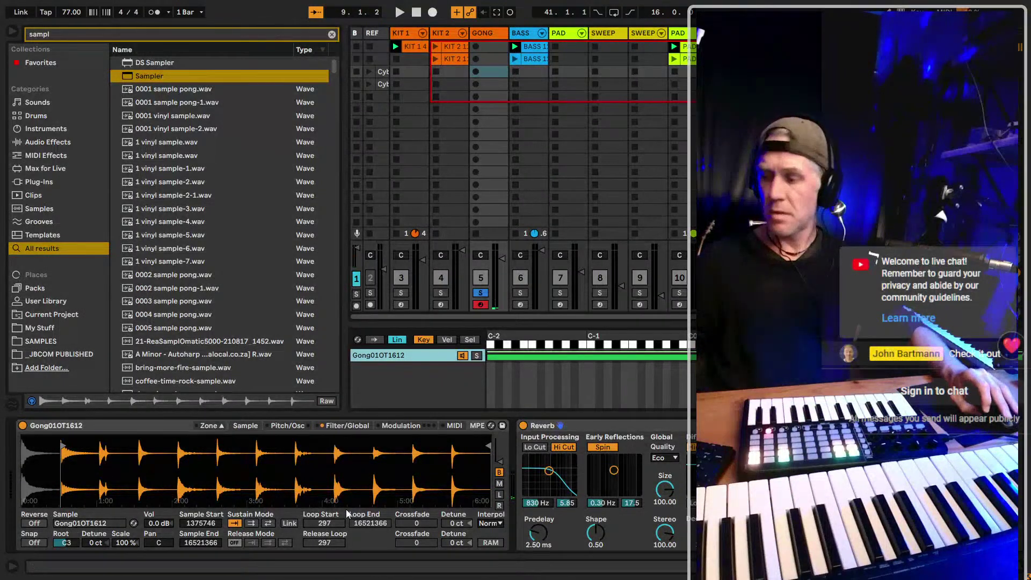
pyautogui.hotkey('ctrl', 'd')
pyautogui.click(413, 355)
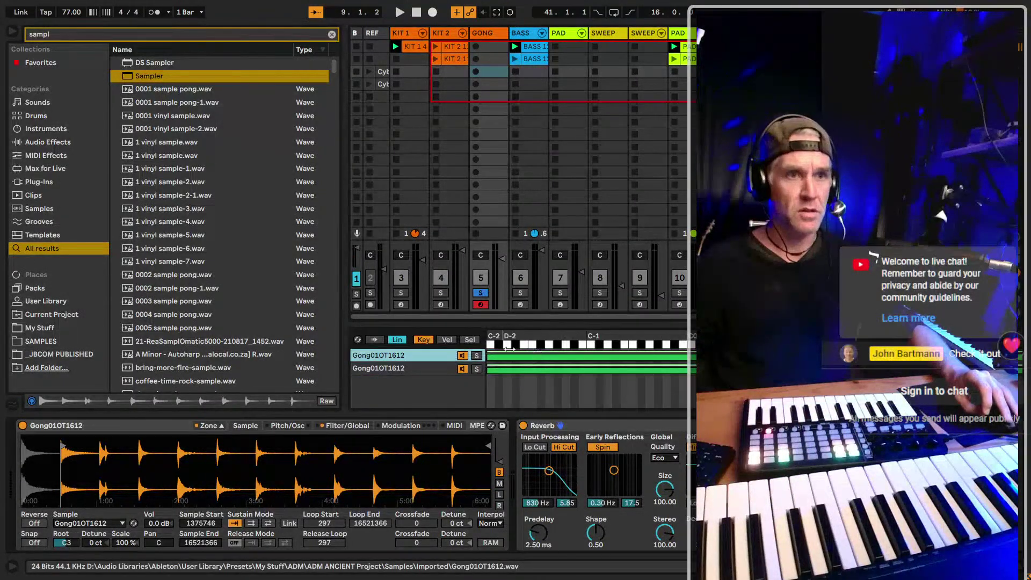
pyautogui.moveTo(484, 359); pyautogui.dragTo(703, 359)
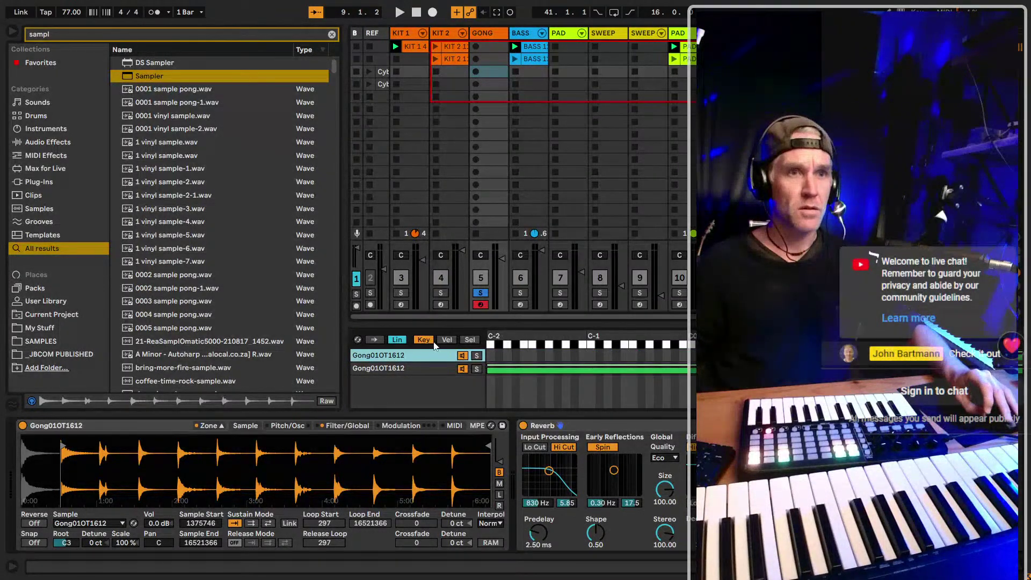
pyautogui.hscroll(10, 537, 349)
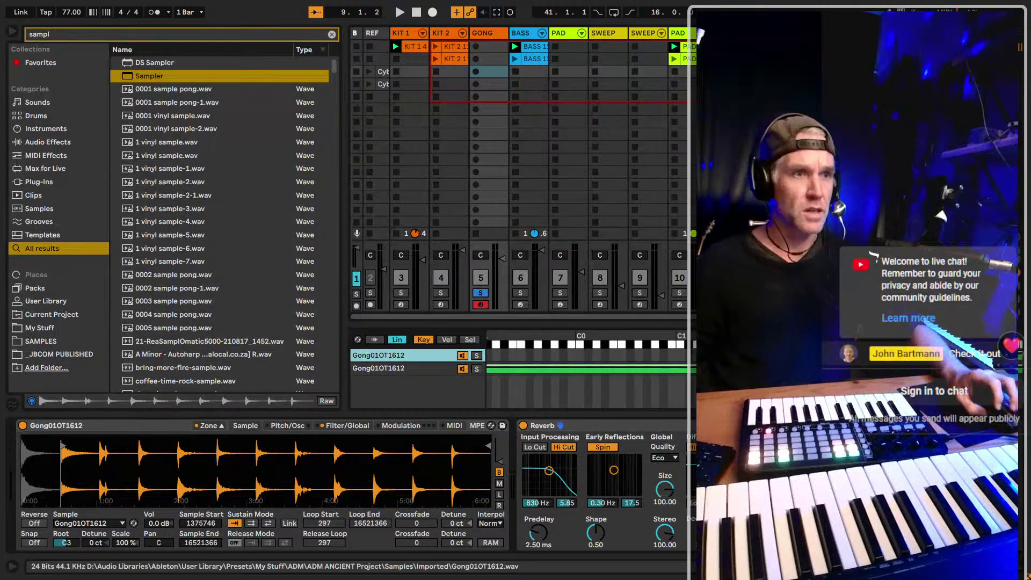
# Widen the zone list and set the root key of the second Gong01OT1612 zone to B2
pyautogui.rightClick(397, 403)
pyautogui.click(432, 431)
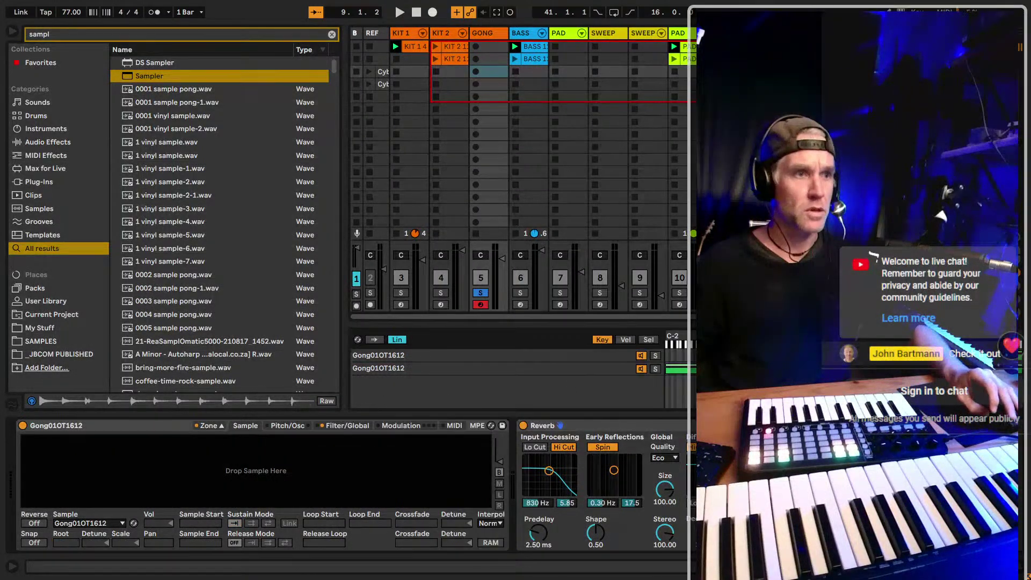
pyautogui.click(484, 368)
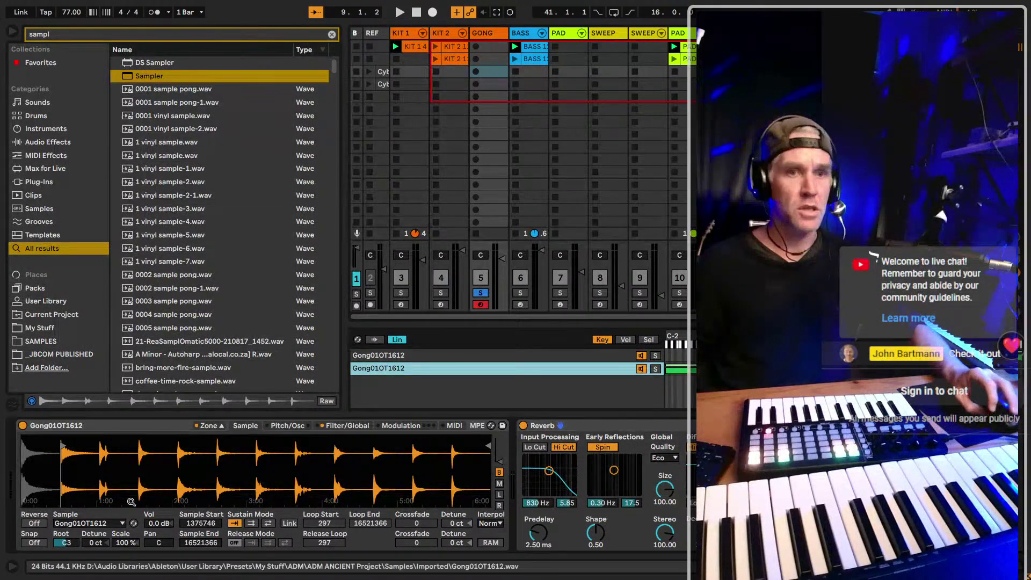
pyautogui.click(159, 542)
pyautogui.click(69, 543)
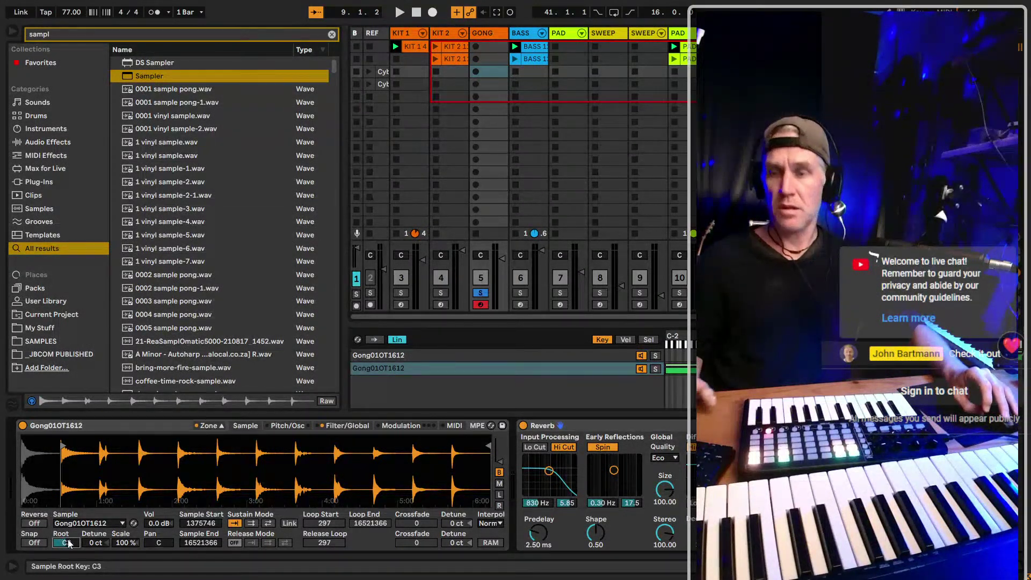
pyautogui.press('Down')
pyautogui.press('Down')
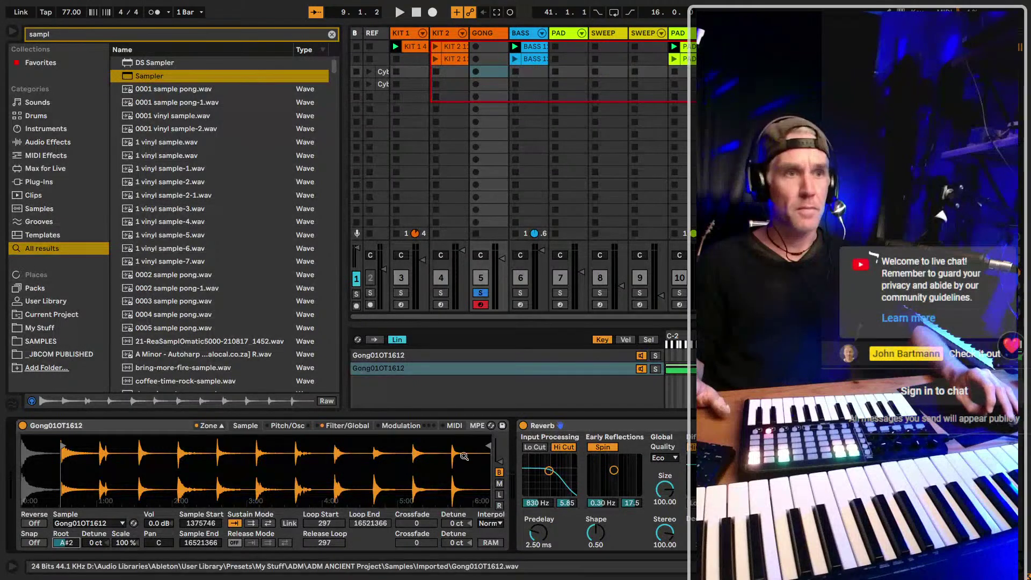
pyautogui.press('Up')
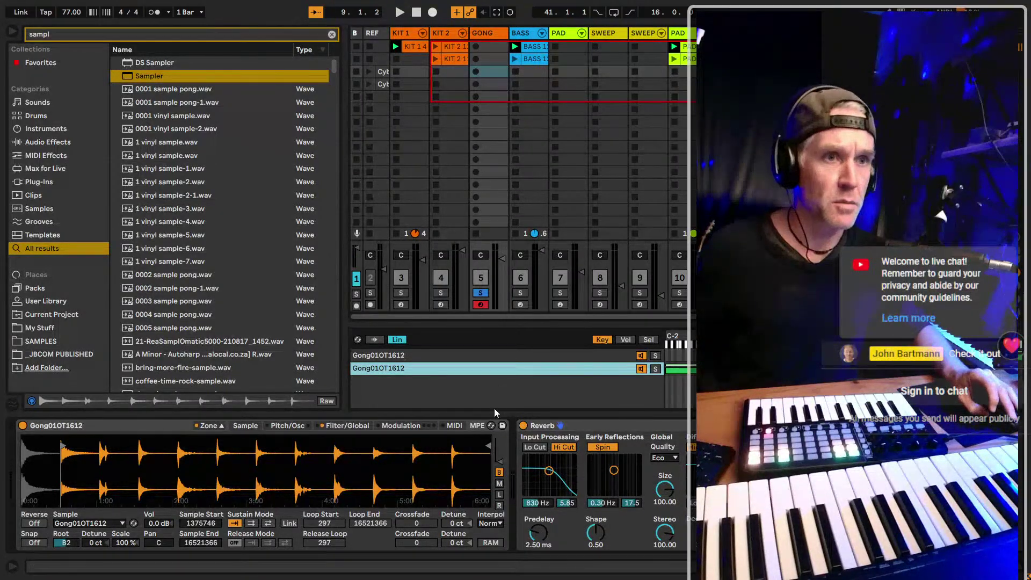
# Narrow the zone list again to reveal the key ranges and select the second Gong01OT1612 zone
pyautogui.rightClick(499, 389)
pyautogui.click(544, 433)
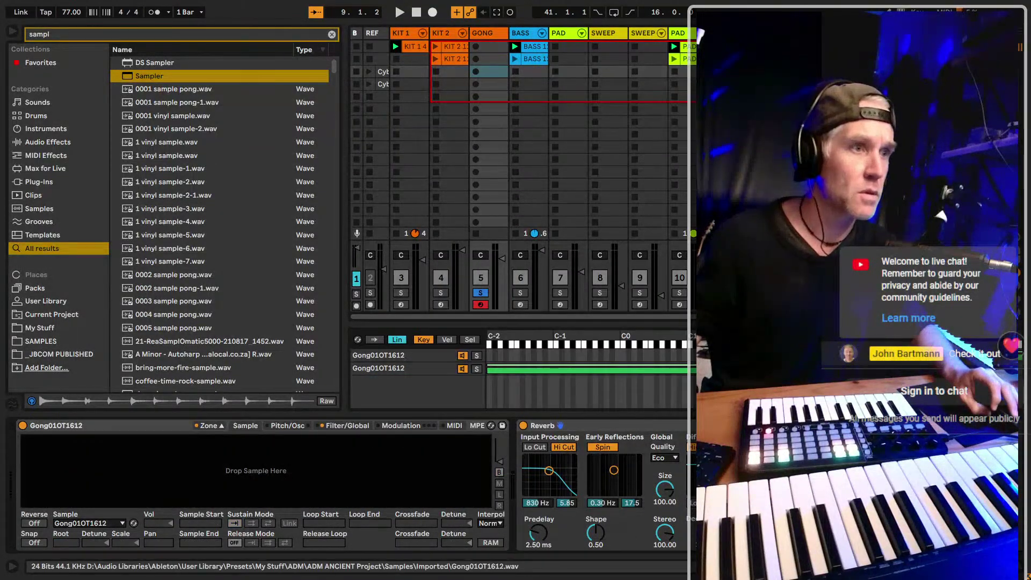
pyautogui.click(379, 368)
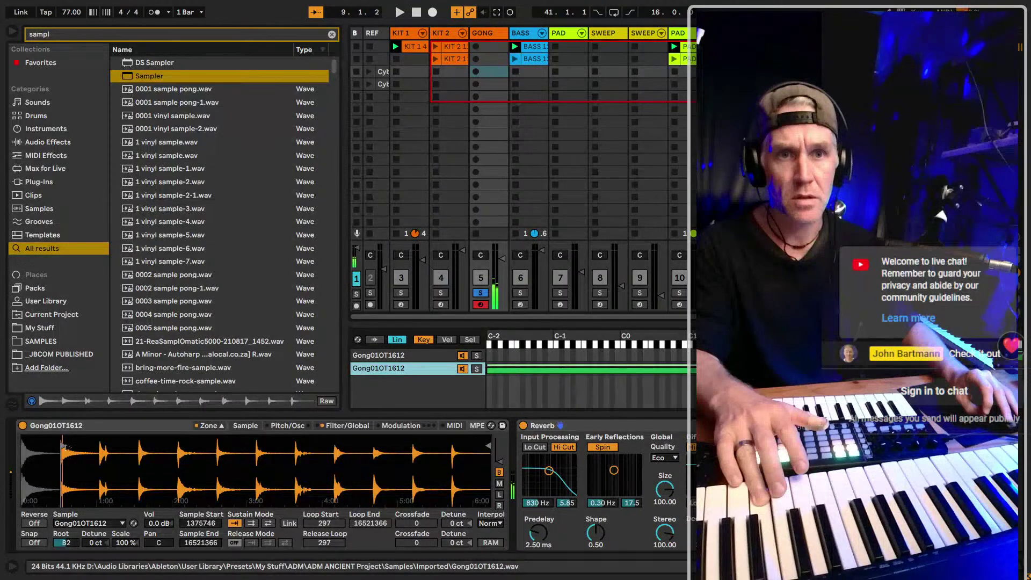
# Move the second zone's sample start to the gong hit at 2752013
pyautogui.moveTo(64, 447); pyautogui.dragTo(121, 446)
pyautogui.scroll(5, 100, 446)
pyautogui.scroll(-6, 120, 446)
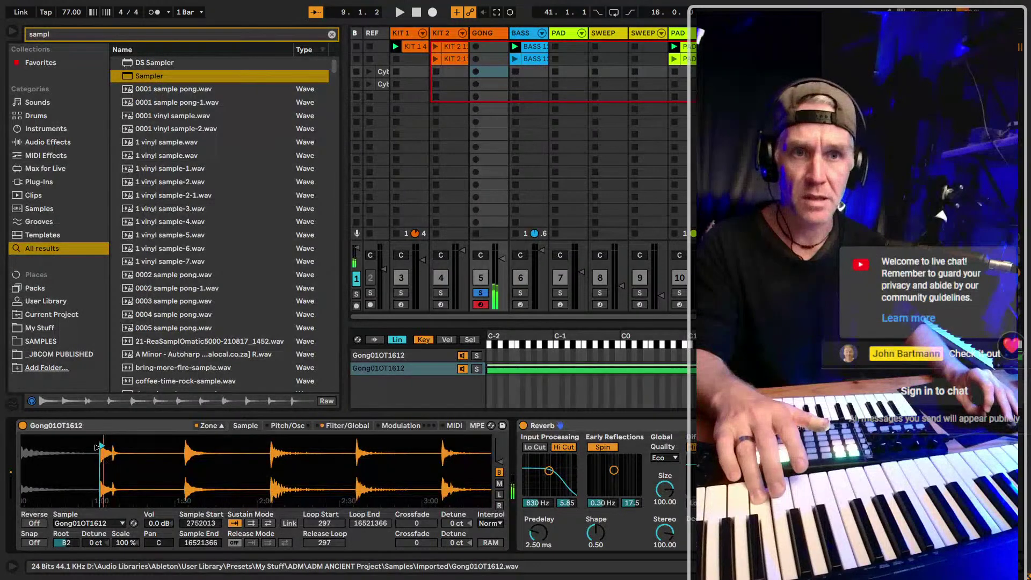
# Try later gong hits for the second zone by moving its sample start to 5516335 and on to 8260684
pyautogui.moveTo(108, 447); pyautogui.dragTo(344, 446)
pyautogui.scroll(3, 200, 463)
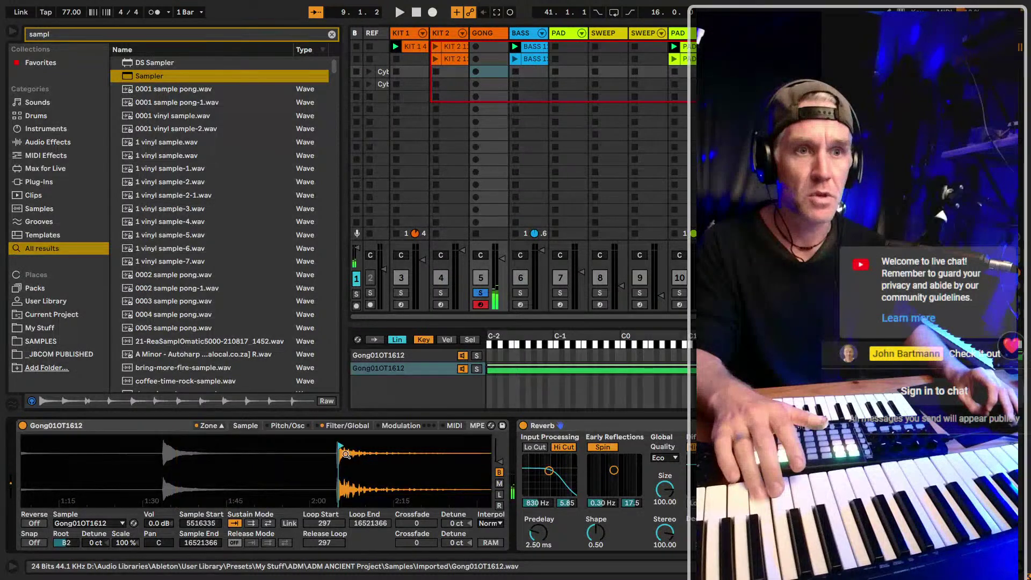
pyautogui.scroll(3, 343, 445)
pyautogui.scroll(-3, 318, 445)
pyautogui.moveTo(151, 447)
pyautogui.mouseDown()
pyautogui.moveTo(308, 447)
pyautogui.moveTo(140, 456)
pyautogui.moveTo(382, 456)
pyautogui.moveTo(76, 440)
pyautogui.mouseUp()
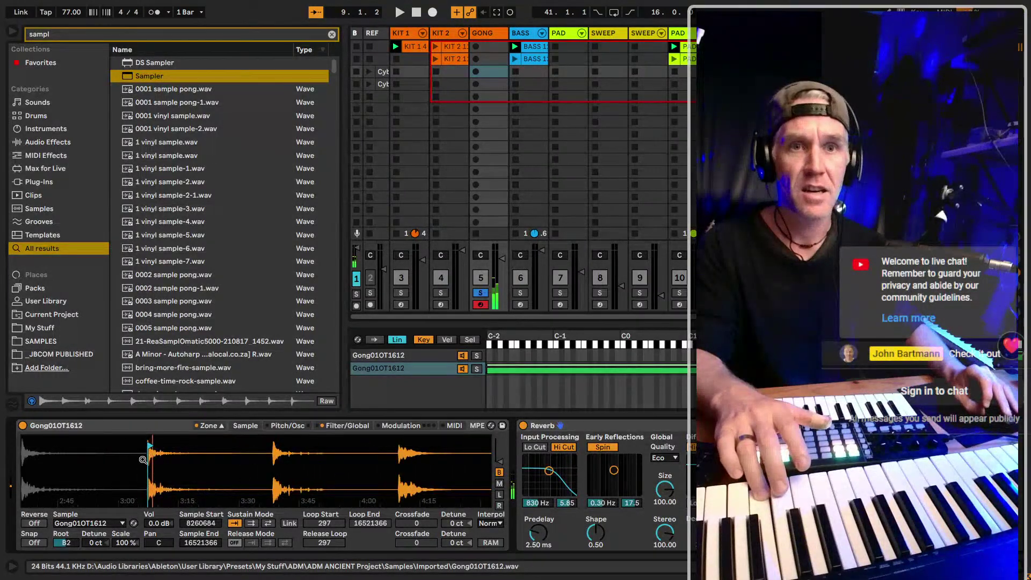
pyautogui.click(70, 439)
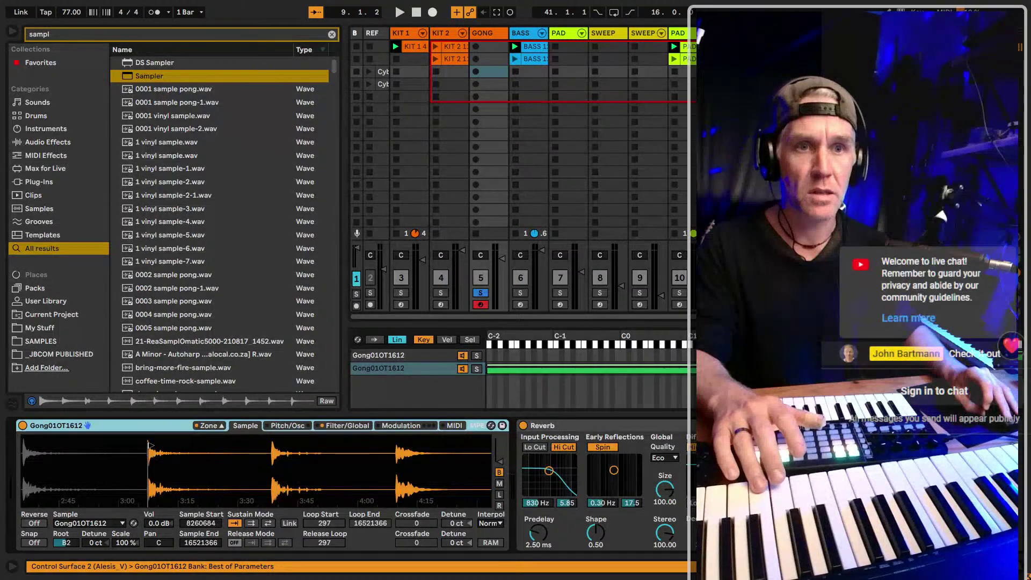
# Try the next gong hit by moving the second zone's sample start to its attack at 9636522
pyautogui.moveTo(150, 445); pyautogui.dragTo(274, 443)
pyautogui.scroll(5, 278, 449)
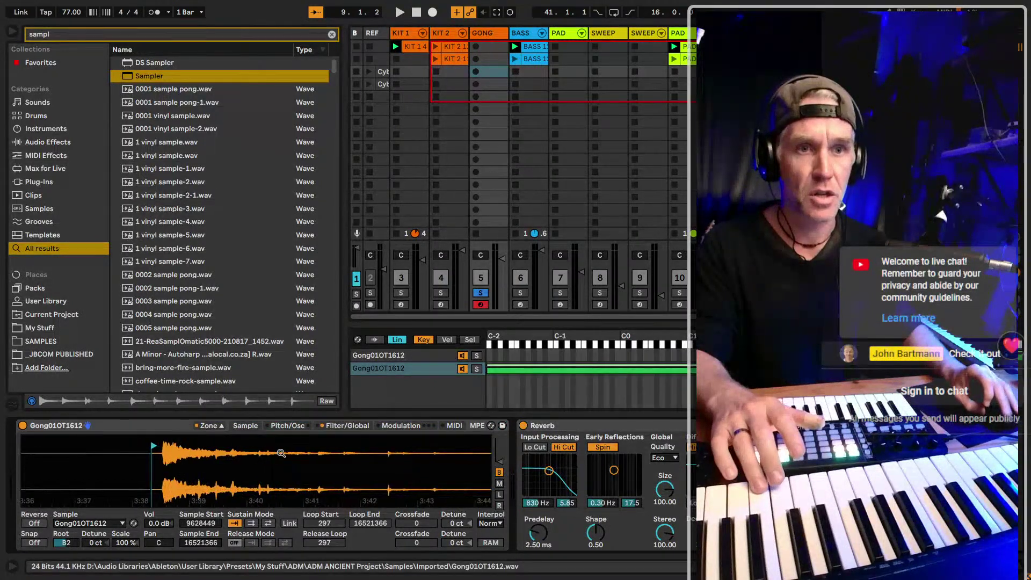
pyautogui.moveTo(163, 444); pyautogui.dragTo(166, 445)
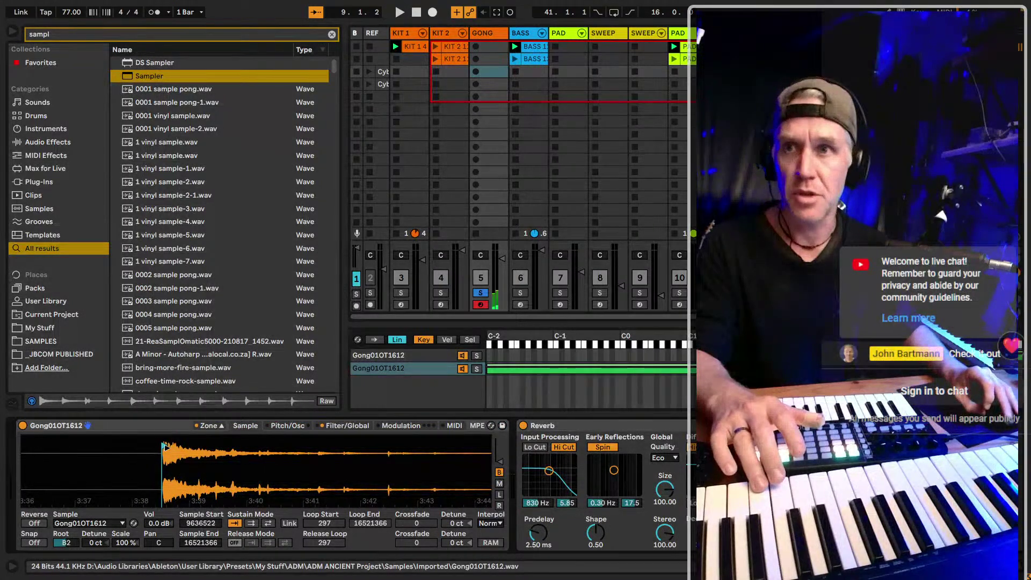
pyautogui.scroll(-6, 278, 462)
pyautogui.scroll(-1, 275, 459)
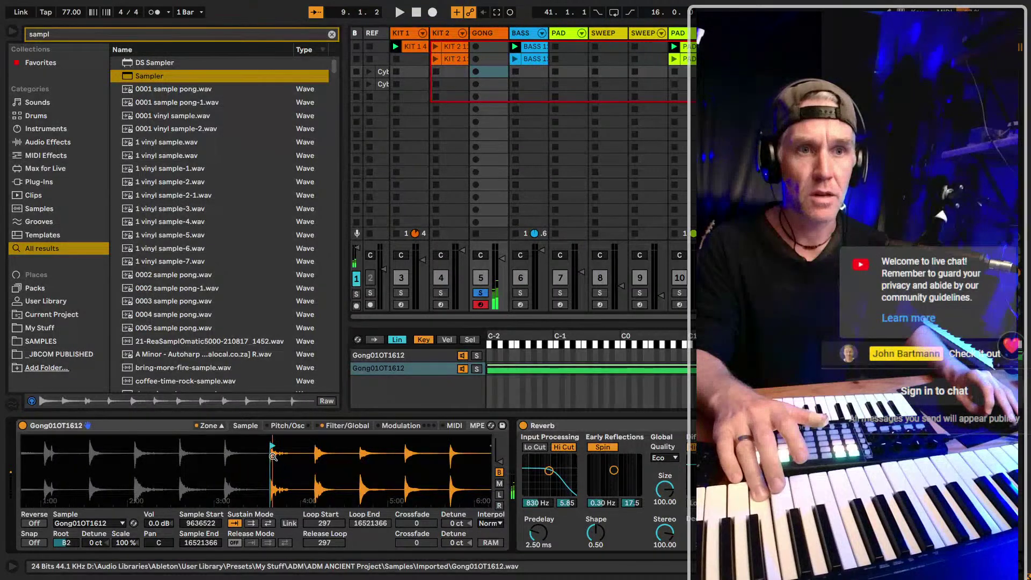
# Advance the second zone's sample start through the hits at 11000033 and 12392669 to the last gong hit at 15122083
pyautogui.moveTo(272, 447); pyautogui.dragTo(324, 447)
pyautogui.scroll(3, 323, 462)
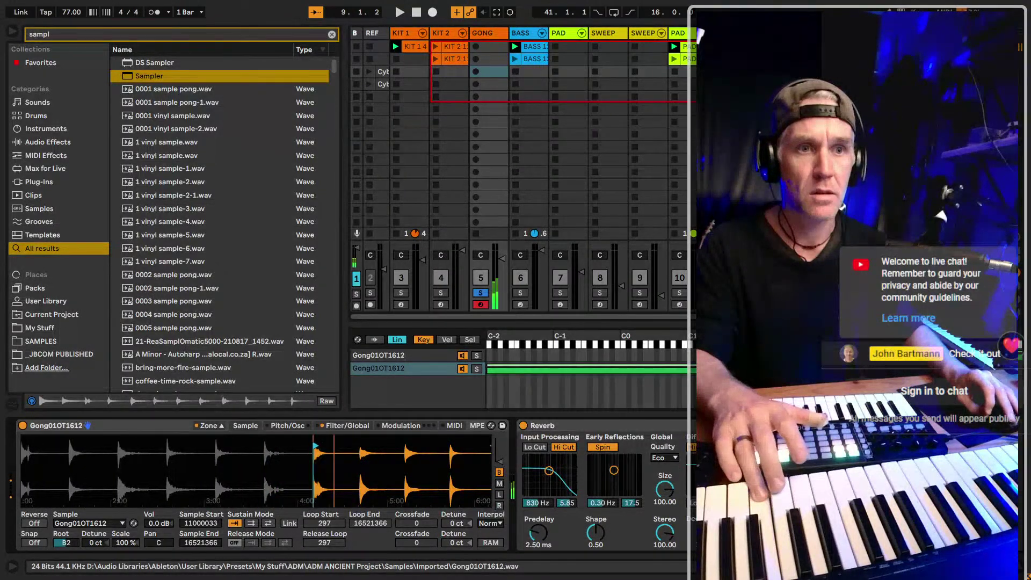
pyautogui.scroll(-2, 164, 439)
pyautogui.moveTo(141, 445); pyautogui.dragTo(297, 446)
pyautogui.scroll(-4, 382, 498)
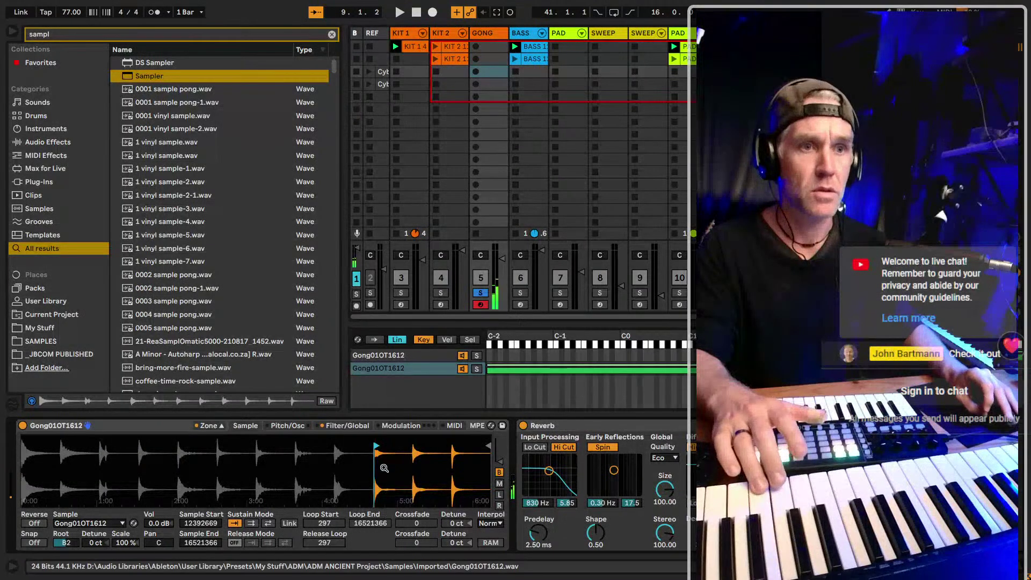
pyautogui.moveTo(377, 444); pyautogui.dragTo(455, 450)
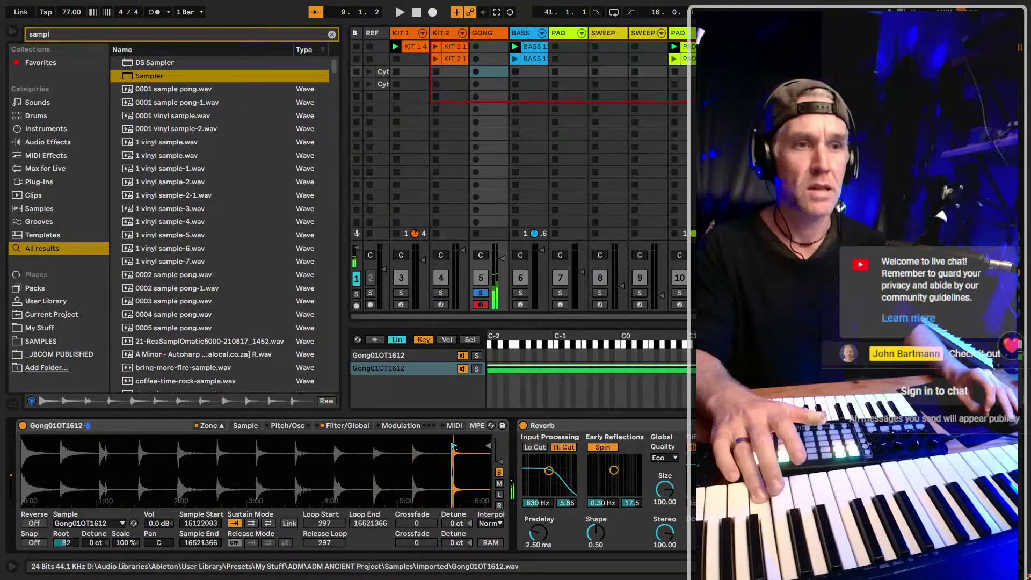
pyautogui.scroll(5, 454, 446)
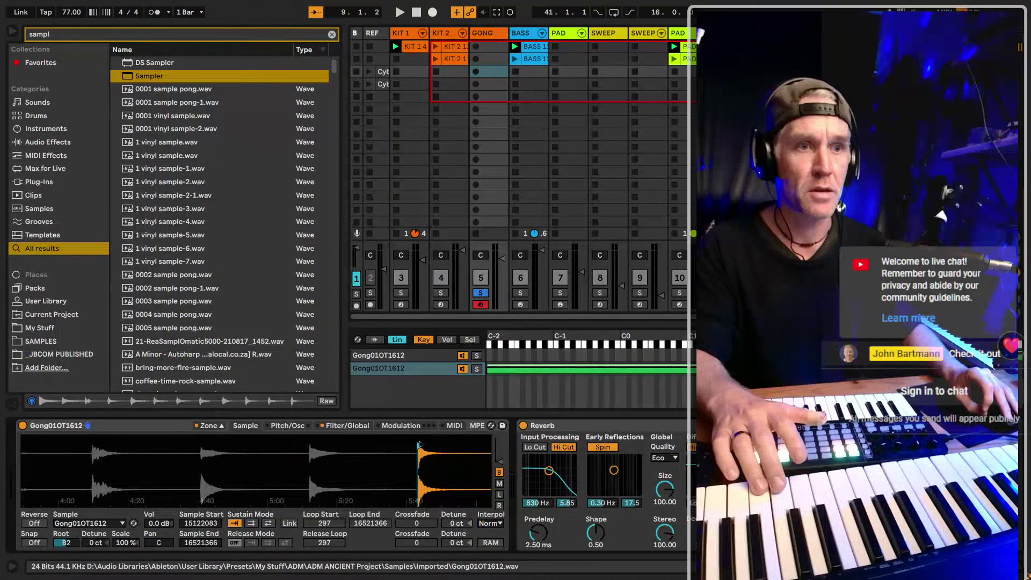
# Fine-tune the second zone's sample start to the attack of the last gong hit at 15143525 and unsolo the GONG track
pyautogui.moveTo(420, 445); pyautogui.dragTo(421, 446)
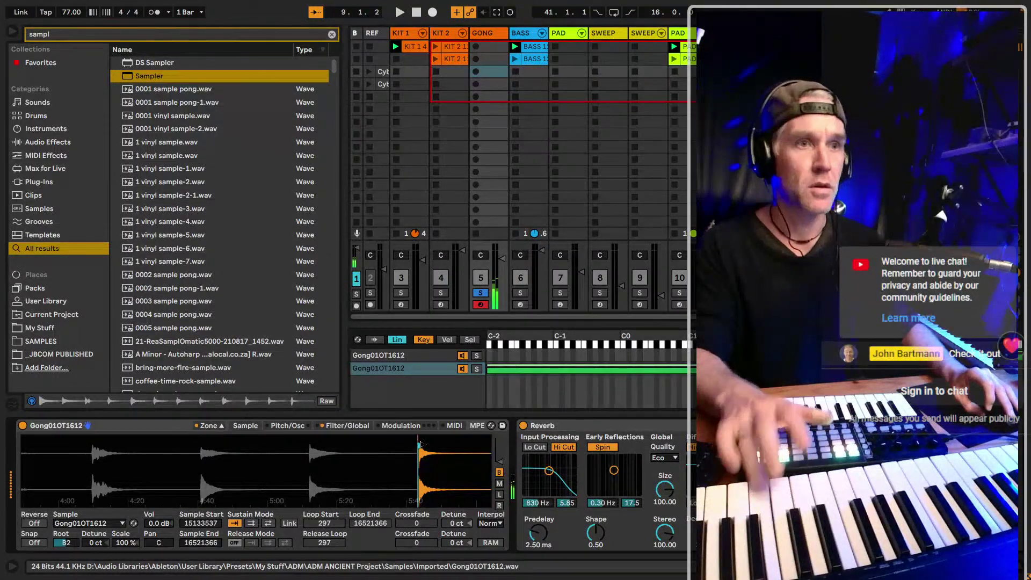
pyautogui.scroll(8, 430, 460)
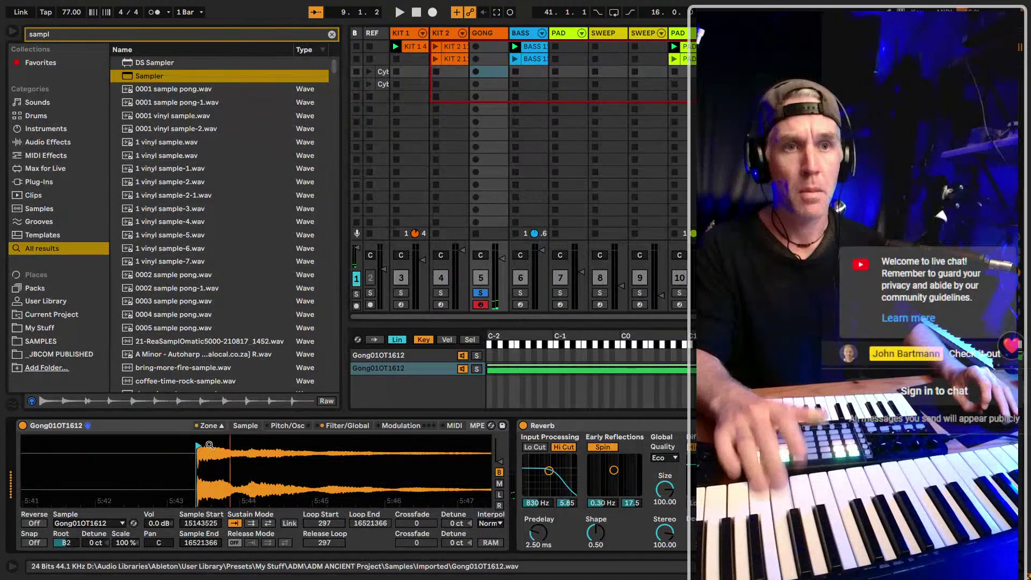
pyautogui.click(481, 293)
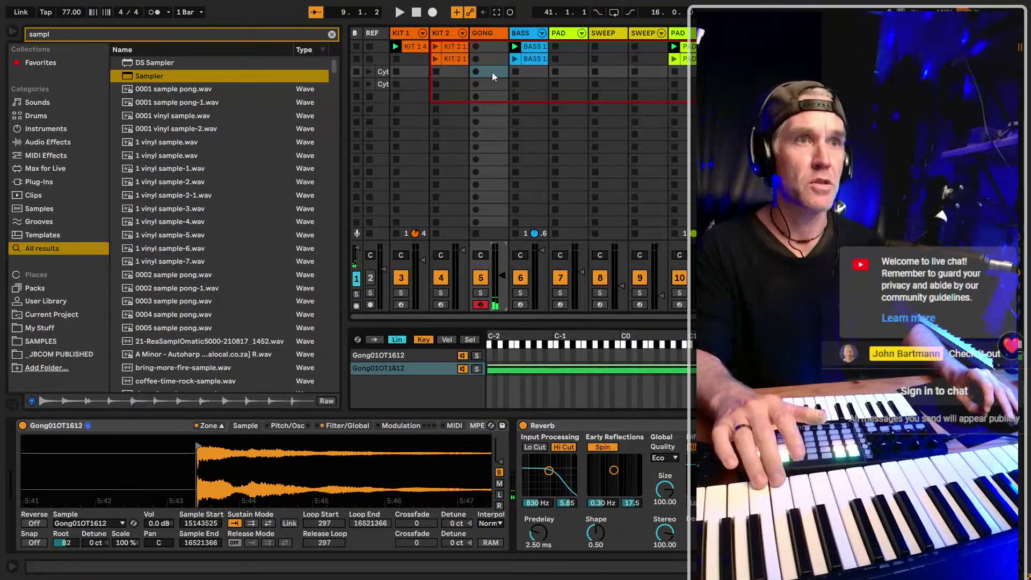
# Create a MIDI clip in the GONG track's third slot with C3 and B2 notes stretched across its full bar
pyautogui.hotkey('ctrl', 'shift', 'm')
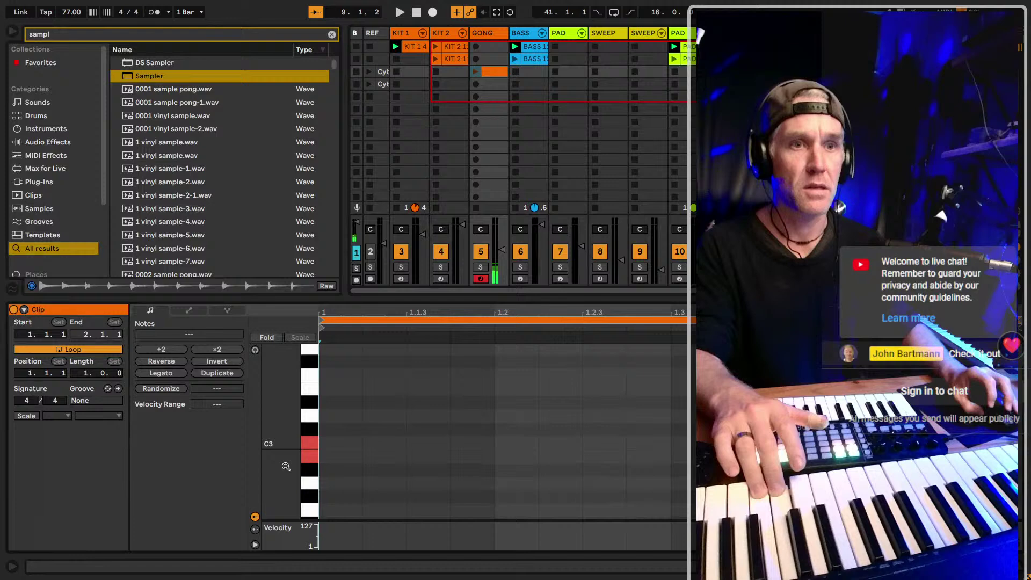
pyautogui.doubleClick(342, 443)
pyautogui.doubleClick(339, 456)
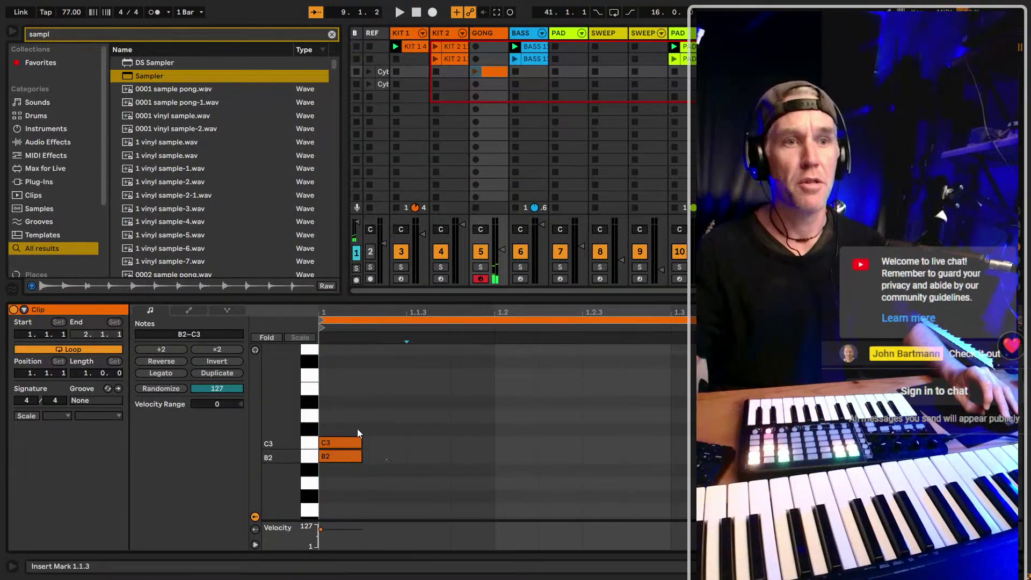
pyautogui.moveTo(356, 429); pyautogui.dragTo(1027, 435)
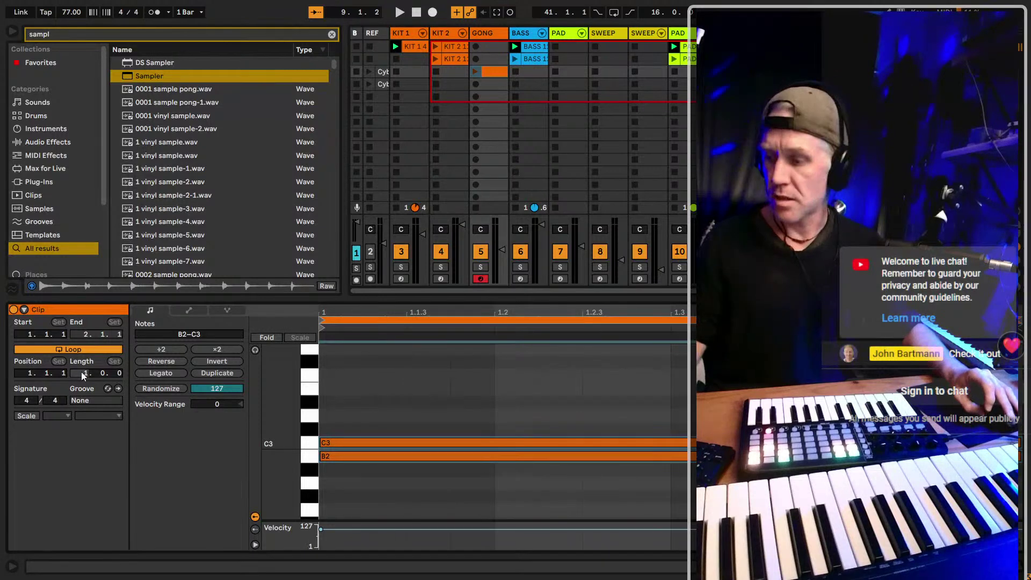
# Extend the GONG clip's loop length to 4 bars with both notes stretched across it, and save the Set
pyautogui.press('-')
pyautogui.moveTo(536, 426); pyautogui.dragTo(472, 475)
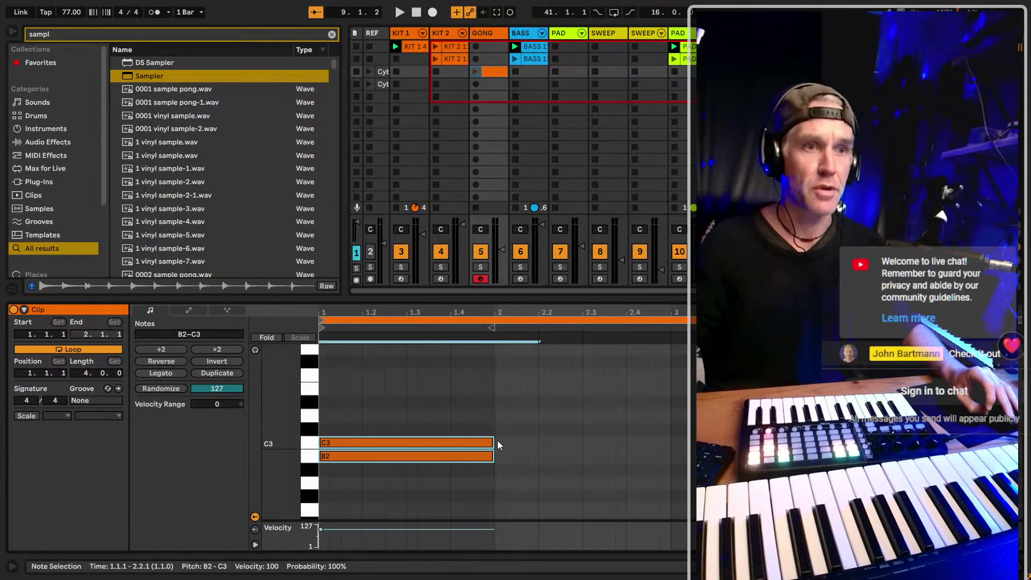
pyautogui.moveTo(558, 443); pyautogui.dragTo(1020, 443)
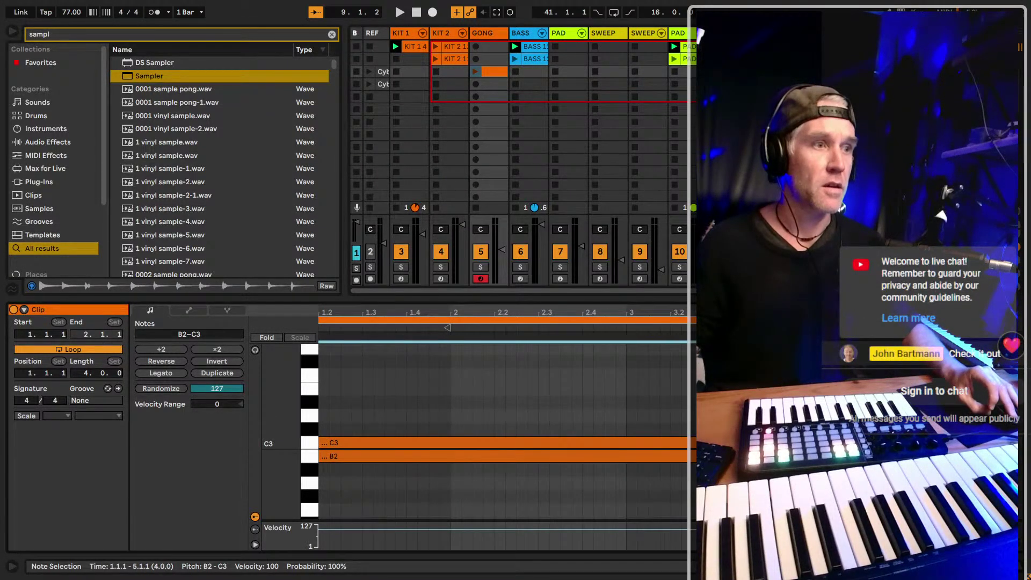
pyautogui.click(584, 428)
pyautogui.hotkey('shift', 'Tab')
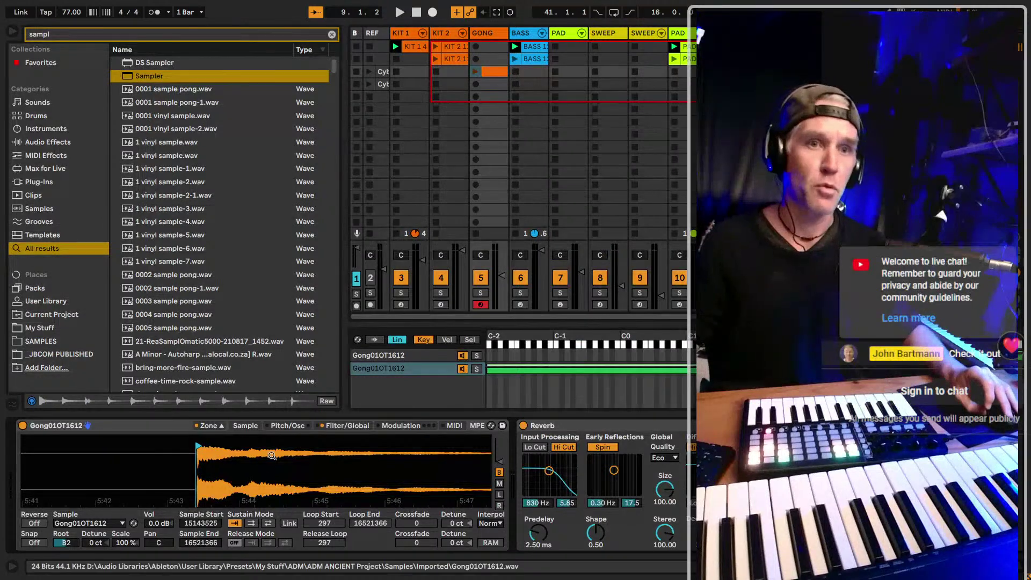
pyautogui.moveTo(453, 478); pyautogui.dragTo(454, 456)
pyautogui.hotkey('ctrl', 's')
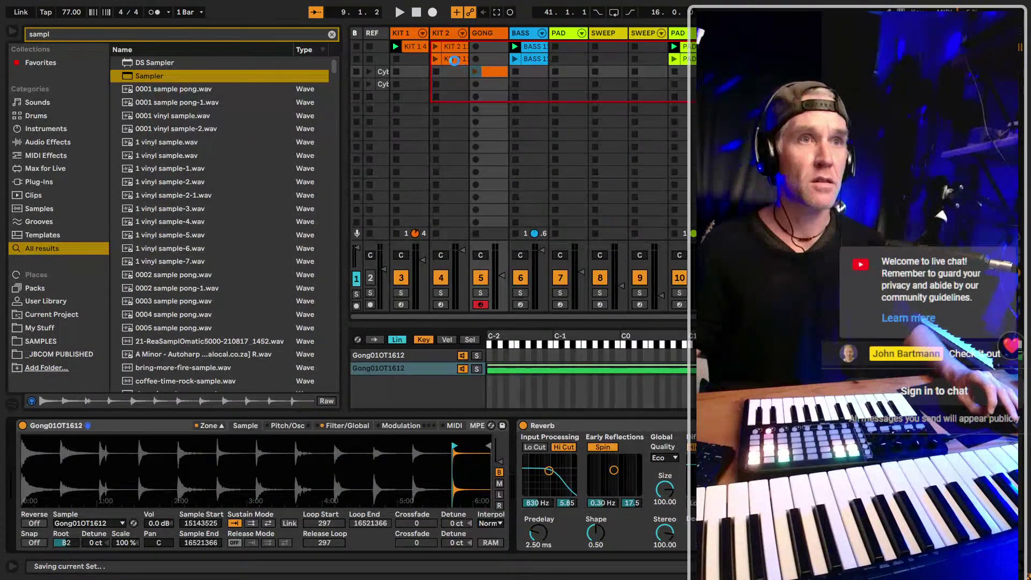
# Duplicate the second KIT 2 clip into the third scene
pyautogui.click(455, 60)
pyautogui.hotkey('ctrl', 'd')
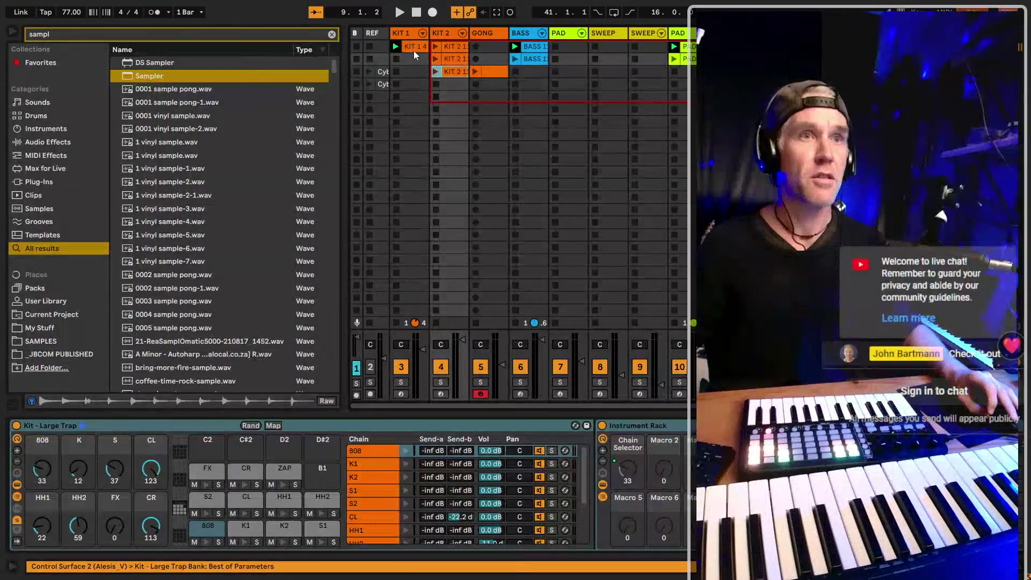
# Rename the KIT 1 track to SUB
pyautogui.click(413, 50)
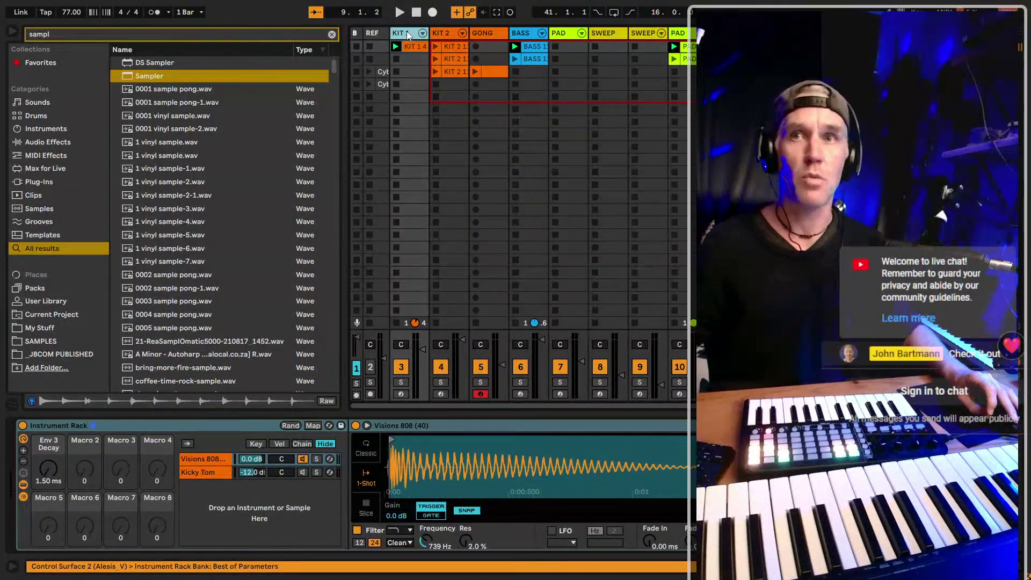
pyautogui.hotkey('ctrl', 'r')
pyautogui.write('sa')
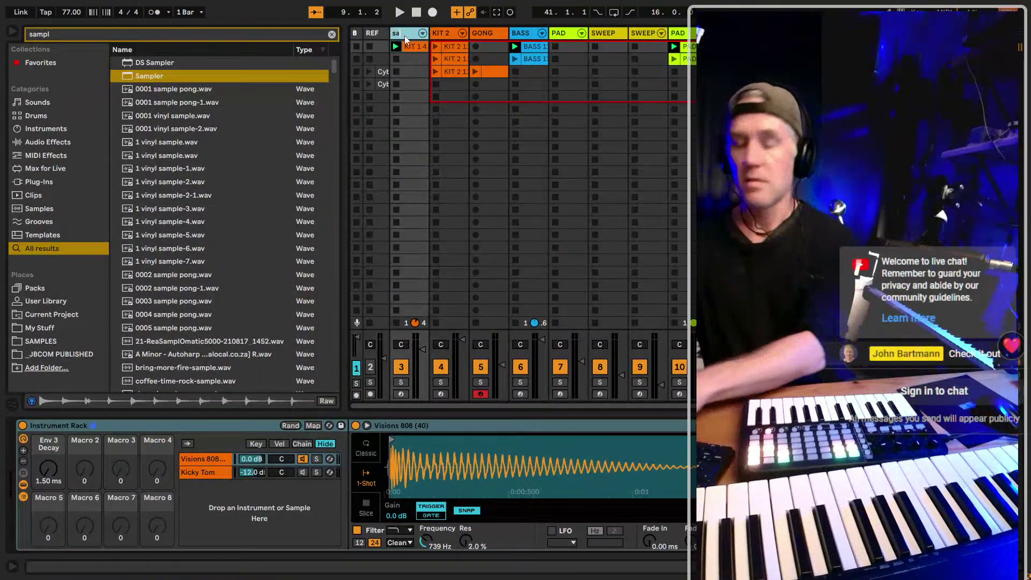
pyautogui.press('BackSpace')
pyautogui.press('BackSpace')
pyautogui.write('SUB')
pyautogui.press('Return')
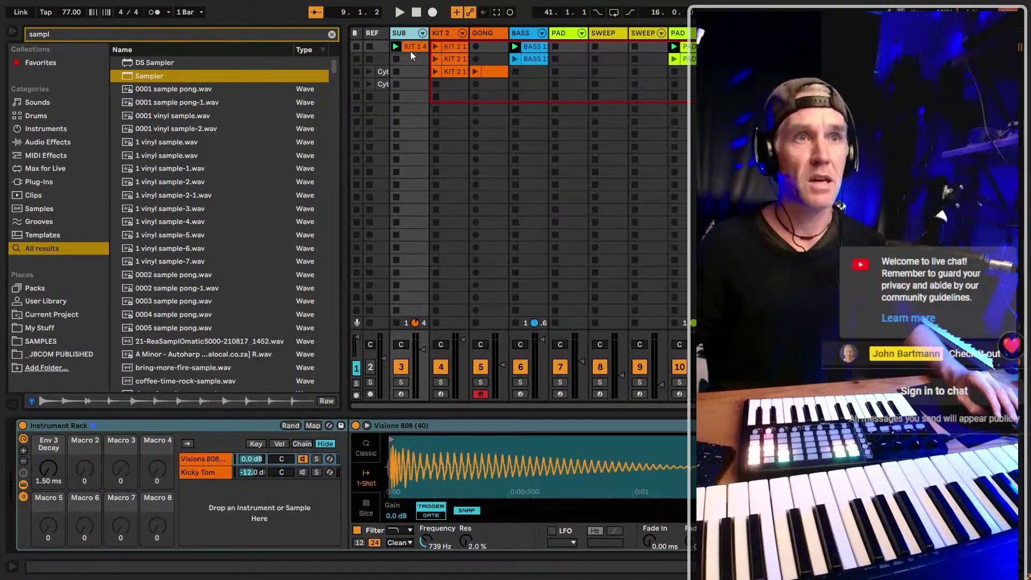
# Fill the third scene by duplicating the SUB track's clip twice and the second BASS and PAD clips once each
pyautogui.hotkey('ctrl', 'd')
pyautogui.hotkey('ctrl', 'd')
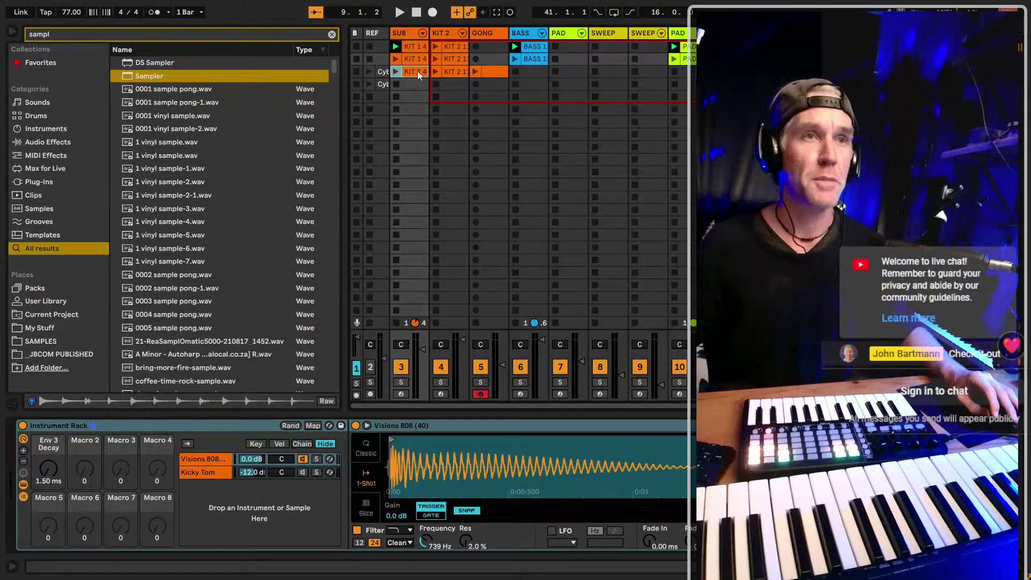
pyautogui.click(526, 61)
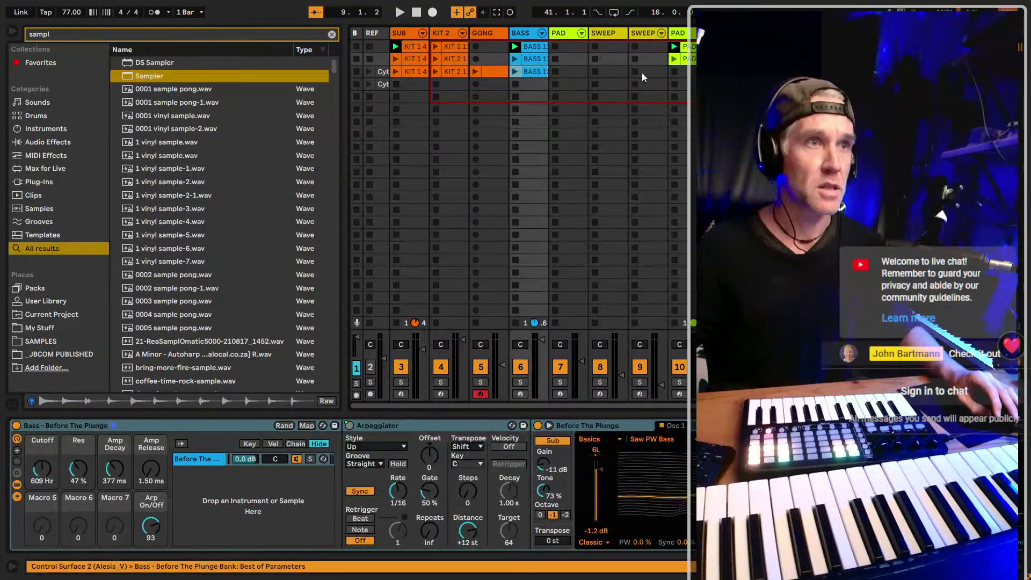
pyautogui.hotkey('ctrl', 'd')
pyautogui.click(678, 59)
pyautogui.hotkey('ctrl', 'd')
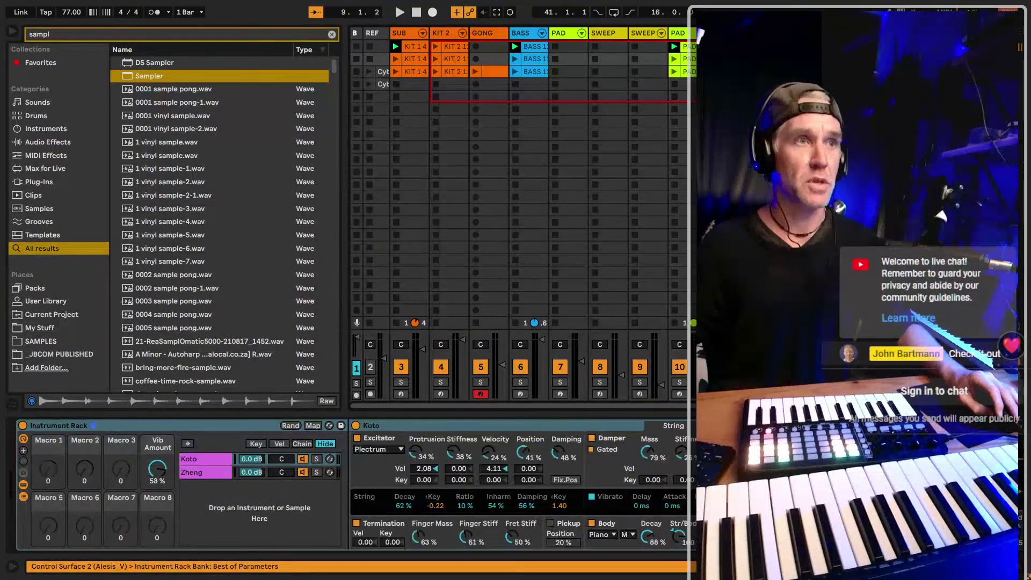
pyautogui.click(689, 71)
pyautogui.press('Delete')
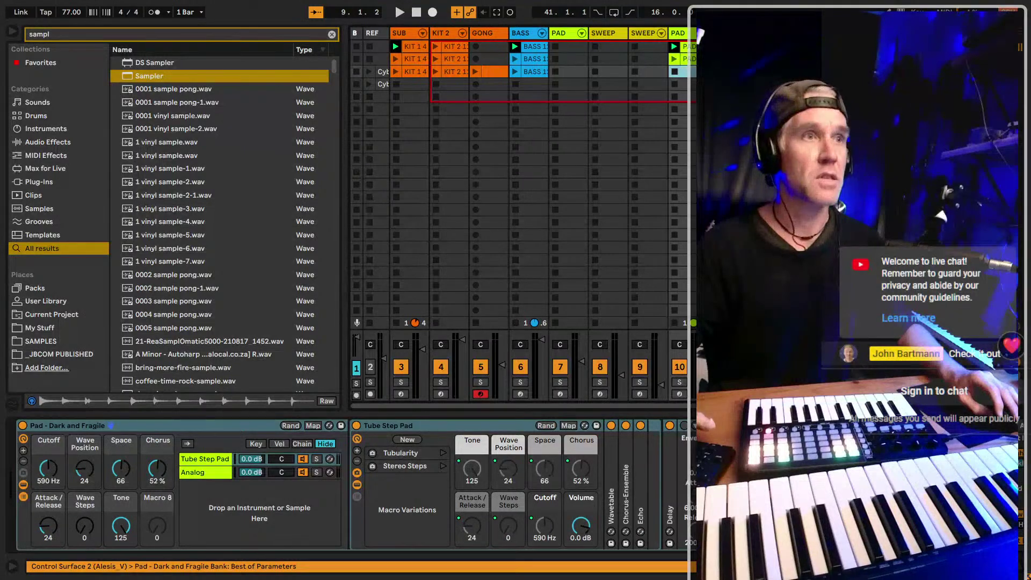
pyautogui.hotkey('ctrl', 'z')
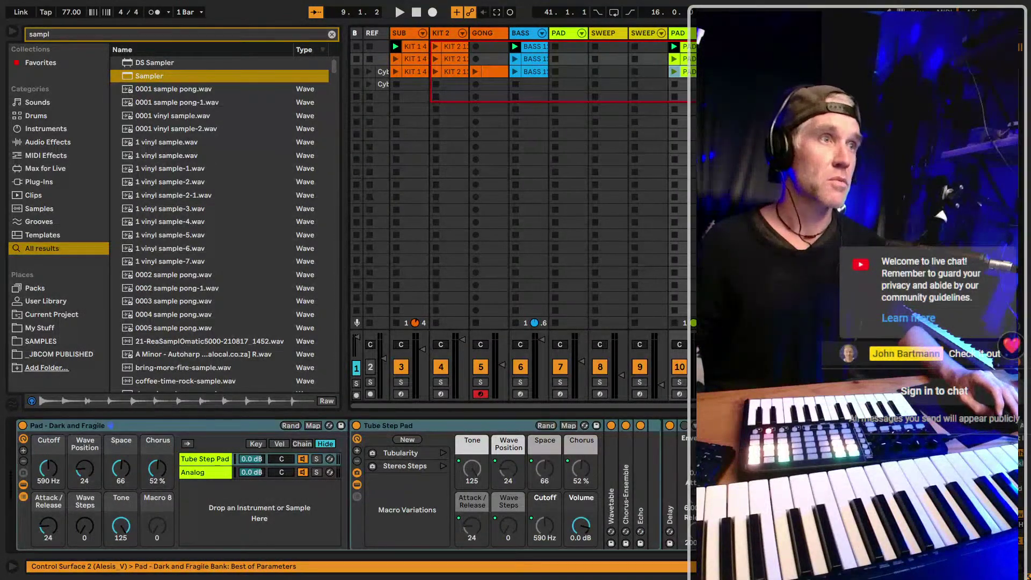
# Play the third scene's clips with the empty PAD track armed to audition the arrangement
pyautogui.click(570, 109)
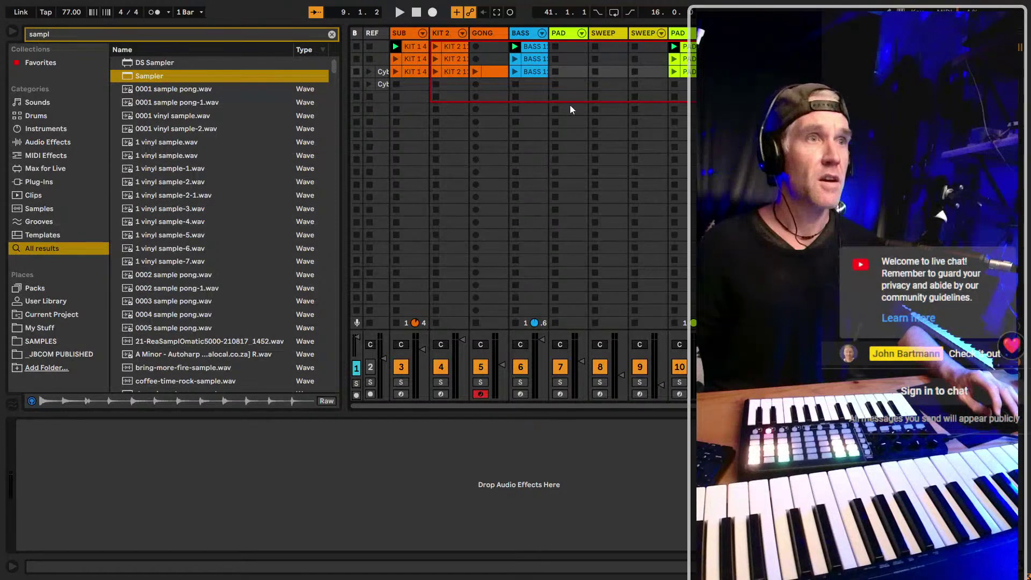
pyautogui.click(569, 71)
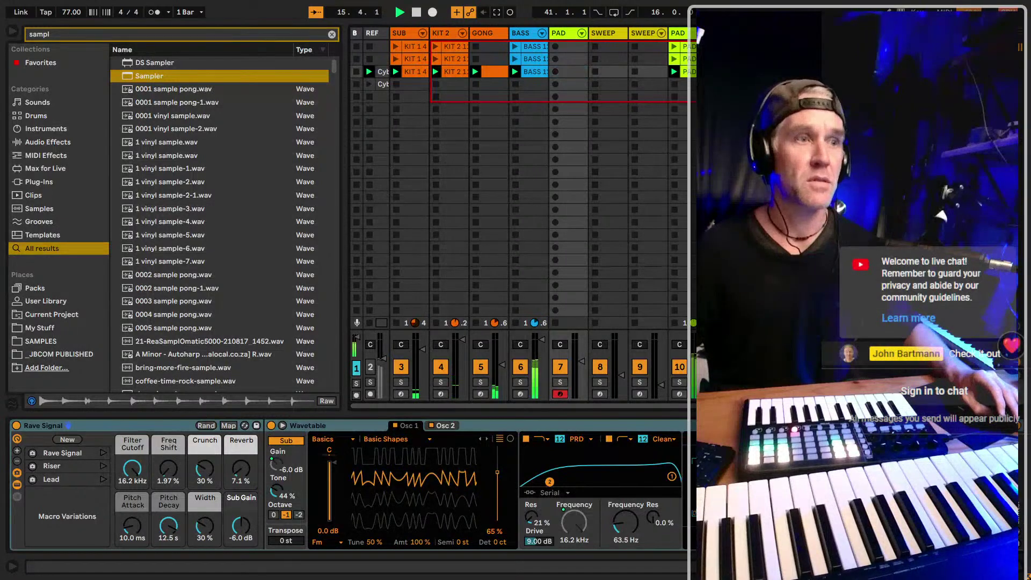
pyautogui.click(518, 356)
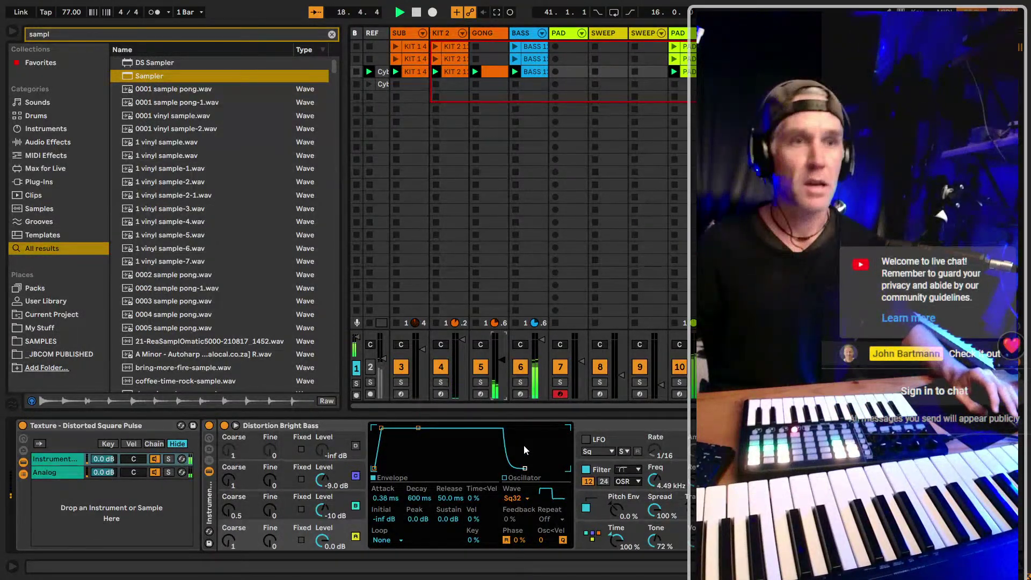
# Show the mixer's send controls and raise the GONG track's C-Delay send to about -1.6 dB
pyautogui.click(475, 34)
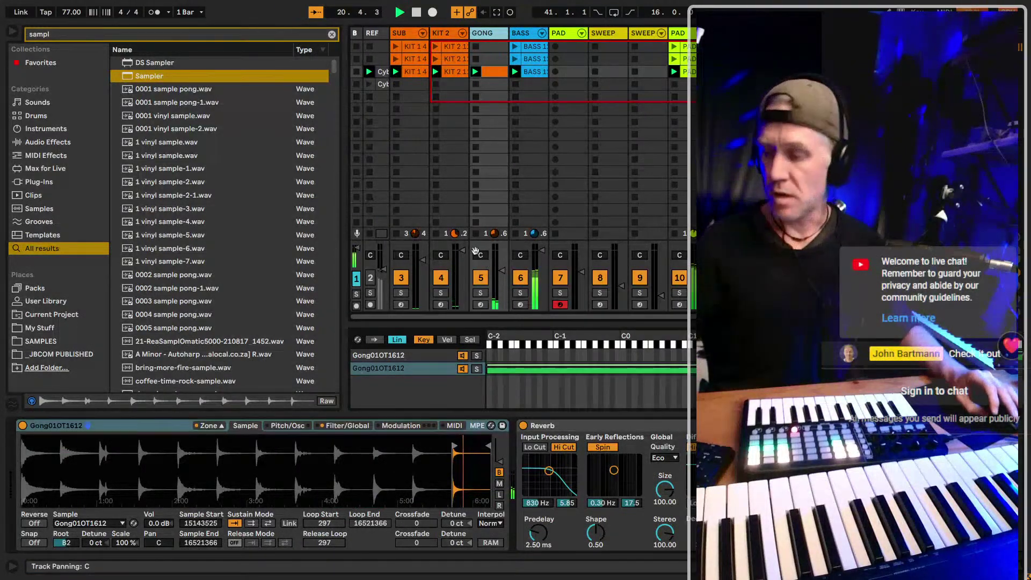
pyautogui.hotkey('ctrl', 'alt', 's')
pyautogui.hotkey('ctrl', 's')
pyautogui.press('Escape')
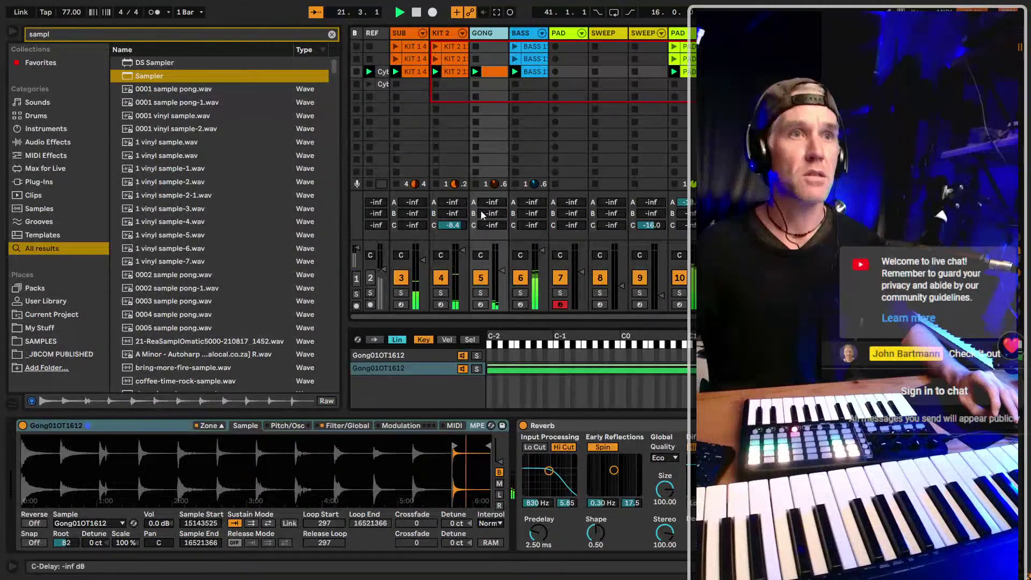
pyautogui.hotkey('ctrl', 'alt', 's')
pyautogui.hotkey('ctrl', 'alt', 's')
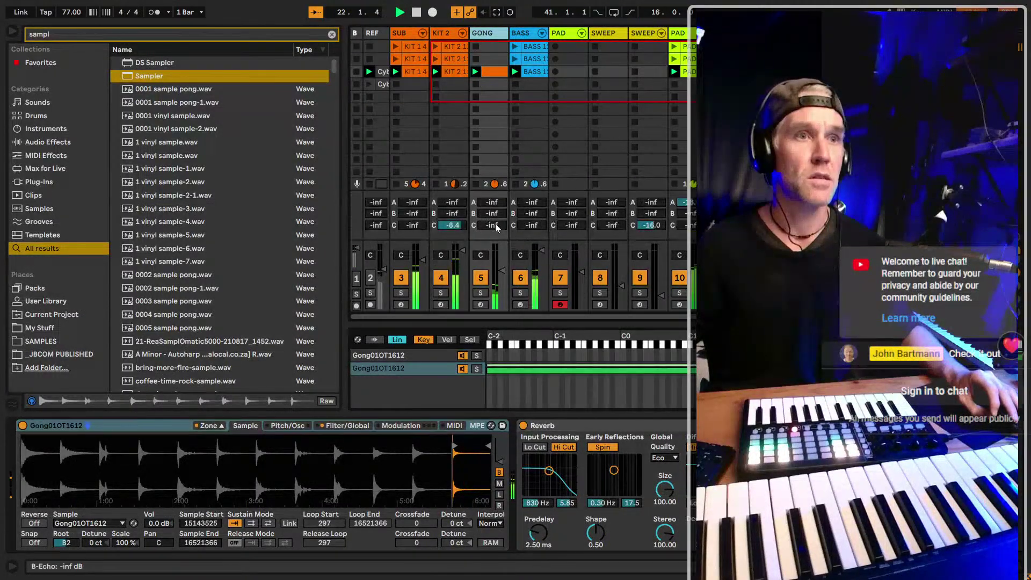
pyautogui.moveTo(491, 226); pyautogui.dragTo(492, 201)
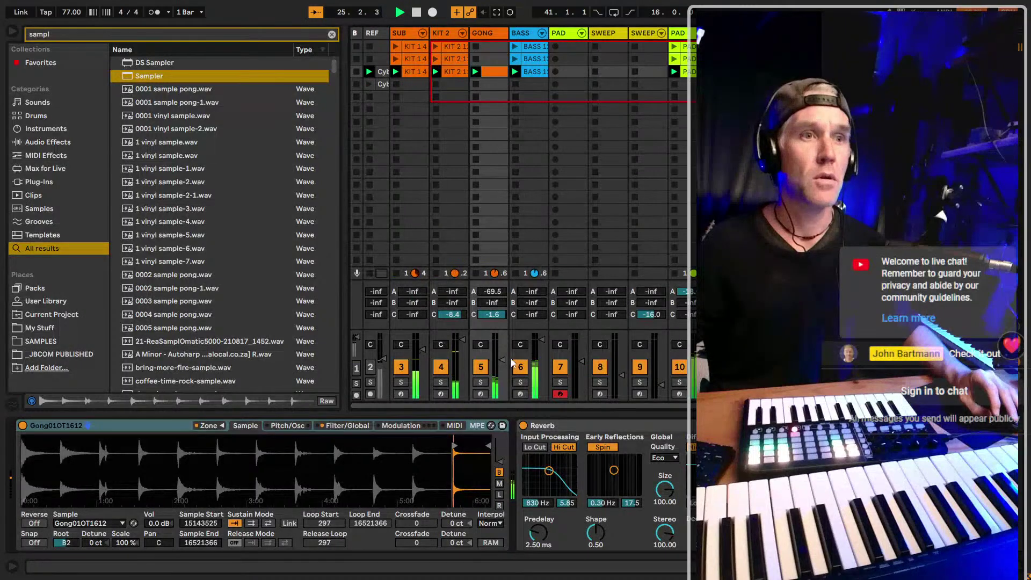
# Restart playback of the third scene and set the GONG track's C-Delay send to -20.0 dB
pyautogui.click(455, 34)
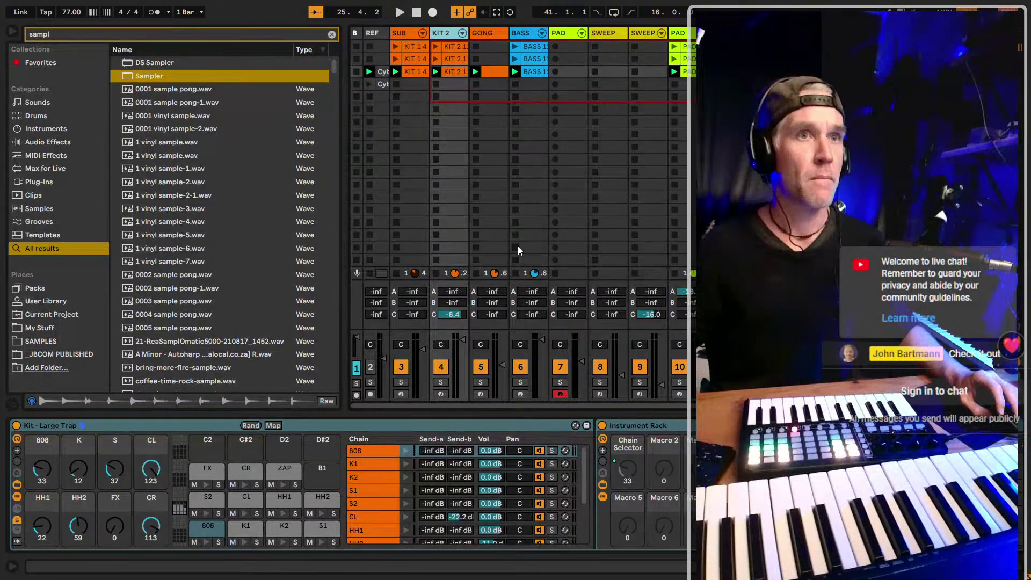
pyautogui.press('space')
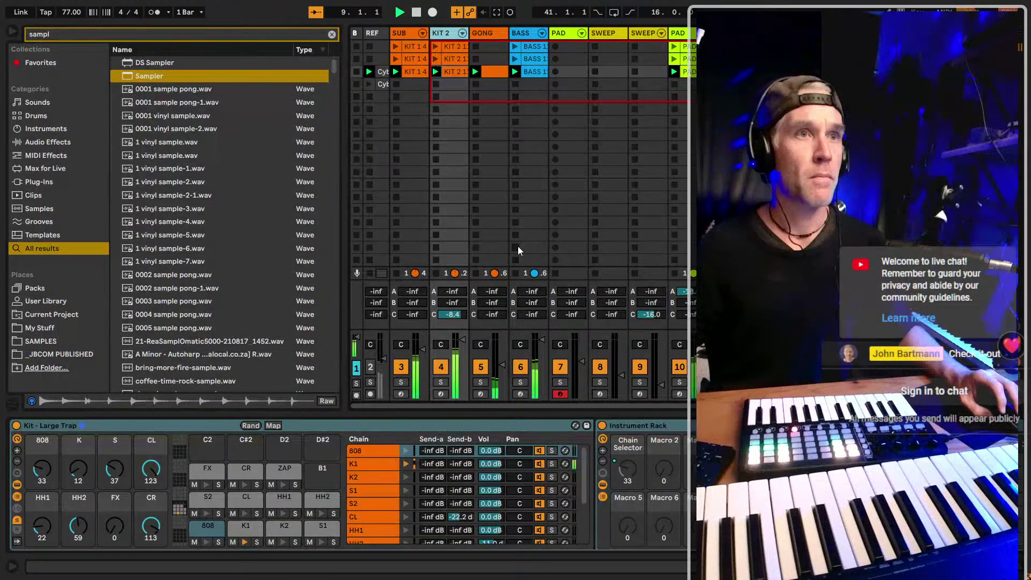
pyautogui.click(499, 315)
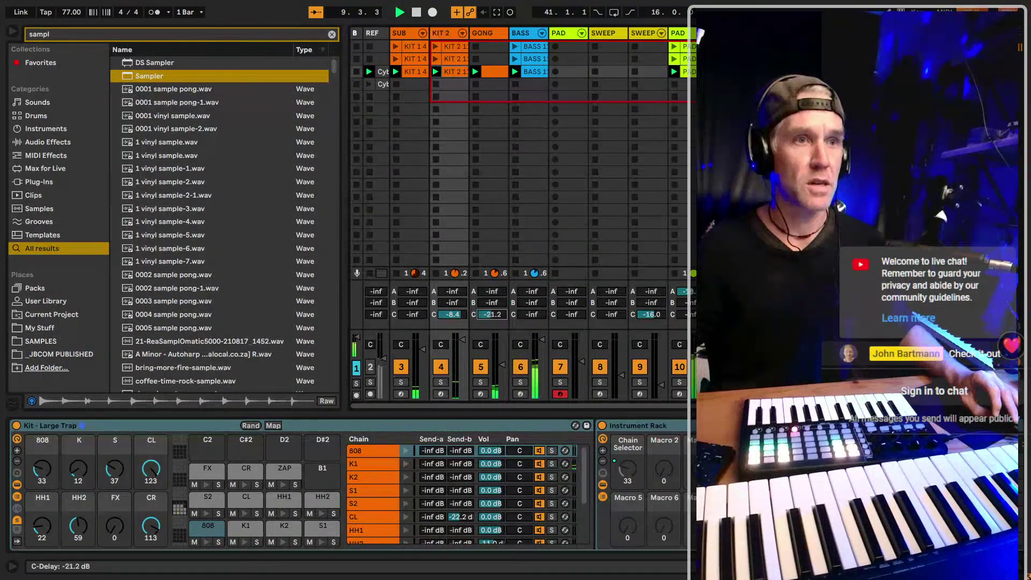
pyautogui.write('0')
pyautogui.press('Return')
pyautogui.press('space')
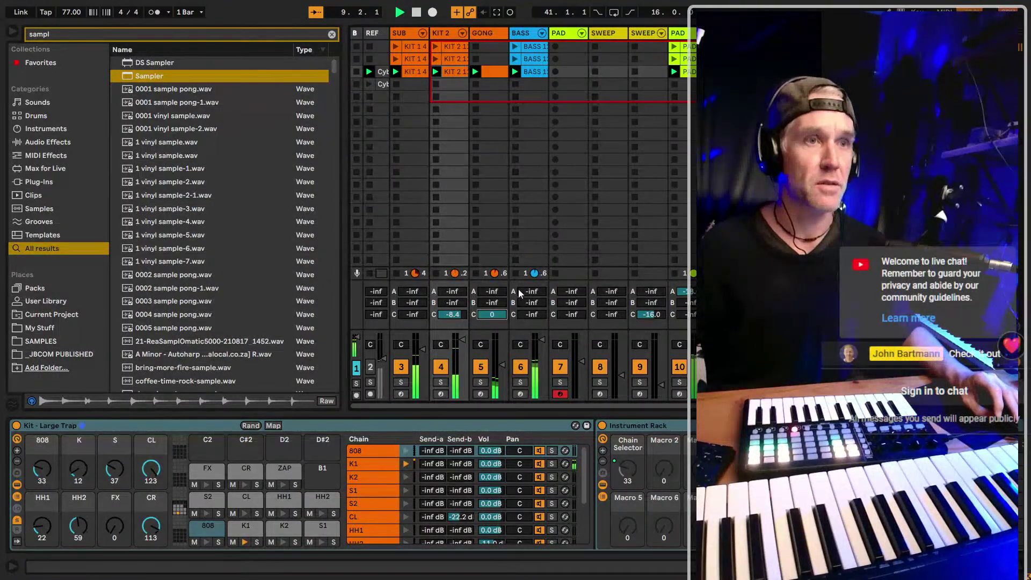
pyautogui.write('-8.0')
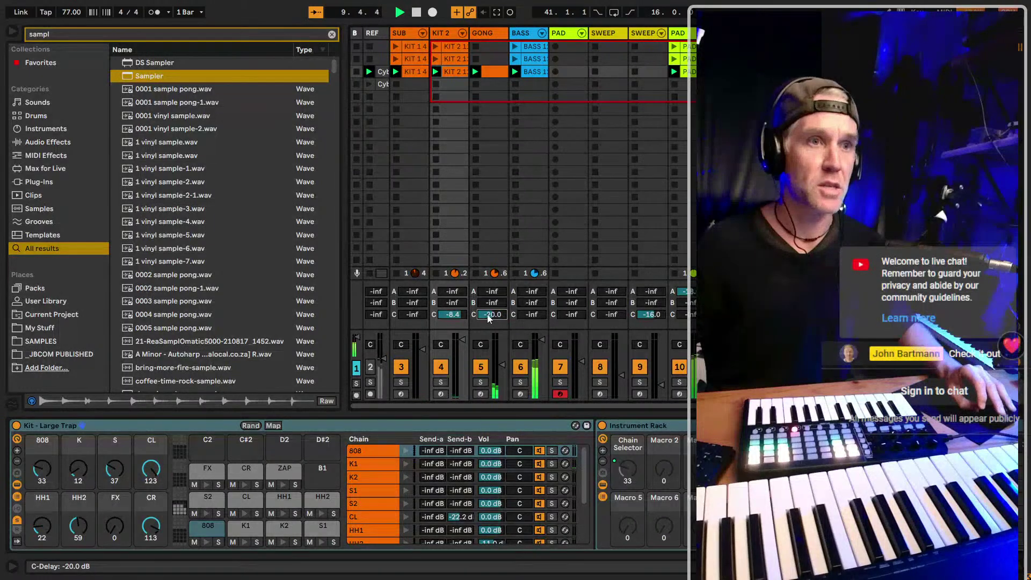
pyautogui.press('space')
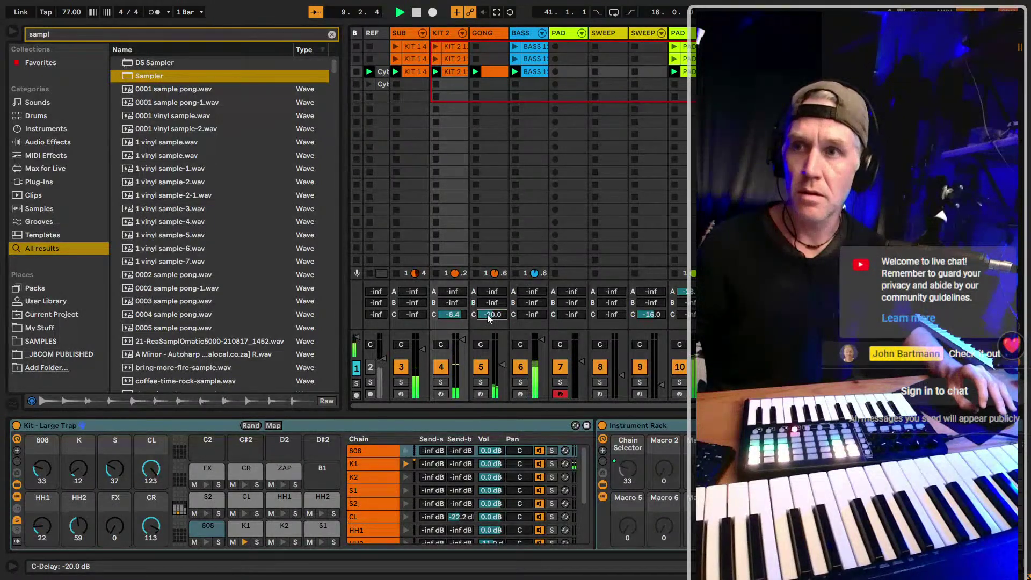
# Compare the PAD sound over the running clips with the soloed Cyberpunk 2077 reference clip on the REF track
pyautogui.click(564, 41)
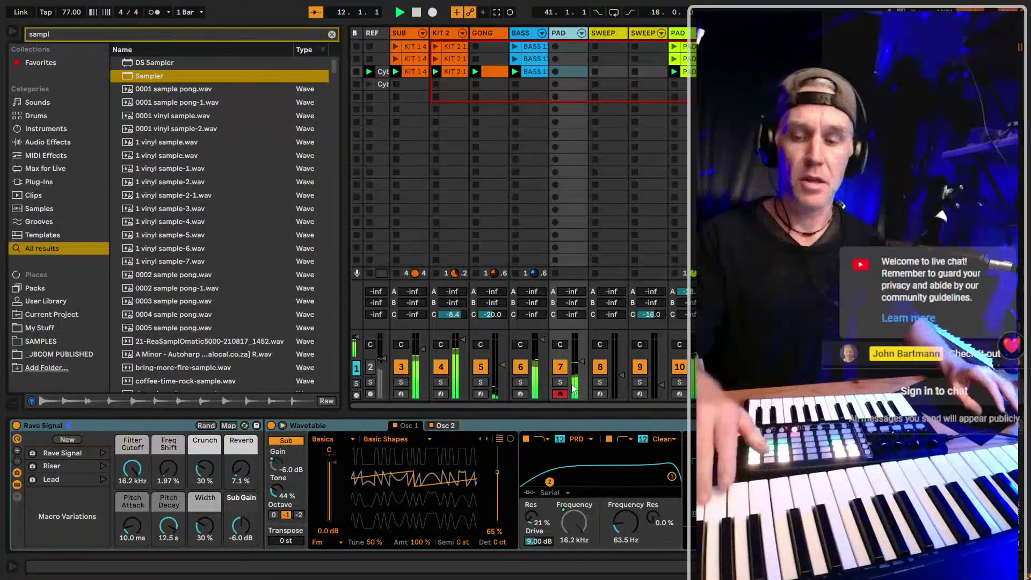
pyautogui.click(383, 73)
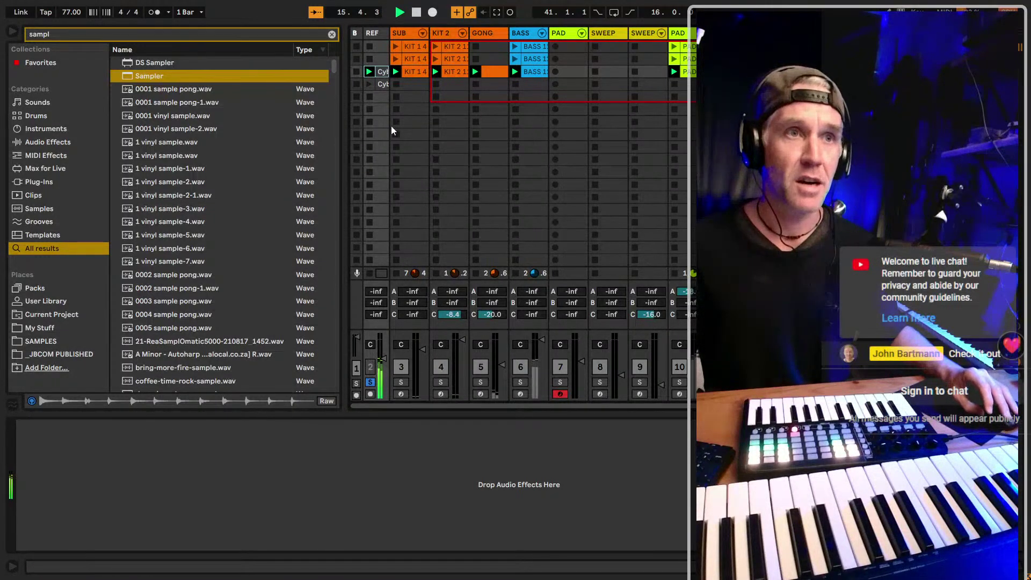
pyautogui.click(381, 87)
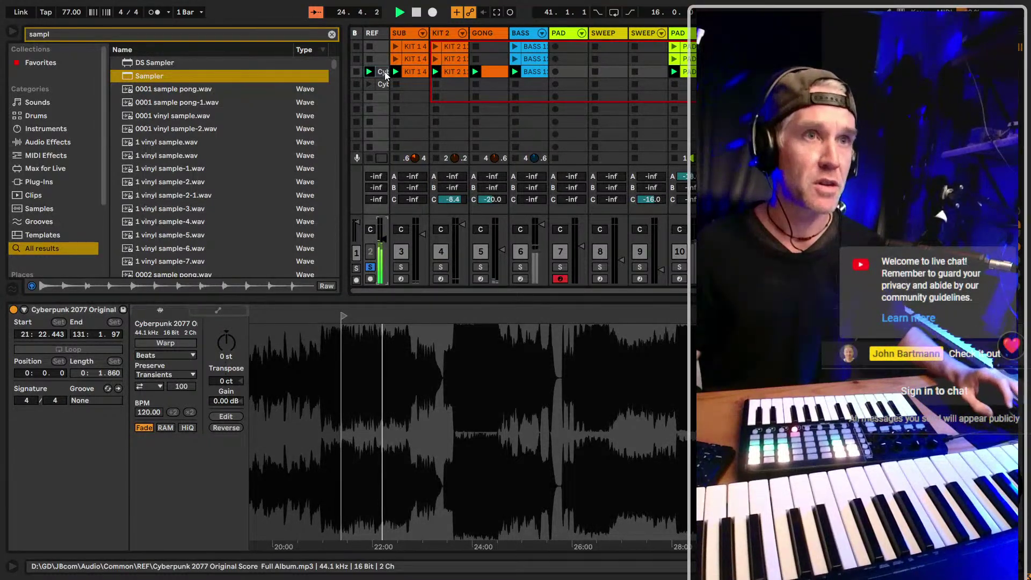
# Solo the PAD track to play its sound alone, and compare it again with the soloed Cyberpunk 2077 reference clip
pyautogui.click(568, 72)
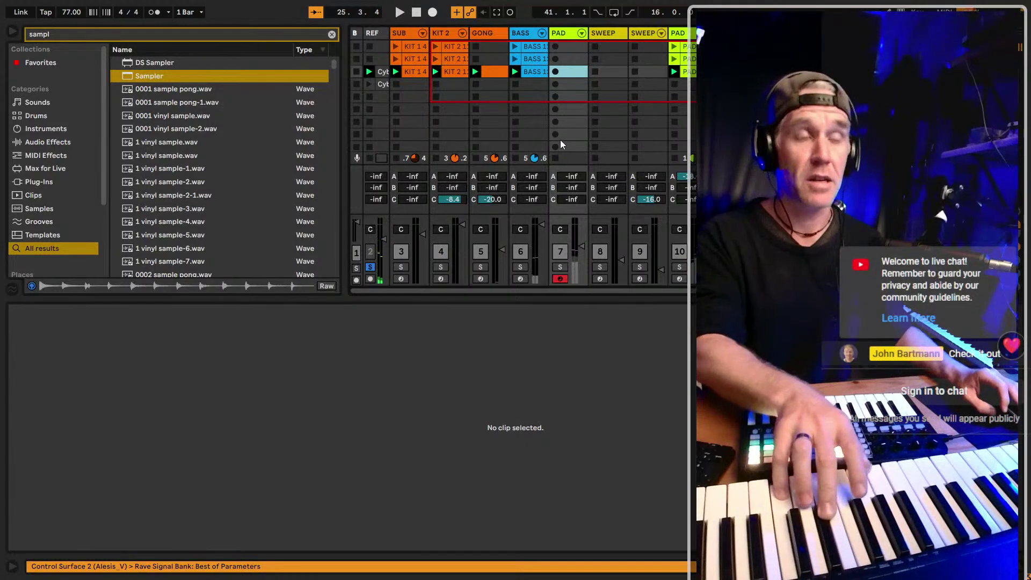
pyautogui.click(565, 269)
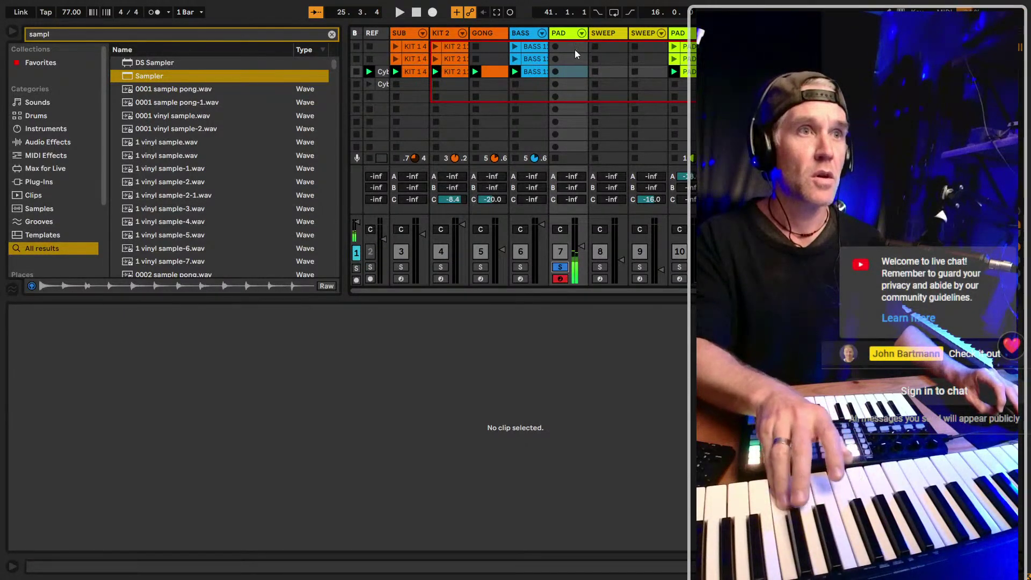
pyautogui.click(384, 76)
pyautogui.click(370, 267)
pyautogui.press('space')
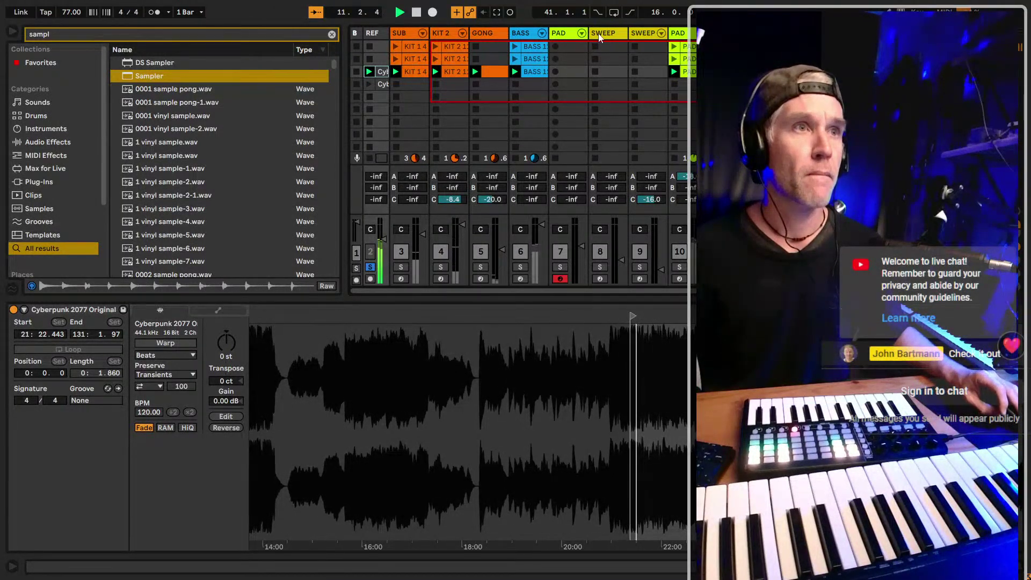
# Delete both SWEEP tracks and select the PAD track beside BASS
pyautogui.moveTo(599, 72); pyautogui.dragTo(639, 72)
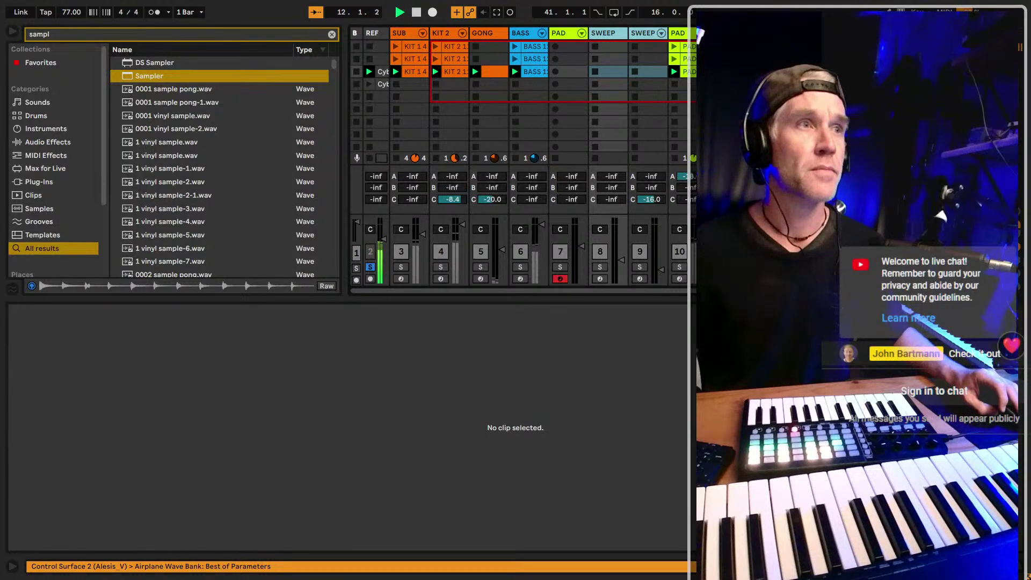
pyautogui.press('Delete')
pyautogui.click(571, 36)
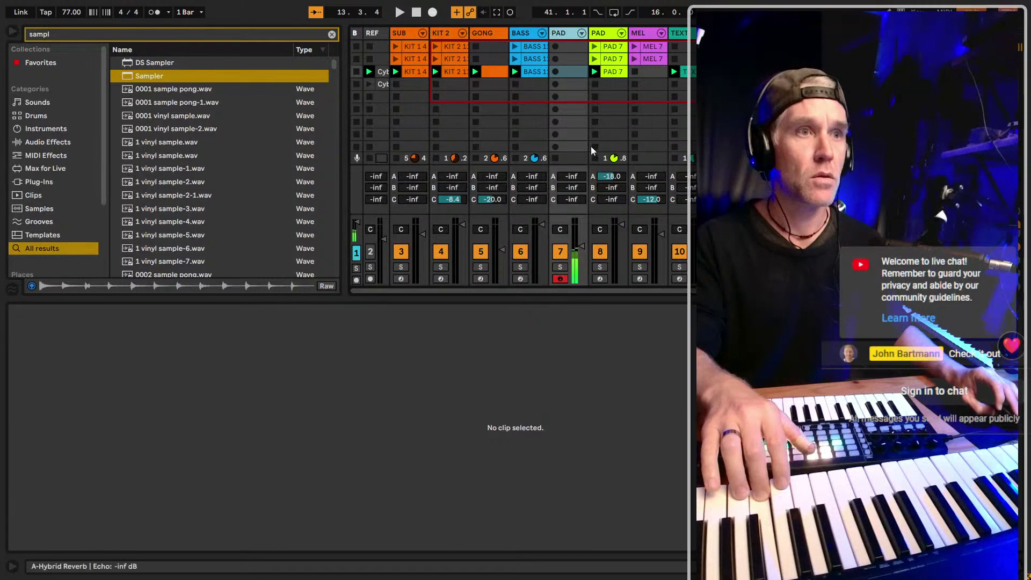
# Show the PAD track's devices, clear the browser search and open the Cyberpunk folder in My Stuff
pyautogui.click(557, 33)
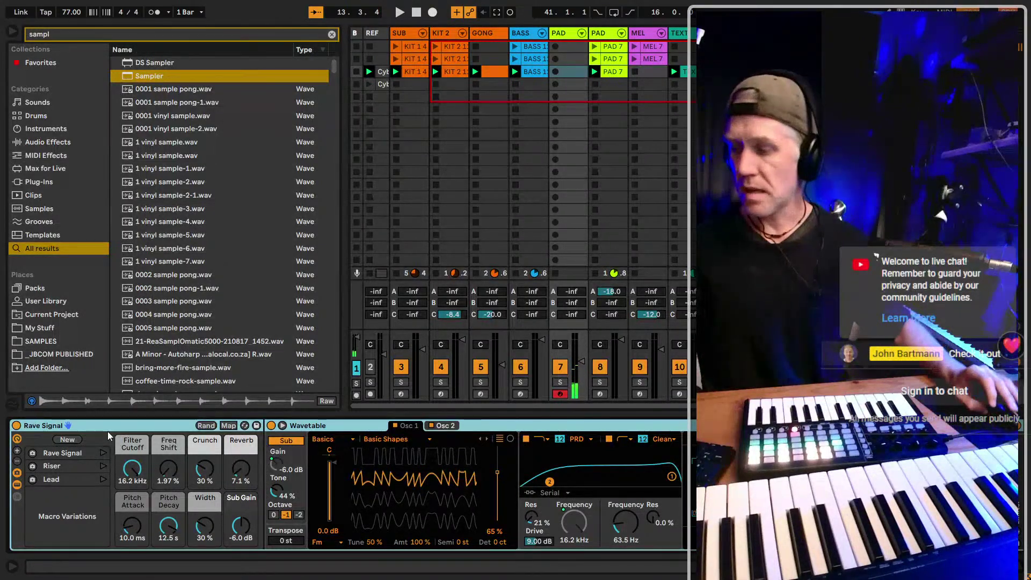
pyautogui.click(332, 34)
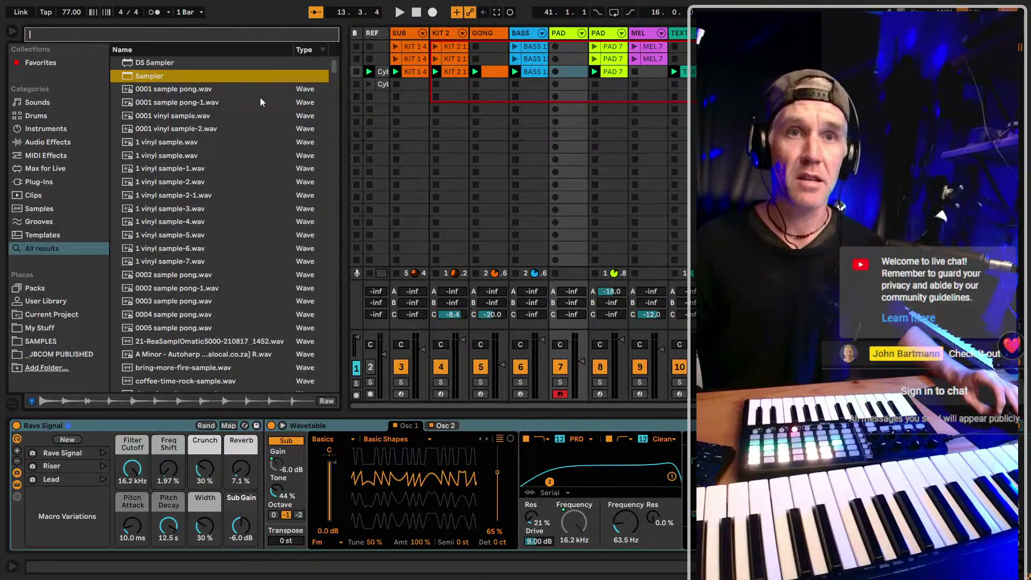
pyautogui.click(50, 328)
pyautogui.click(116, 89)
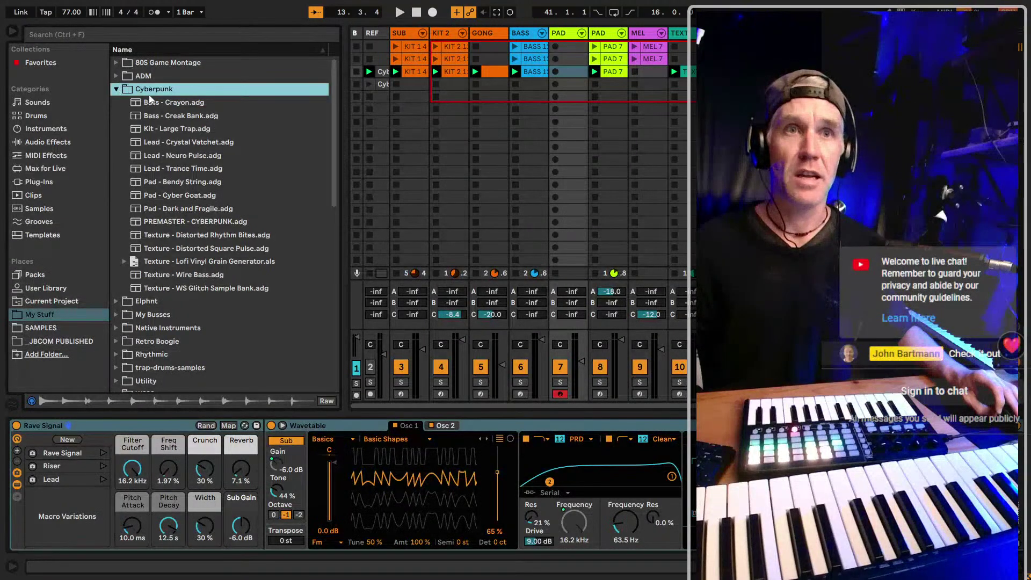
# Rename the Rave Signal rack to Pad - Downpitch Rave and save it as a preset in the Cyberpunk folder
pyautogui.click(52, 426)
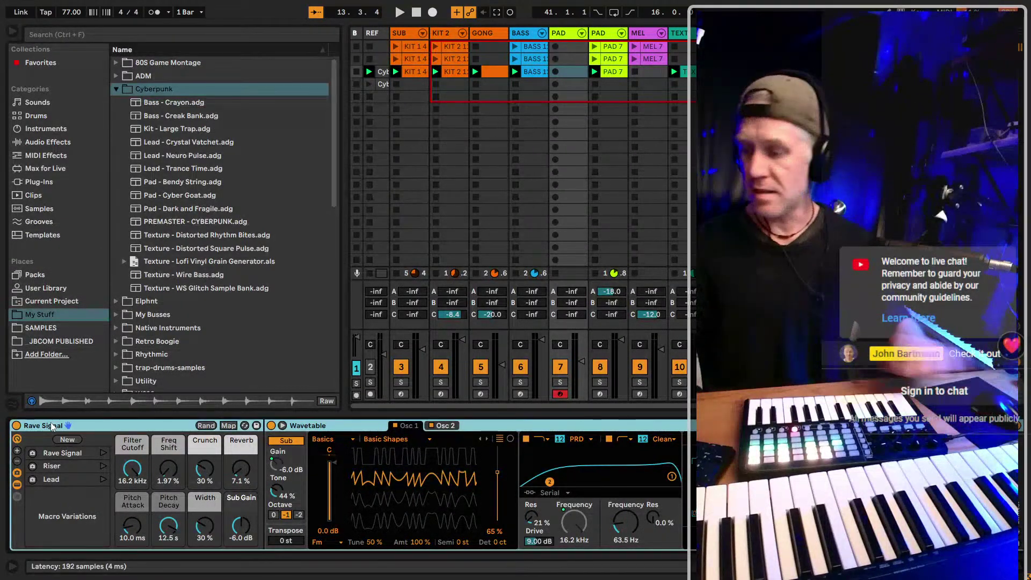
pyautogui.press('Left')
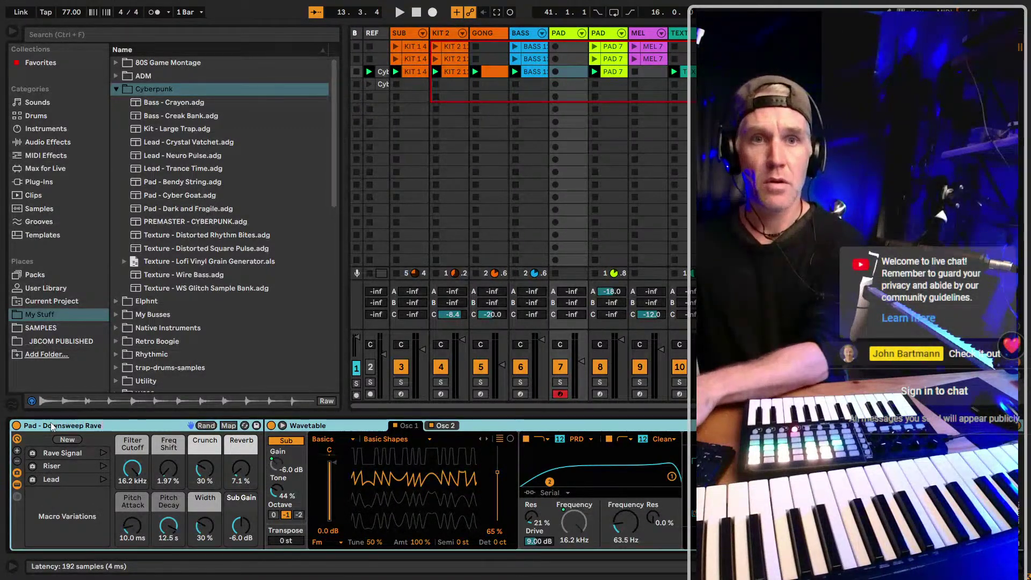
pyautogui.press('Return')
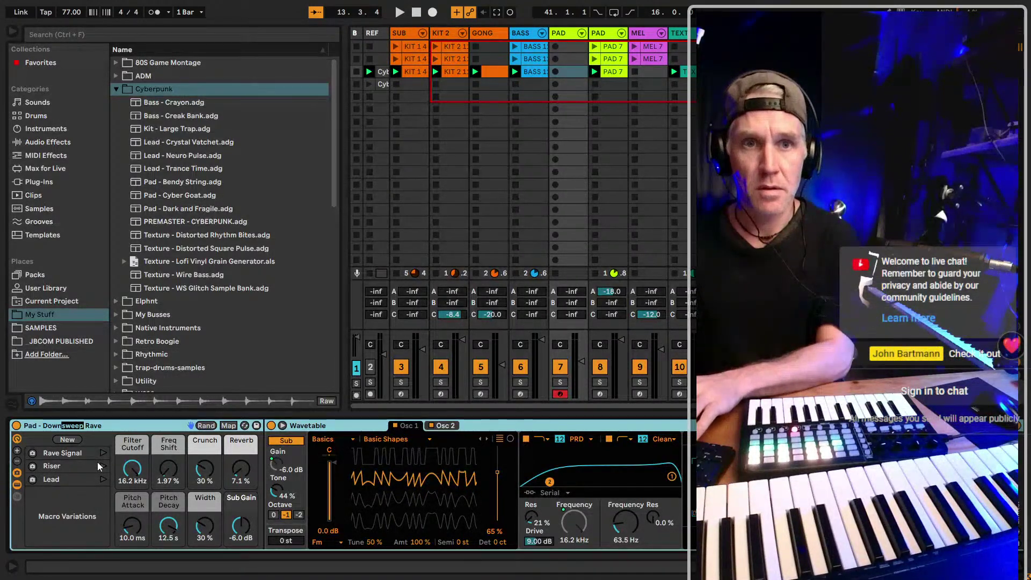
pyautogui.write('pitch')
pyautogui.press('Return')
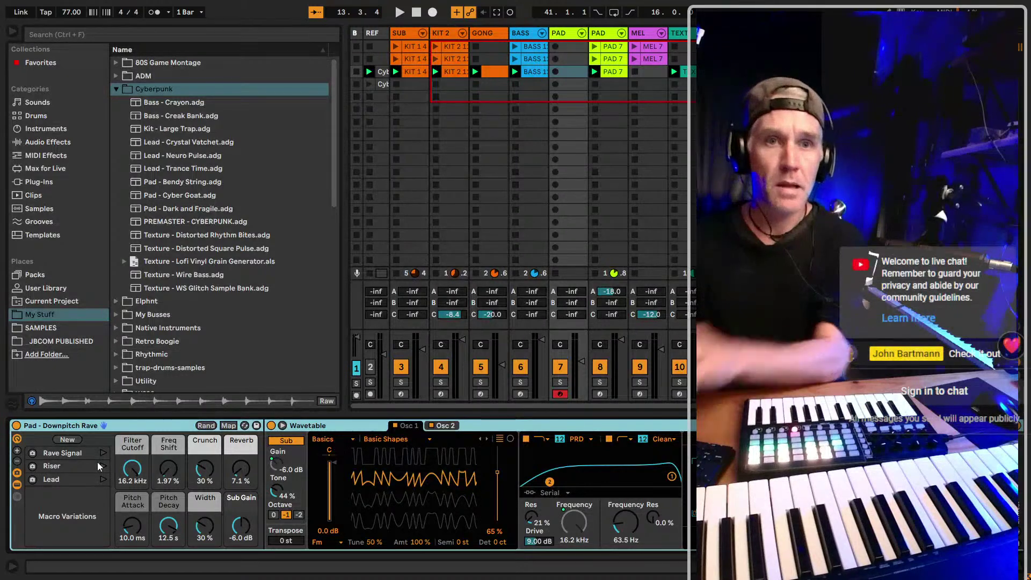
pyautogui.moveTo(60, 426); pyautogui.dragTo(174, 158)
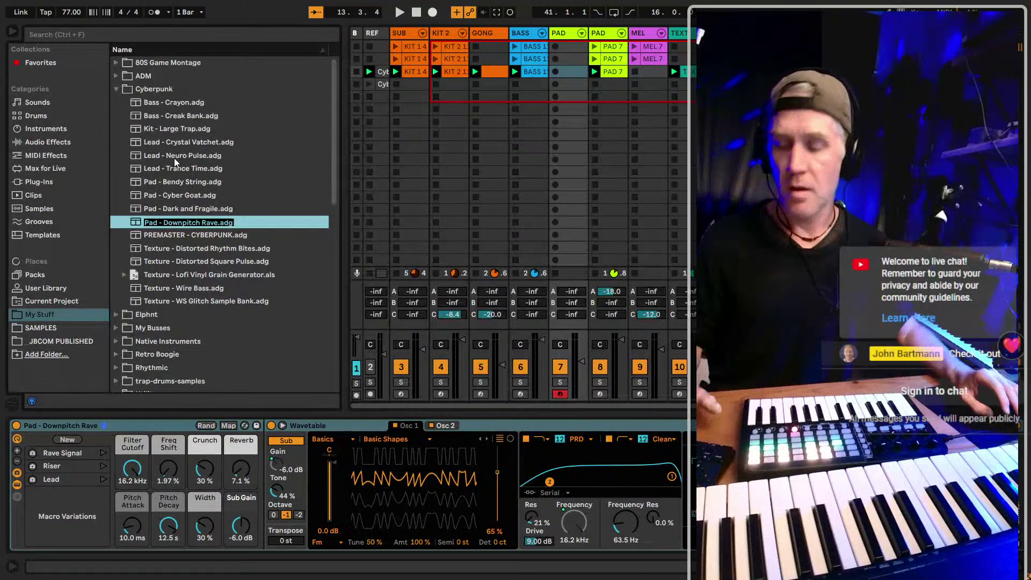
pyautogui.press('Return')
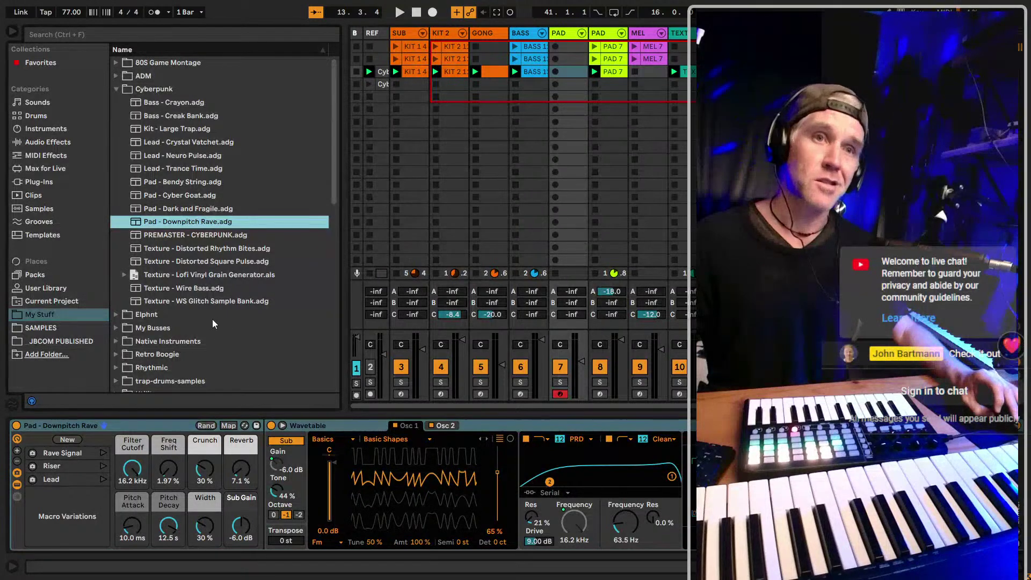
# Look over the presets in the Cyberpunk folder and play the third scene's texture clip
pyautogui.click(209, 304)
pyautogui.click(170, 90)
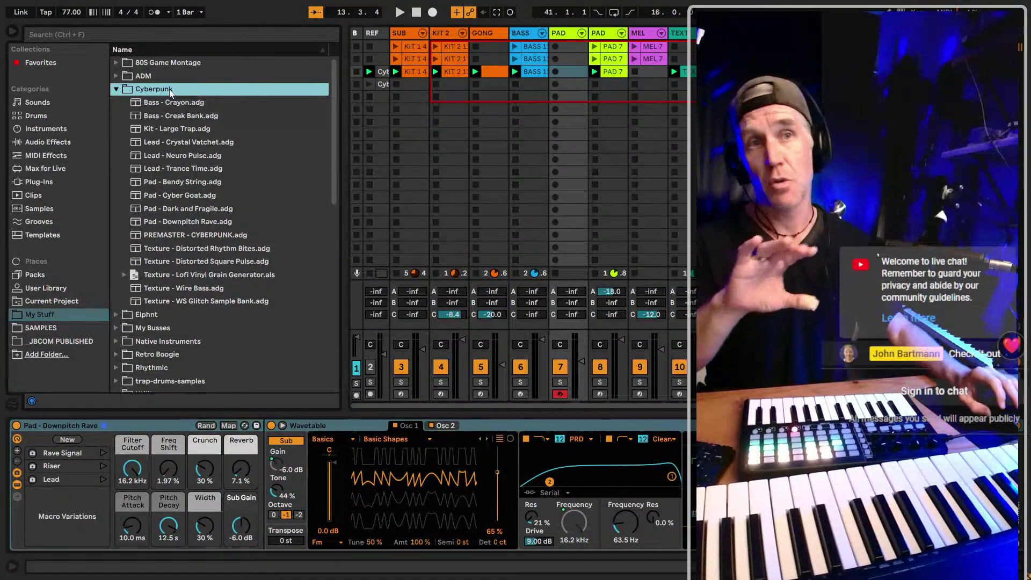
pyautogui.click(244, 303)
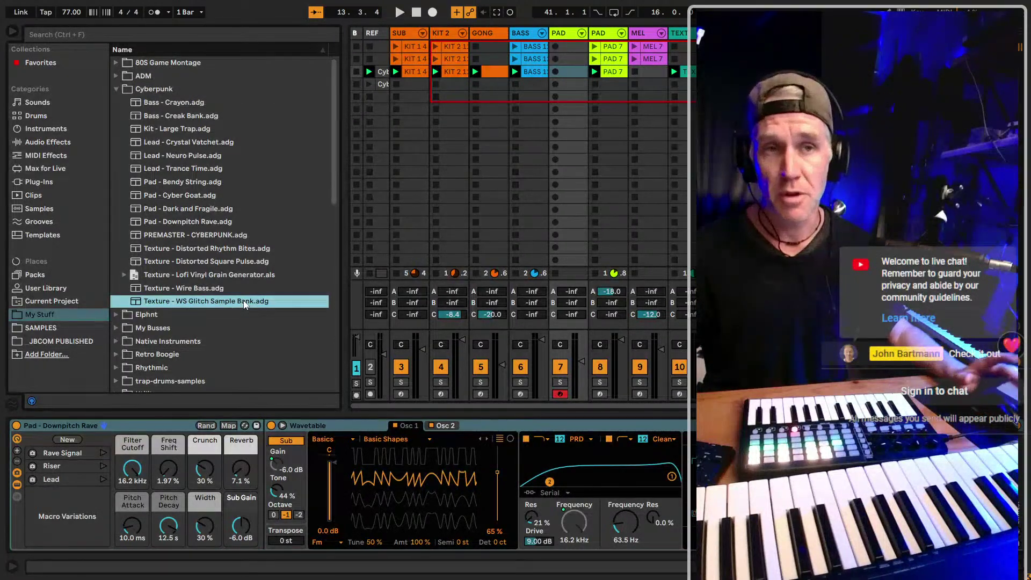
pyautogui.click(674, 72)
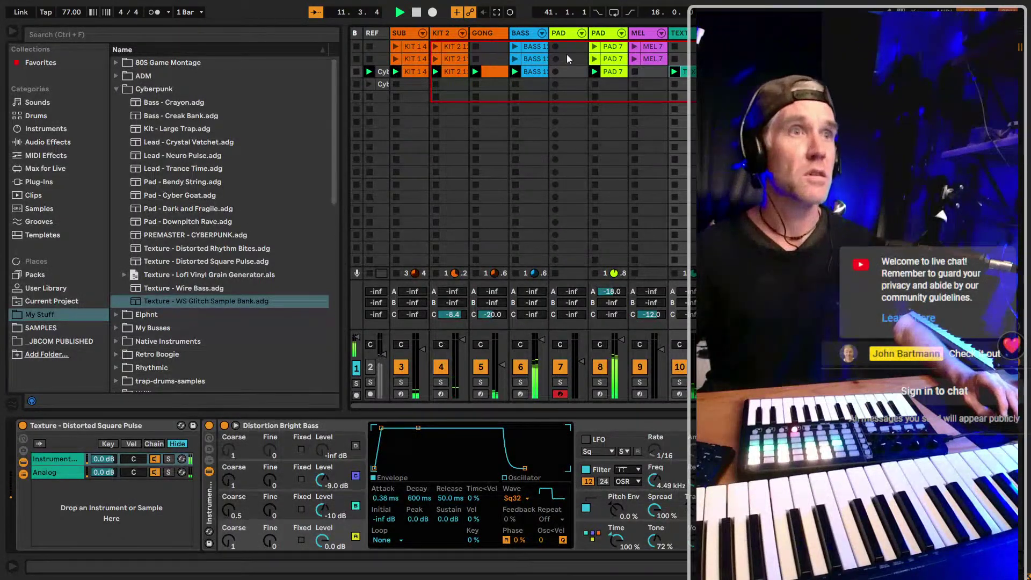
# Load the Pad - Dark and Fragile preset onto the empty PAD track and audition it
pyautogui.click(571, 33)
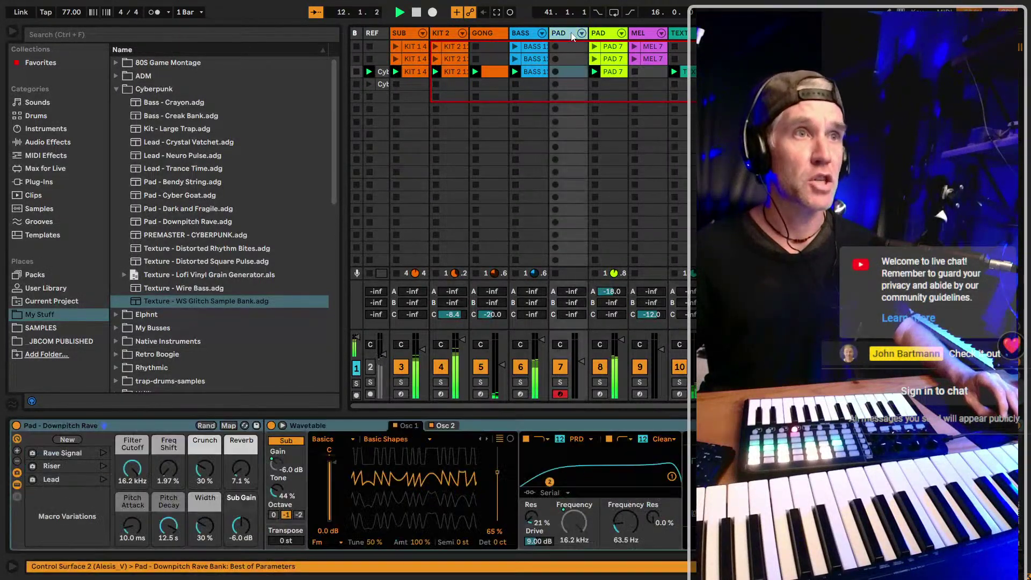
pyautogui.click(120, 425)
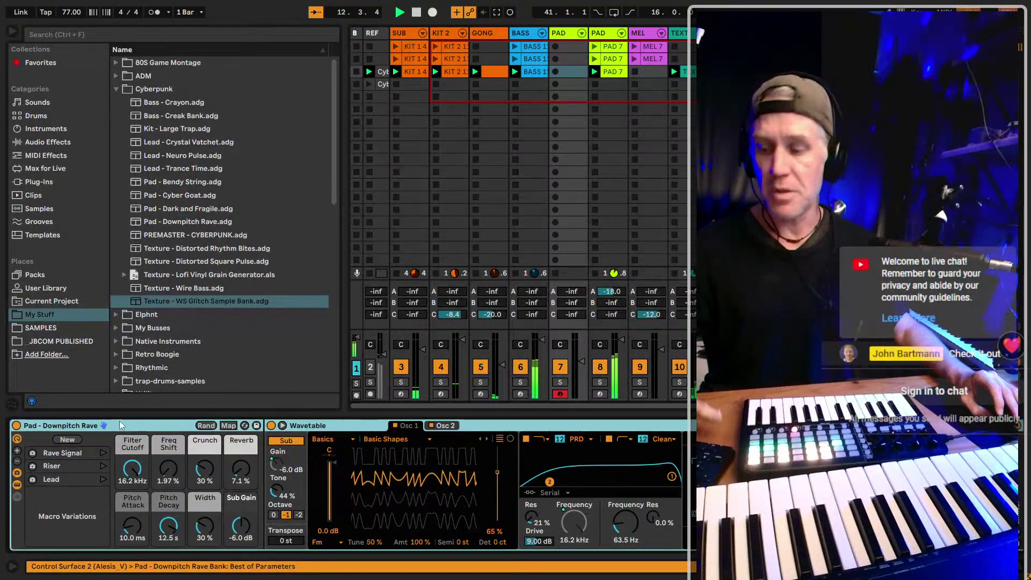
pyautogui.click(204, 301)
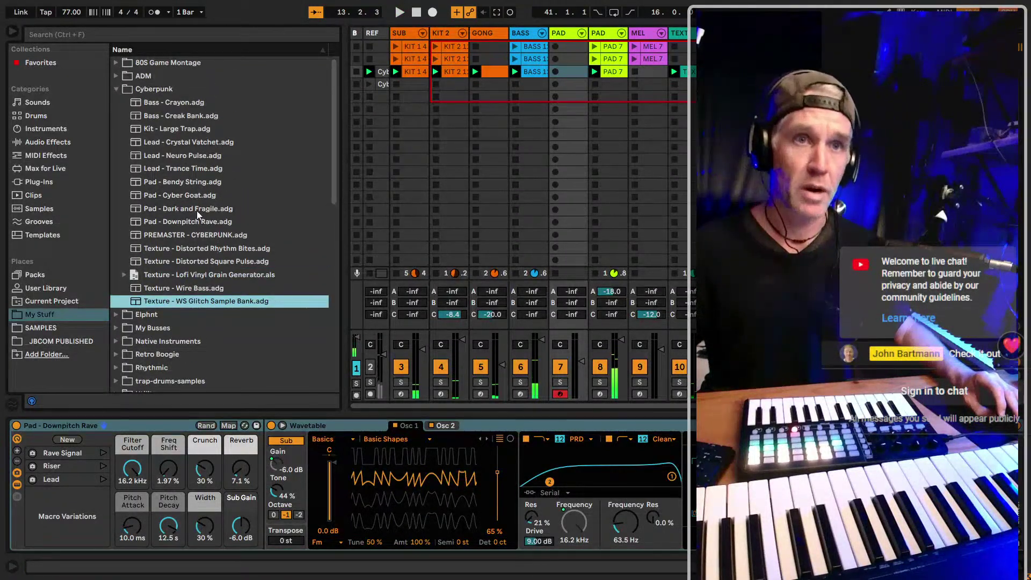
pyautogui.click(198, 209)
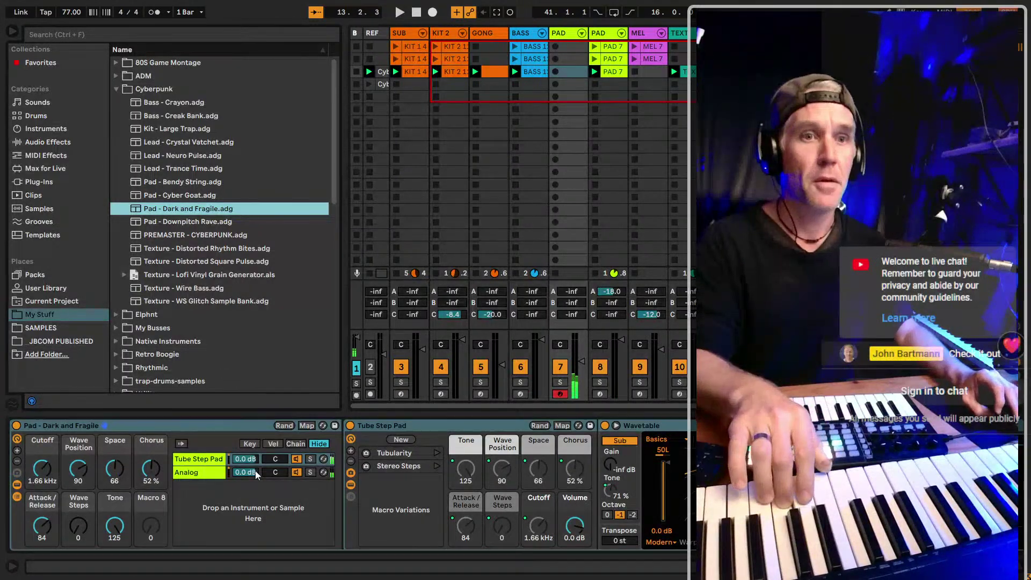
# Replace the PAD track's instrument with the Pad - Cyber Goat preset and look through its device chain
pyautogui.click(209, 195)
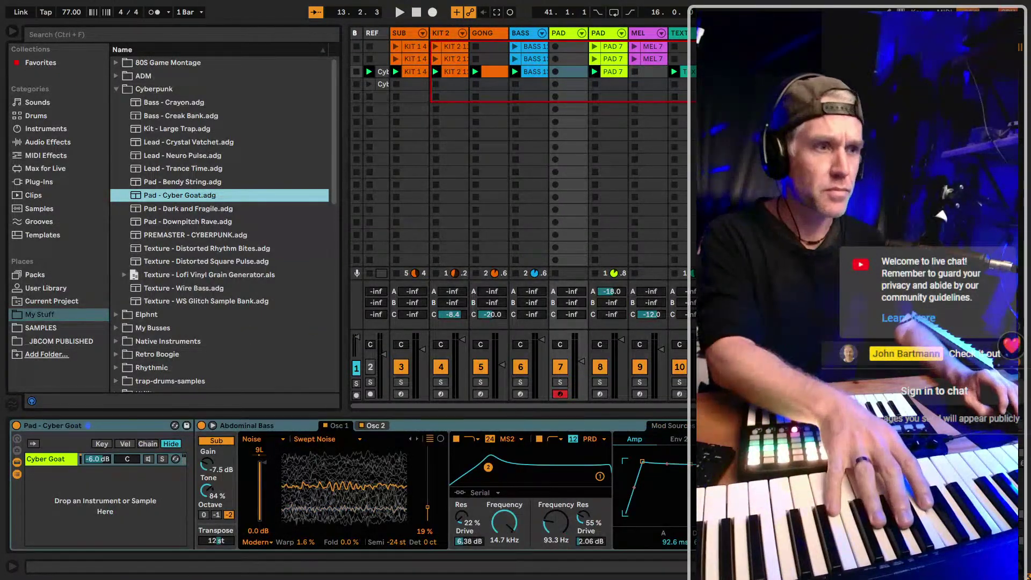
pyautogui.hscroll(10, 537, 560)
pyautogui.hscroll(-10, 537, 560)
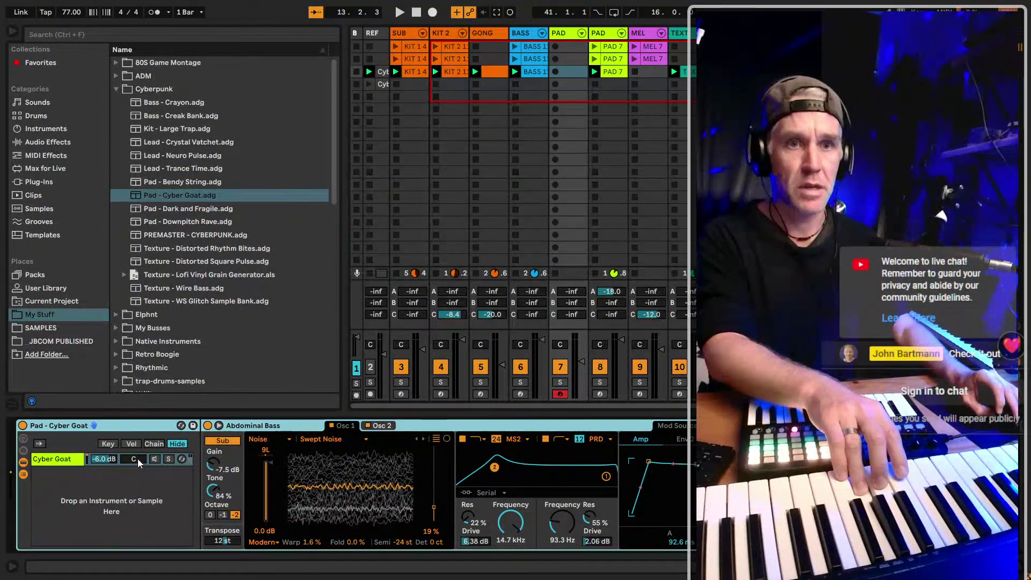
# Save the Pad - Cyber Goat rack back into the Cyberpunk folder, overwriting the existing preset
pyautogui.click(50, 427)
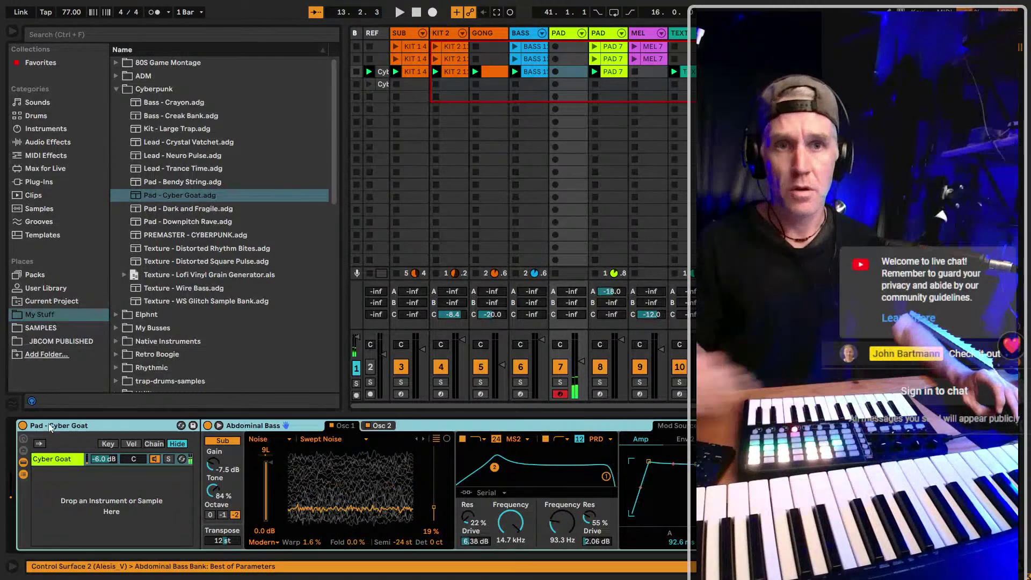
pyautogui.moveTo(66, 429); pyautogui.dragTo(177, 210)
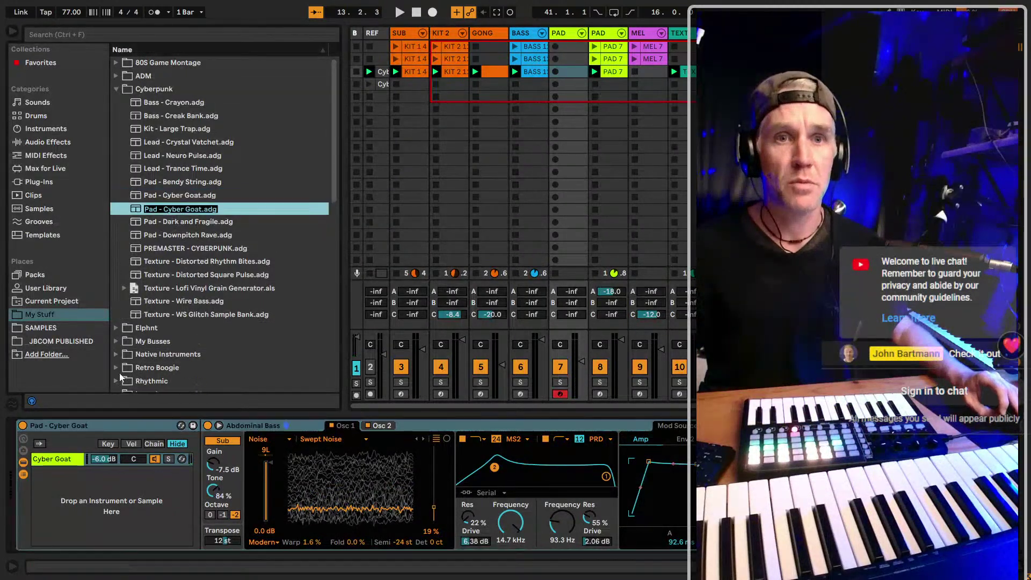
pyautogui.press('Return')
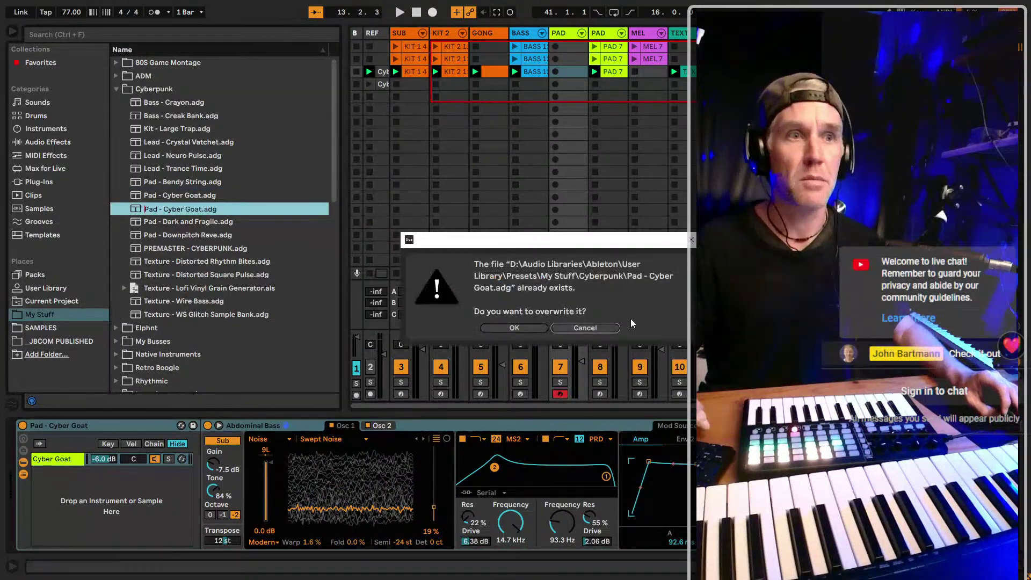
pyautogui.press('Return')
# Search the browser for "auto" and insert an Auto Pan after Erosion in the Cyber Goat chain
pyautogui.click(105, 516)
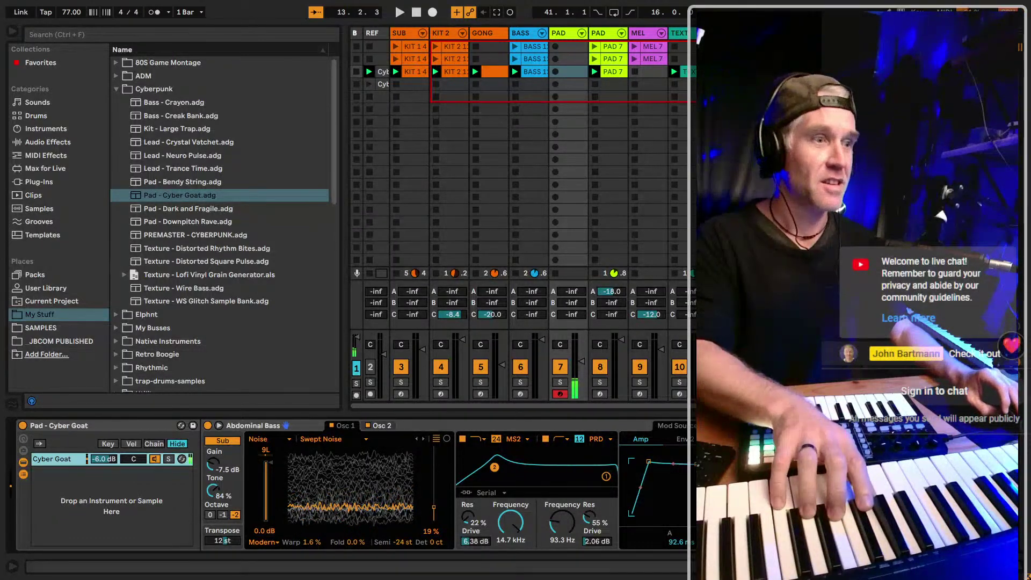
pyautogui.hscroll(5, 123, 475)
pyautogui.click(547, 441)
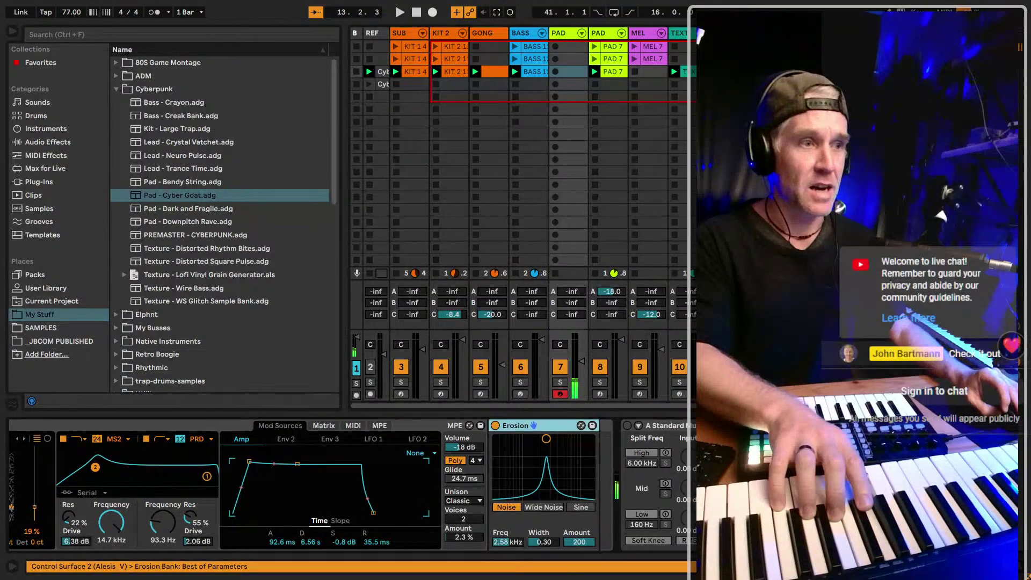
pyautogui.hscroll(-10, 355, 483)
pyautogui.hotkey('ctrl', 'f')
pyautogui.write('aut')
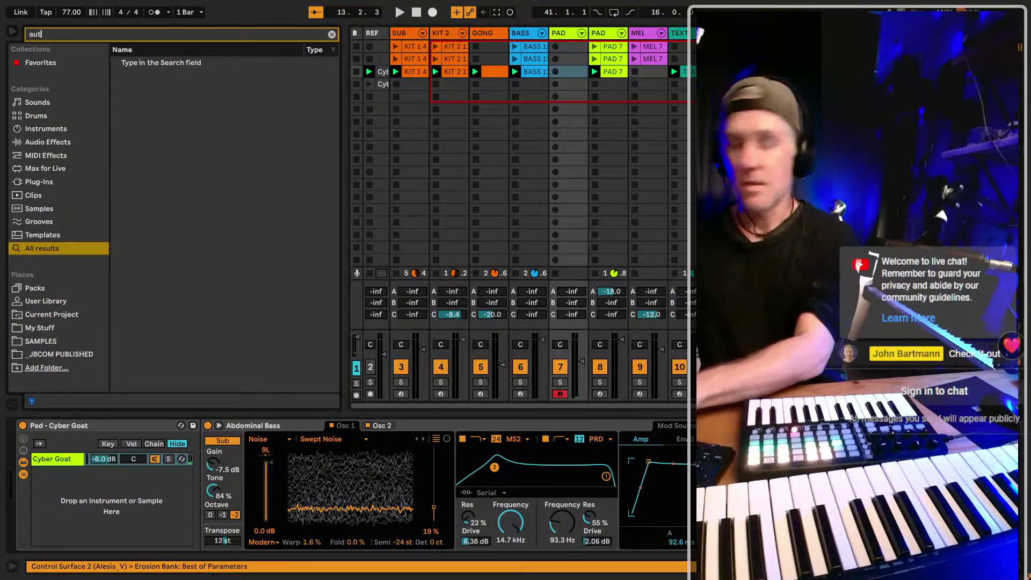
pyautogui.write('o')
pyautogui.click(150, 77)
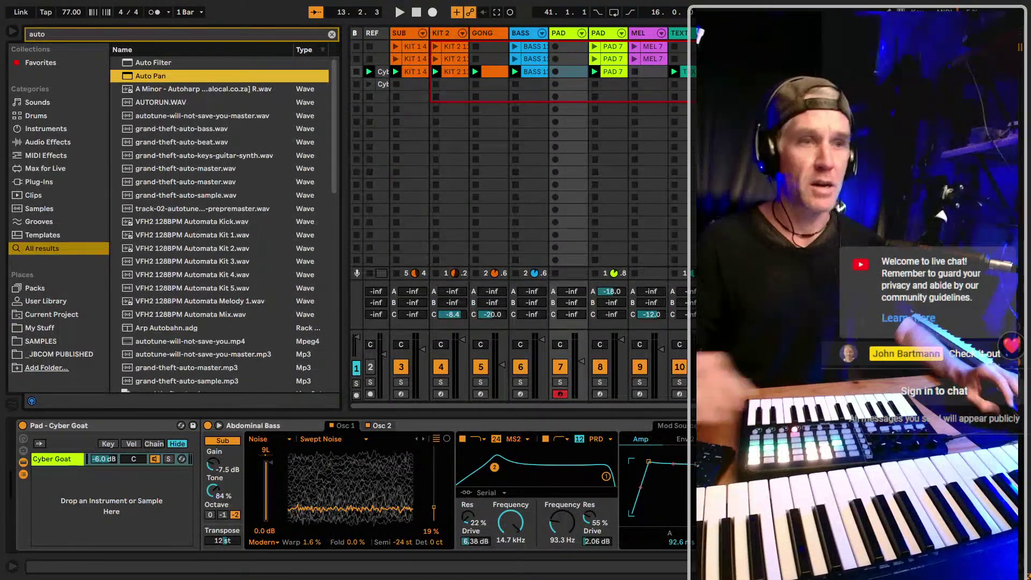
pyautogui.press('Return')
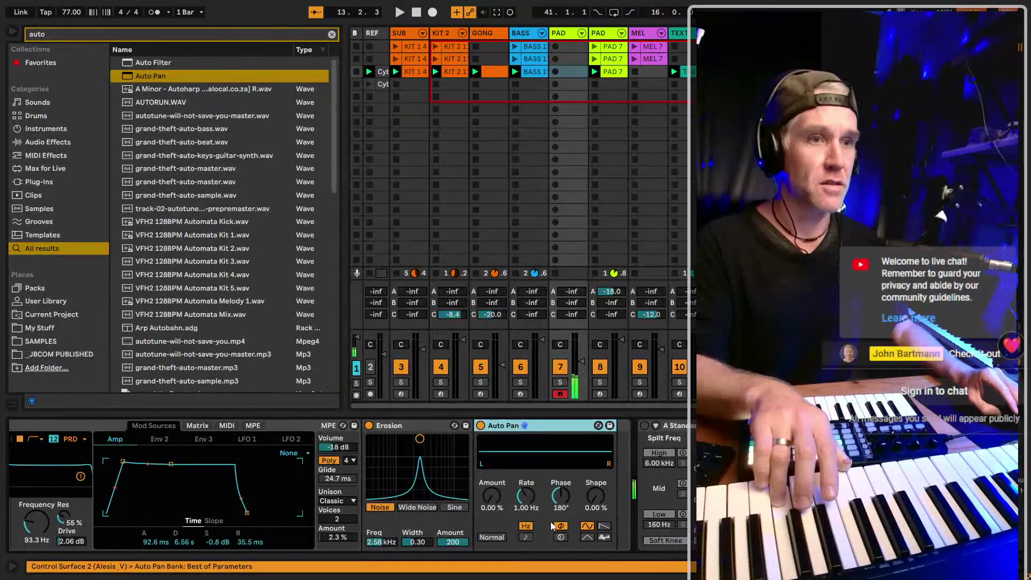
# Switch the Auto Pan to tempo-synced rate and set its amount to 100 % and rate to 1/32
pyautogui.click(527, 537)
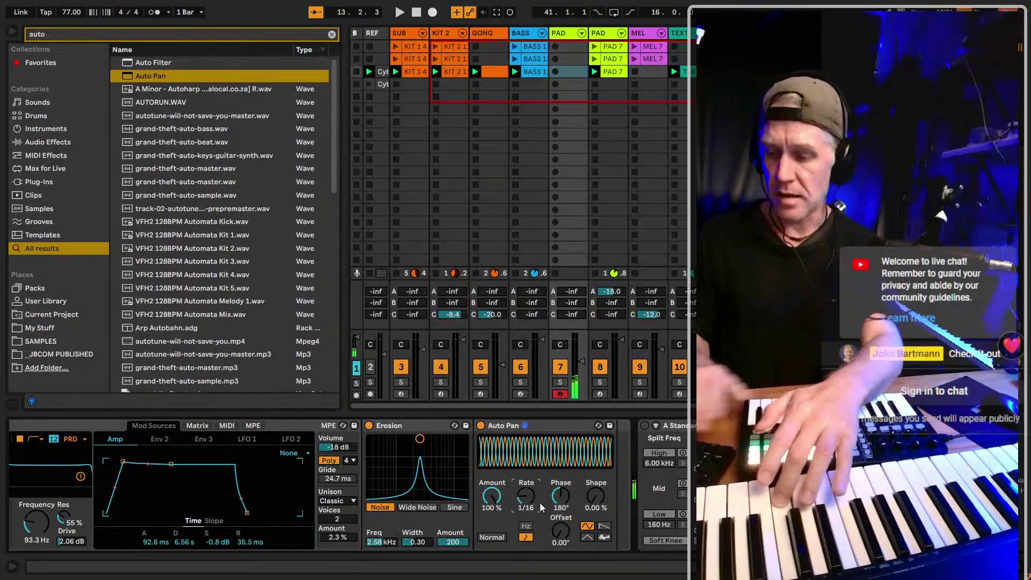
pyautogui.scroll(1, 539, 503)
pyautogui.scroll(1, 540, 503)
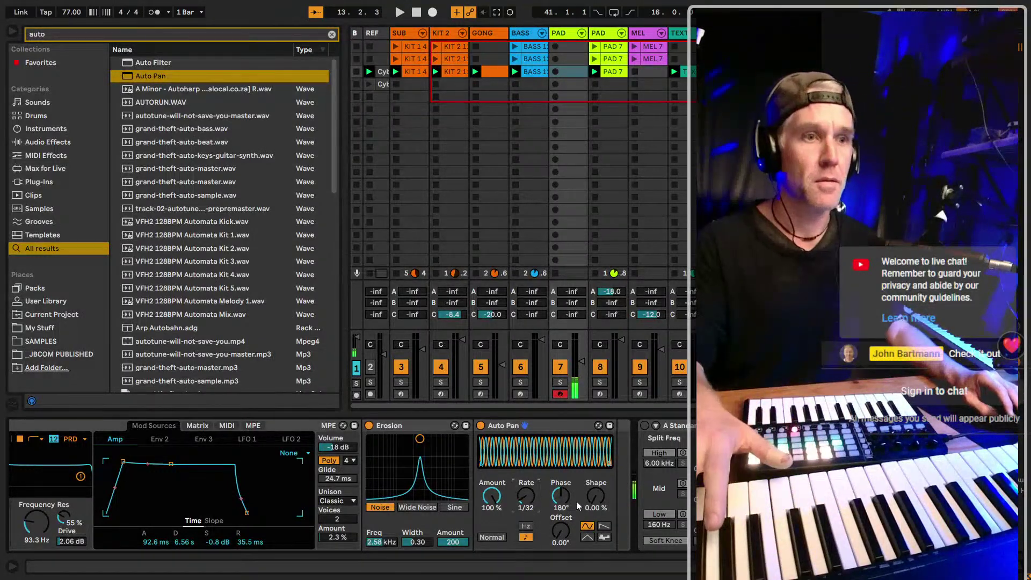
# Create a clip in the PAD track's third slot containing a full-bar D#2 note and start playback
pyautogui.doubleClick(568, 71)
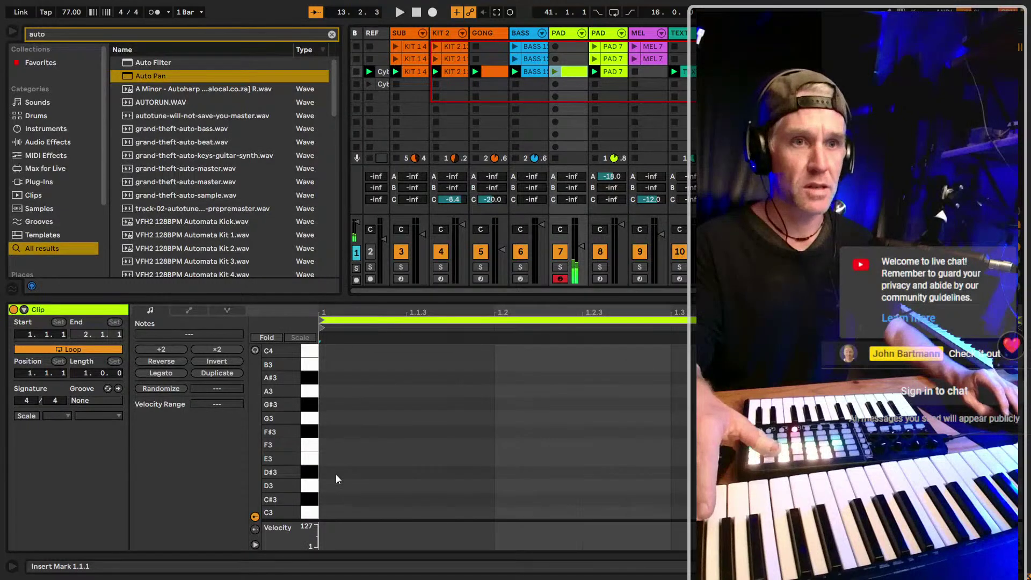
pyautogui.scroll(-5, 307, 463)
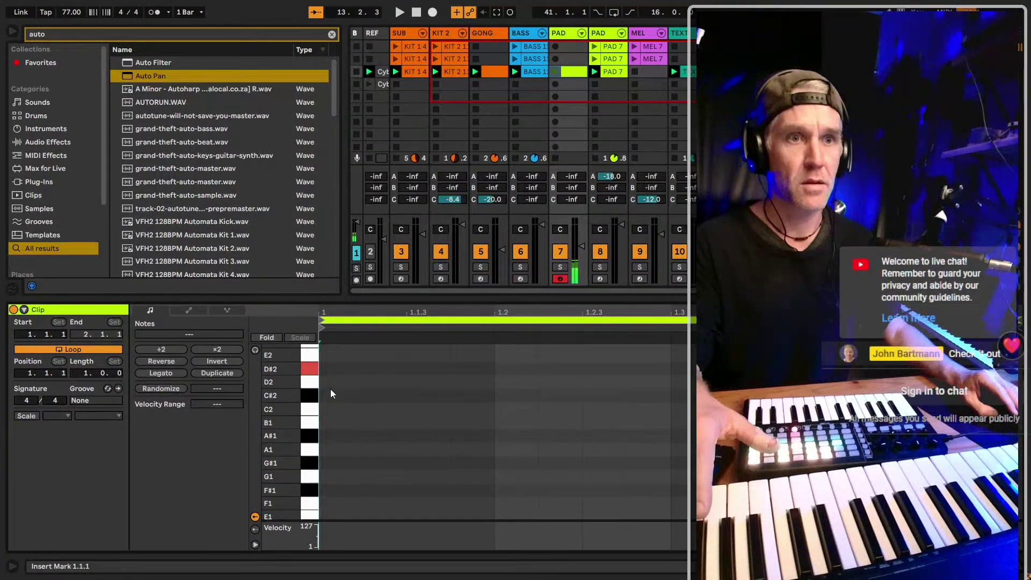
pyautogui.doubleClick(333, 371)
pyautogui.moveTo(361, 369); pyautogui.dragTo(752, 371)
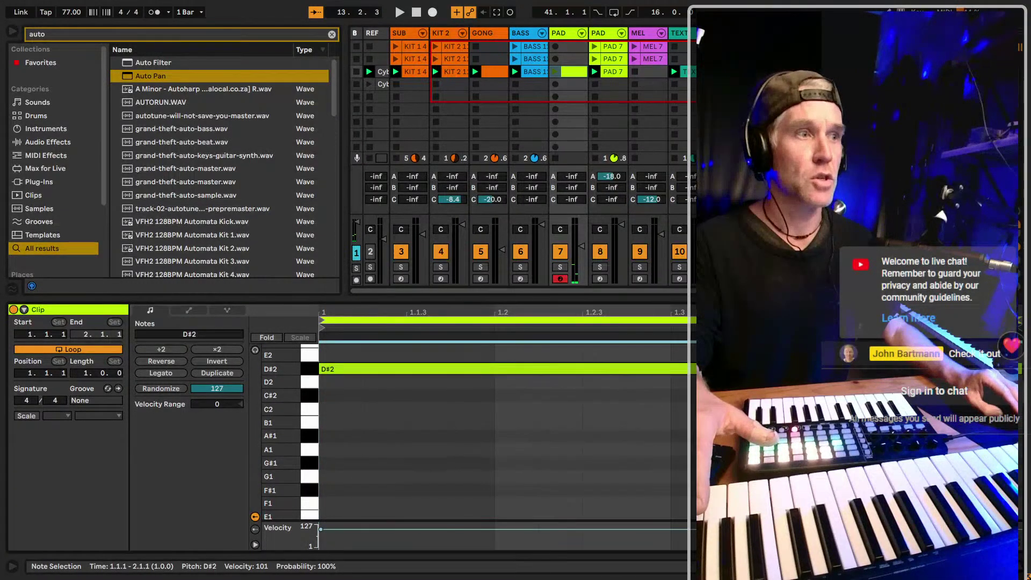
pyautogui.press('space')
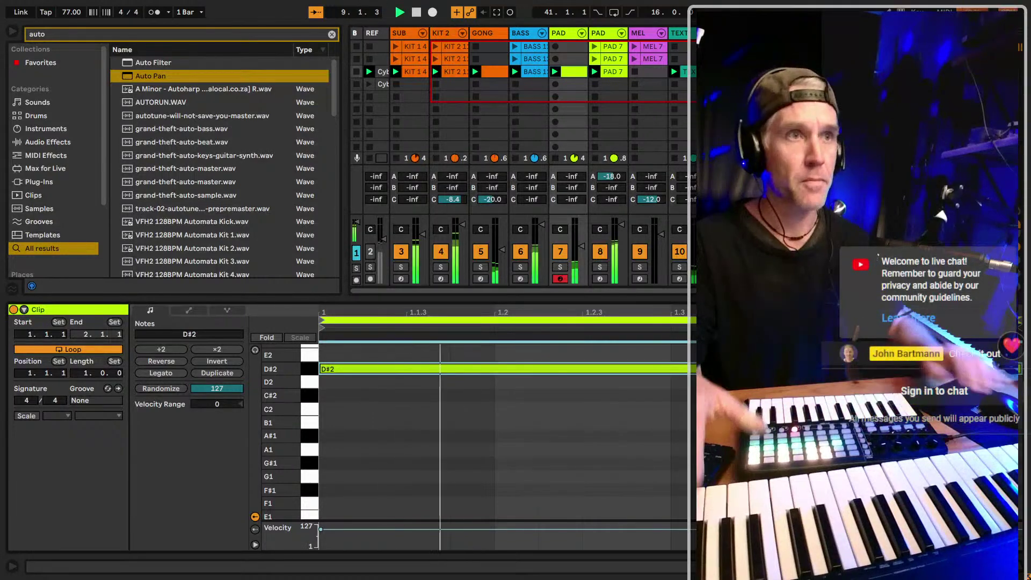
# Solo the PAD track and set the Auto Pan to a triangle waveform with 37.3 % shape and 0° phase
pyautogui.click(574, 224)
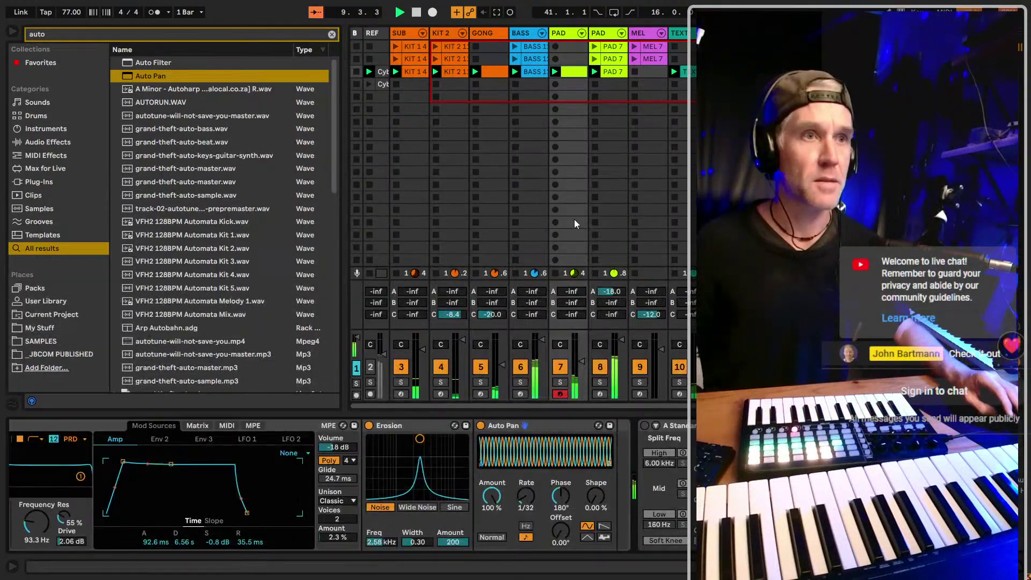
pyautogui.click(560, 384)
pyautogui.moveTo(597, 492); pyautogui.dragTo(597, 439)
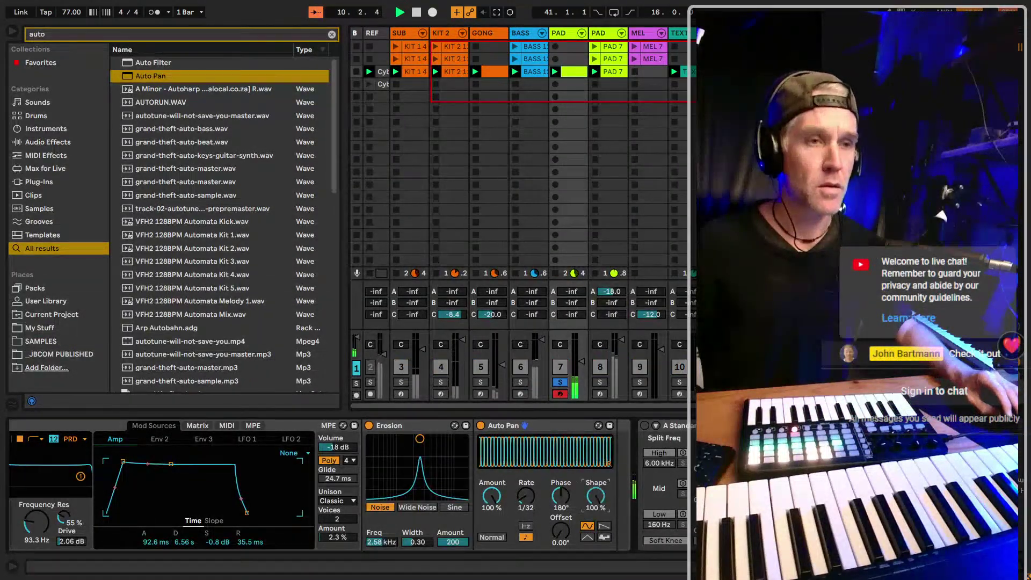
pyautogui.moveTo(595, 496); pyautogui.dragTo(595, 516)
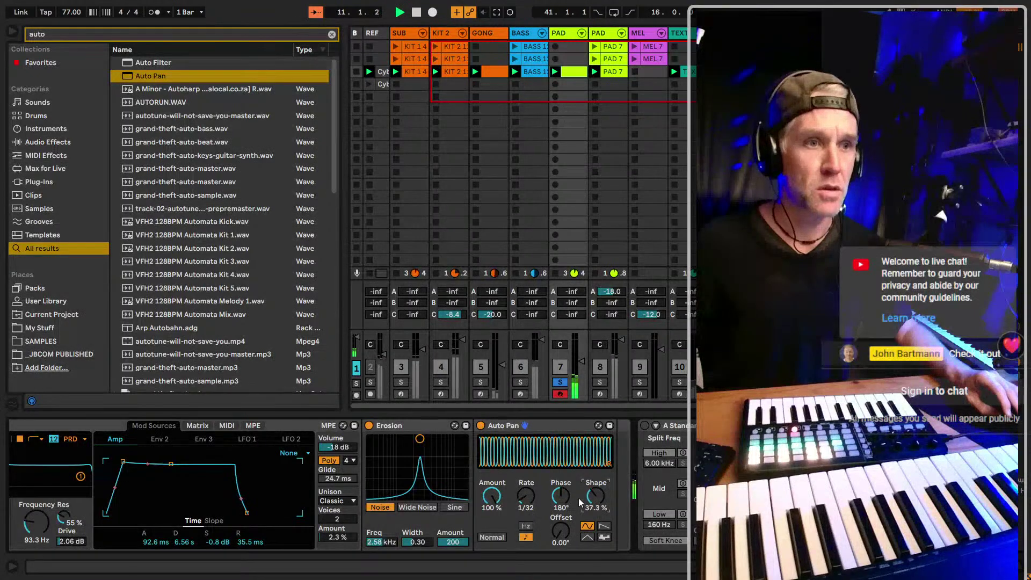
pyautogui.click(586, 539)
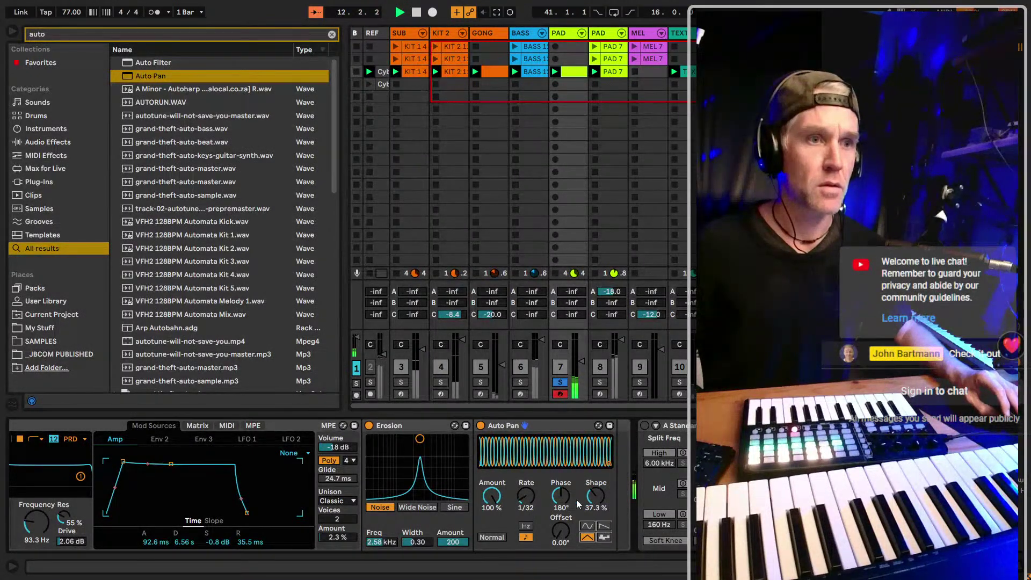
pyautogui.moveTo(562, 503); pyautogui.dragTo(562, 547)
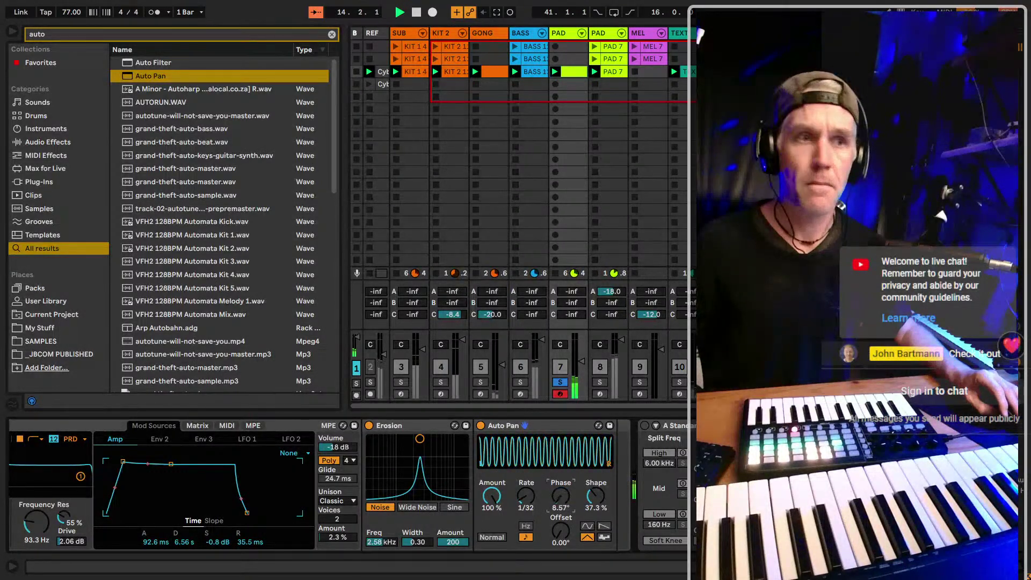
# Map the Auto Pan's phase to MIDI controller CC 50, removing its conflicting CC 51 mapping
pyautogui.hotkey('ctrl', 'm')
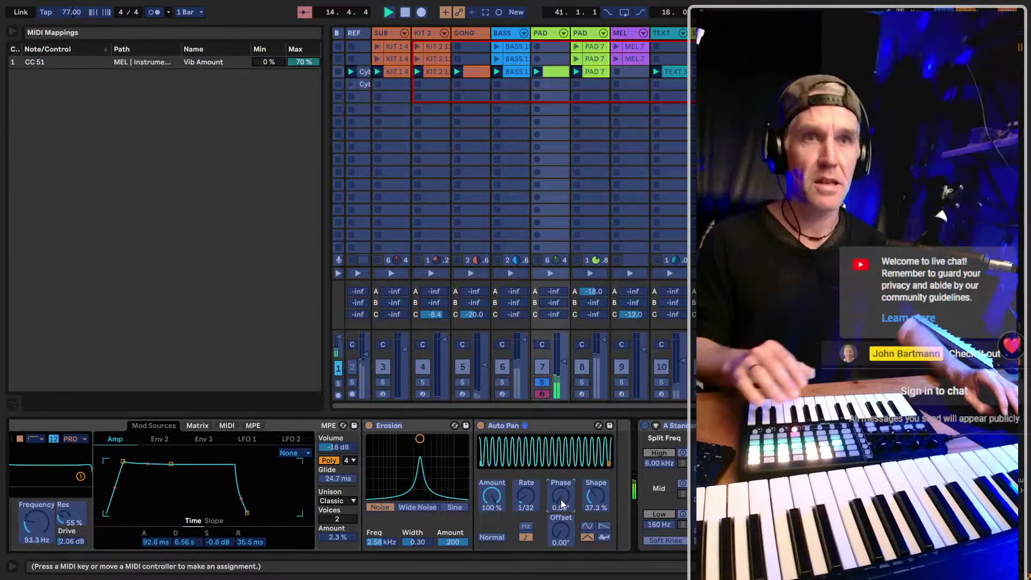
pyautogui.hotkey('ctrl', 'm')
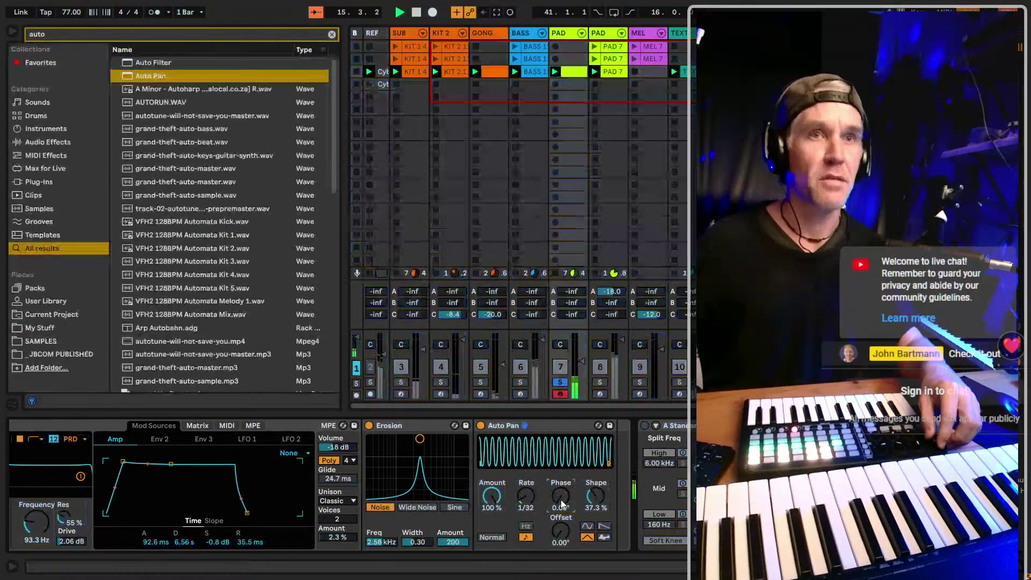
pyautogui.hotkey('ctrl', 'm')
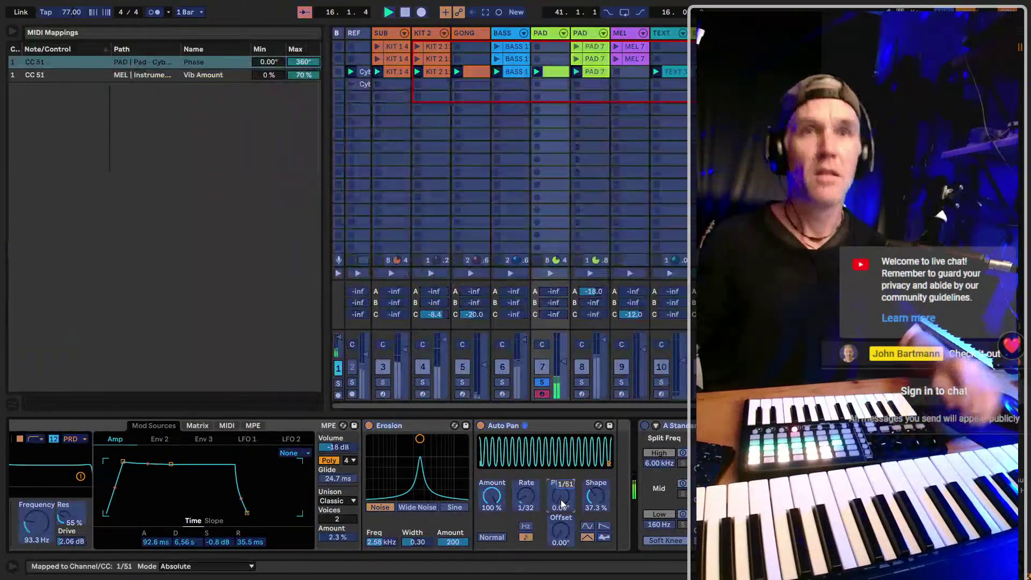
pyautogui.click(167, 64)
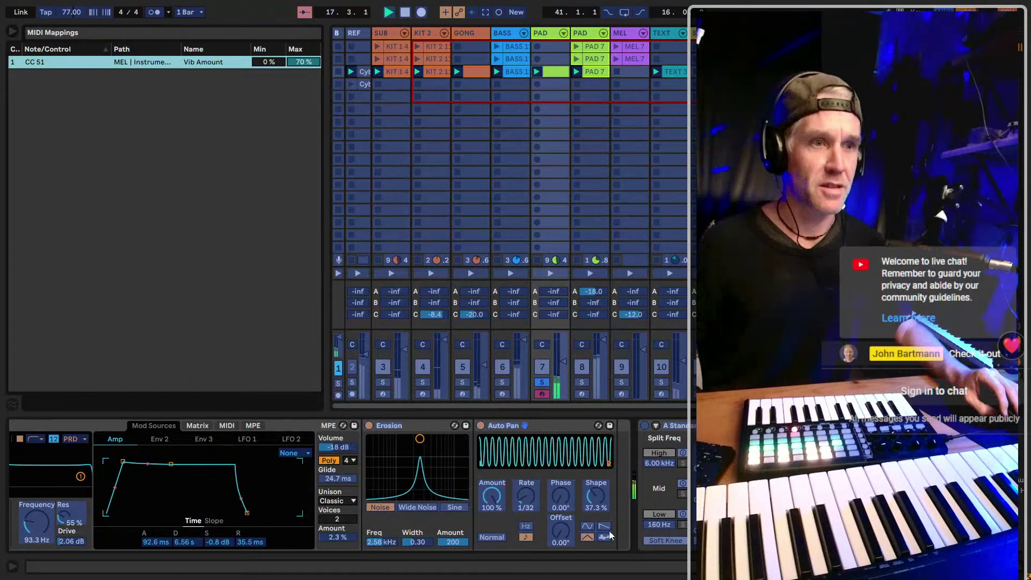
pyautogui.press('Delete')
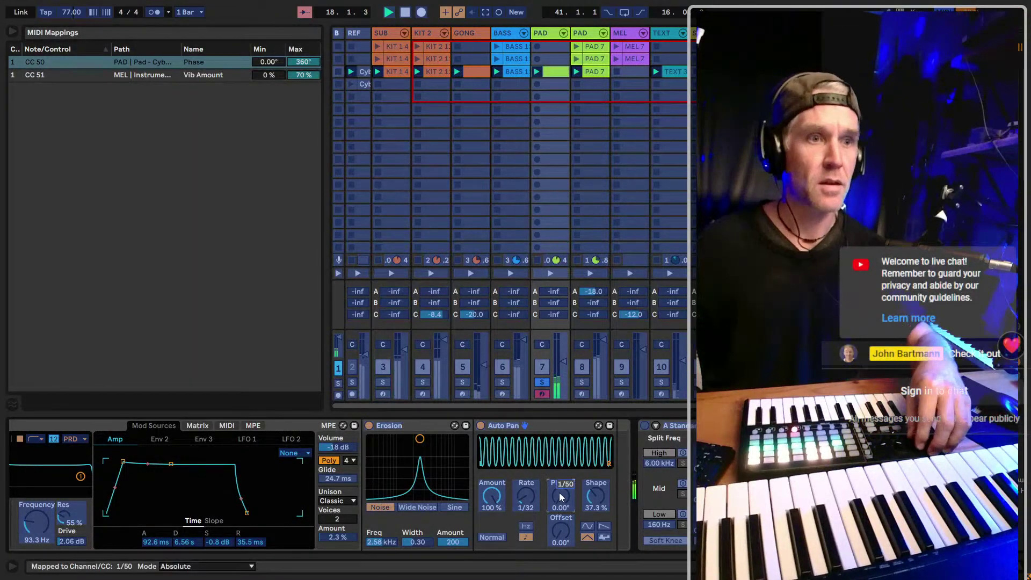
pyautogui.hotkey('ctrl', 'm')
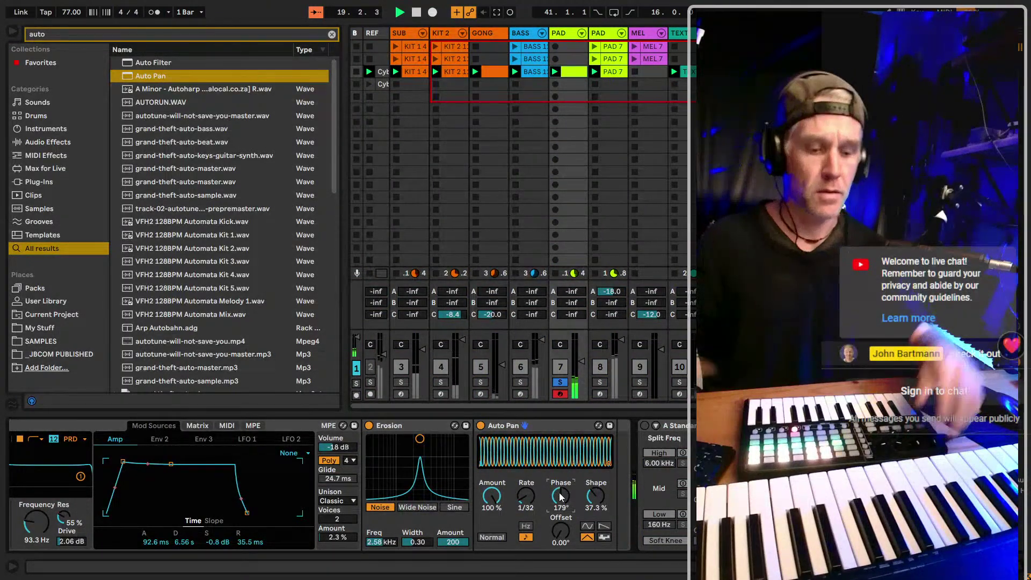
# Duplicate the PAD clip's contents to a four-bar length and extend the first D#2 note over the following ones
pyautogui.hotkey('shift', 'Tab')
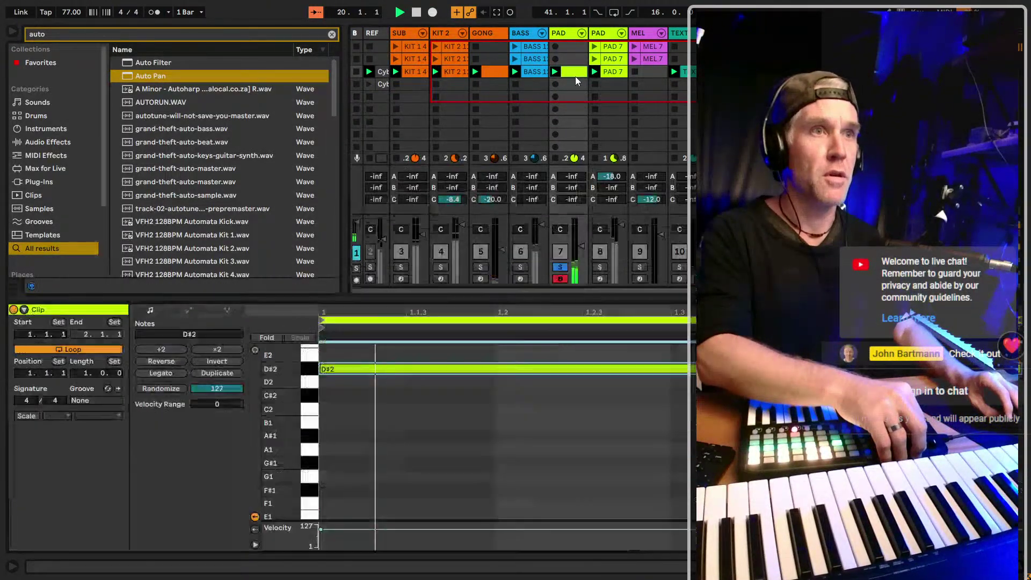
pyautogui.click(217, 373)
pyautogui.click(217, 373)
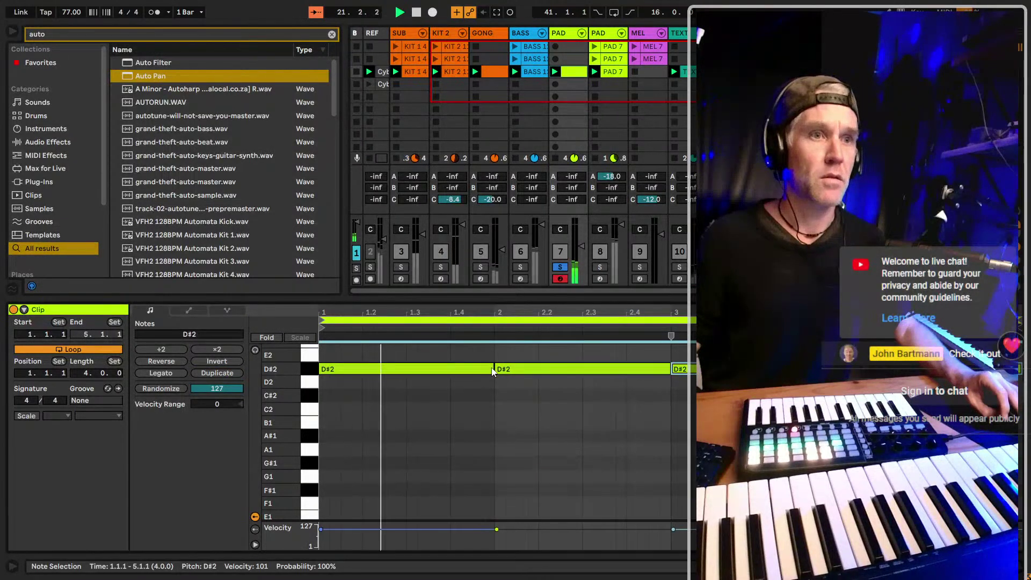
pyautogui.moveTo(492, 369); pyautogui.dragTo(688, 369)
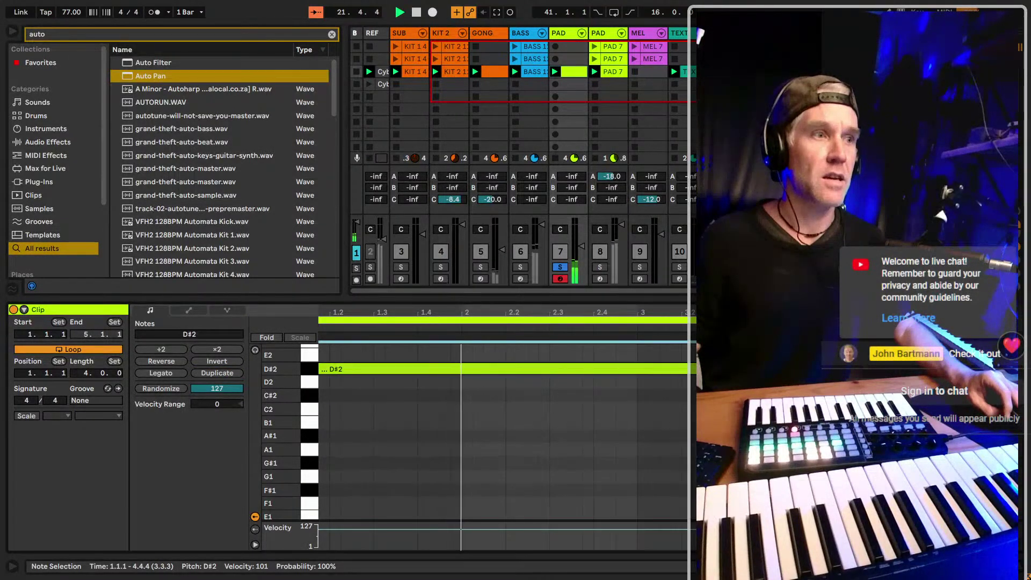
# Duplicate the PAD clip's contents to a 16-bar length and extend the D#2 note to the clip's end
pyautogui.click(217, 372)
pyautogui.click(217, 373)
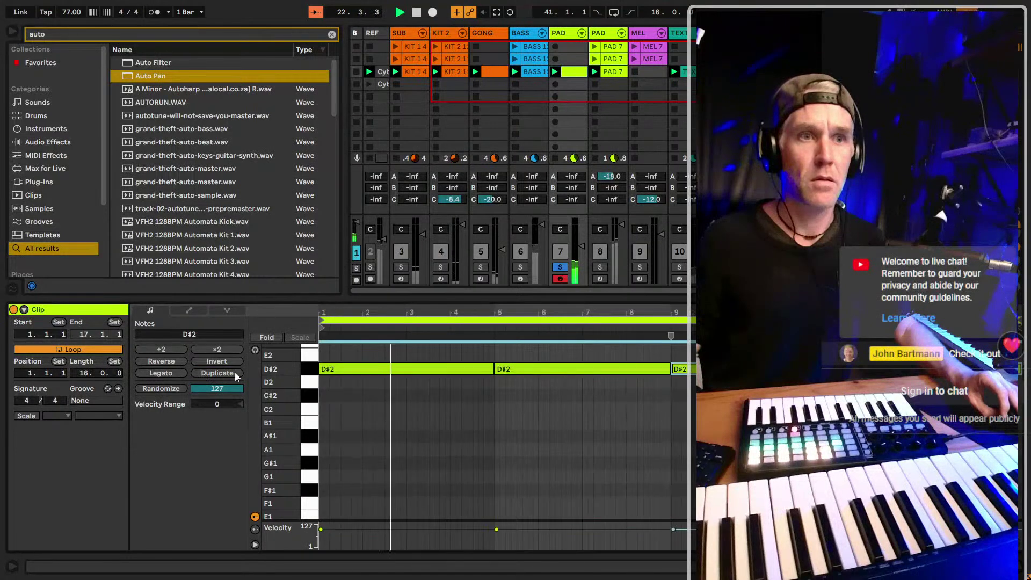
pyautogui.moveTo(492, 371); pyautogui.dragTo(693, 369)
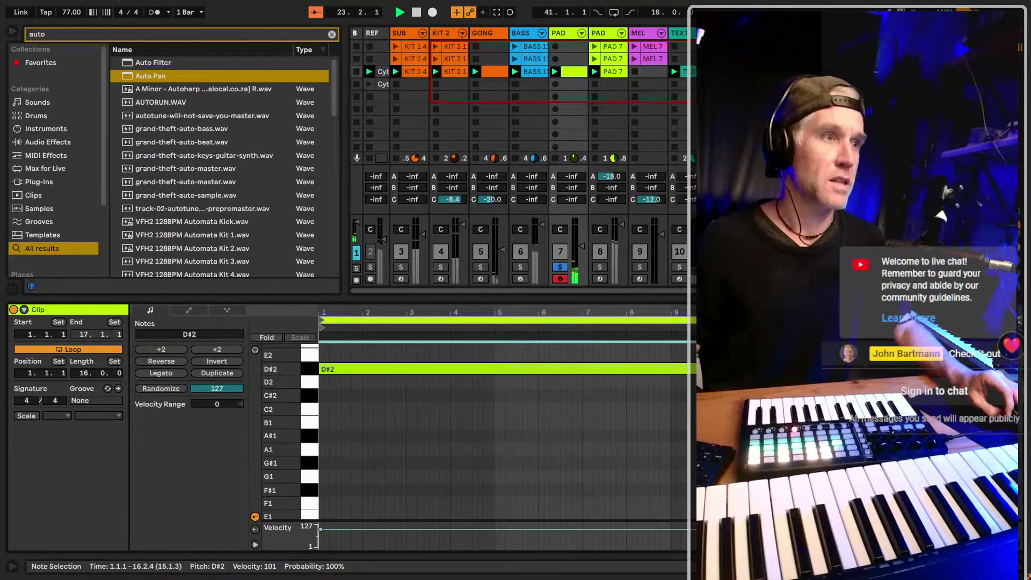
pyautogui.click(1028, 375)
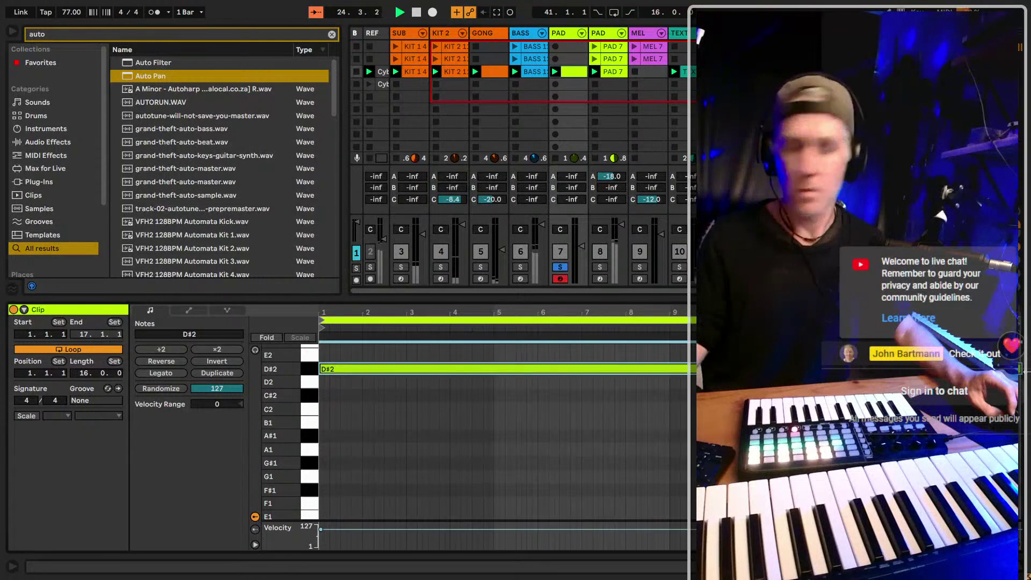
pyautogui.press('+')
pyautogui.press('+')
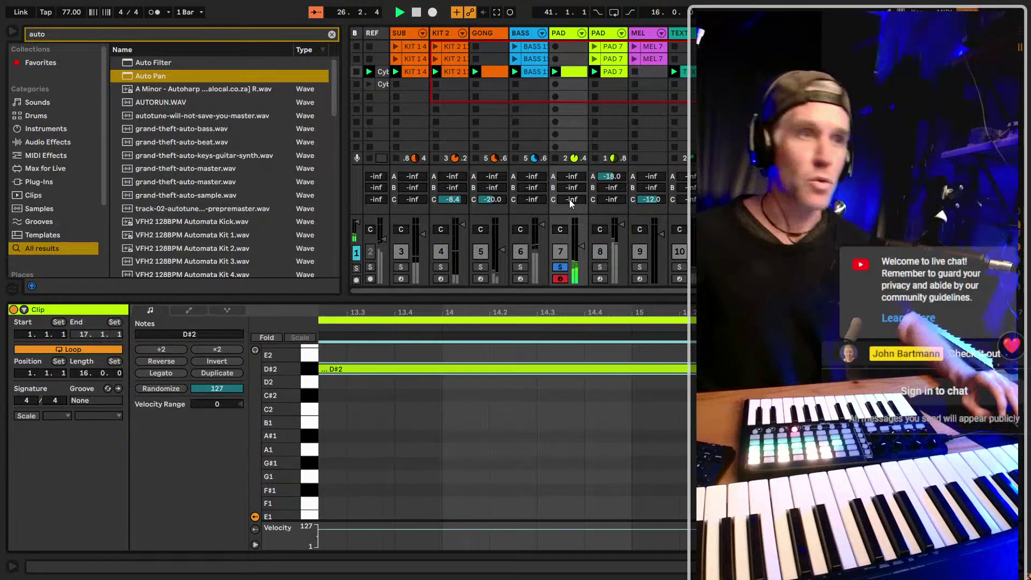
# Unsolo the PAD track and show its device chain
pyautogui.click(561, 268)
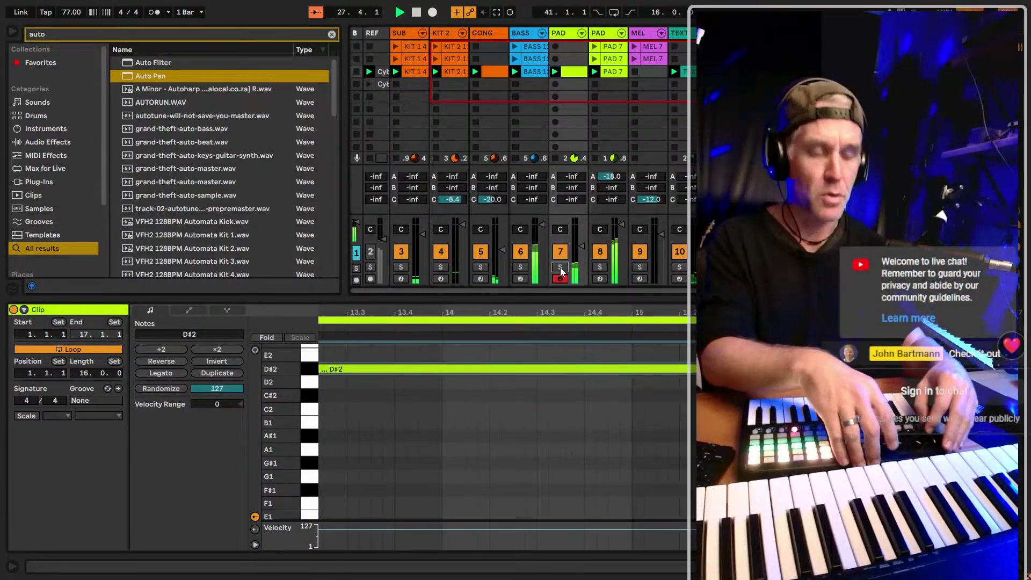
pyautogui.hotkey('shift', 'Tab')
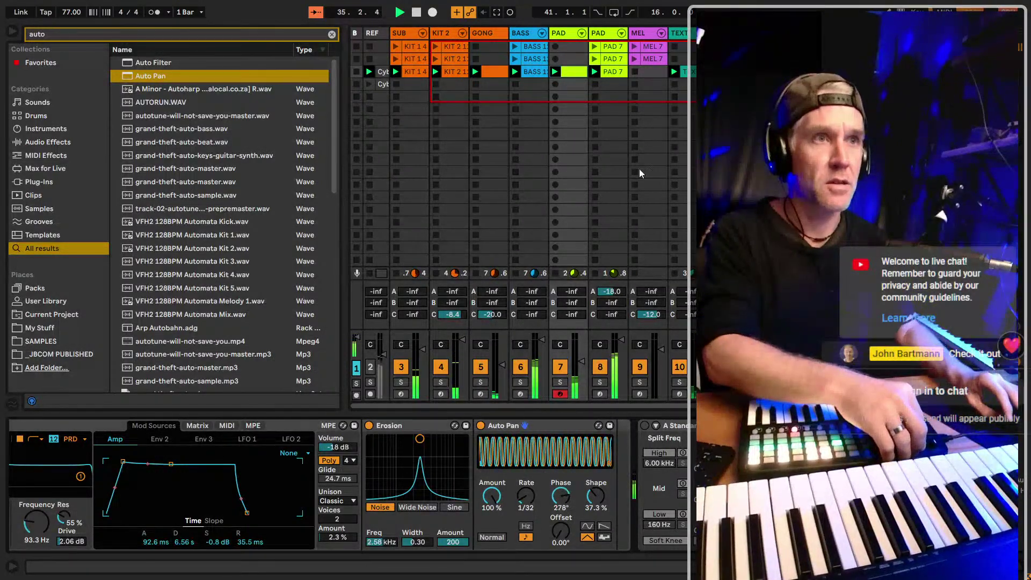
# Insert a descending ramp across all 16 bars of the PAD clip's envelope for the Auto Pan phase
pyautogui.click(572, 79)
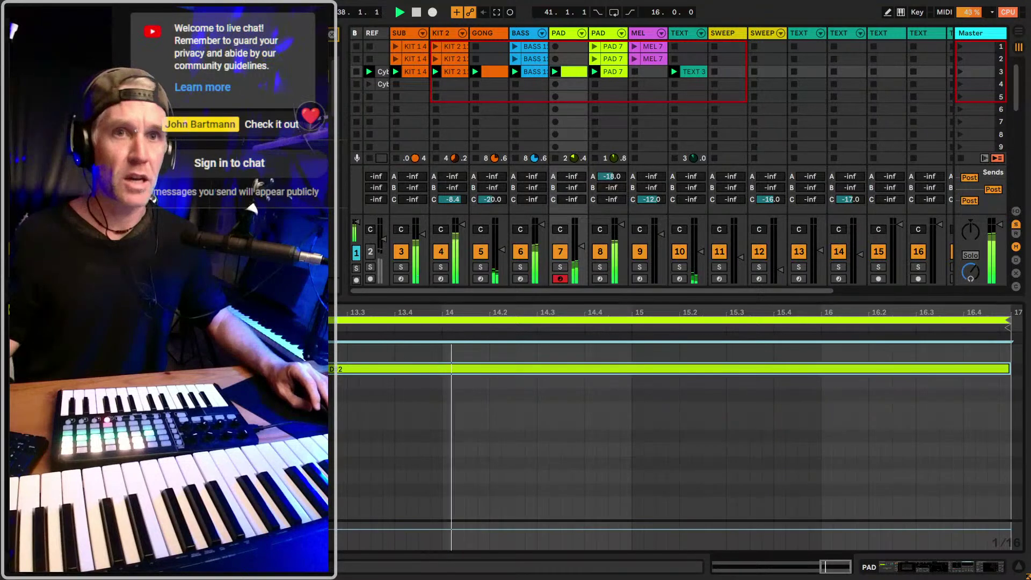
pyautogui.click(129, 310)
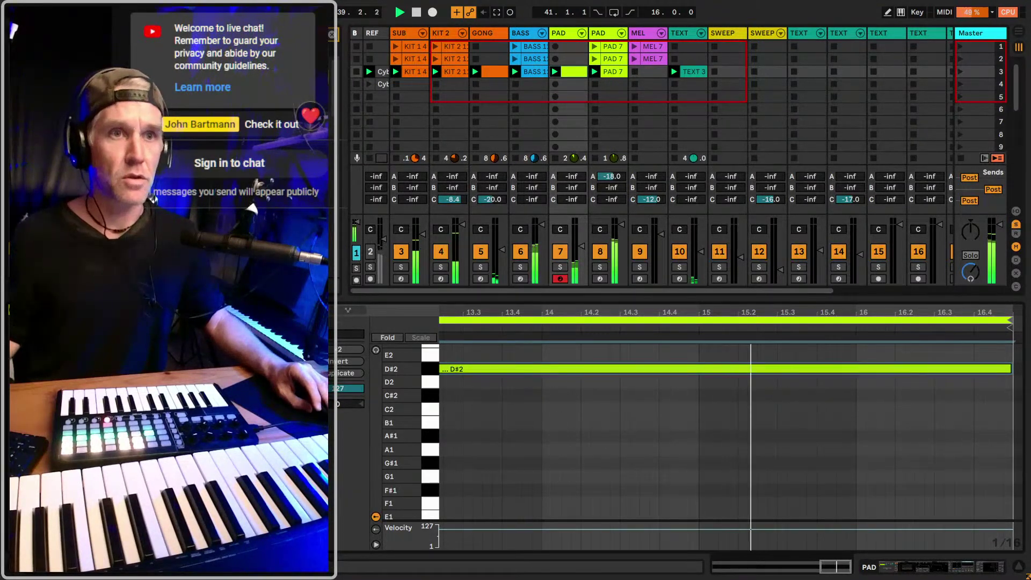
pyautogui.click(177, 310)
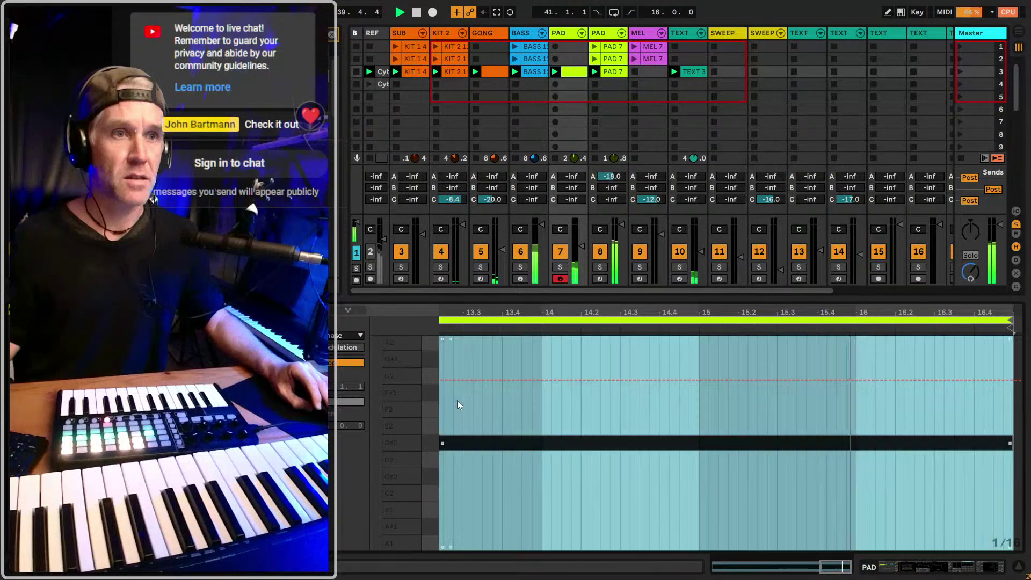
pyautogui.rightClick(447, 402)
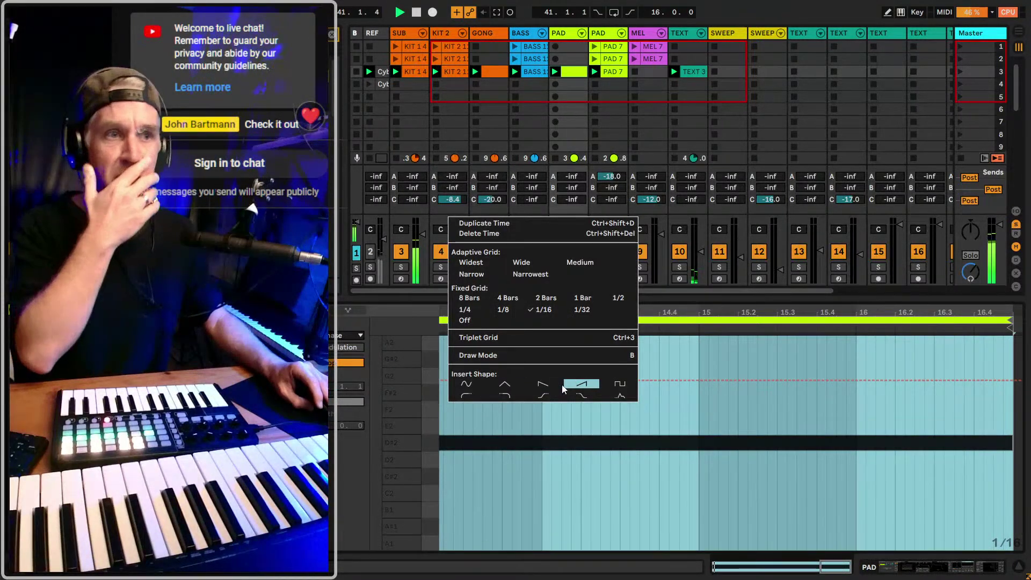
pyautogui.click(580, 385)
pyautogui.click(493, 408)
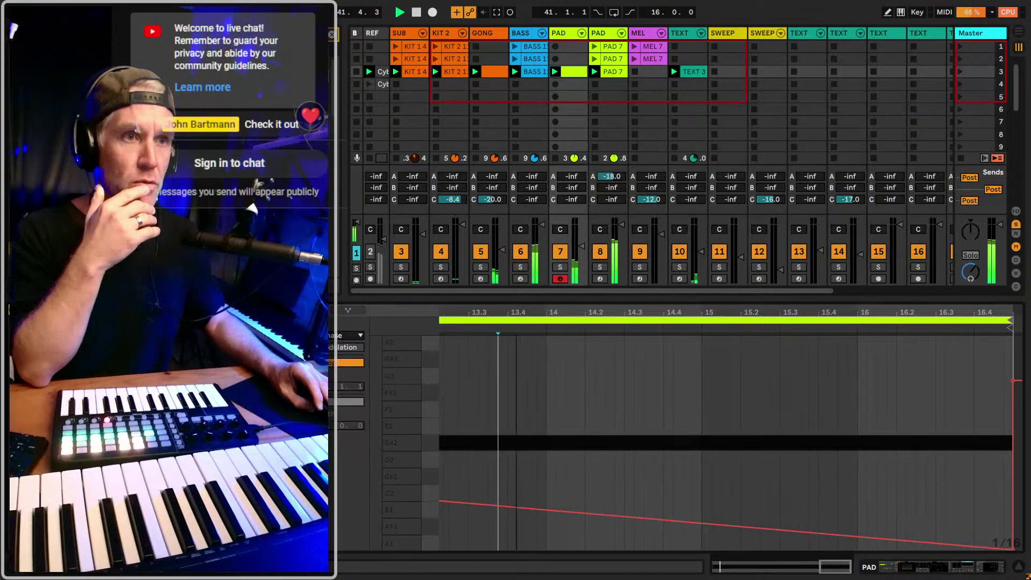
pyautogui.press('-')
pyautogui.press('-')
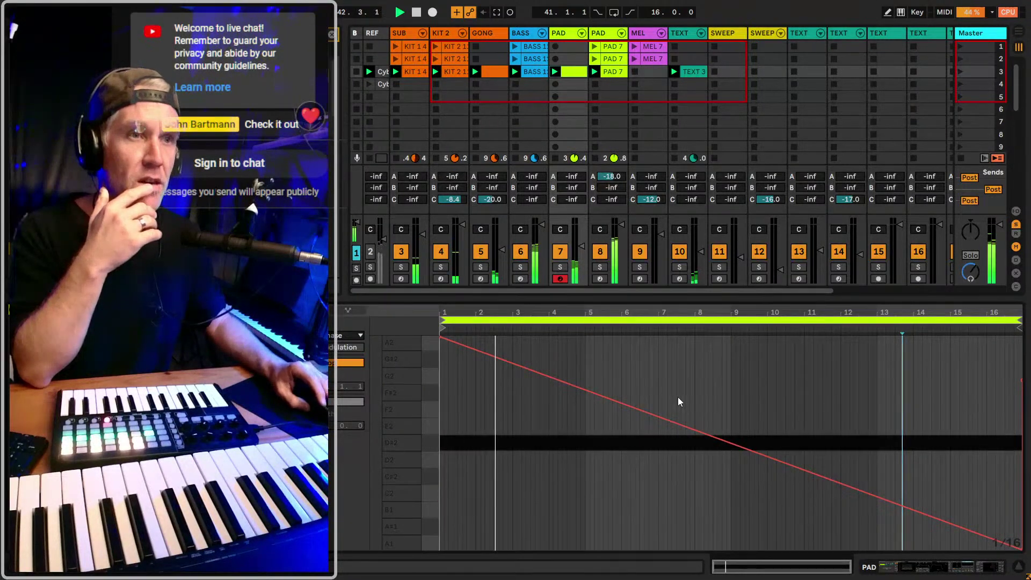
pyautogui.click(593, 408)
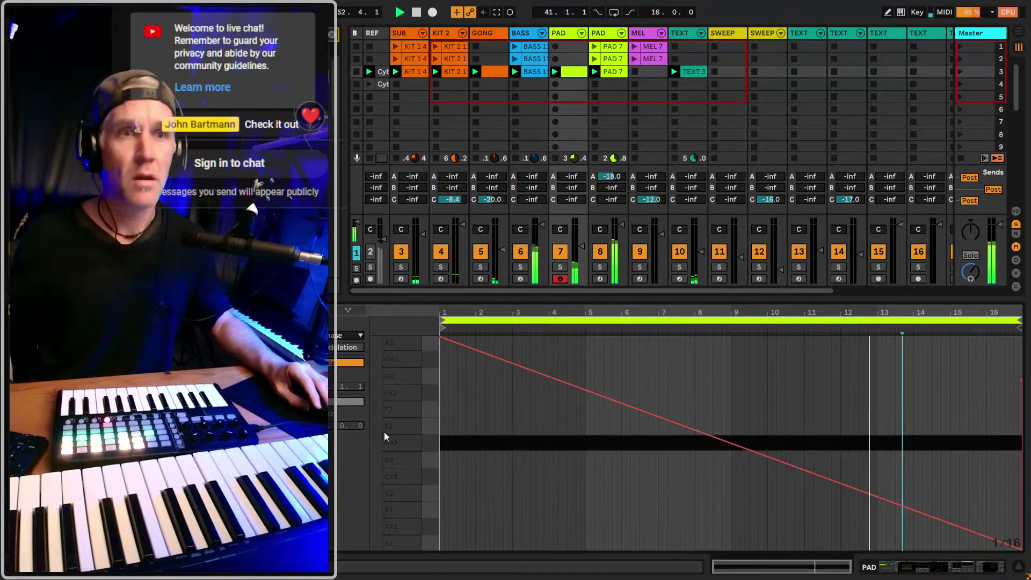
# Override the Auto Pan's phase with 360°, re-enable the automation, and return to the PAD clip's phase envelope
pyautogui.hotkey('shift', 'Tab')
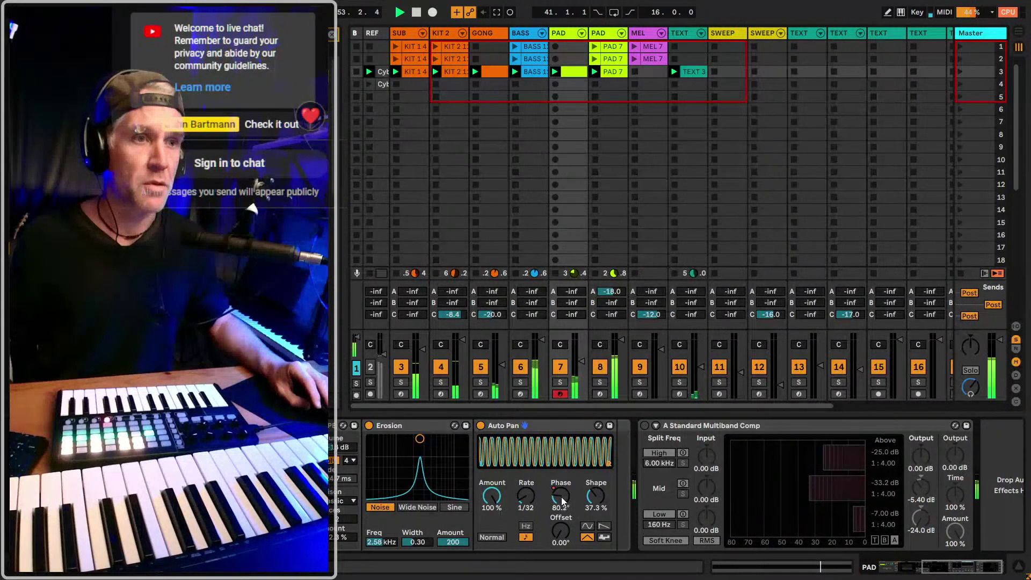
pyautogui.moveTo(562, 500); pyautogui.dragTo(563, 462)
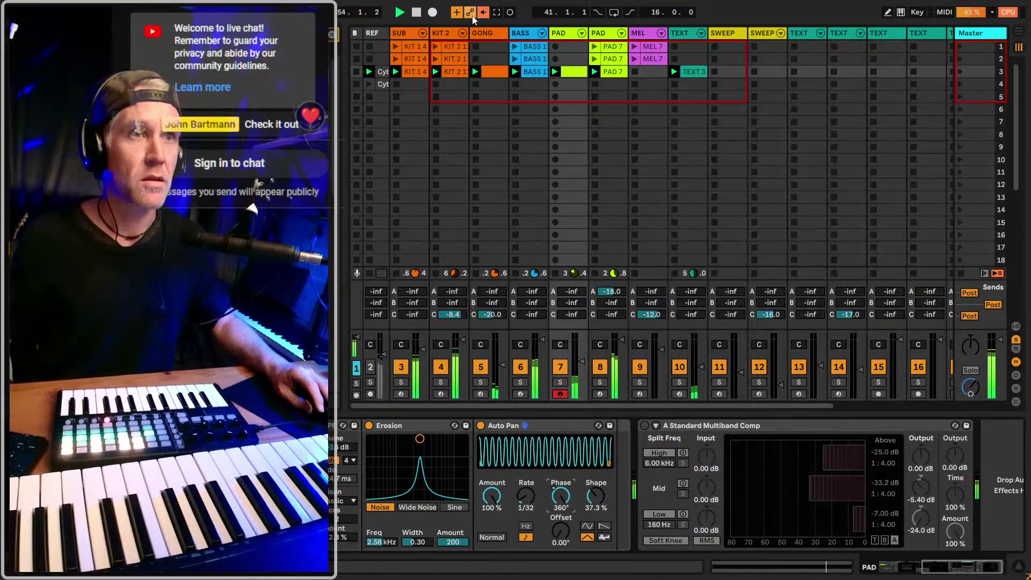
pyautogui.click(484, 13)
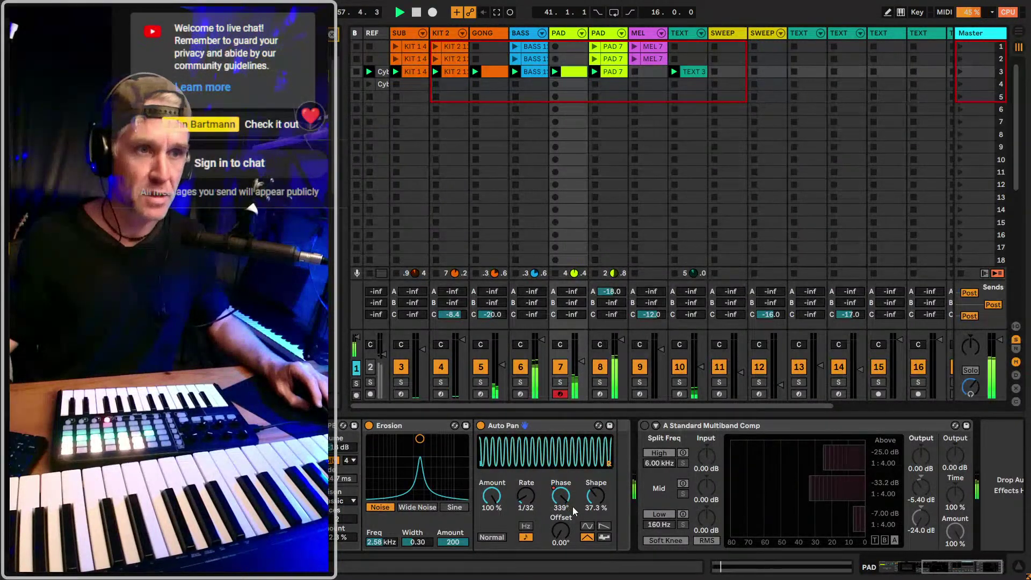
pyautogui.hotkey('shift', 'Tab')
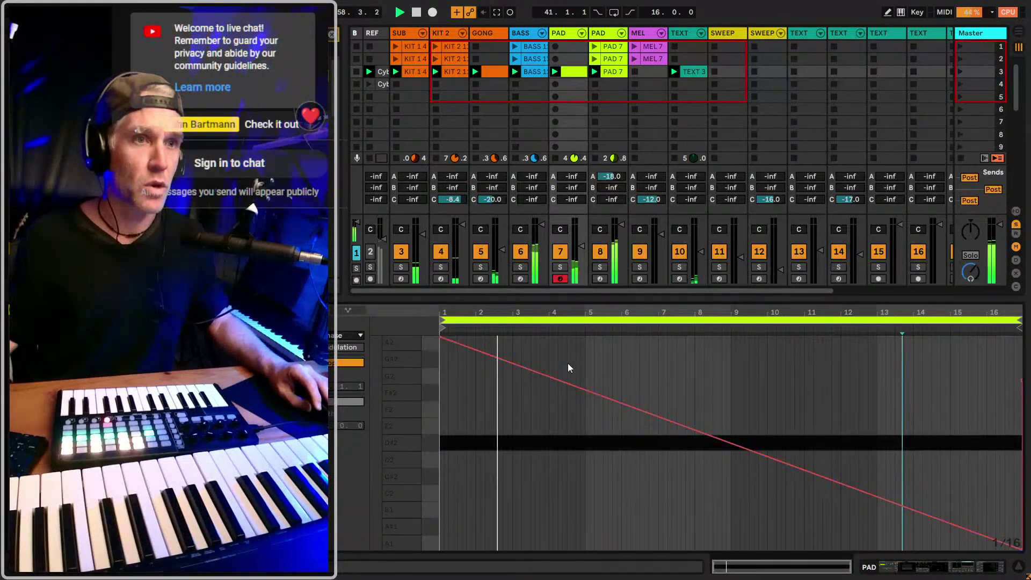
# Replace the PAD clip's Auto Pan phase envelope with a triangle shape spanning all 16 bars
pyautogui.hotkey('ctrl', 'a')
pyautogui.rightClick(480, 418)
pyautogui.click(537, 398)
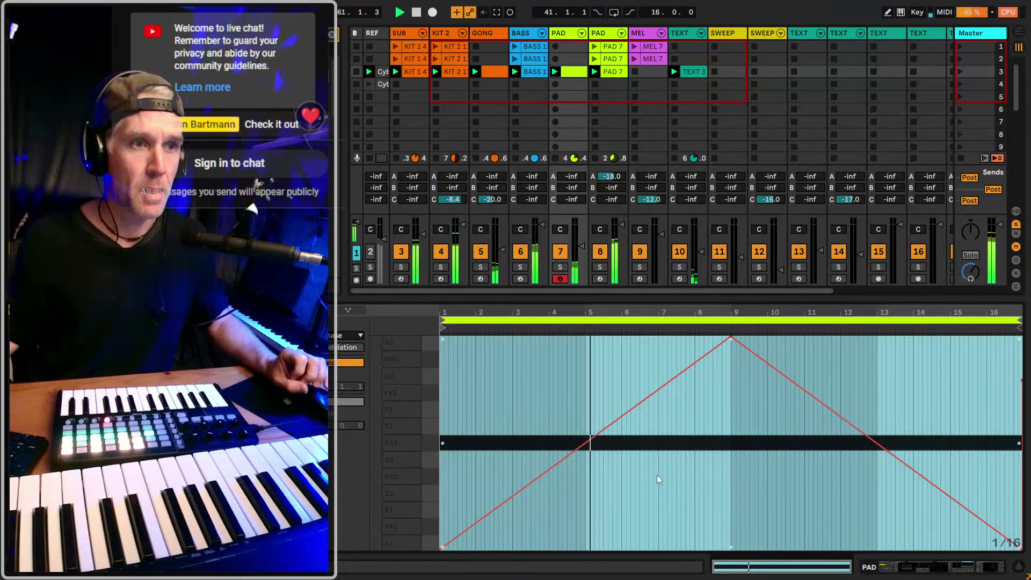
# Show the PAD device chain, try the Auto Pan's shape at 100%, and return it to 0%
pyautogui.hotkey('shift', 'Tab')
pyautogui.moveTo(595, 496); pyautogui.dragTo(595, 462)
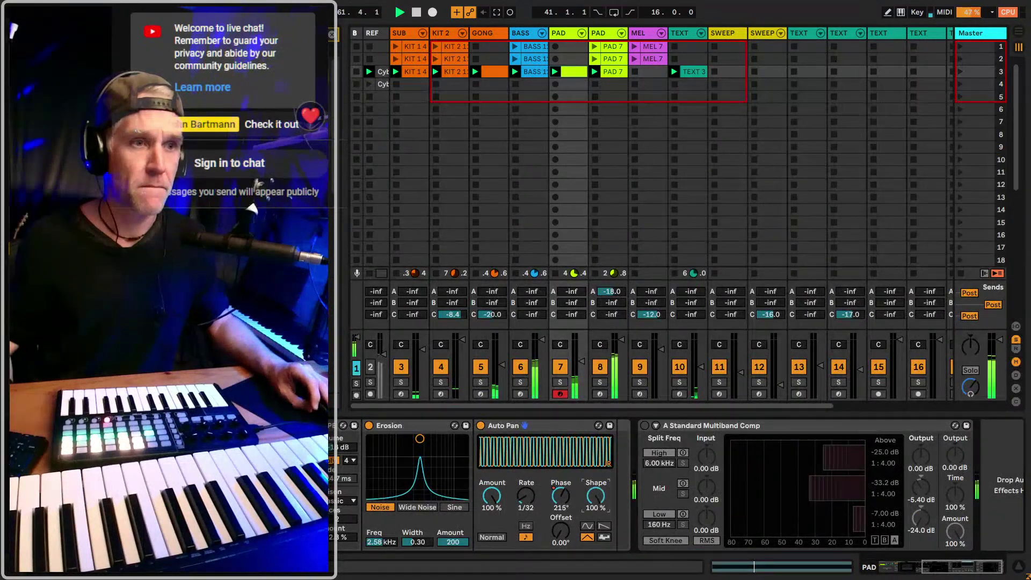
pyautogui.moveTo(596, 499); pyautogui.dragTo(596, 553)
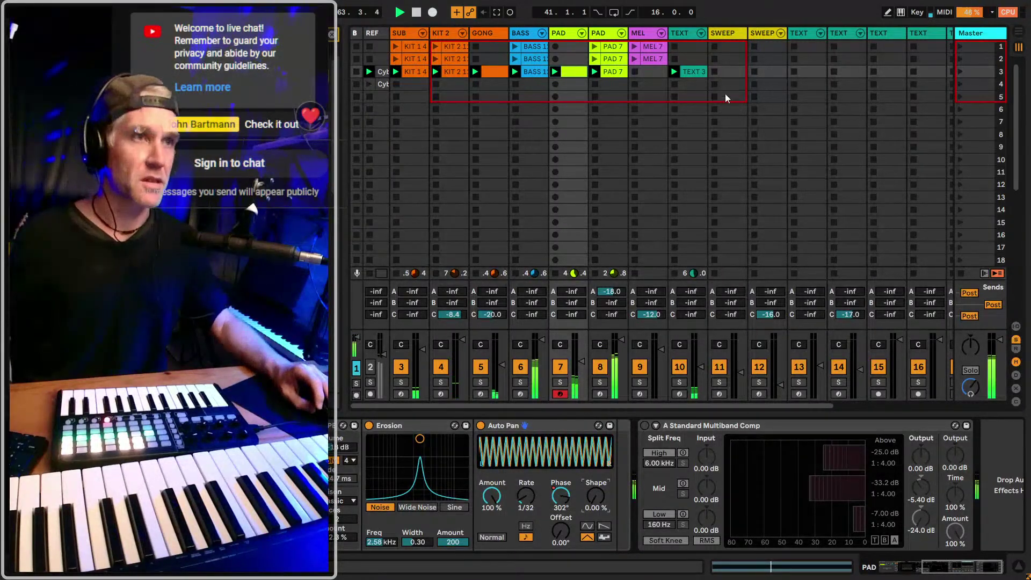
# Select the first SWEEP track and arm it for live playing over the scene
pyautogui.click(726, 36)
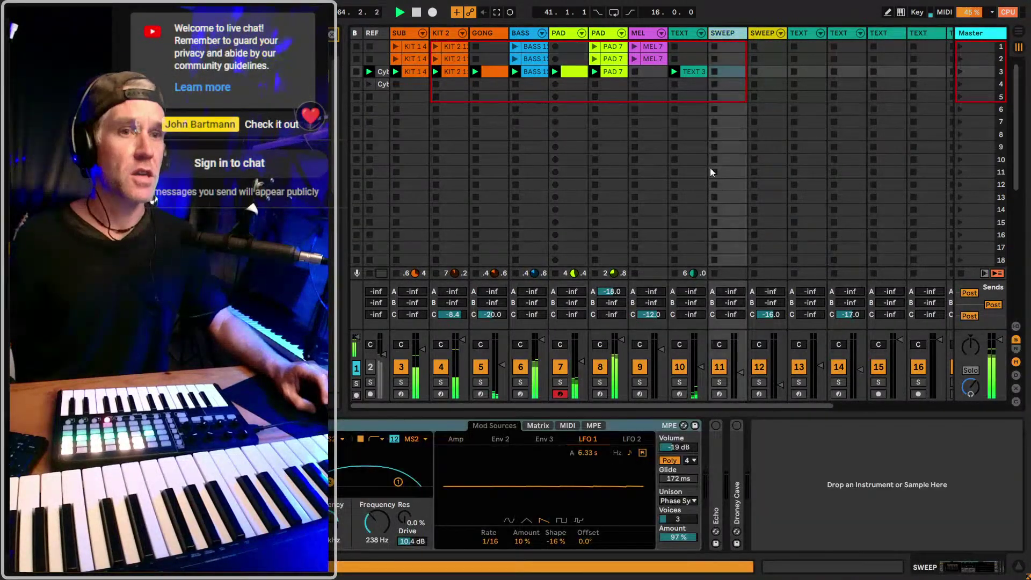
pyautogui.click(720, 395)
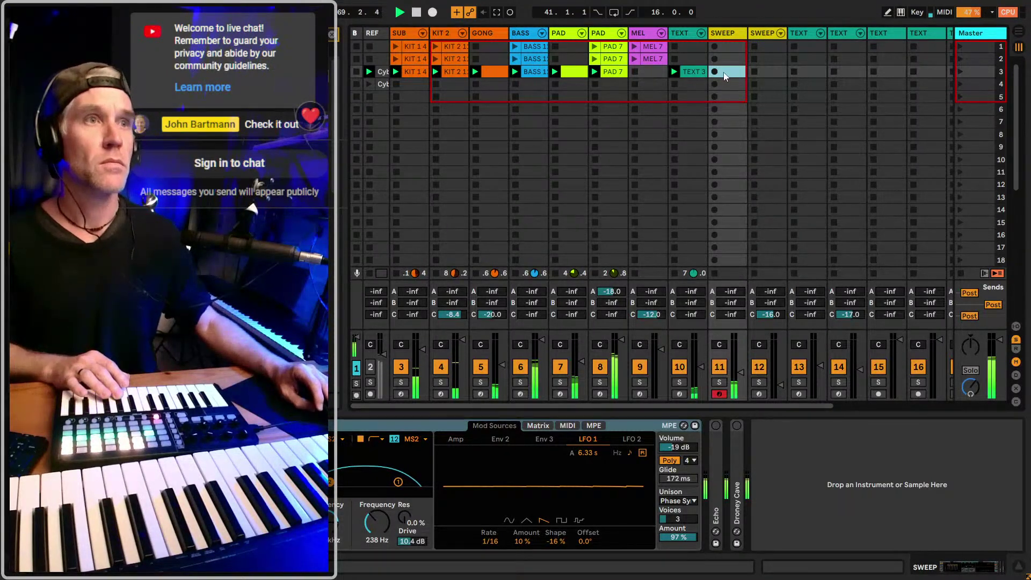
# Delete the Auto Pan phase automation from the track 7 PAD clip in scene 3
pyautogui.click(580, 72)
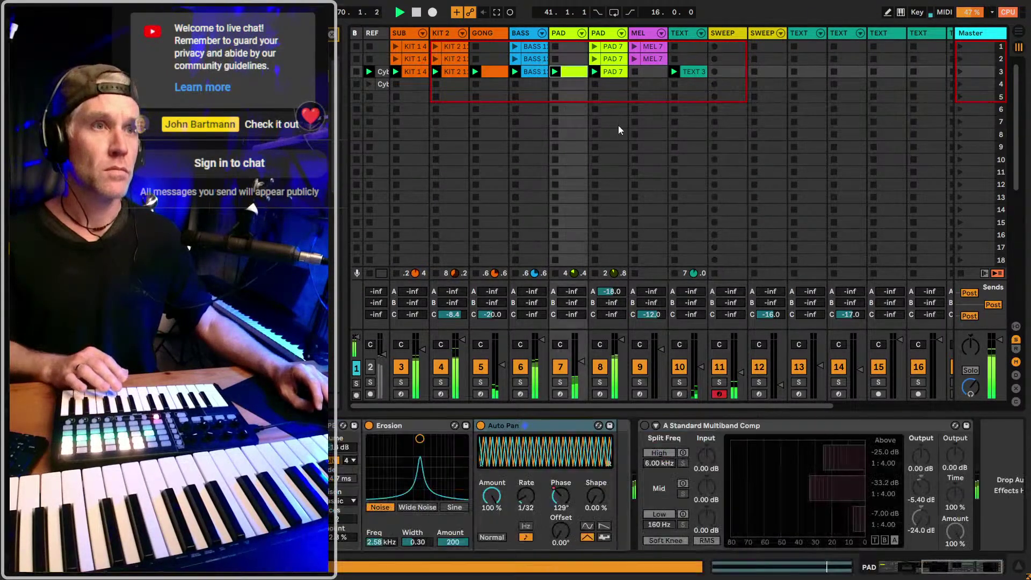
pyautogui.rightClick(560, 496)
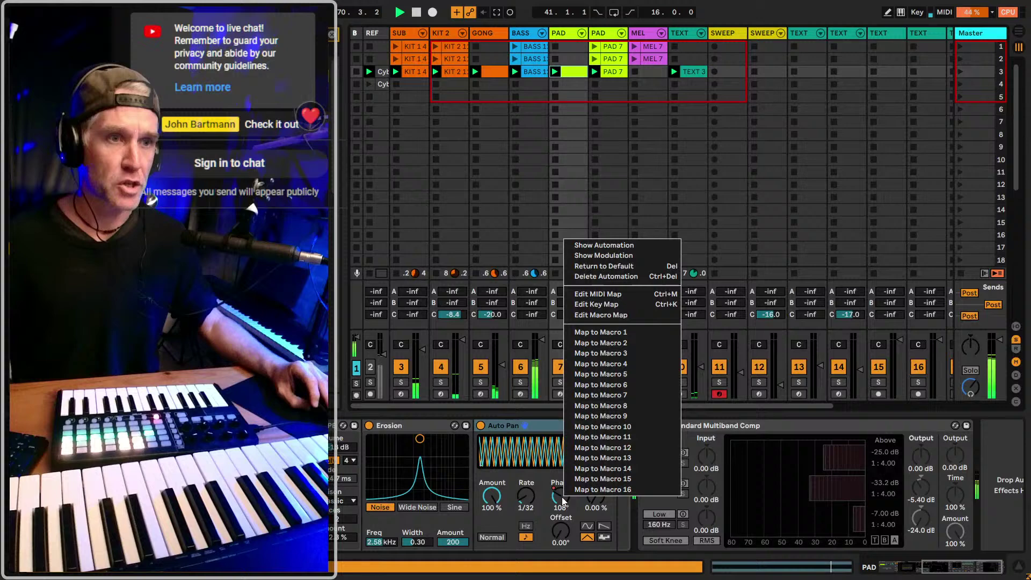
pyautogui.click(610, 276)
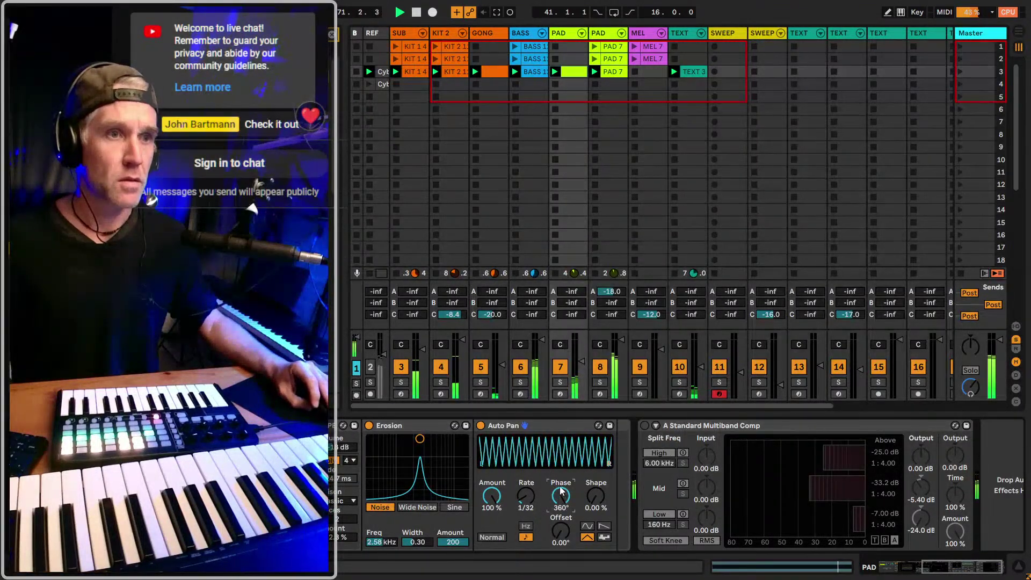
# Try different Auto Pan phase and shape amounts, finishing with the phase at 0° and the shape at 0%
pyautogui.moveTo(560, 490); pyautogui.dragTo(560, 537)
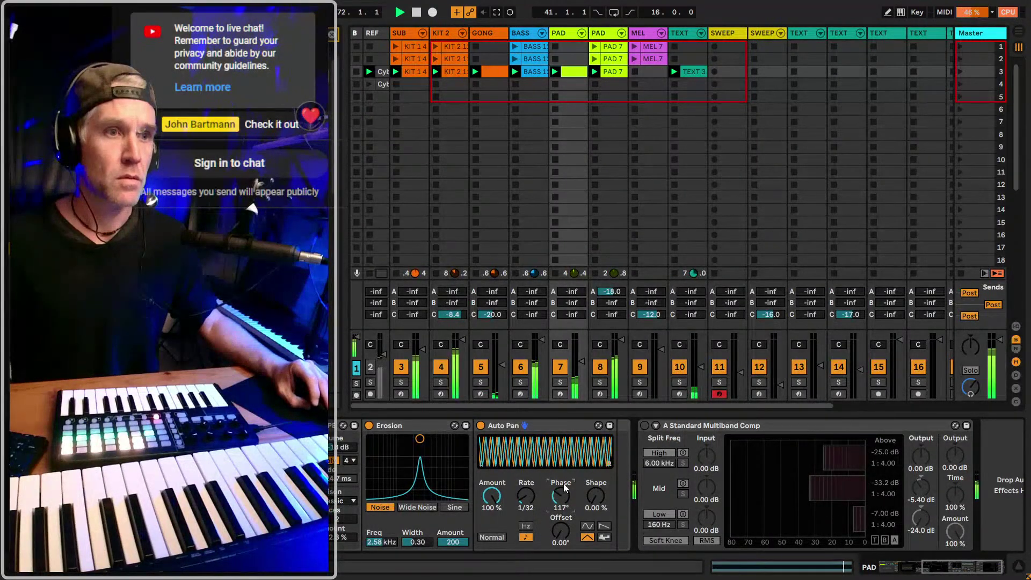
pyautogui.moveTo(564, 487); pyautogui.dragTo(564, 475)
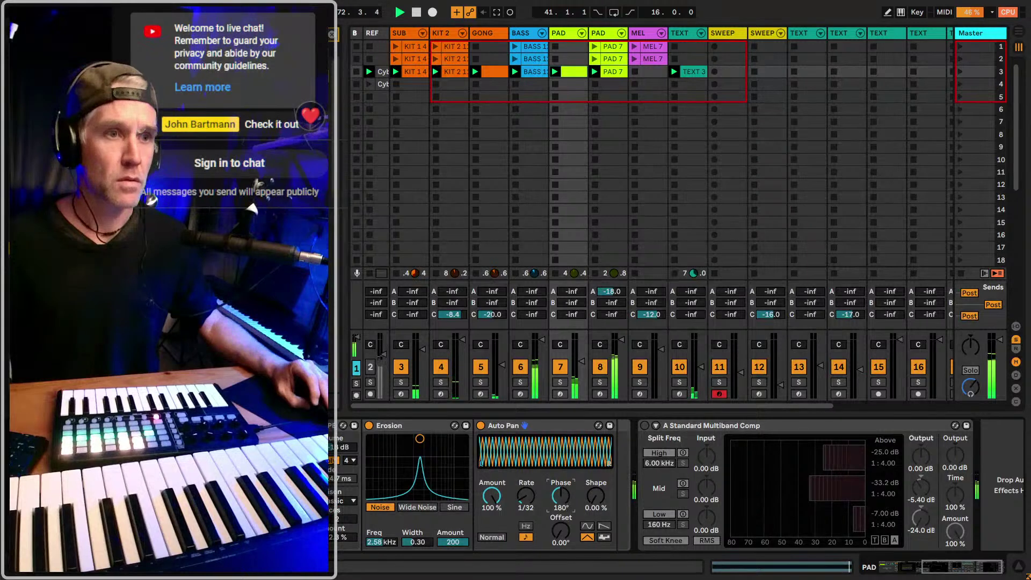
pyautogui.moveTo(595, 495); pyautogui.dragTo(595, 467)
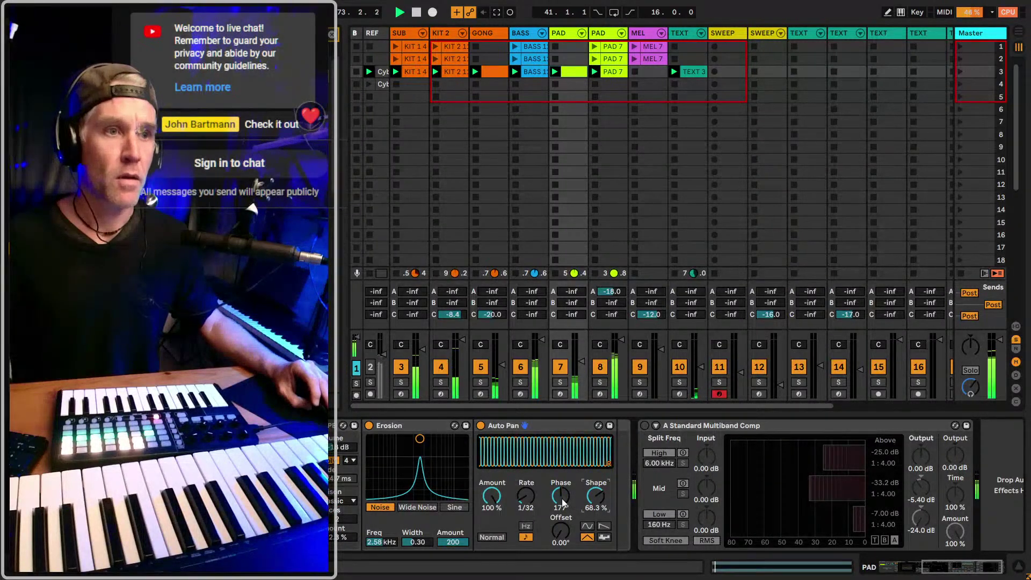
pyautogui.moveTo(563, 502); pyautogui.dragTo(563, 537)
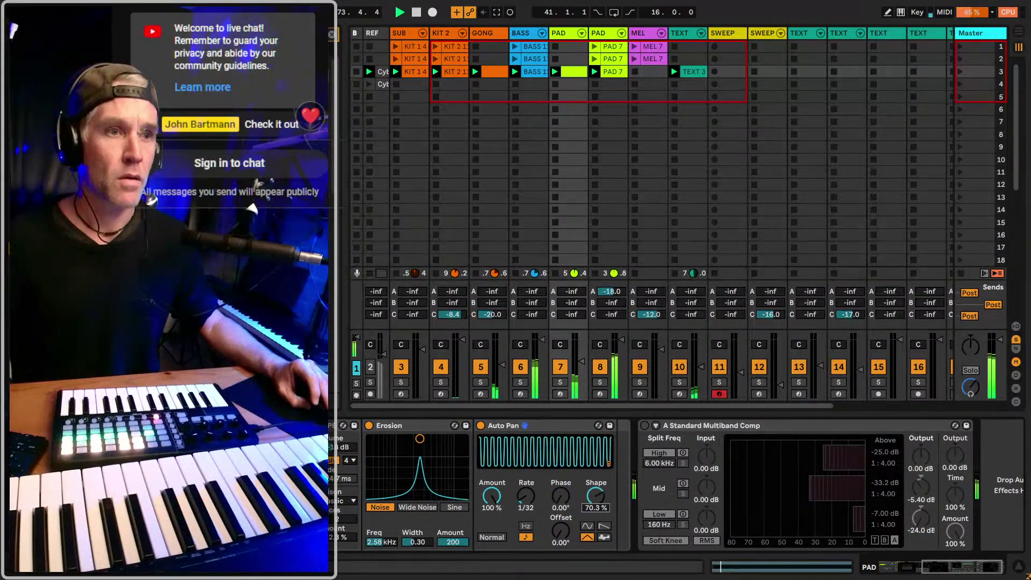
pyautogui.moveTo(595, 496); pyautogui.dragTo(598, 516)
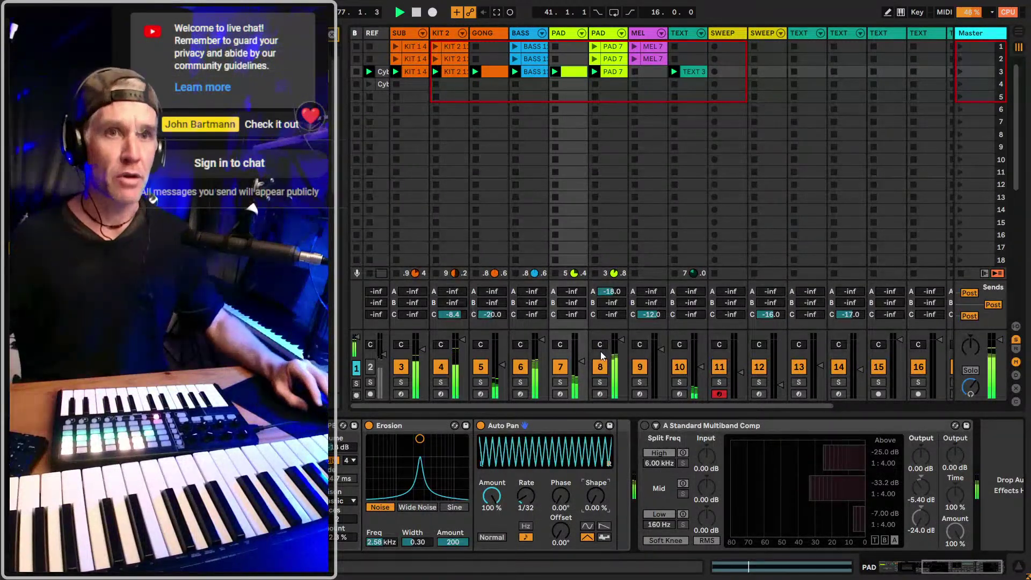
# Solo the REF track, open its scene 3 clip, and listen to the reference from about 21:00
pyautogui.click(382, 72)
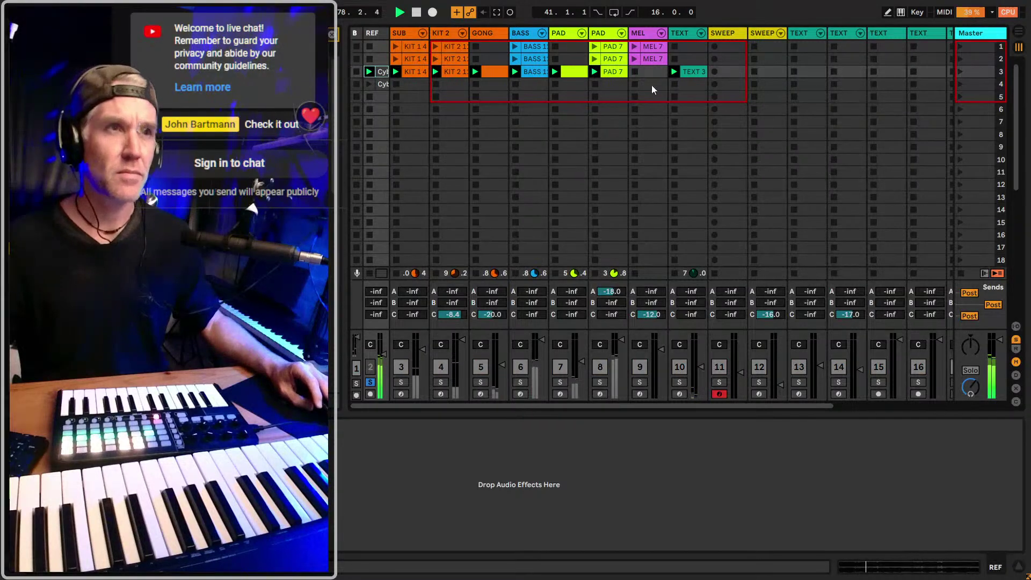
pyautogui.doubleClick(383, 71)
pyautogui.moveTo(740, 380)
pyautogui.mouseDown()
pyautogui.moveTo(704, 363)
pyautogui.moveTo(701, 318)
pyautogui.mouseUp()
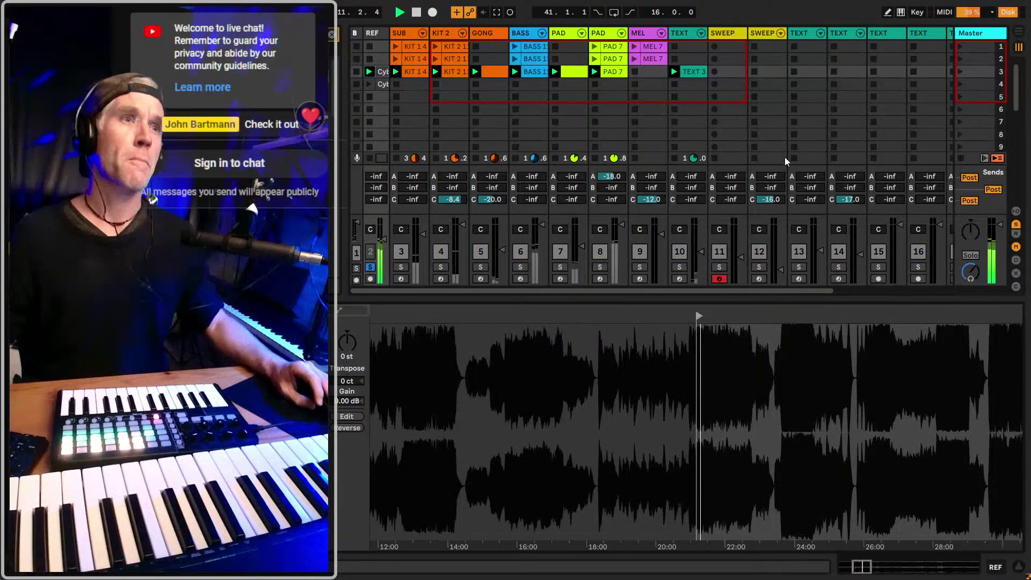
# Select the track 8 PAD clip in scene 3, arm its track for live playing, and show its device chain
pyautogui.click(654, 76)
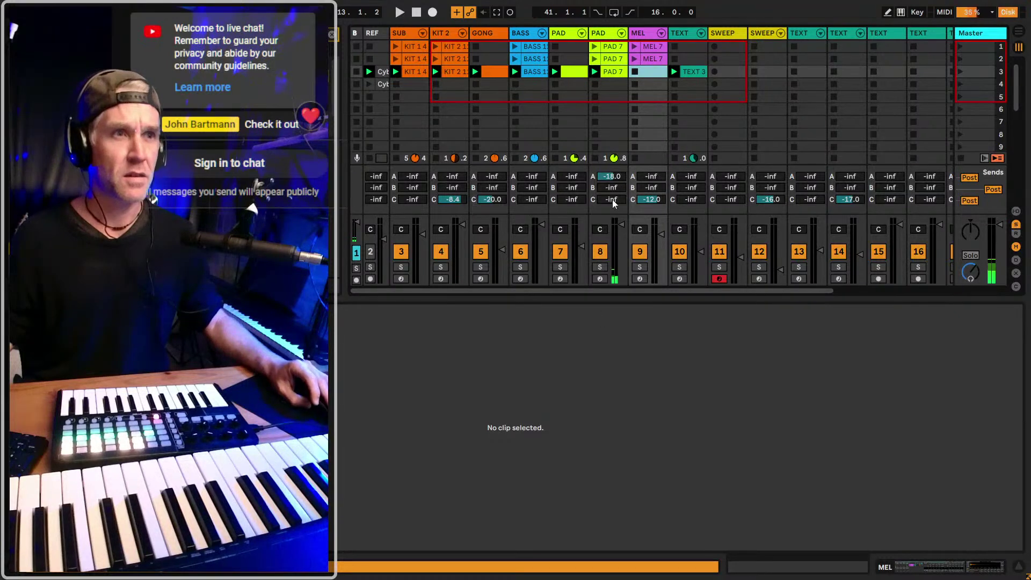
pyautogui.click(614, 73)
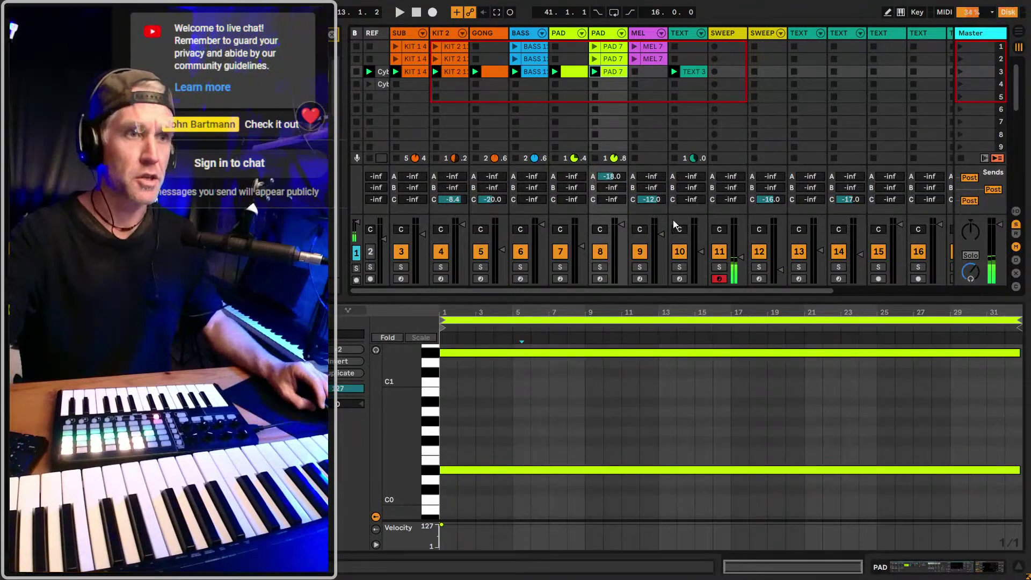
pyautogui.click(596, 279)
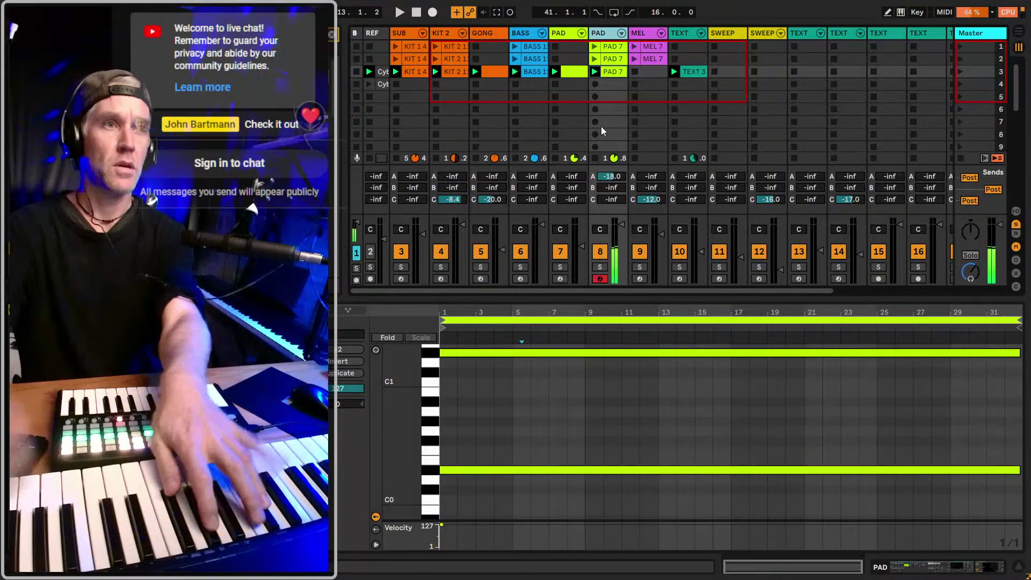
pyautogui.hotkey('shift', 'Tab')
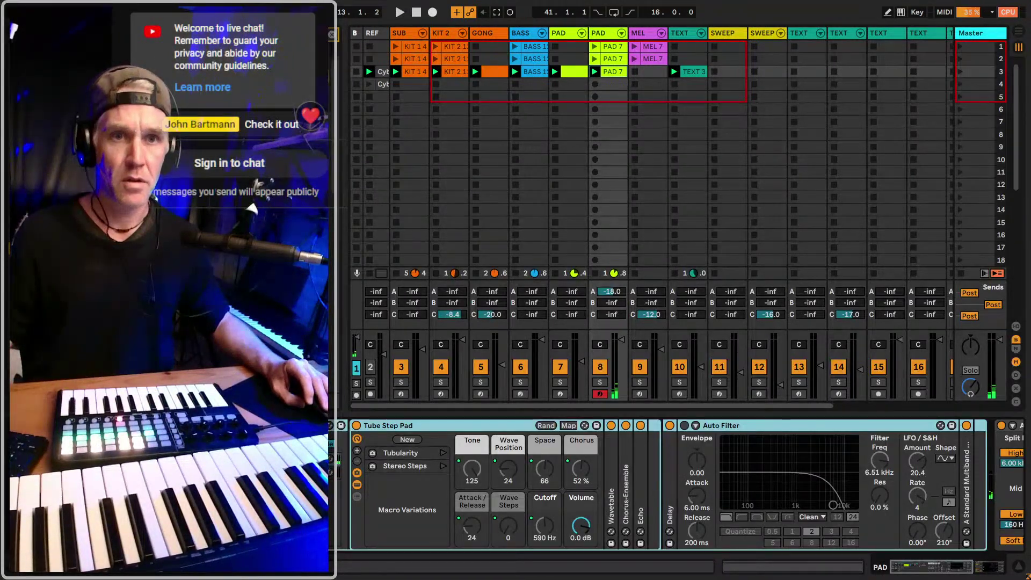
# Map the Cutoff macro of the Pad - Dark and Fragile rack to MIDI CC 48
pyautogui.hotkey('ctrl', 'm')
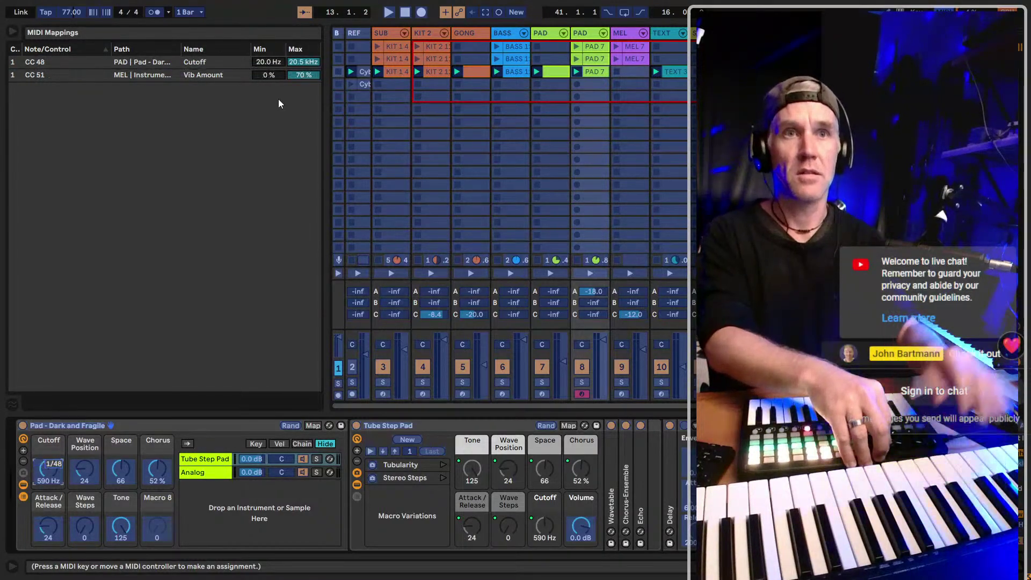
pyautogui.hotkey('ctrl', 'm')
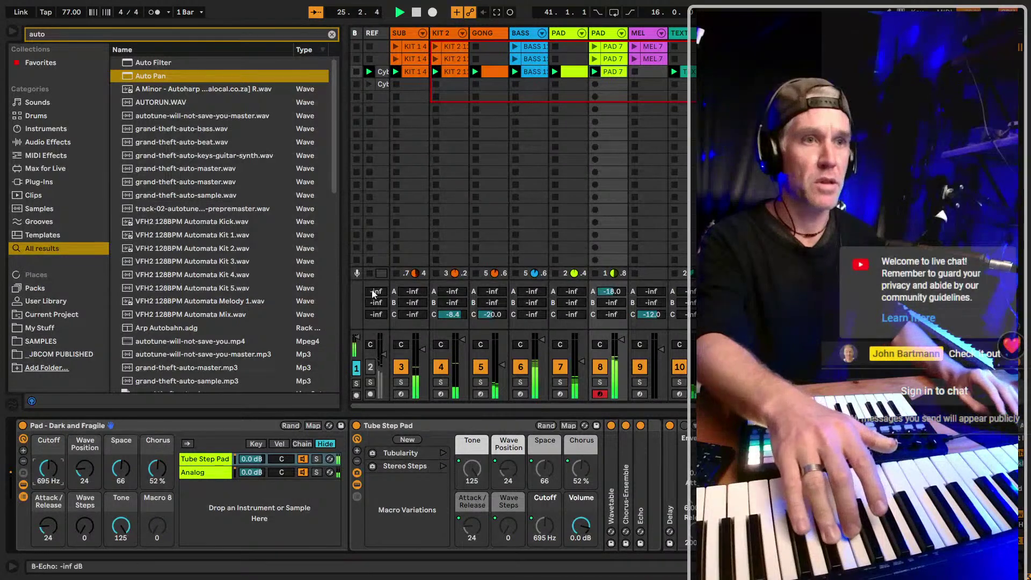
# Raise the track 7 PAD's volume slightly and set the Tube Step Pad and Analog chain volumes to 3.0 dB
pyautogui.moveTo(580, 374); pyautogui.dragTo(580, 371)
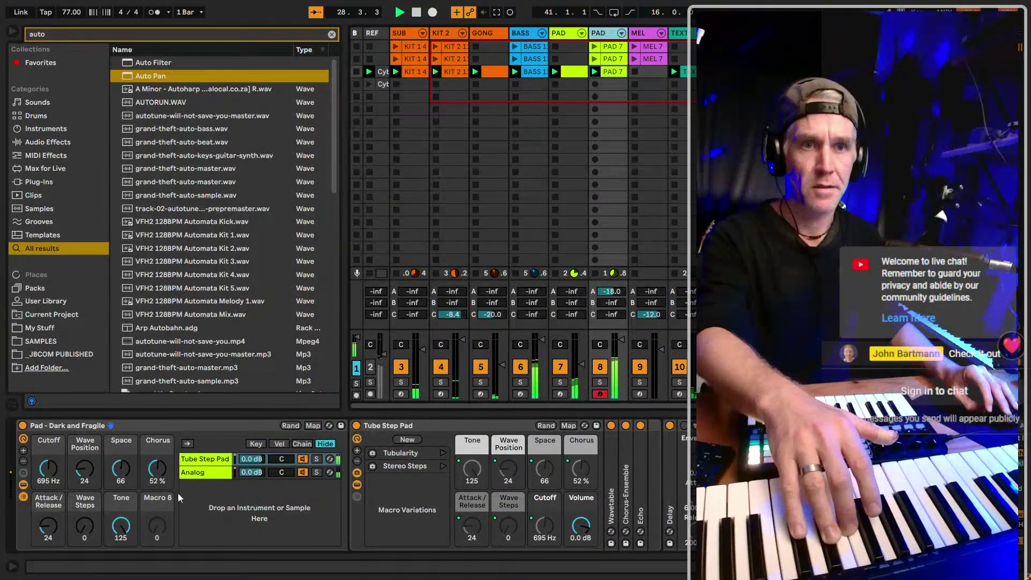
pyautogui.click(225, 472)
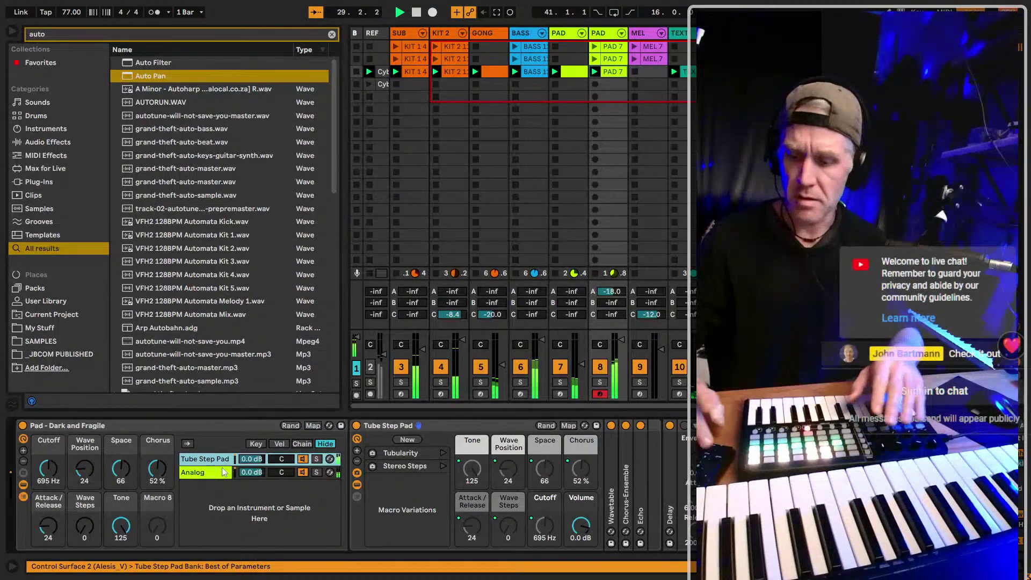
pyautogui.click(252, 471)
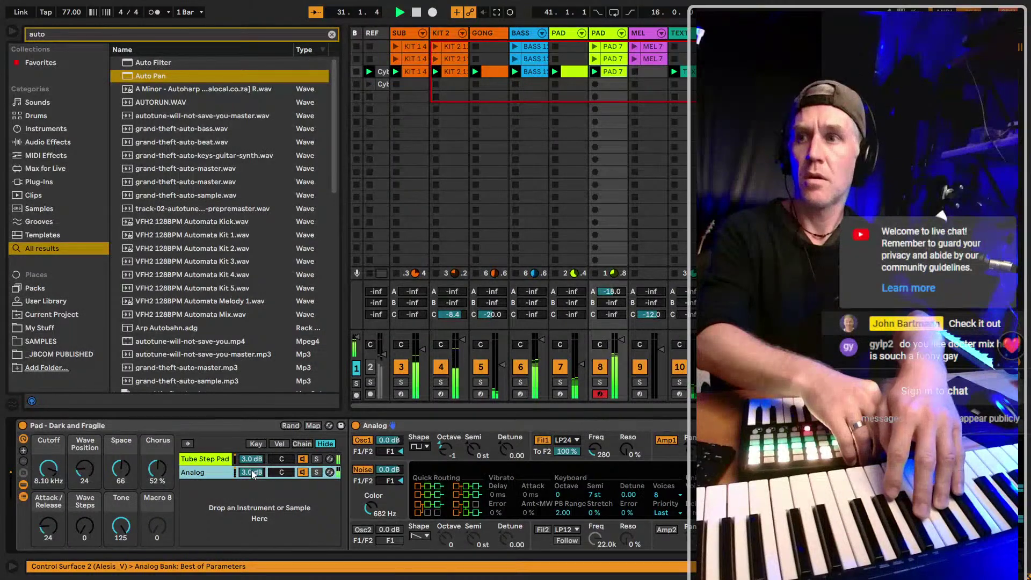
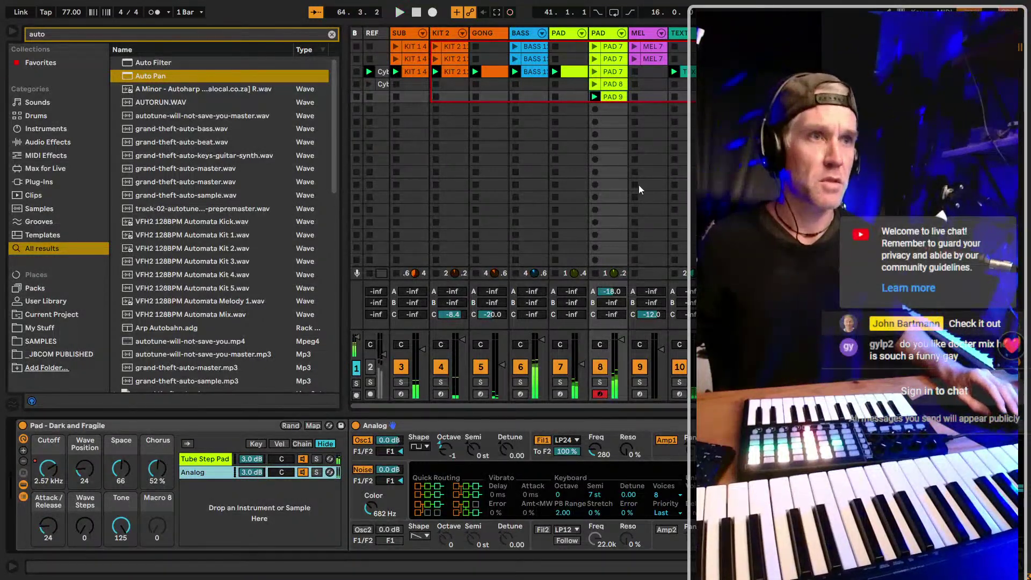
# Delete the PAD 8 and PAD 9 clips from the second pad track and select the instrument rack's Analog chain
pyautogui.moveTo(631, 95); pyautogui.dragTo(609, 84)
pyautogui.press('Delete')
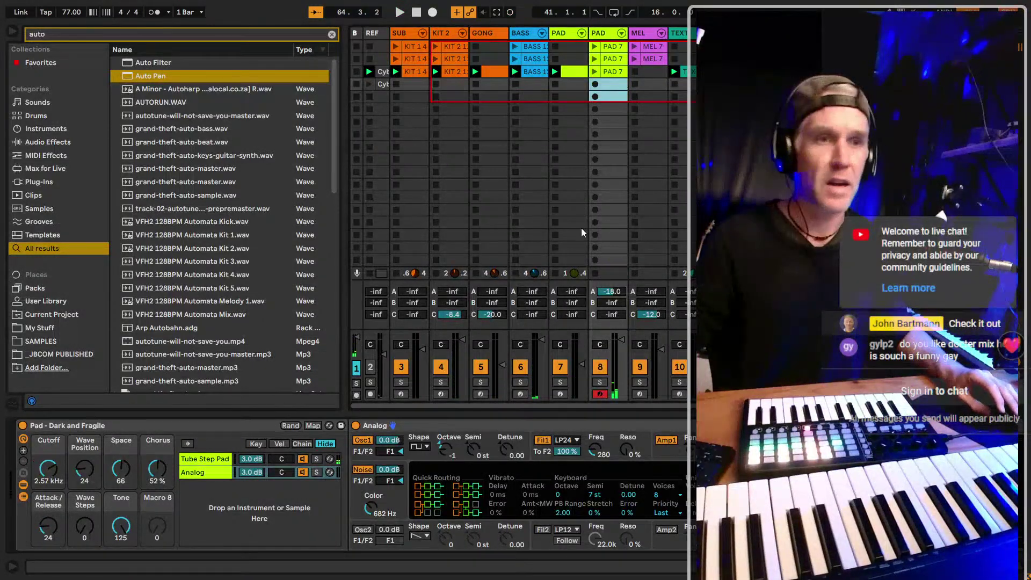
pyautogui.click(228, 477)
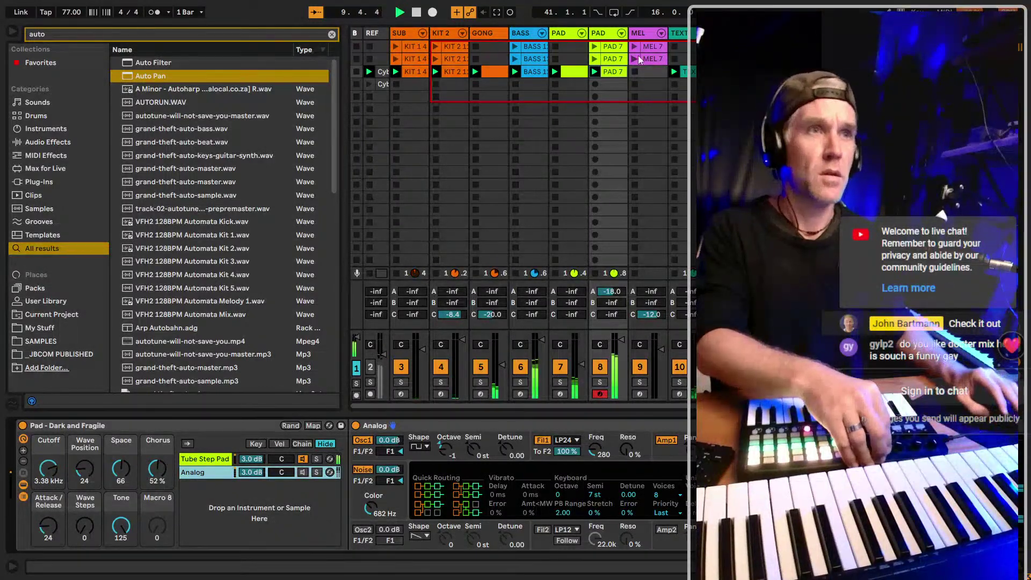
# Show the notes of the PAD 7 clip and overdub a played melody above its sustained low notes
pyautogui.hotkey('shift', 'Tab')
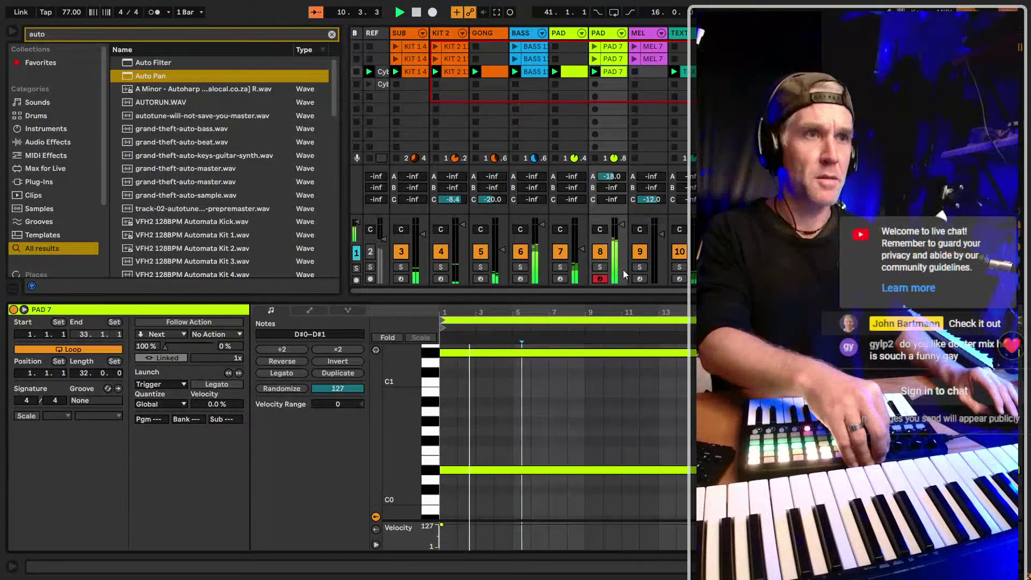
pyautogui.click(510, 12)
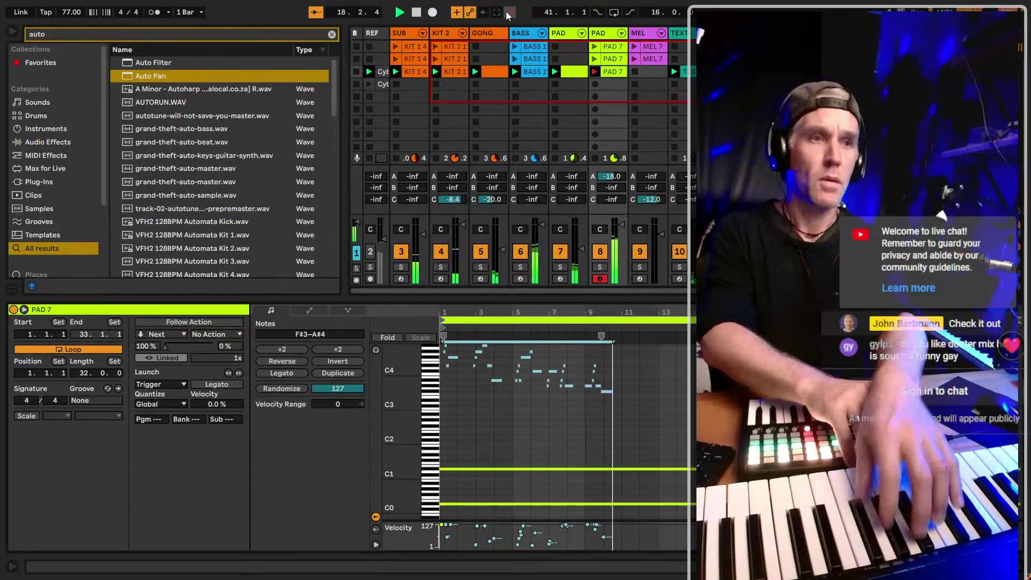
pyautogui.press('space')
# Delete the recorded melody notes from about bar 7.3 onward in the PAD 7 clip
pyautogui.moveTo(631, 406); pyautogui.dragTo(558, 349)
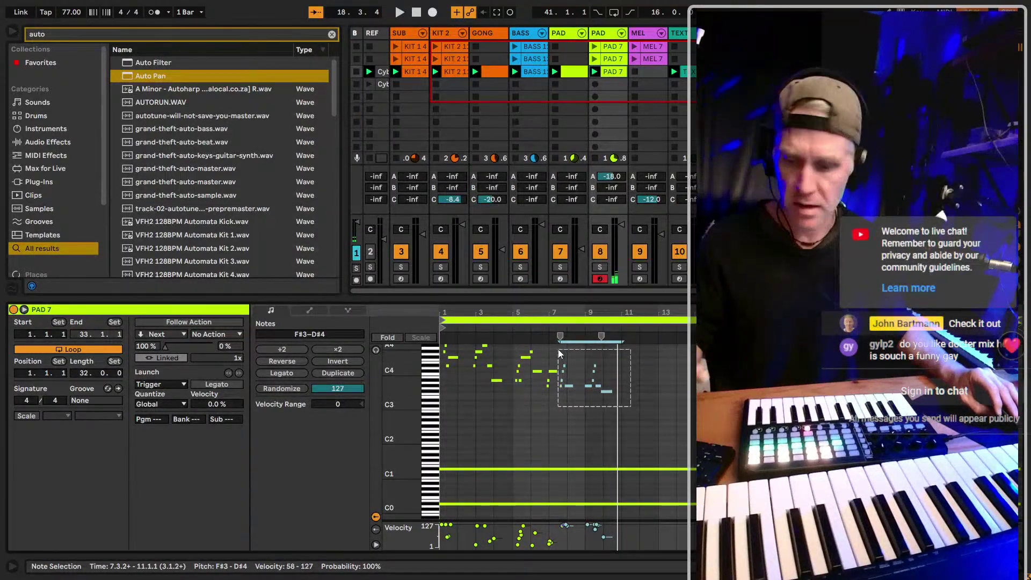
pyautogui.press('Delete')
pyautogui.click(561, 348)
# During playback, move the PAD 7 melody notes from about bar 3 onward two bars later
pyautogui.press('space')
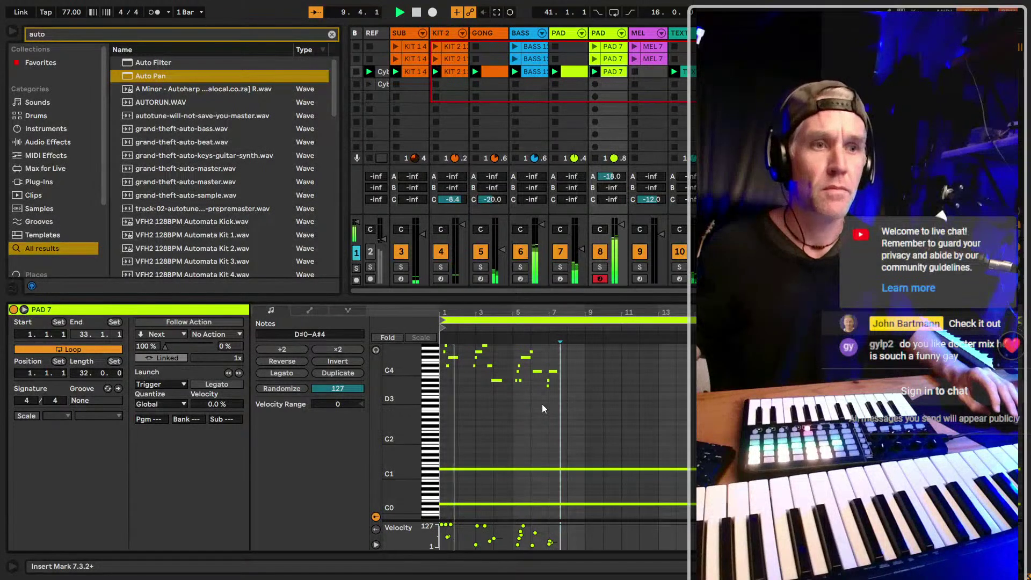
pyautogui.moveTo(592, 411); pyautogui.dragTo(471, 340)
pyautogui.moveTo(546, 391); pyautogui.dragTo(581, 391)
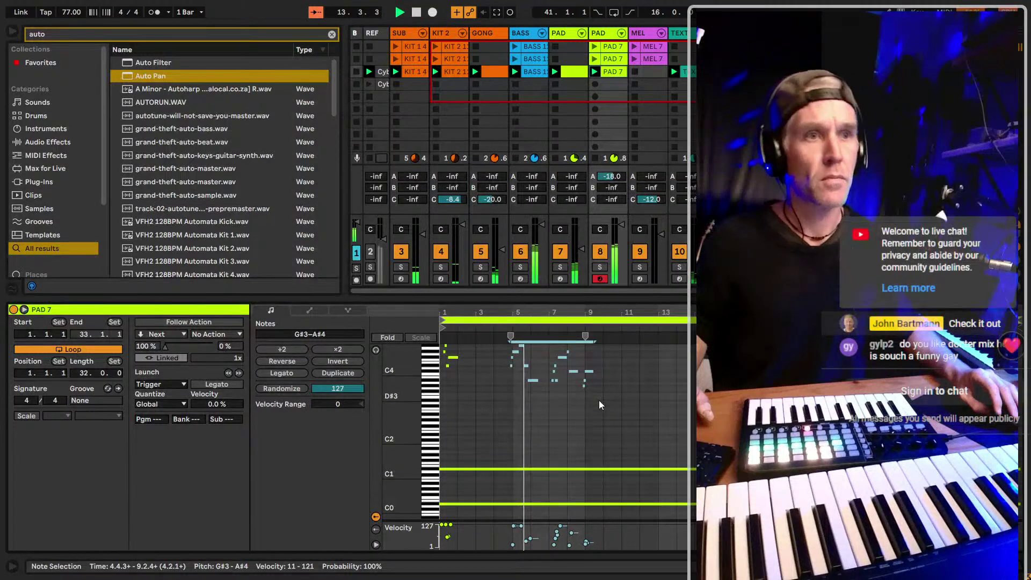
# Transpose the A#3 note just before bar 6 in the PAD 7 clip up to G#4 and play the result
pyautogui.click(533, 379)
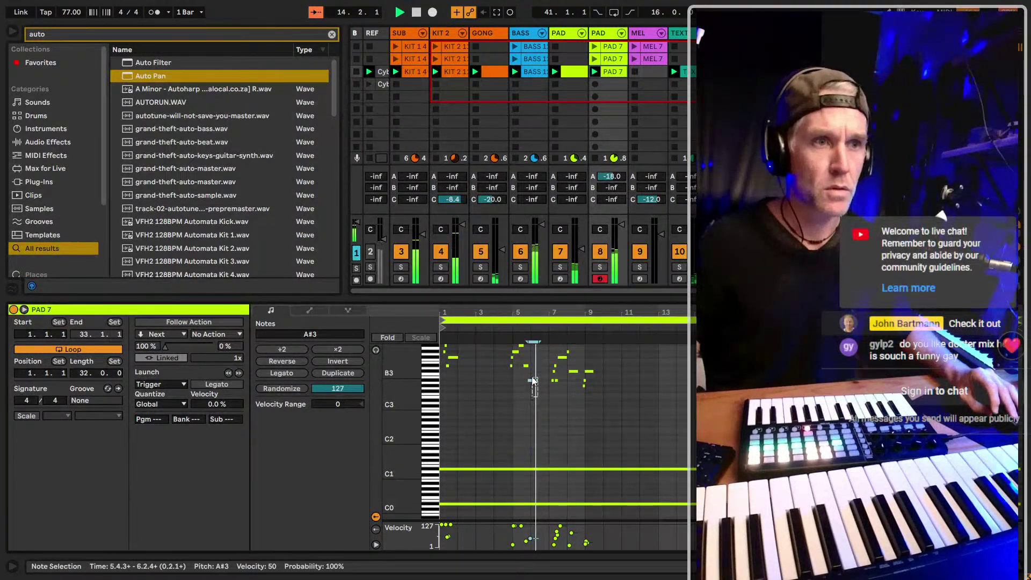
pyautogui.press('Up')
pyautogui.press('Up')
pyautogui.press('Up')
pyautogui.press('Up')
pyautogui.press('Up')
pyautogui.press('Up')
pyautogui.press('Up')
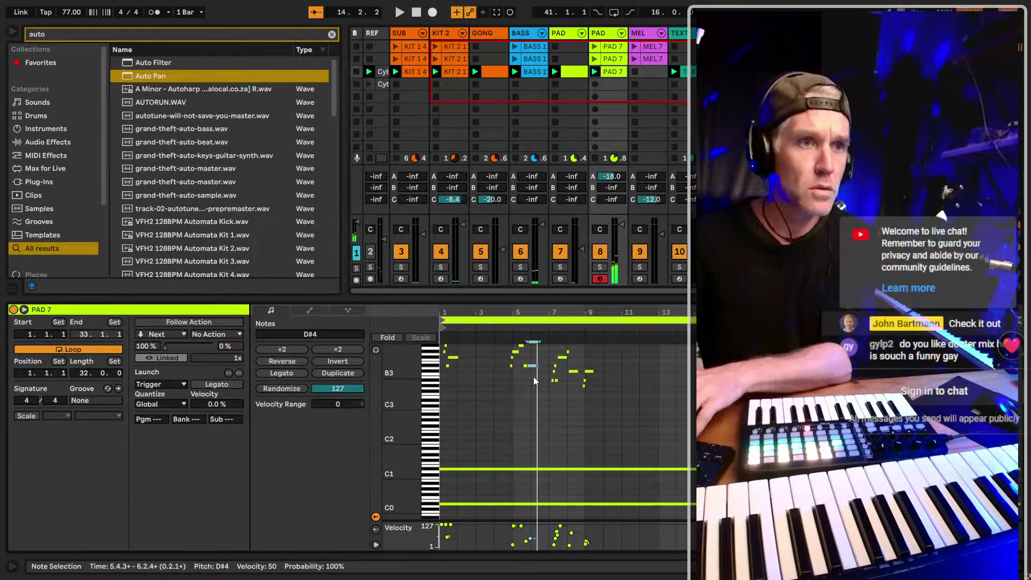
pyautogui.press('Up')
pyautogui.press('Up')
pyautogui.press('Up')
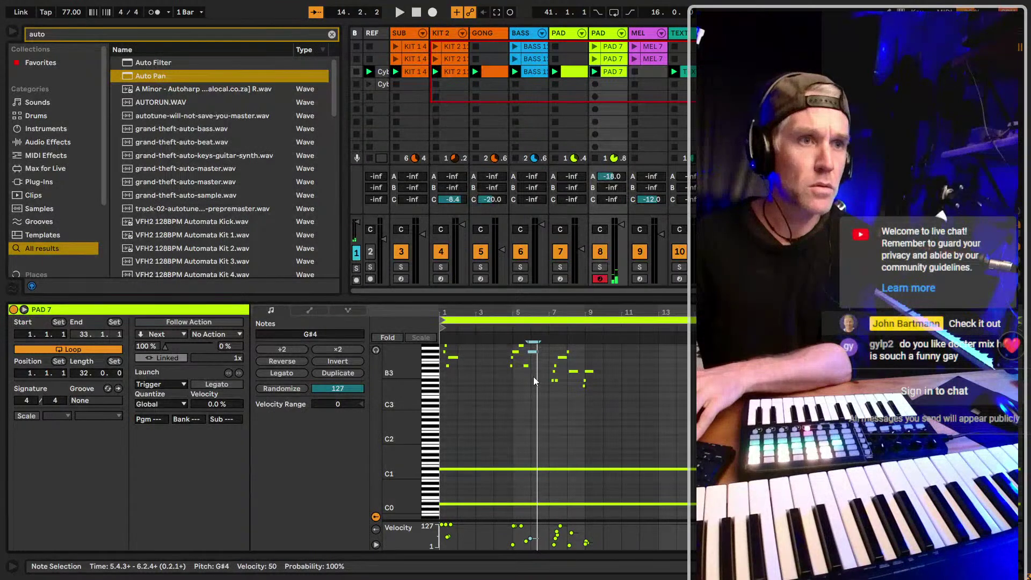
pyautogui.press('space')
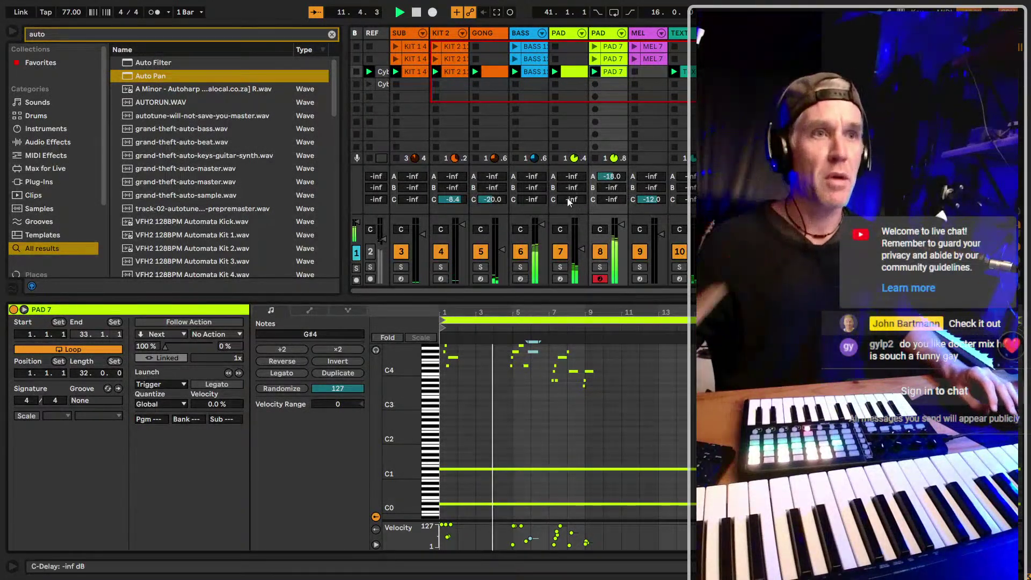
# Move the gong clip's B2 and C3 notes to start at bar 2 and set the gong track's C send to -11.6 dB
pyautogui.click(495, 76)
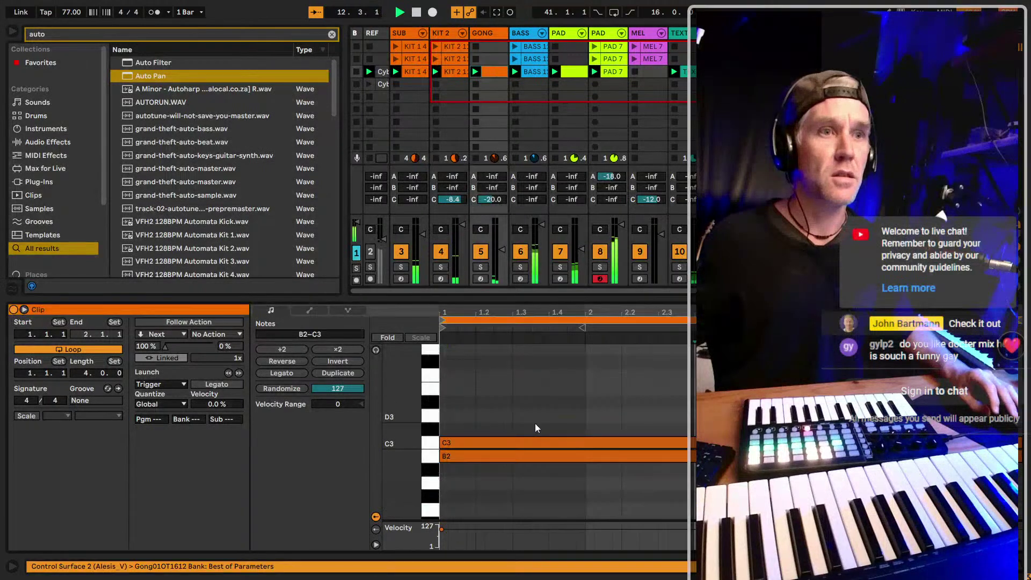
pyautogui.click(484, 456)
pyautogui.moveTo(462, 448); pyautogui.dragTo(628, 447)
pyautogui.press('space')
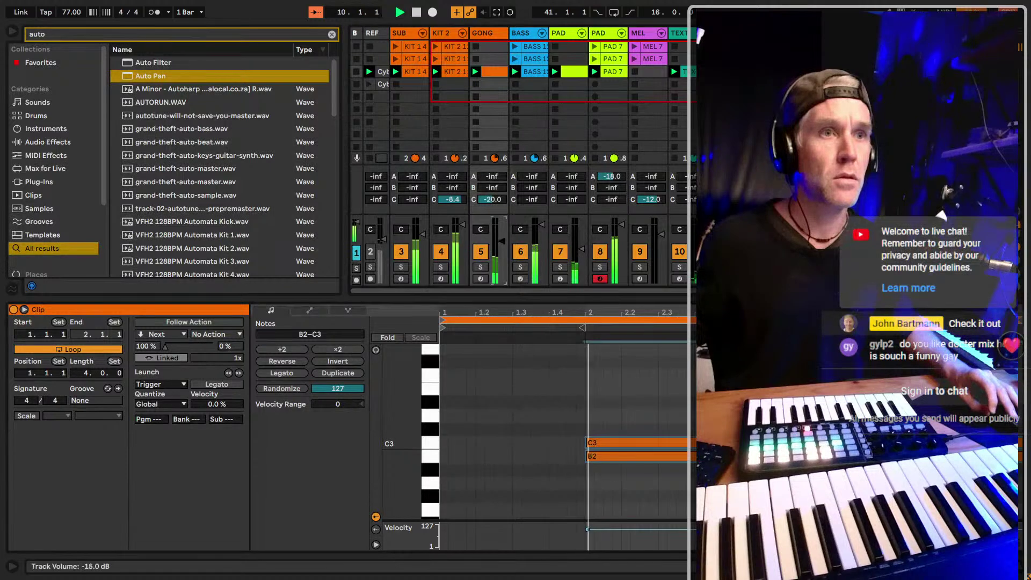
pyautogui.moveTo(612, 315); pyautogui.dragTo(611, 311)
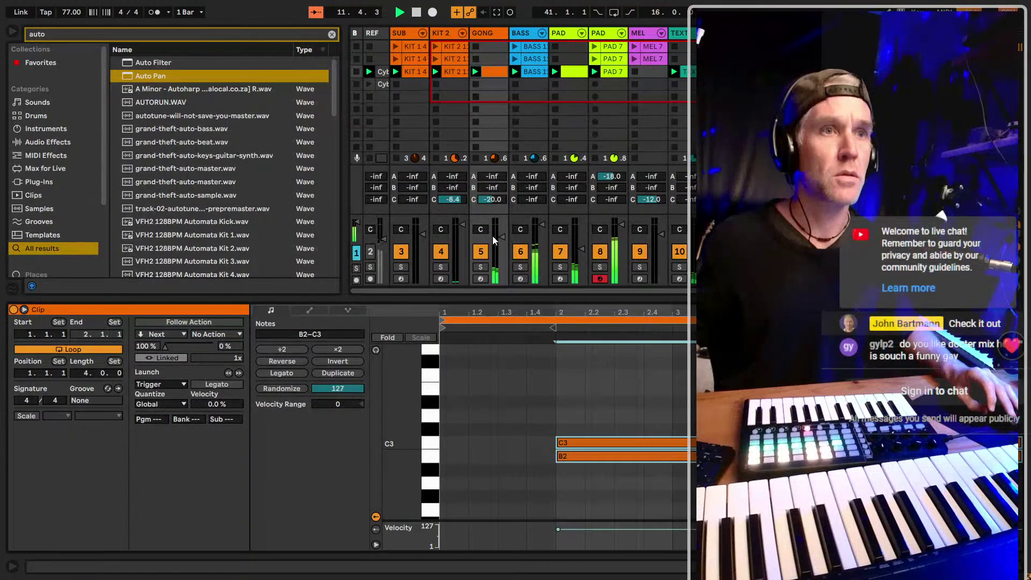
pyautogui.moveTo(499, 200); pyautogui.dragTo(500, 199)
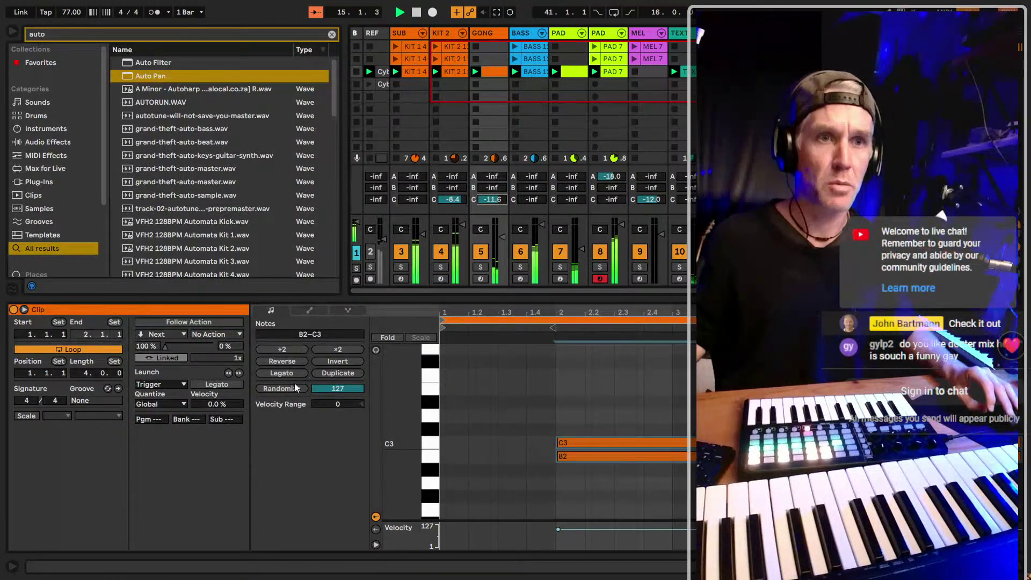
# Duplicate the gong clip's contents to an eight-bar loop and move the duplicated B2 and C3 notes to start at bar 7
pyautogui.click(344, 376)
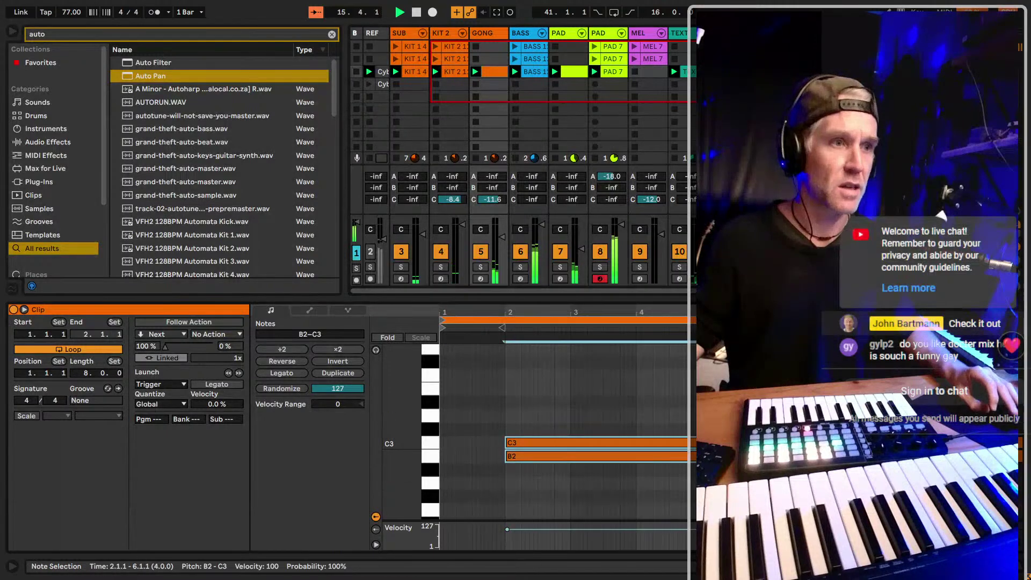
pyautogui.moveTo(806, 425); pyautogui.dragTo(870, 484)
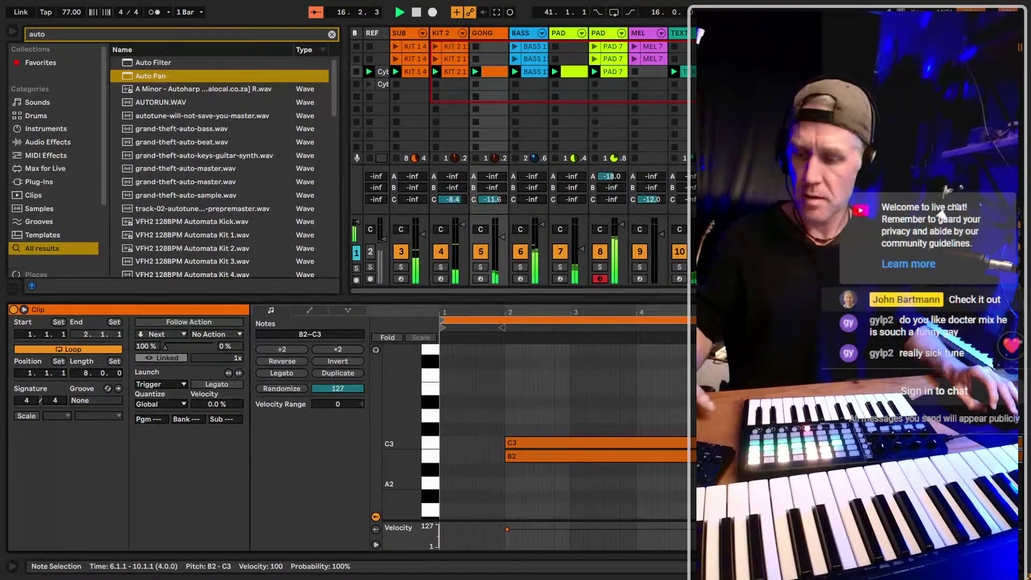
pyautogui.press('Right')
pyautogui.press('Right')
pyautogui.press('Right')
pyautogui.press('Right')
pyautogui.press('Right')
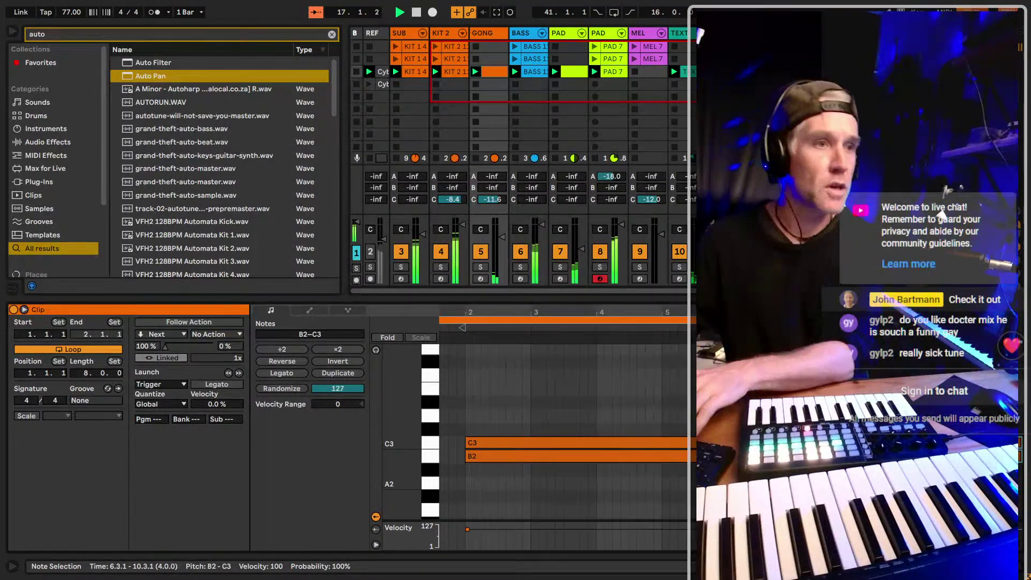
# Delete the melody notes that start within bar 7 of the PAD 7 clip and play the result
pyautogui.click(622, 78)
pyautogui.click(622, 78)
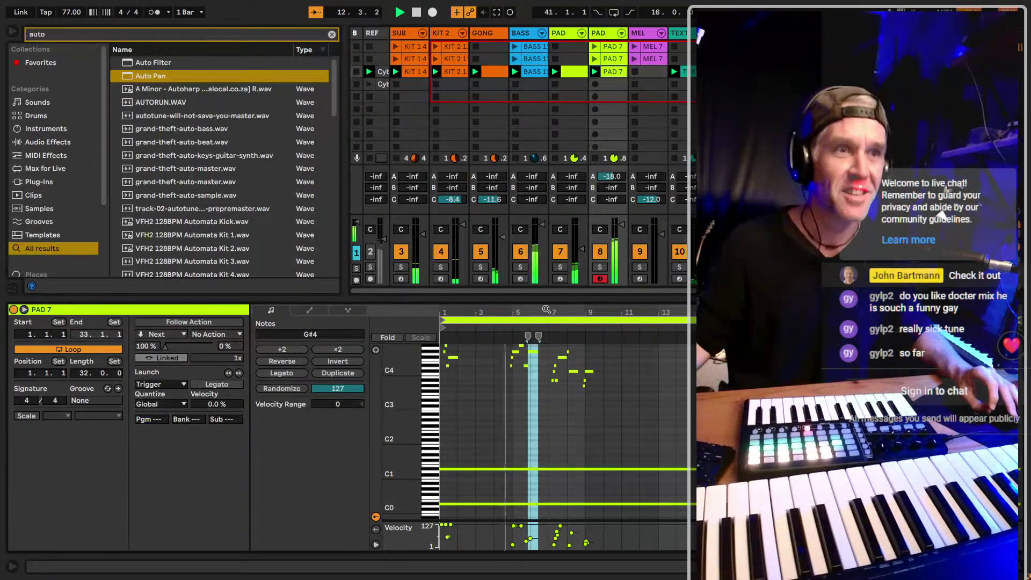
pyautogui.moveTo(546, 309)
pyautogui.mouseDown()
pyautogui.moveTo(546, 322)
pyautogui.moveTo(560, 310)
pyautogui.mouseUp()
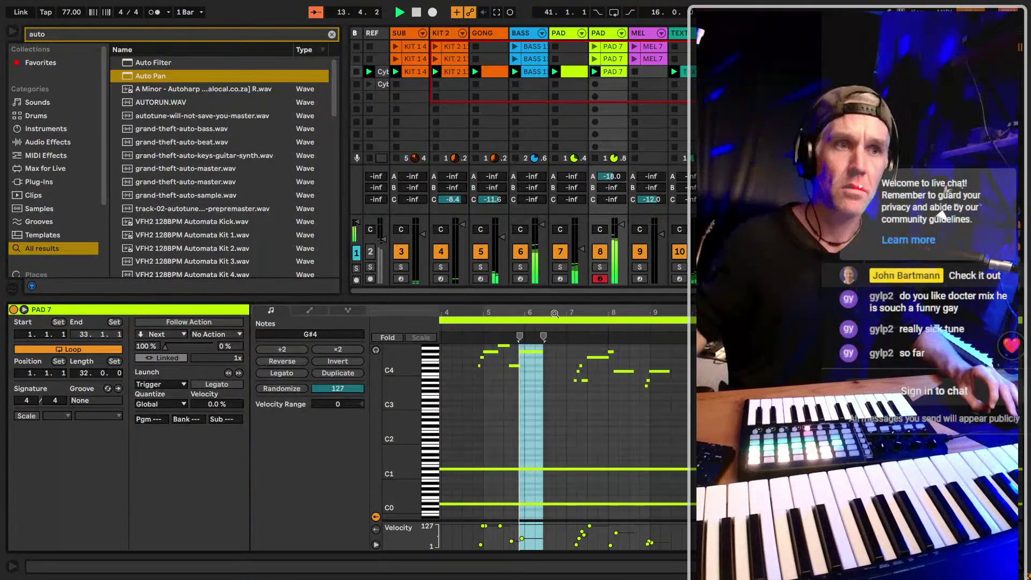
pyautogui.click(497, 71)
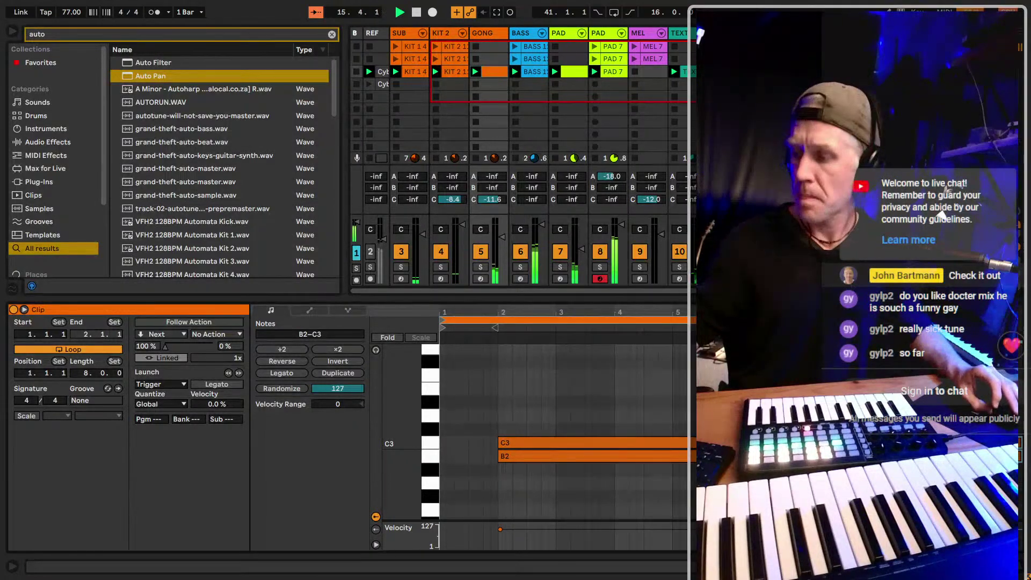
pyautogui.hotkey('shift', 'Tab')
pyautogui.click(611, 75)
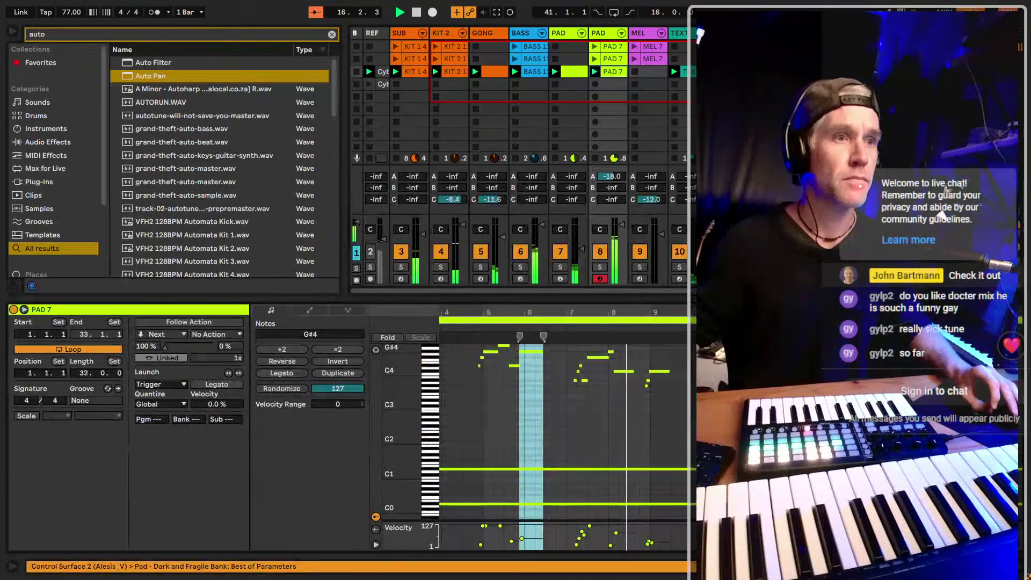
pyautogui.moveTo(555, 402); pyautogui.dragTo(610, 354)
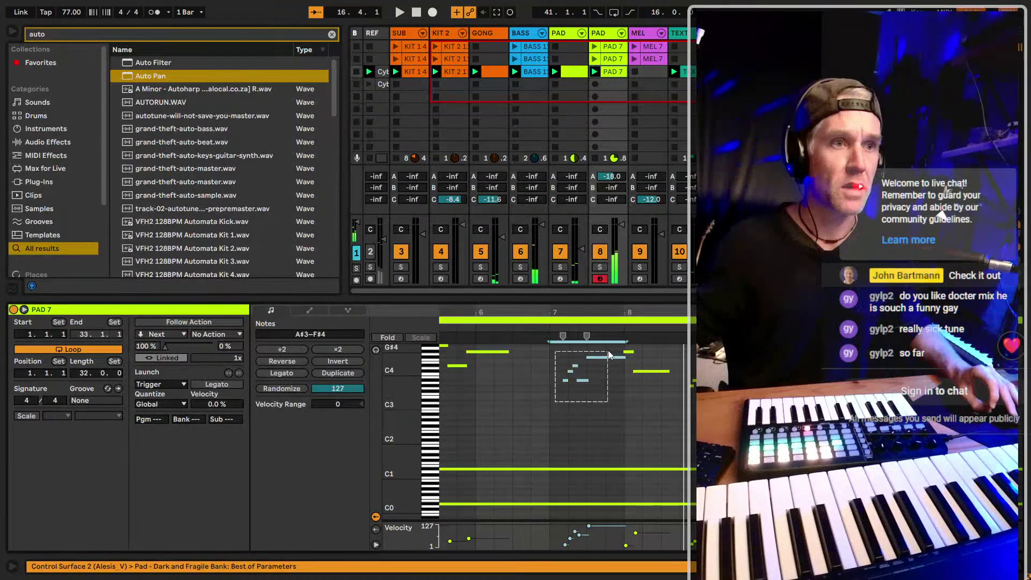
pyautogui.press('Delete')
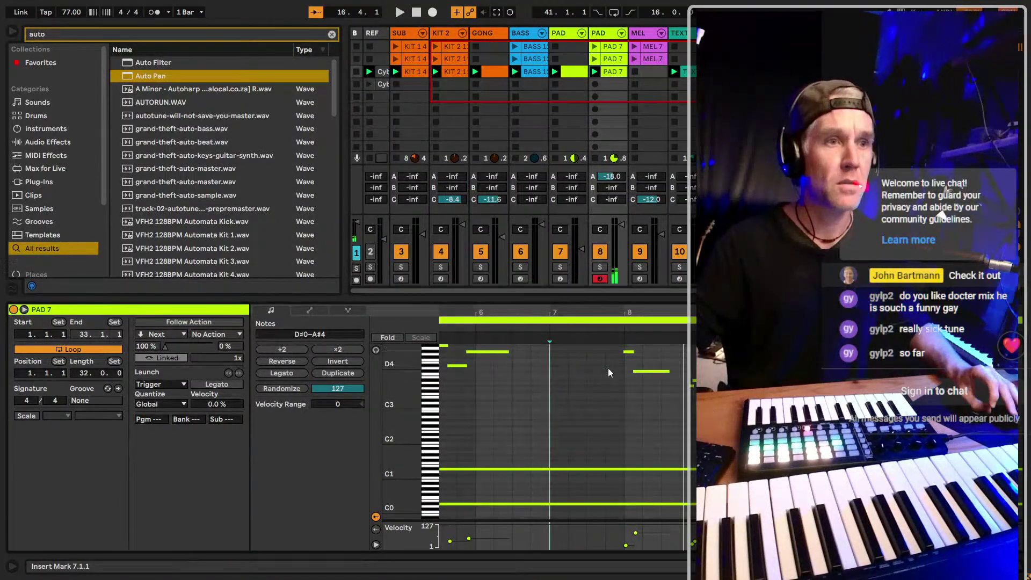
pyautogui.press('space')
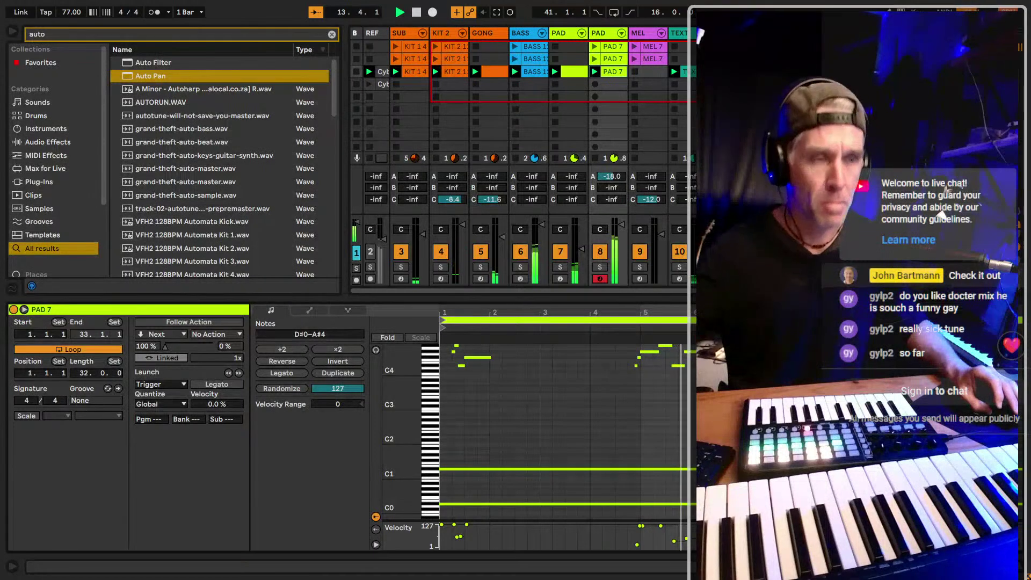
# Delete the two melody notes around bar 8 of the PAD 7 clip and raise the long note at bar 9 slightly in pitch
pyautogui.click(490, 76)
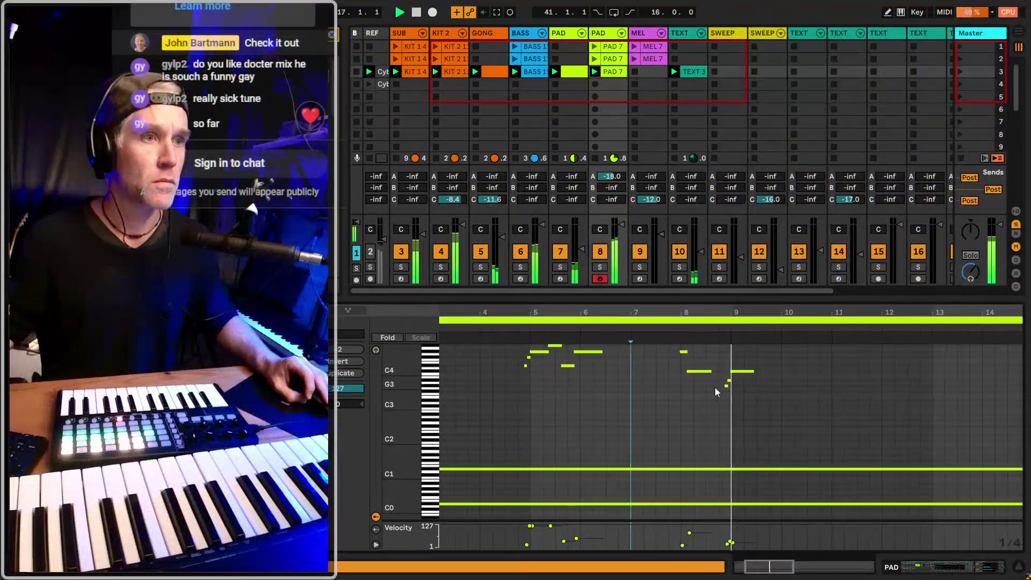
pyautogui.moveTo(714, 388); pyautogui.dragTo(665, 341)
pyautogui.press('Delete')
pyautogui.click(744, 371)
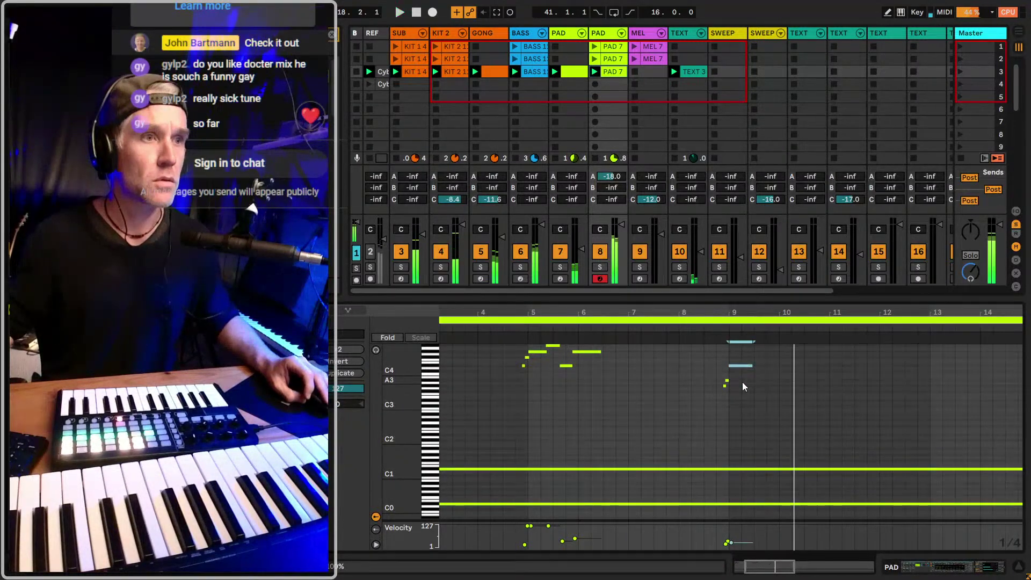
# Turn off looping for the gong clip and extend its end marker to about bar 11
pyautogui.click(497, 72)
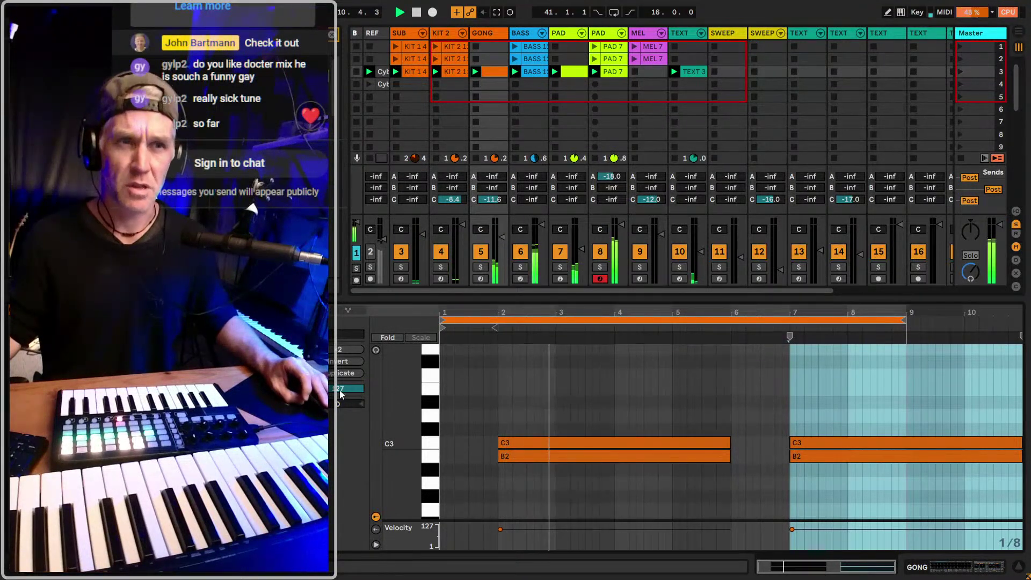
pyautogui.hotkey('ctrl', 'l')
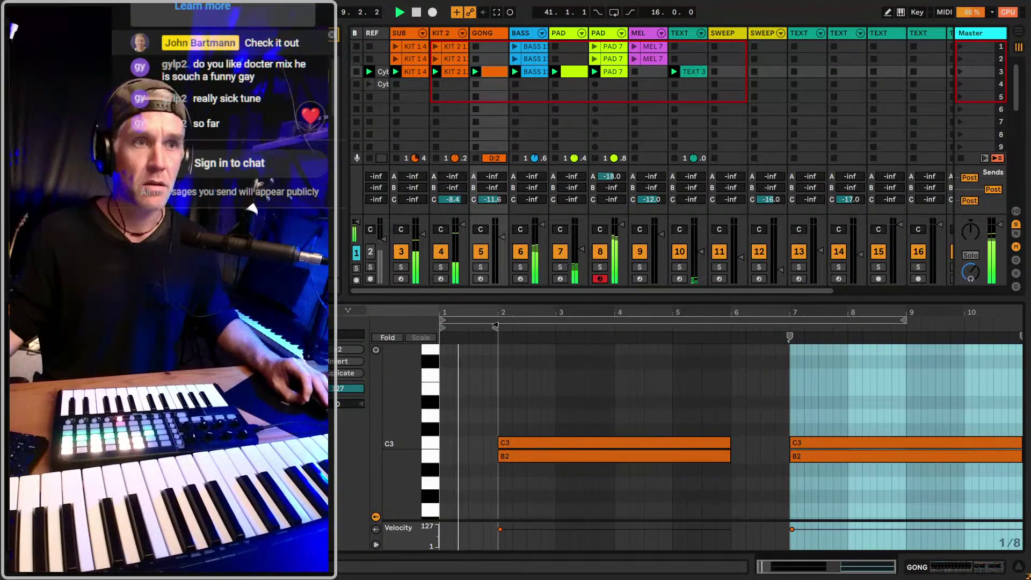
pyautogui.hscroll(2, 730, 376)
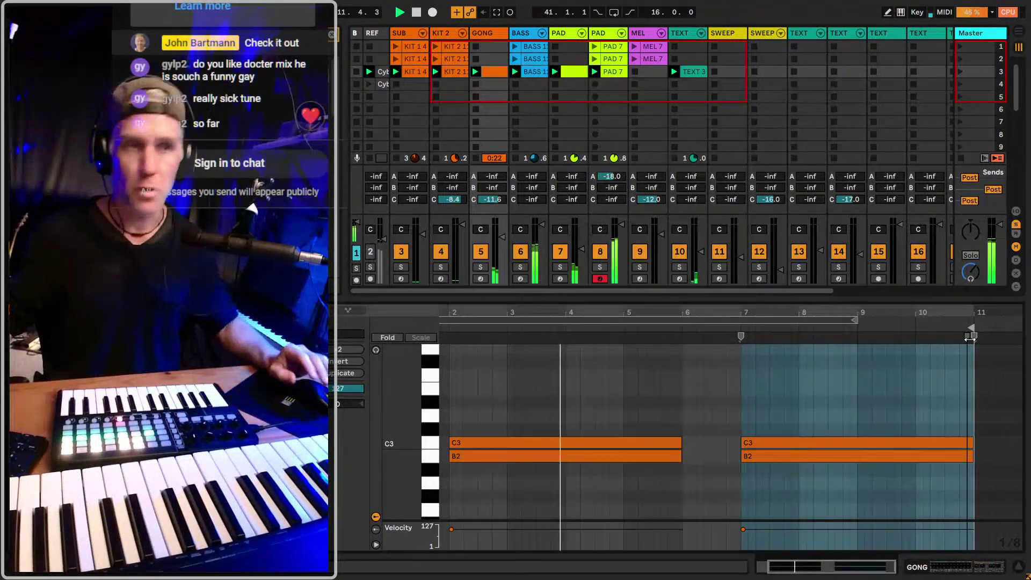
pyautogui.hscroll(-3, 678, 307)
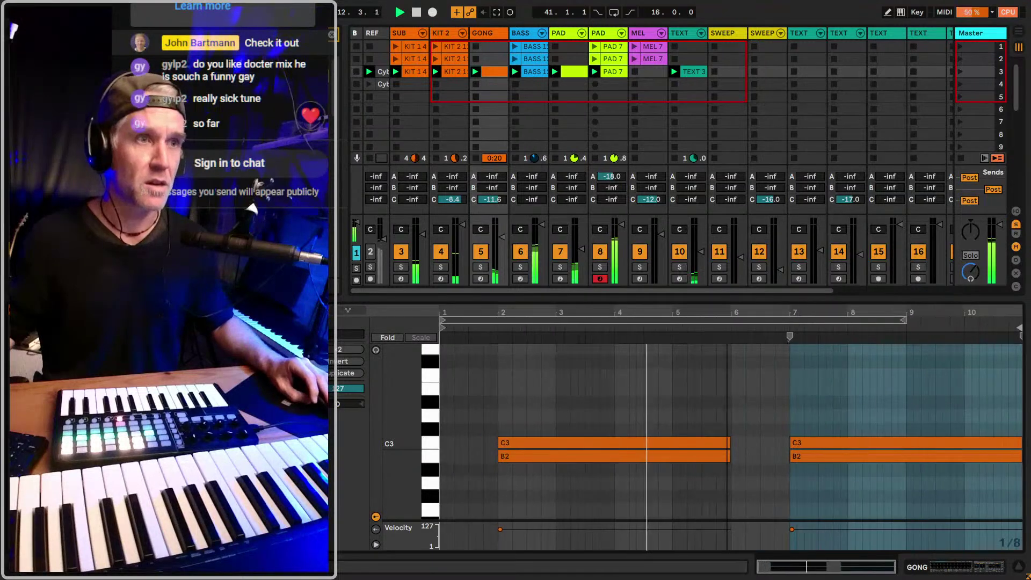
# Reopen the gong clip and select all of its B2 and C3 notes
pyautogui.click(487, 72)
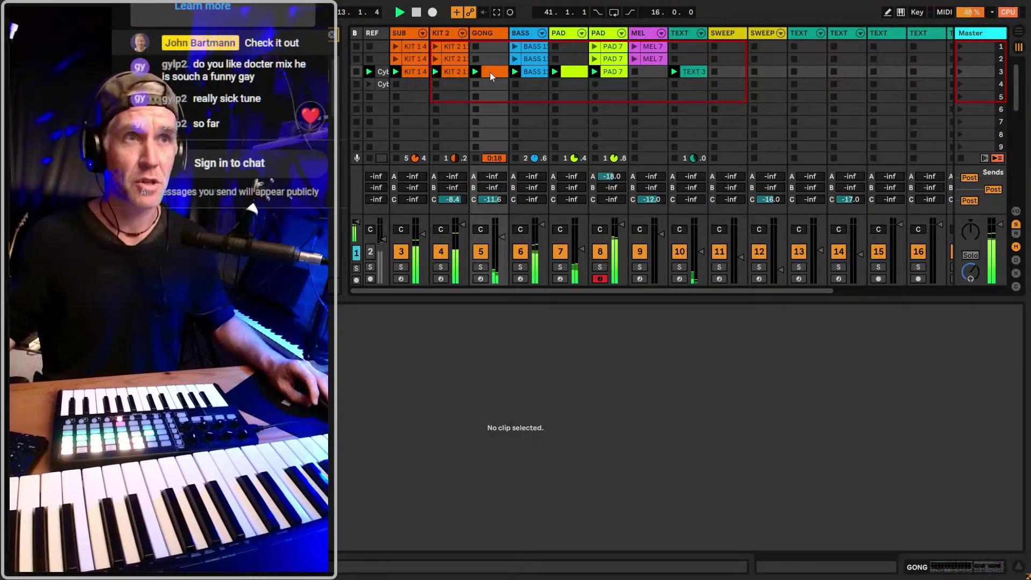
pyautogui.click(490, 71)
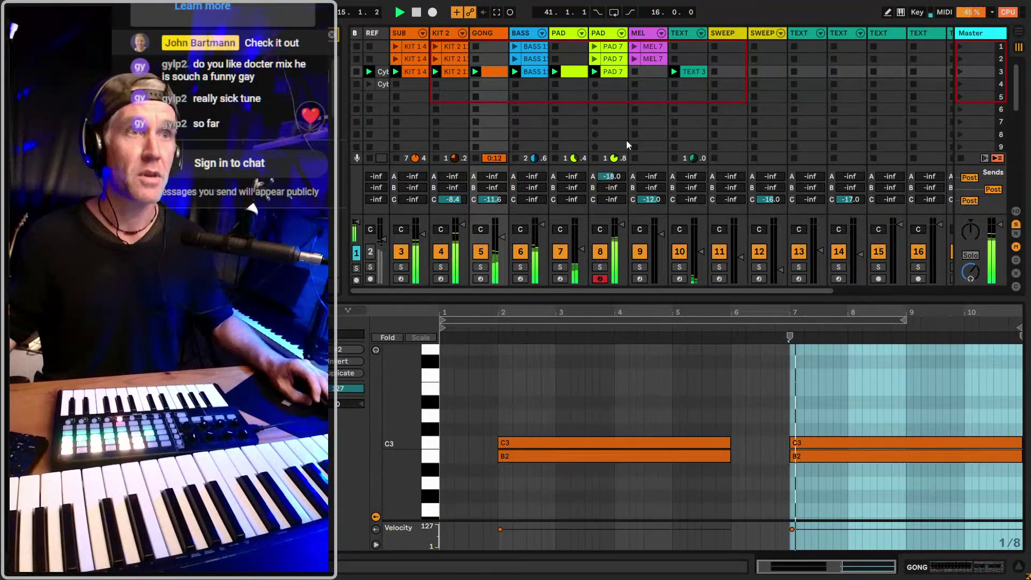
pyautogui.moveTo(621, 410); pyautogui.dragTo(841, 483)
pyautogui.click(494, 73)
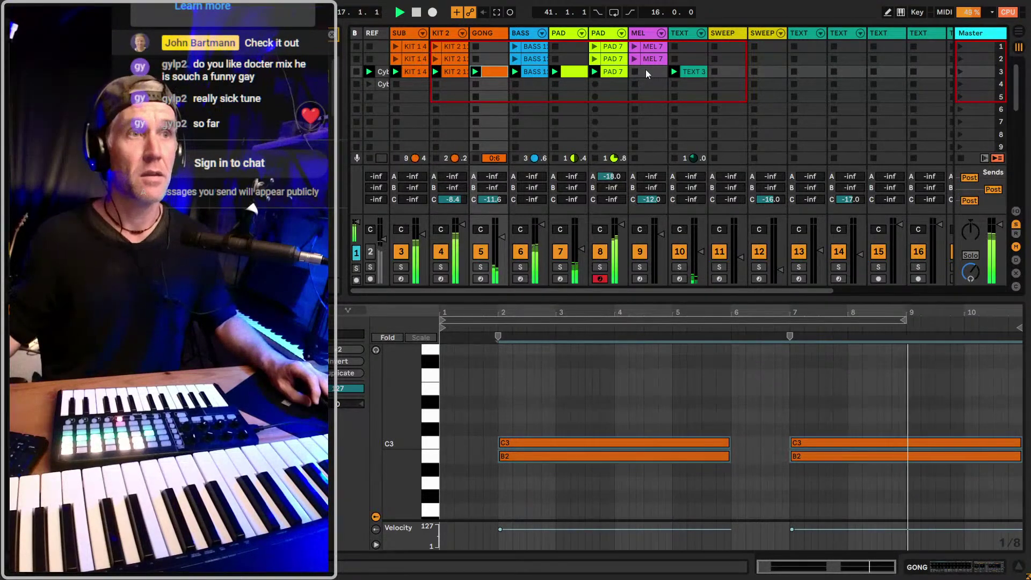
# Delete the short notes and long note of the melody phrase around bar 9 of the row 3 PAD 7 clip
pyautogui.click(610, 75)
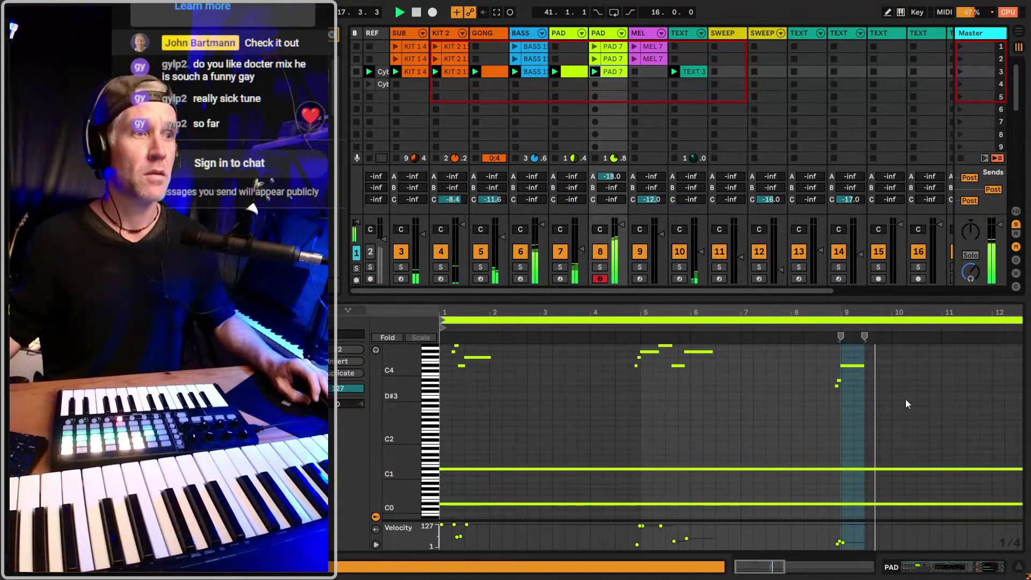
pyautogui.click(862, 367)
pyautogui.moveTo(863, 367); pyautogui.dragTo(879, 367)
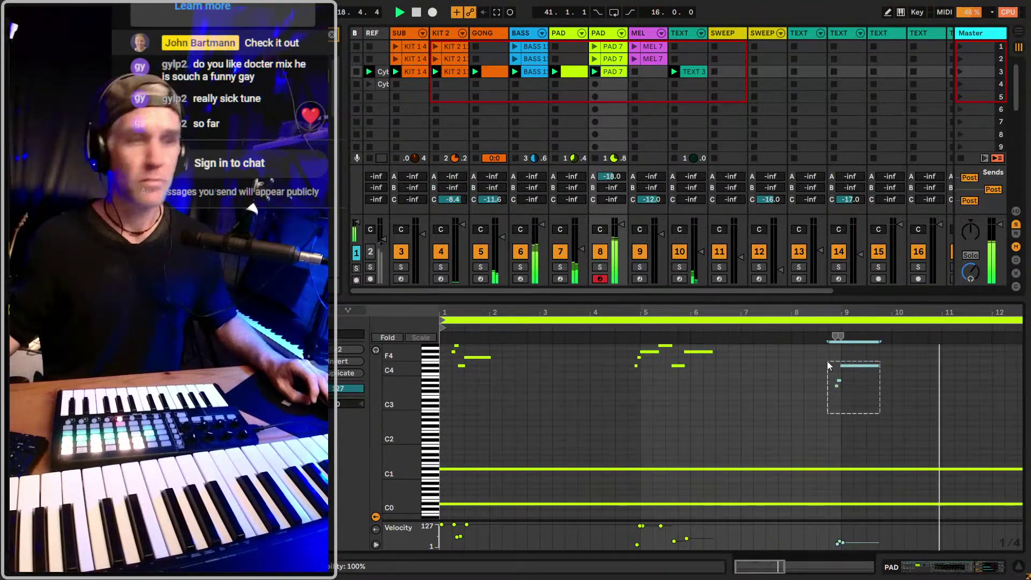
pyautogui.press('Delete')
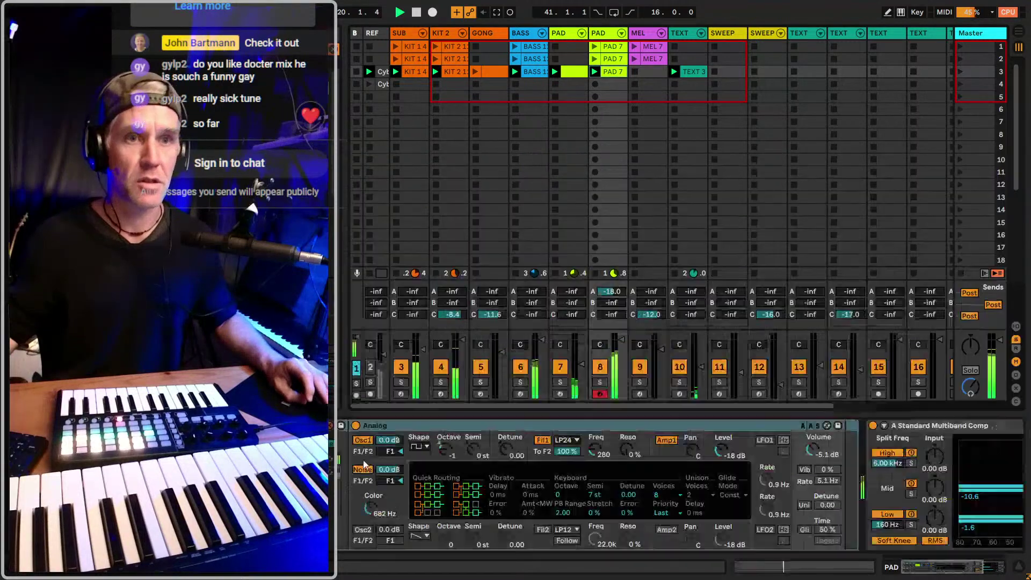
# Shorten the sustained notes of the row 3 PAD 7 clip so they end at about bar 13
pyautogui.hotkey('shift', 'Tab')
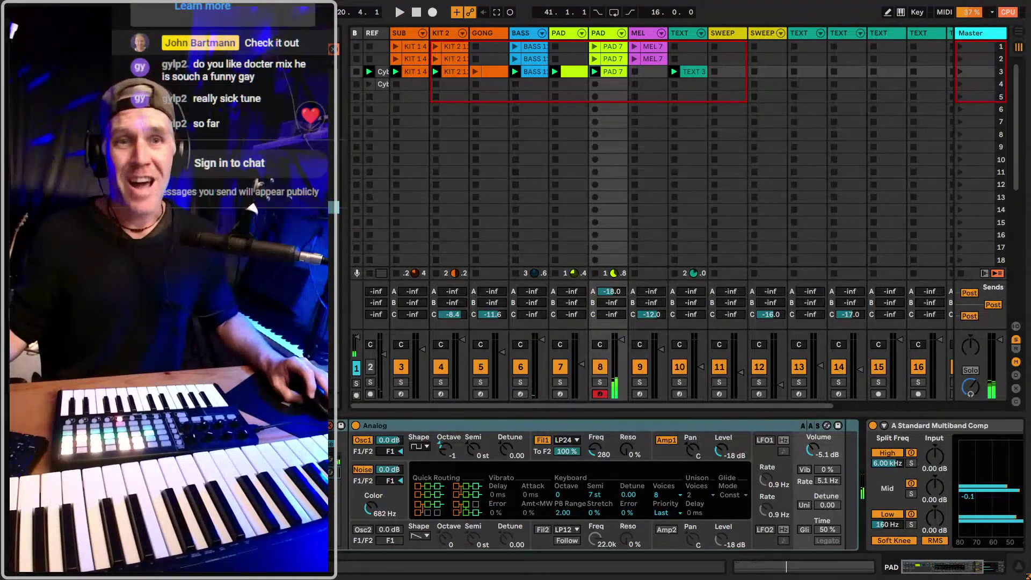
pyautogui.doubleClick(612, 72)
pyautogui.moveTo(734, 313); pyautogui.dragTo(734, 296)
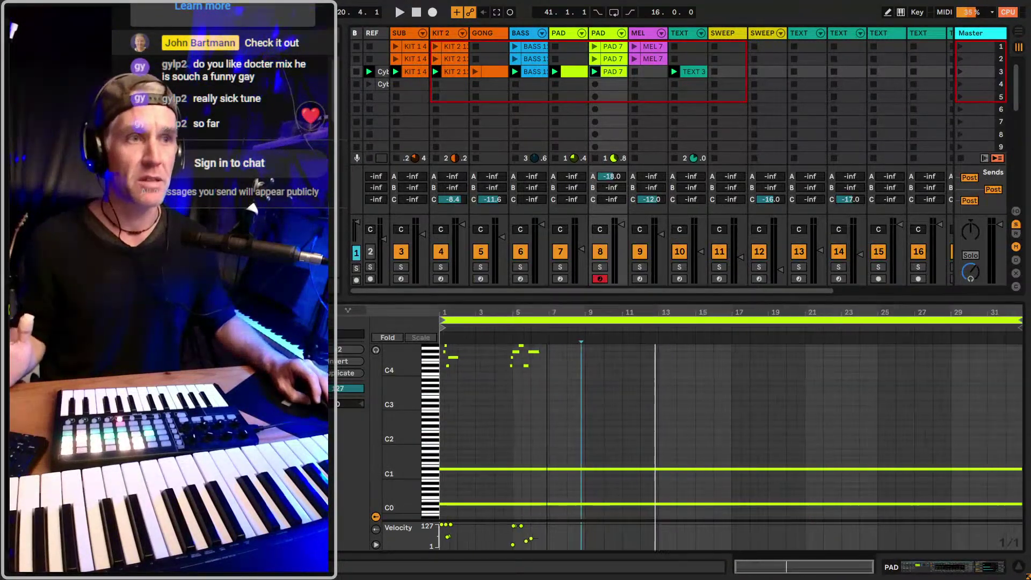
pyautogui.click(1016, 504)
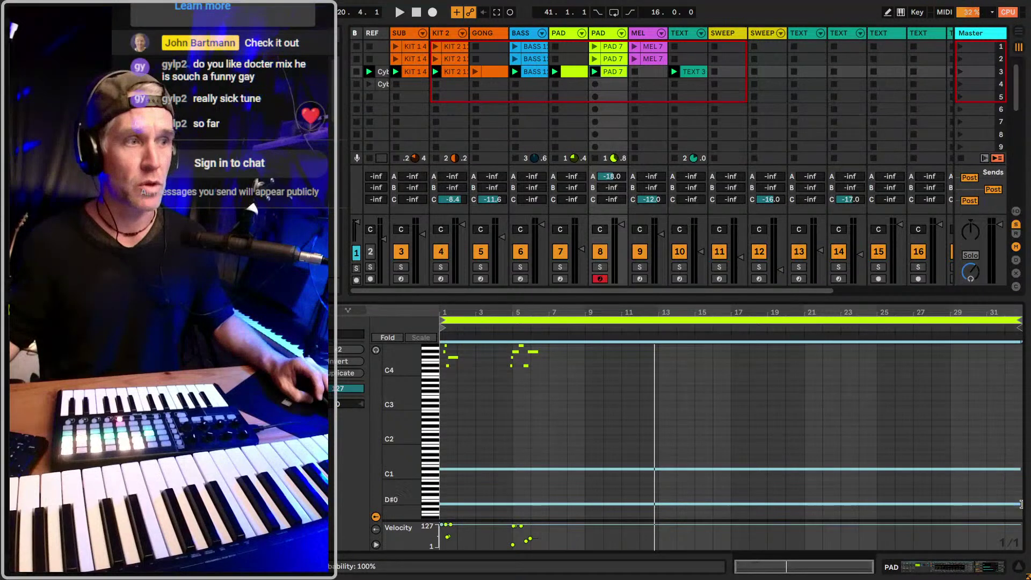
pyautogui.moveTo(1020, 504); pyautogui.dragTo(656, 496)
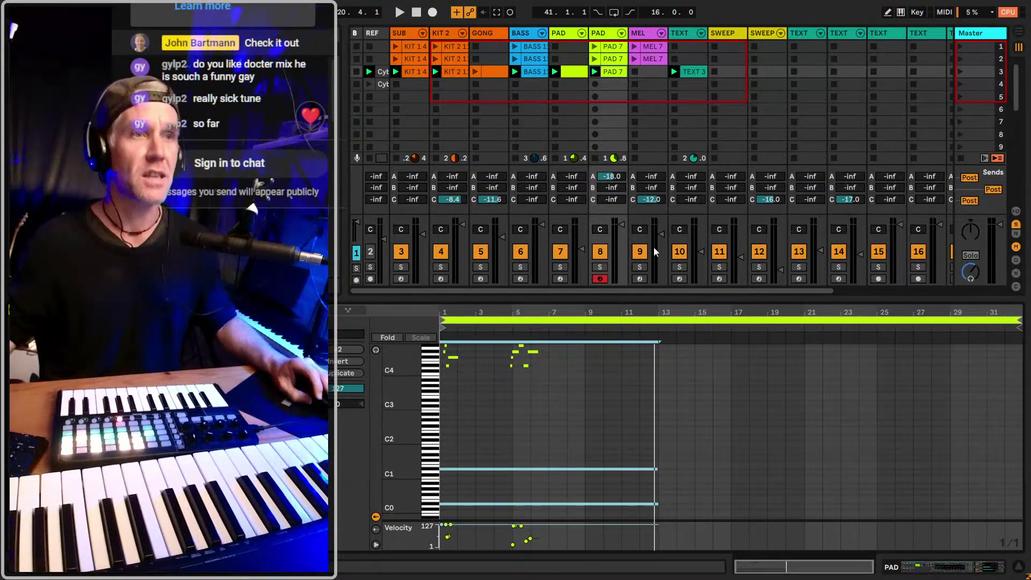
# Set the PAD 7 clip's loop region to bars 1 to 13 and turn off its looping
pyautogui.click(615, 76)
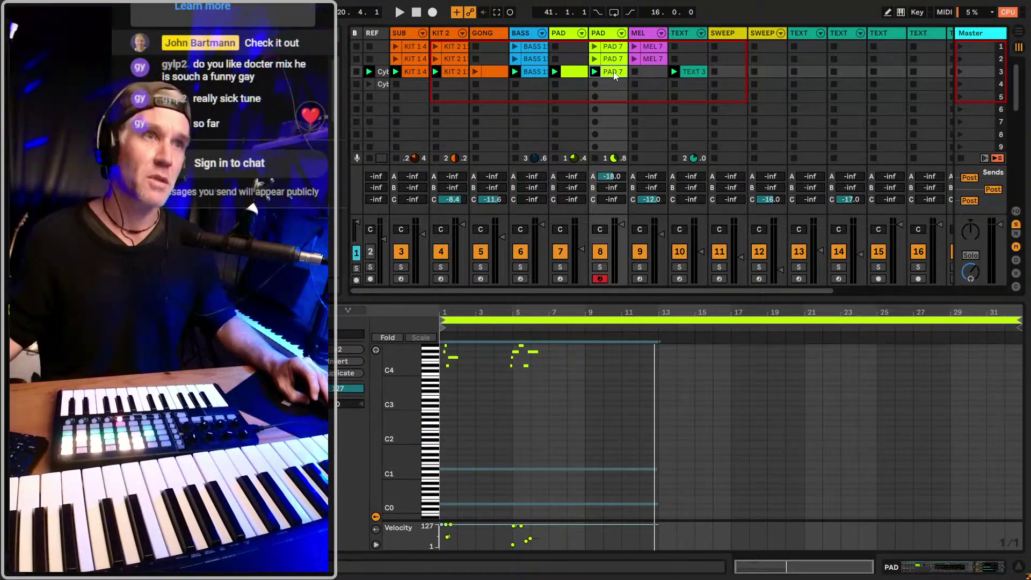
pyautogui.click(655, 323)
pyautogui.click(763, 341)
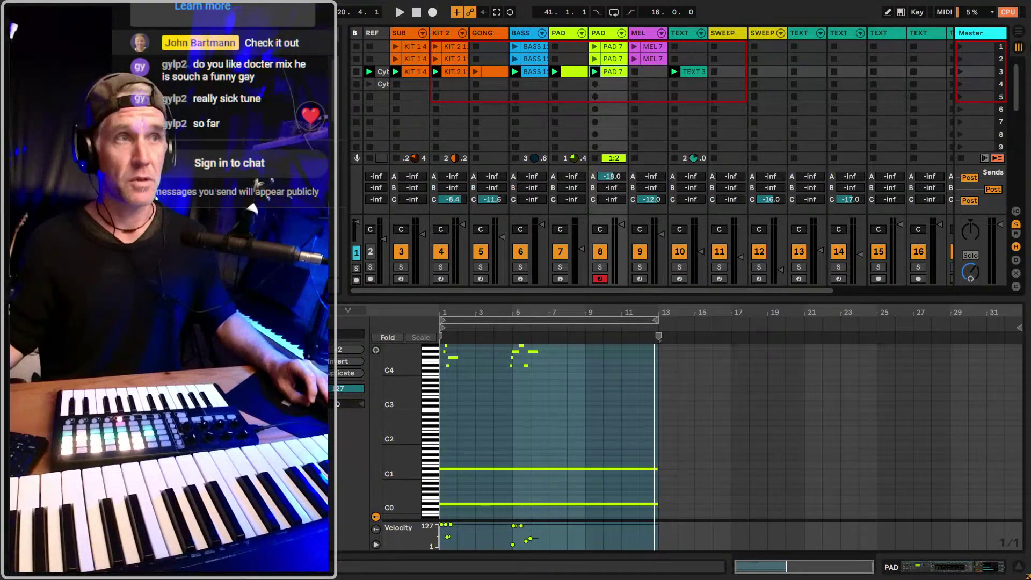
# Play back scenes 2 and 3 and examine the TEXT 3 and KIT 2 clips of scene 3
pyautogui.click(980, 71)
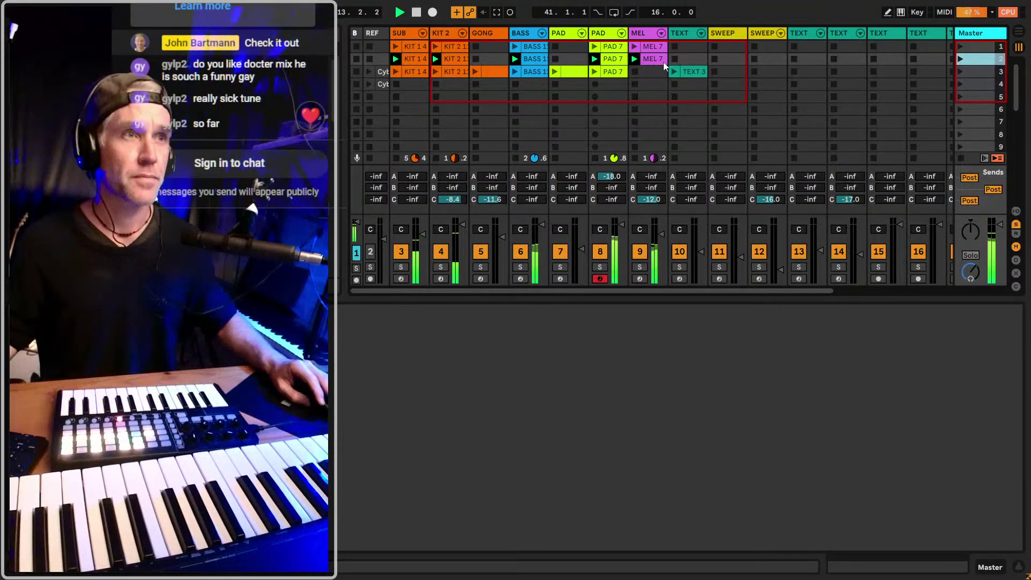
pyautogui.click(727, 72)
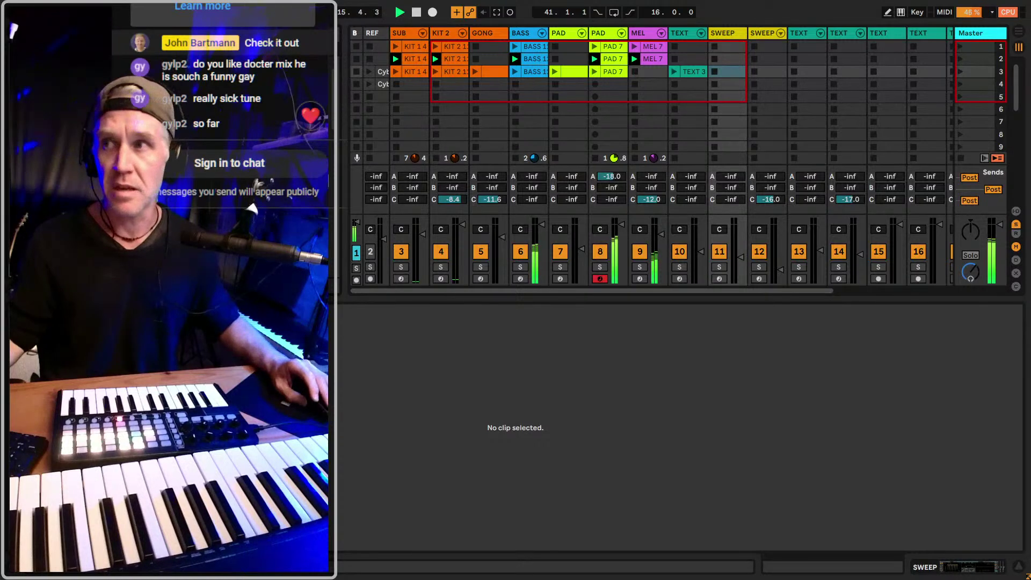
pyautogui.click(683, 71)
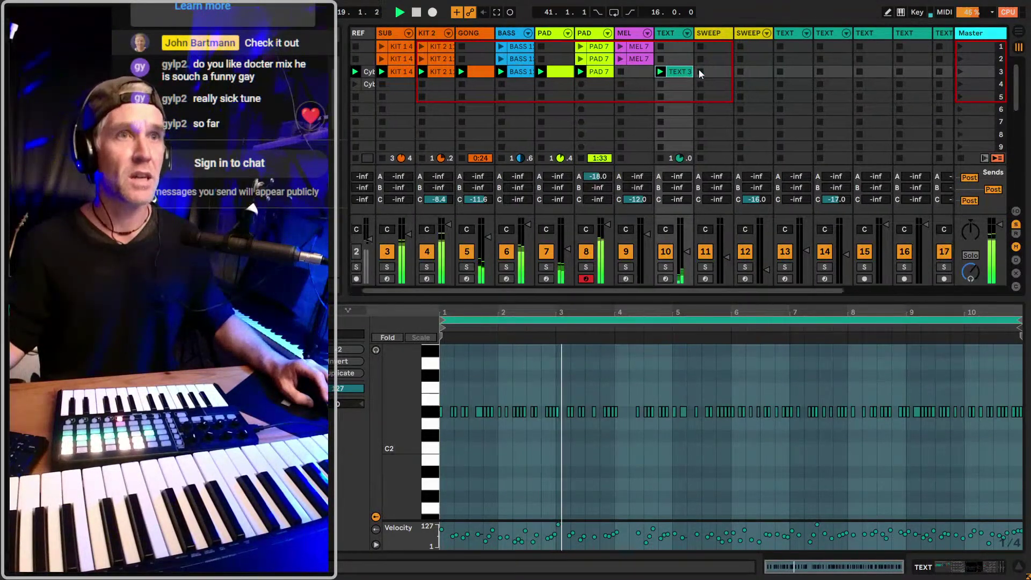
pyautogui.click(455, 72)
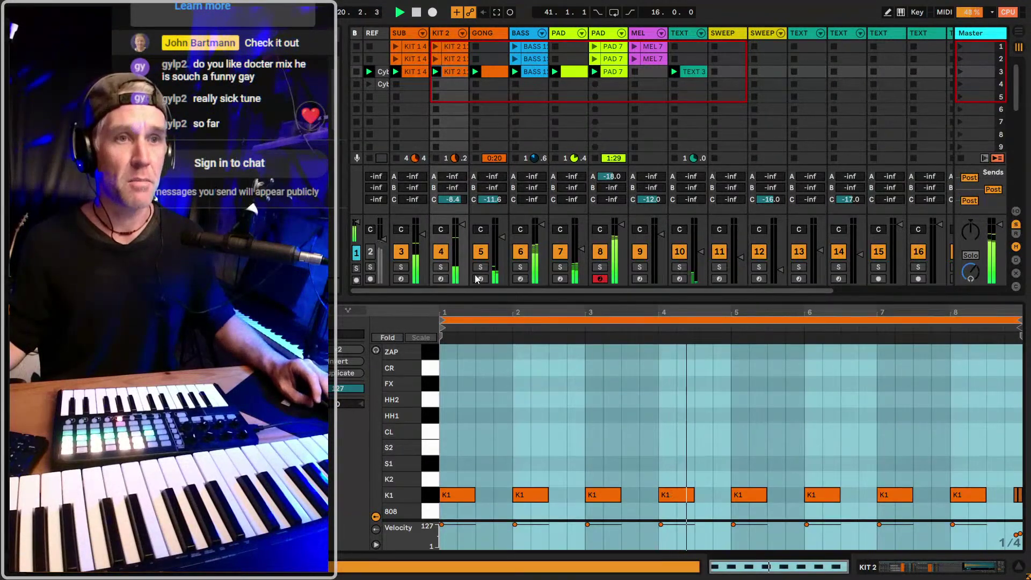
# Solo the REF track to compare its section around 21 to 22 minutes with the mix, and turn the solo off
pyautogui.click(383, 72)
pyautogui.press('s')
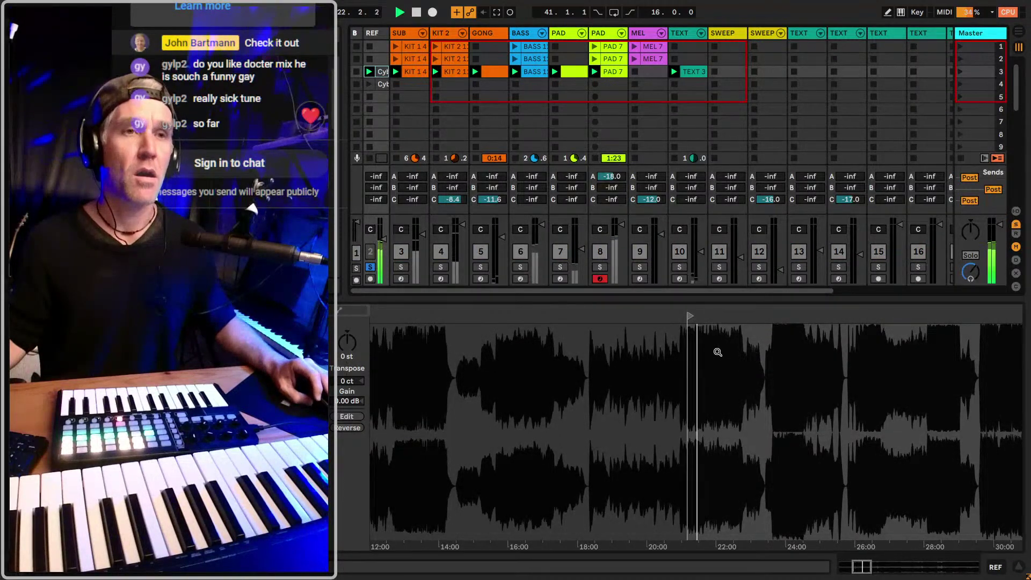
pyautogui.moveTo(716, 352); pyautogui.dragTo(718, 384)
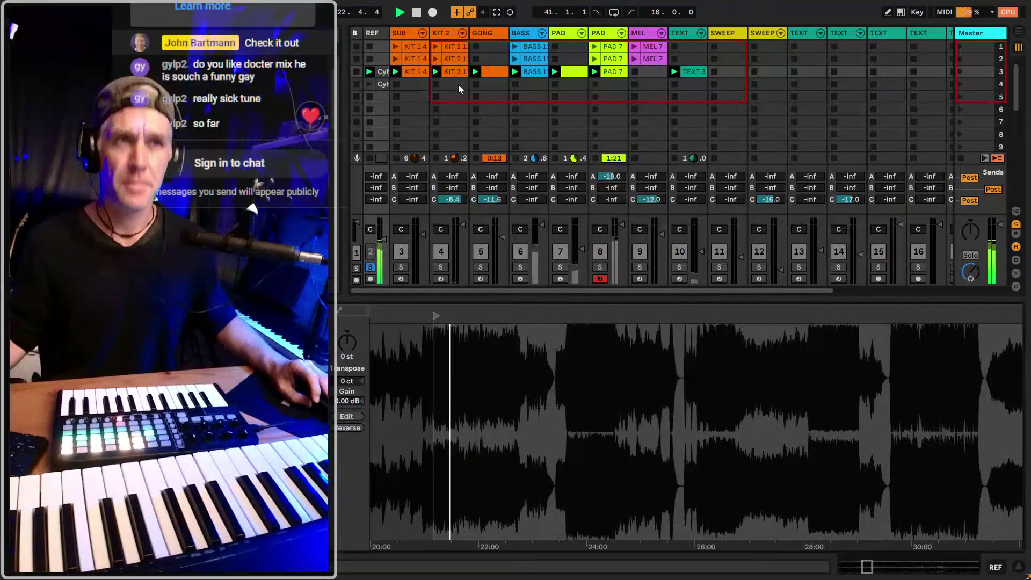
pyautogui.press('s')
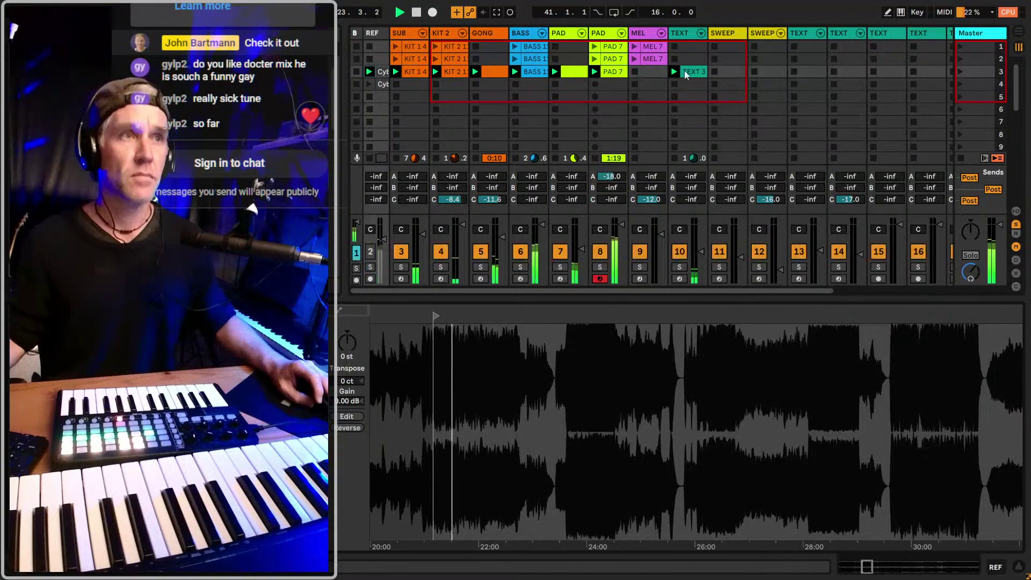
# Arm TEXT track 13 for recording with its row 3 slot selected and raise the track volume slightly
pyautogui.click(805, 73)
pyautogui.click(799, 280)
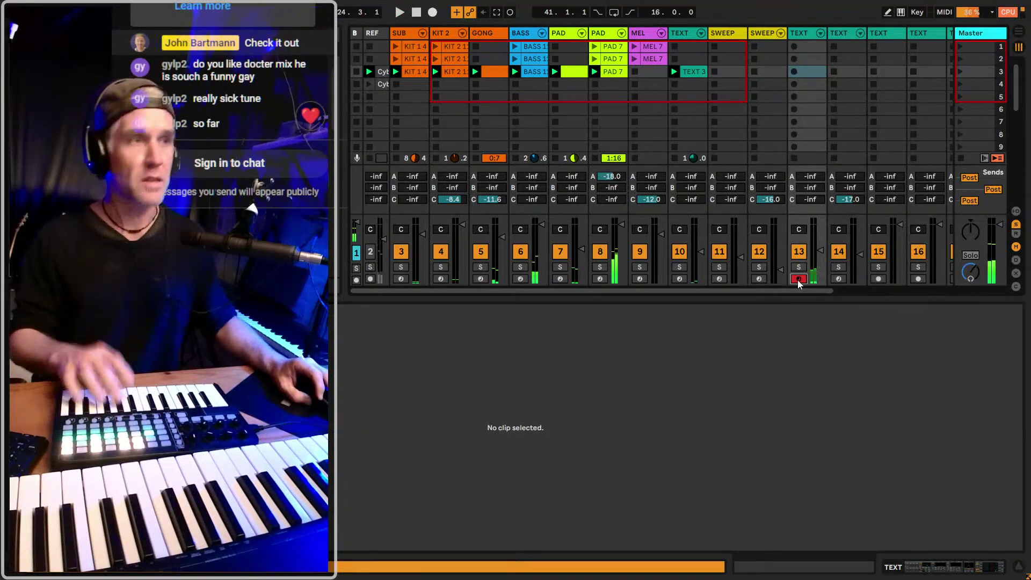
pyautogui.moveTo(826, 252); pyautogui.dragTo(825, 245)
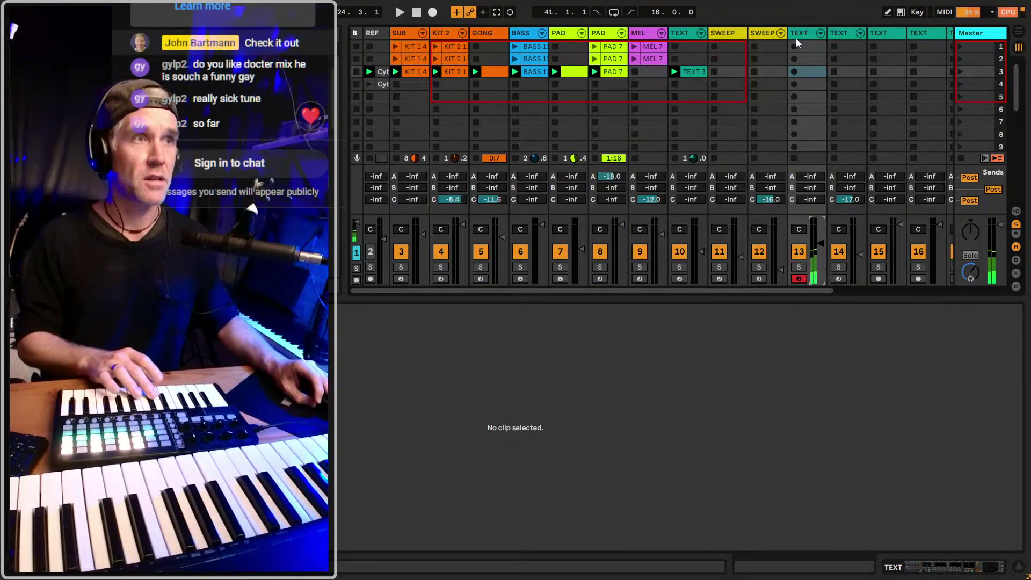
# Set the volume envelope decay of the sampler instrument on TEXT track 13 to 35.7 ms
pyautogui.hotkey('shift', 'Tab')
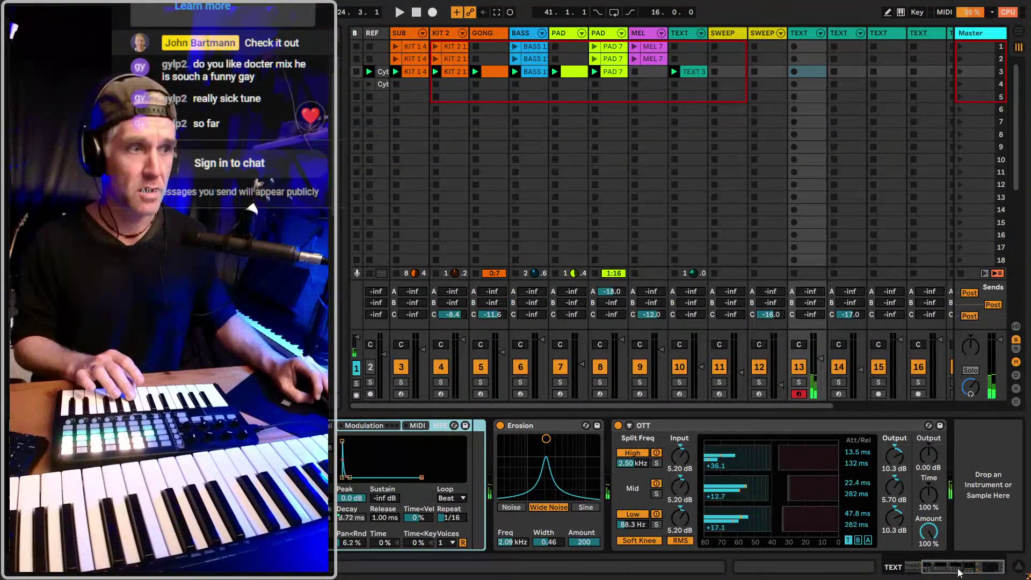
pyautogui.moveTo(920, 564); pyautogui.dragTo(902, 566)
pyautogui.moveTo(552, 517); pyautogui.dragTo(552, 483)
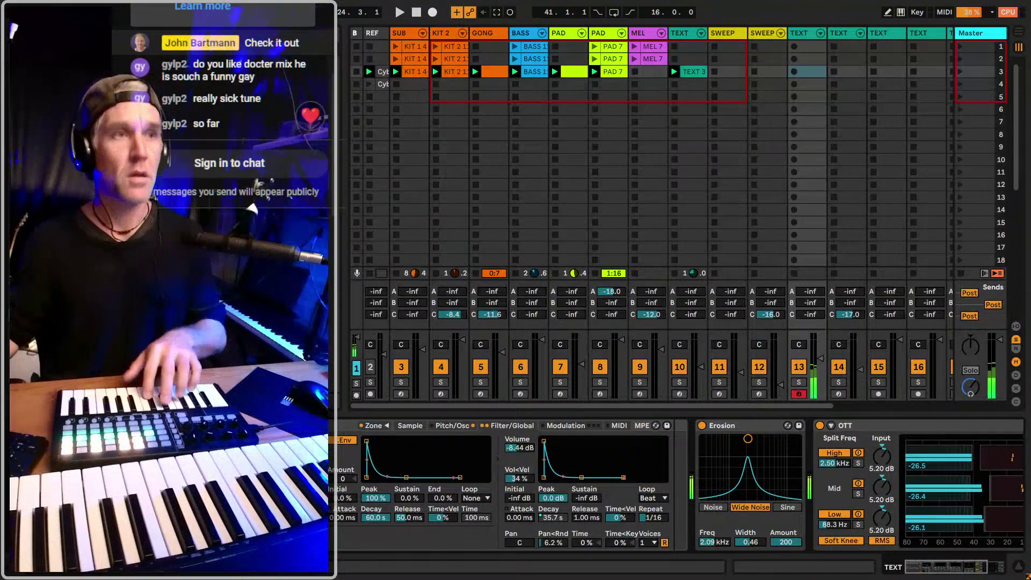
# Record a repeated-note clip in row 3 of TEXT track 13, replacing the first take, and lengthen all of its notes
pyautogui.press('space')
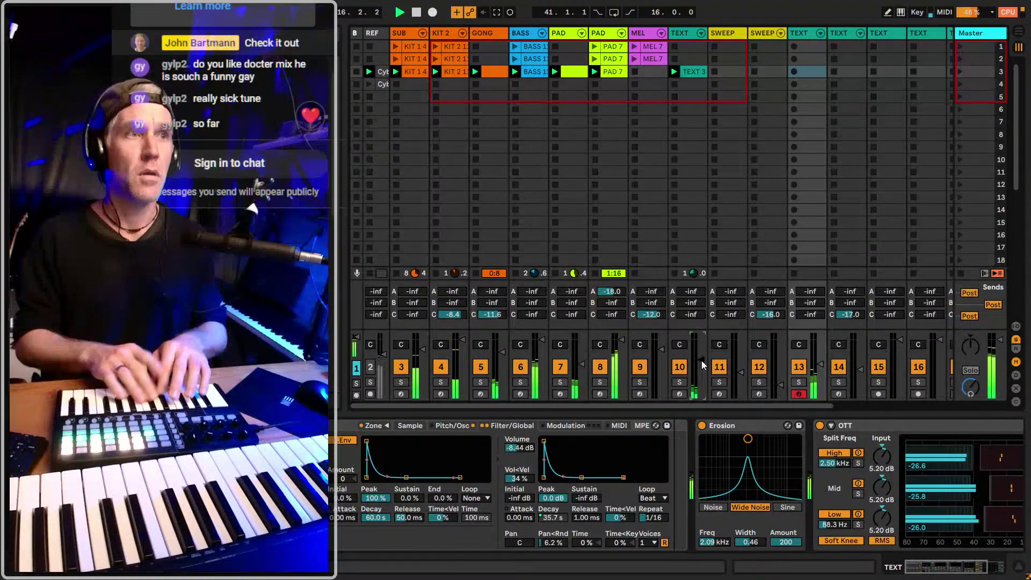
pyautogui.click(823, 75)
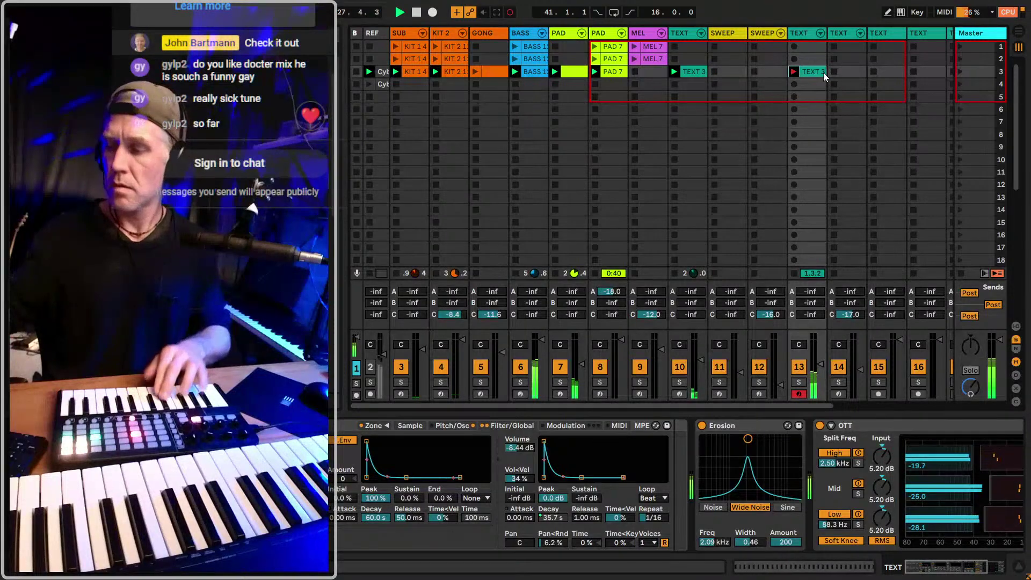
pyautogui.press('Delete')
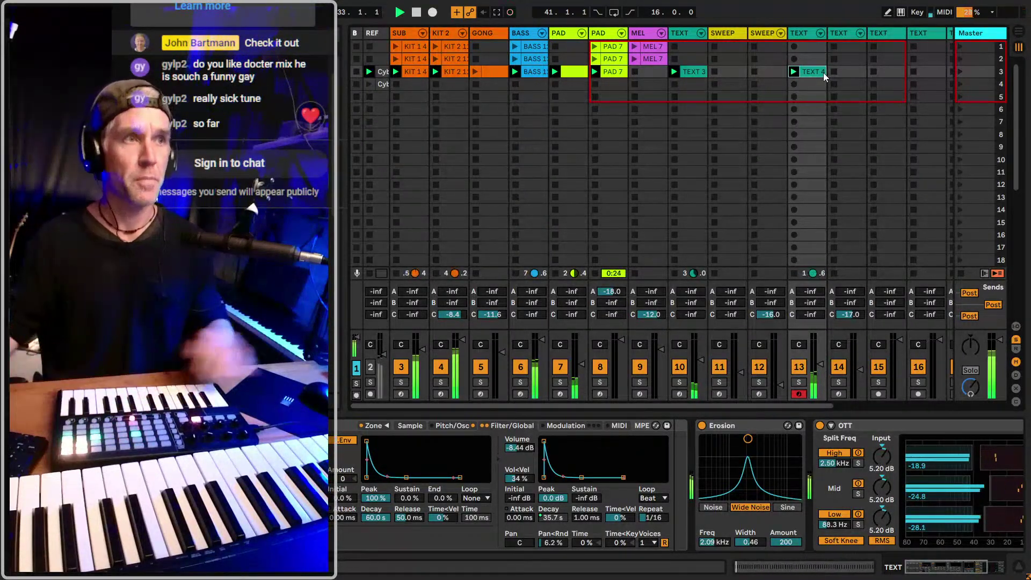
pyautogui.doubleClick(823, 73)
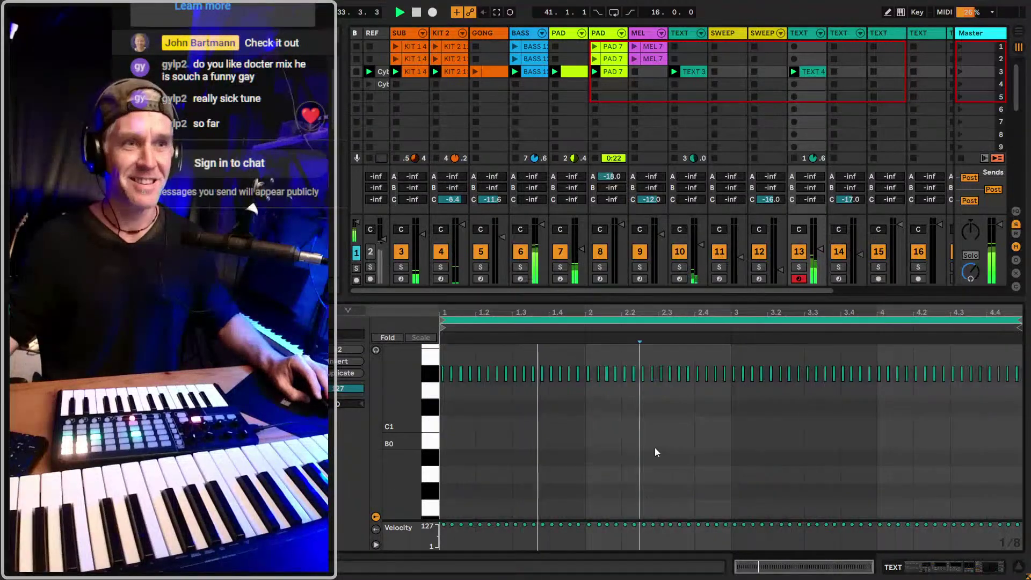
pyautogui.hotkey('ctrl', 'a')
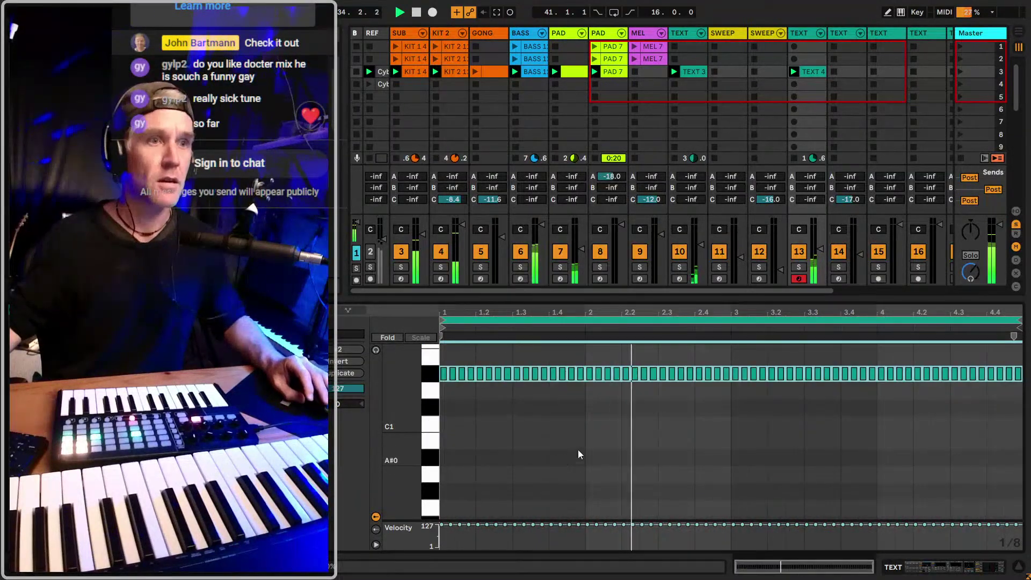
# Raise the track 13 instrument's volume envelope decay to 197 ms and map that parameter to a hardware controller knob
pyautogui.hotkey('shift', 'Tab')
pyautogui.hotkey('shift', 'Tab')
pyautogui.hotkey('shift', 'Tab')
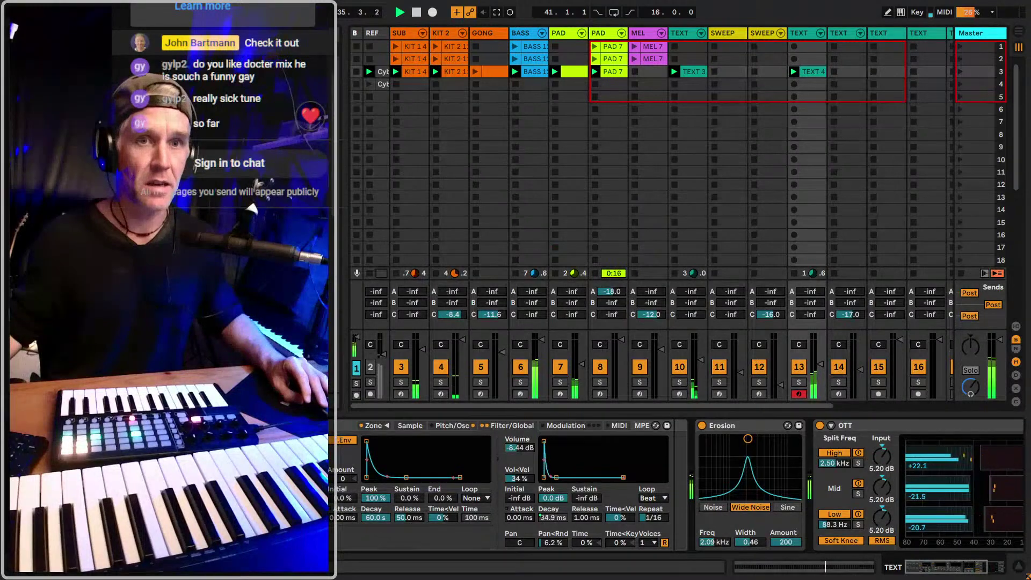
pyautogui.moveTo(553, 518); pyautogui.dragTo(553, 507)
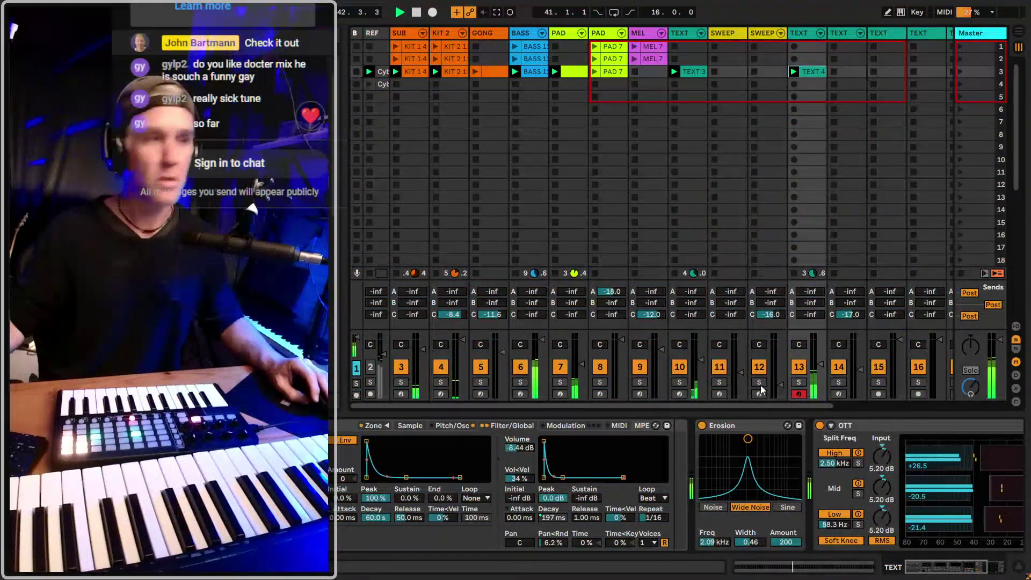
pyautogui.hotkey('ctrl', 'm')
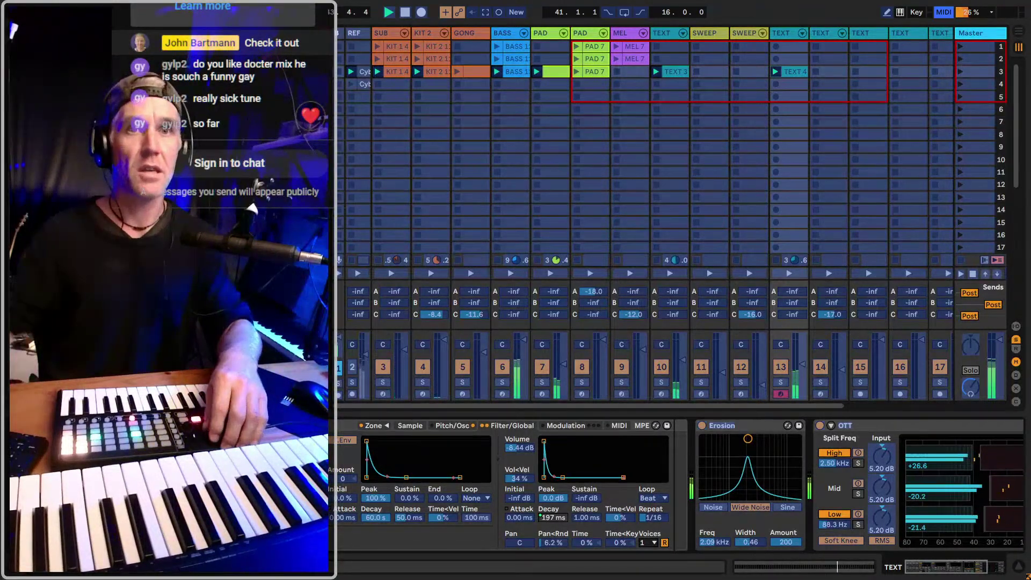
pyautogui.hotkey('ctrl', 'm')
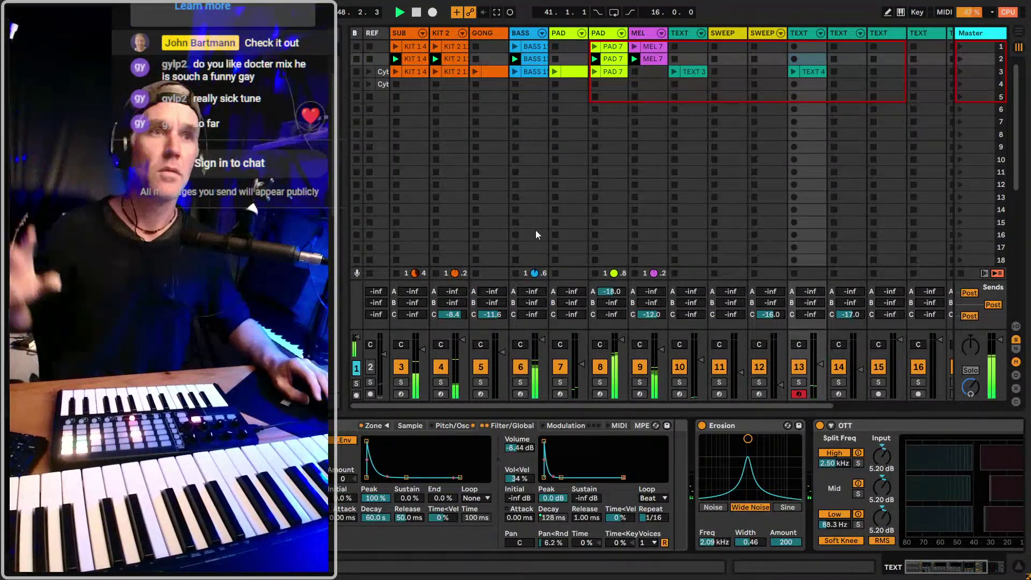
# Launch scene 3 and duplicate the loop of the TEXT 4 clip on track 13 until it spans 16 bars
pyautogui.click(987, 70)
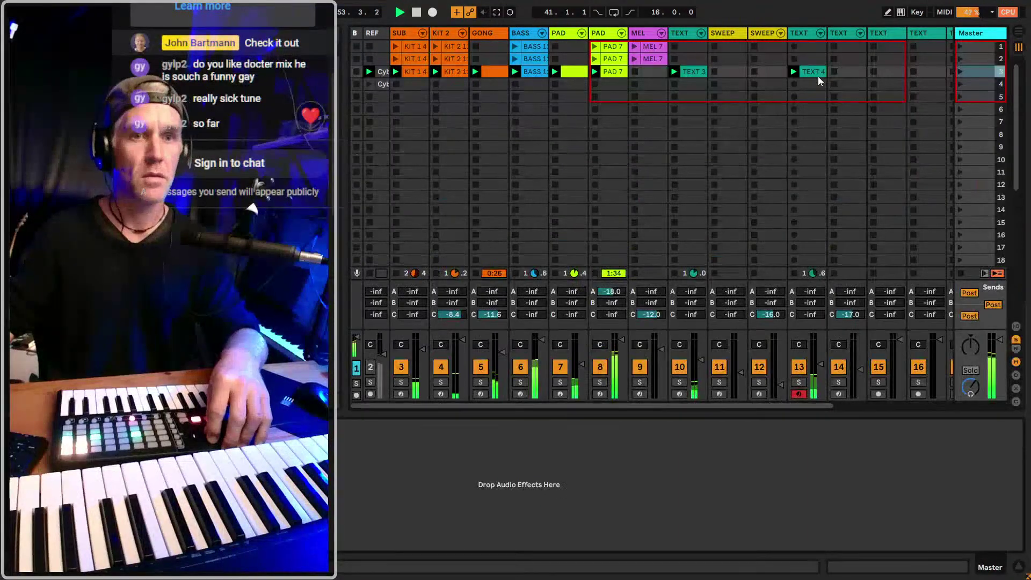
pyautogui.doubleClick(818, 77)
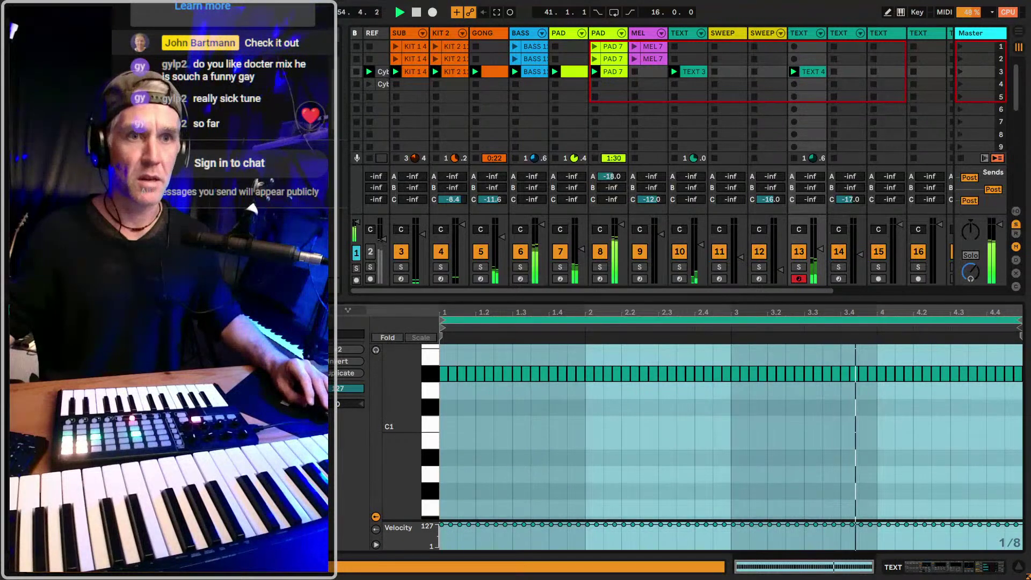
pyautogui.click(605, 404)
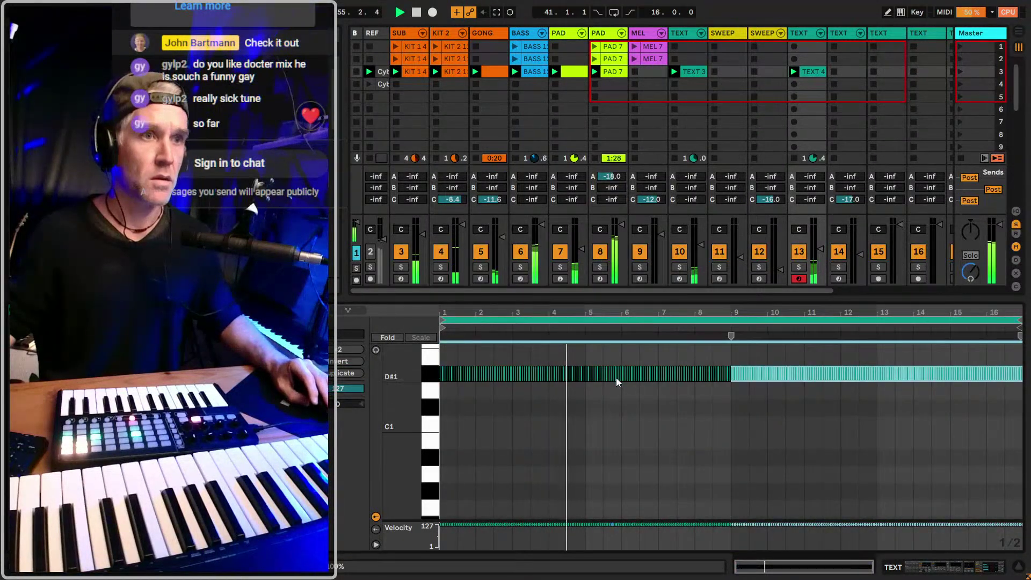
# Try a Decay envelope that ramps up steadily across the 16 bars of the TEXT 4 clip, and undo the ramp
pyautogui.click(384, 368)
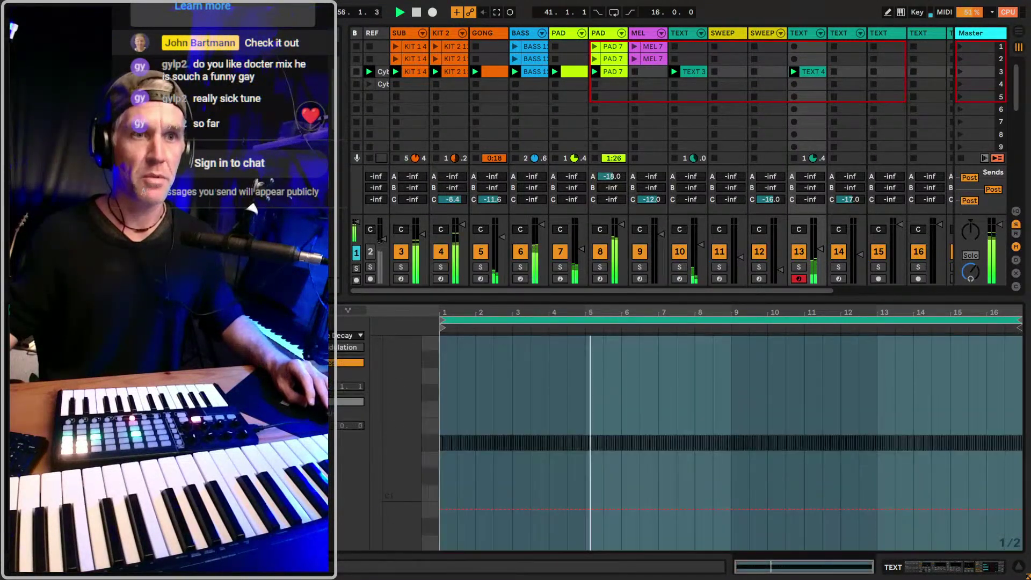
pyautogui.click(473, 509)
pyautogui.moveTo(460, 510); pyautogui.dragTo(1021, 429)
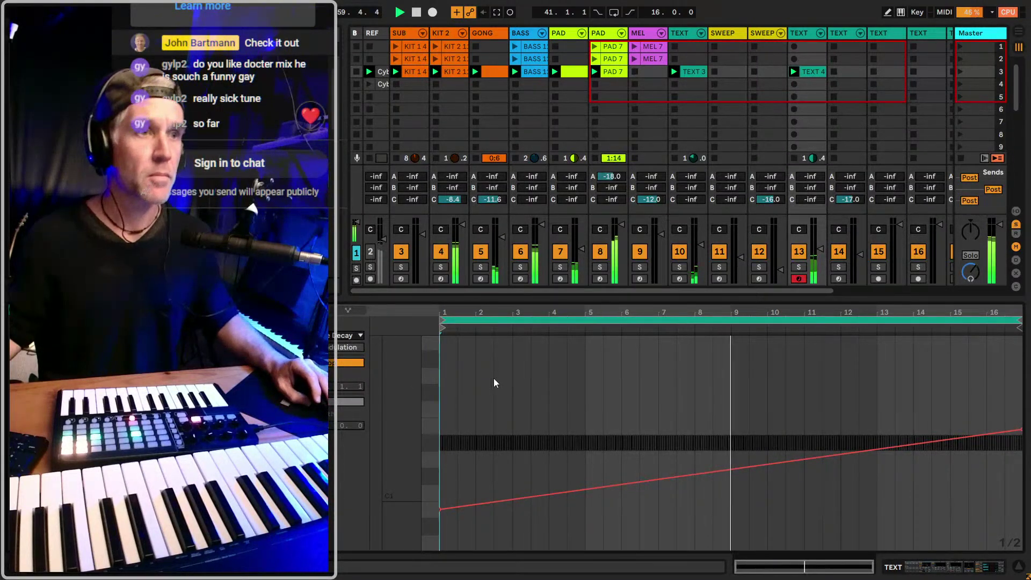
pyautogui.hotkey('ctrl', 'z')
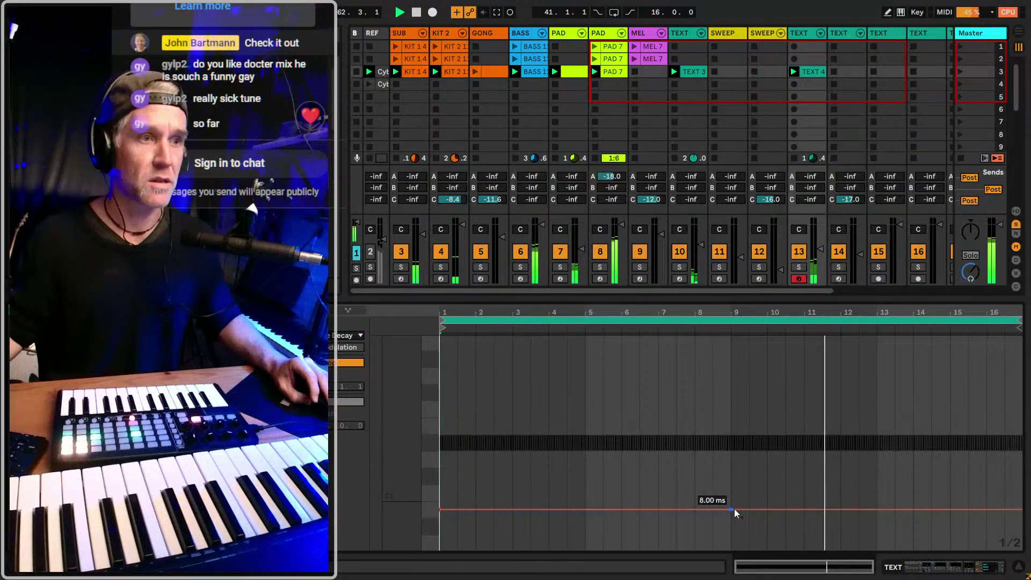
# Double the TEXT 4 clip to 32 bars and shape its Decay envelope to hold 8 ms until bar 9 and rise to 304 ms at bar 17
pyautogui.moveTo(766, 509); pyautogui.dragTo(913, 456)
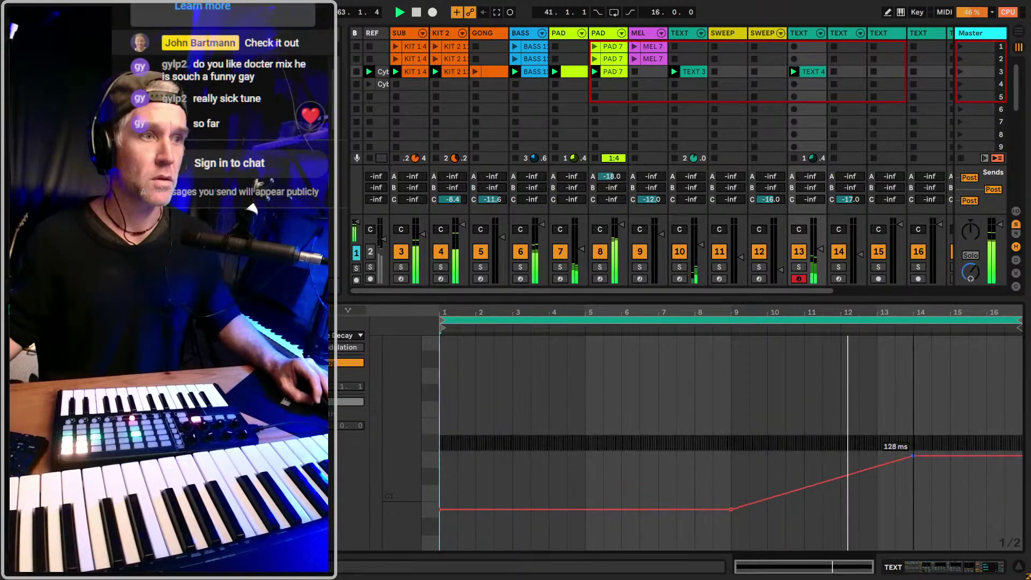
pyautogui.hotkey('ctrl', 'z')
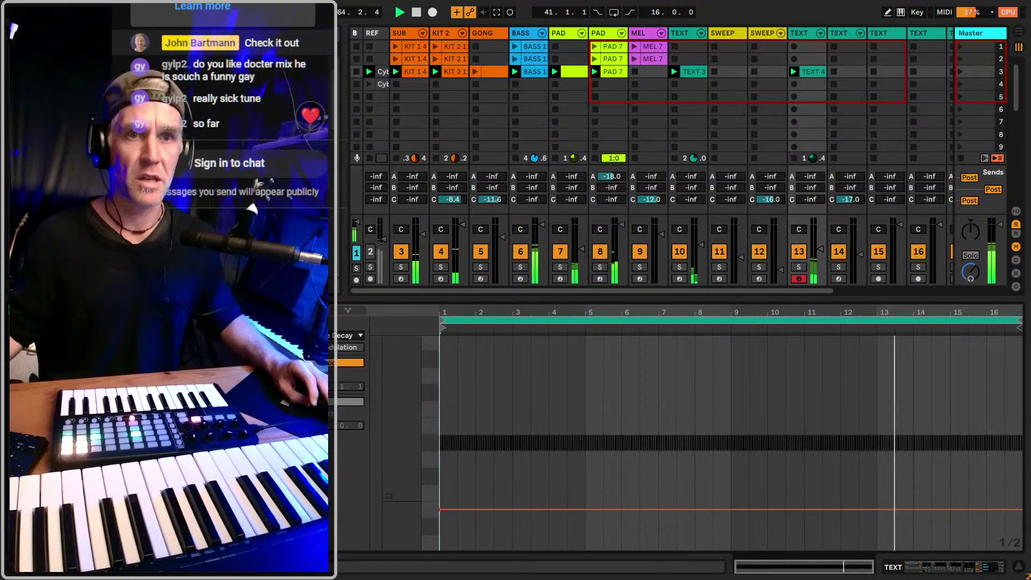
pyautogui.click(275, 309)
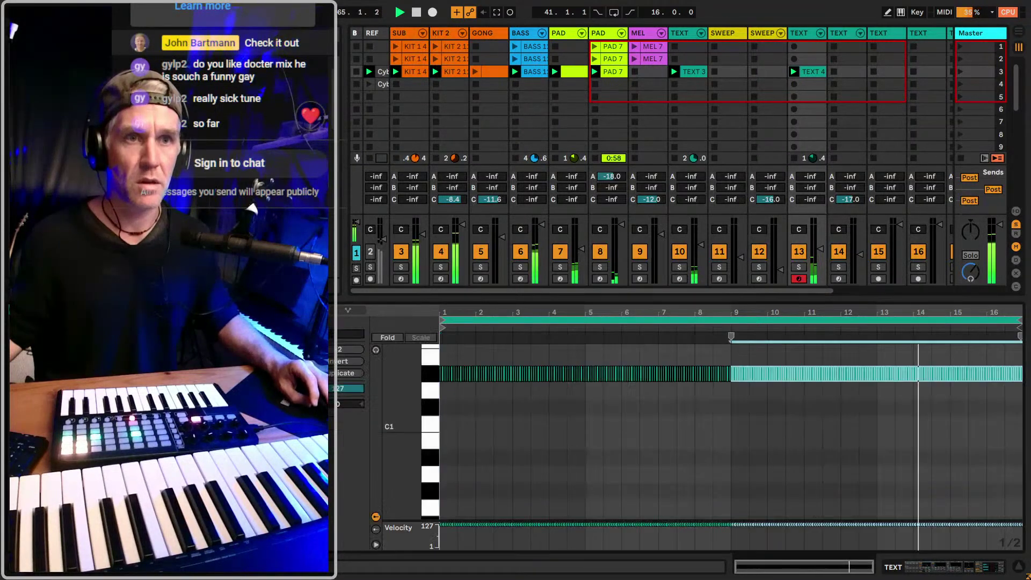
pyautogui.click(275, 310)
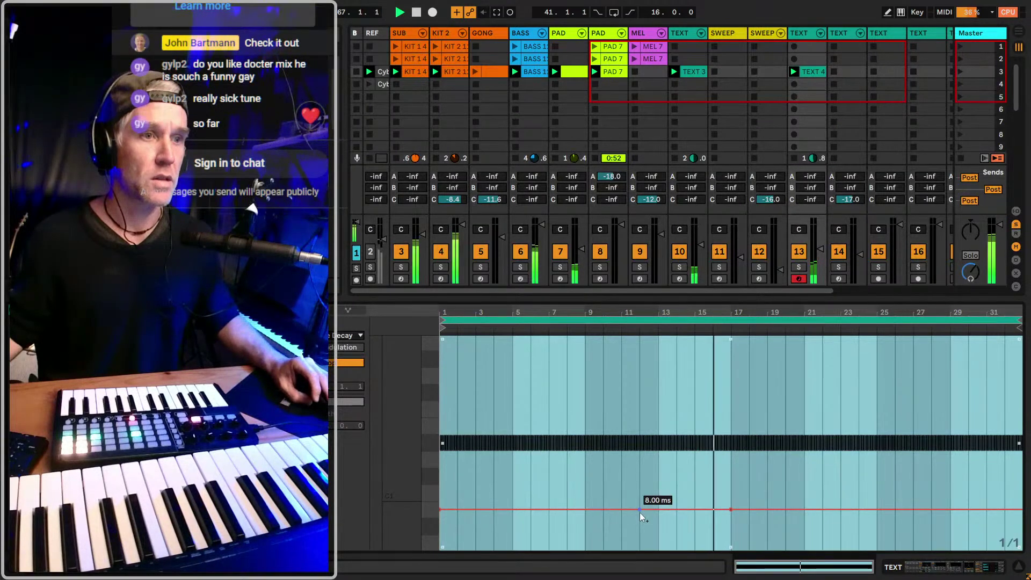
pyautogui.click(585, 510)
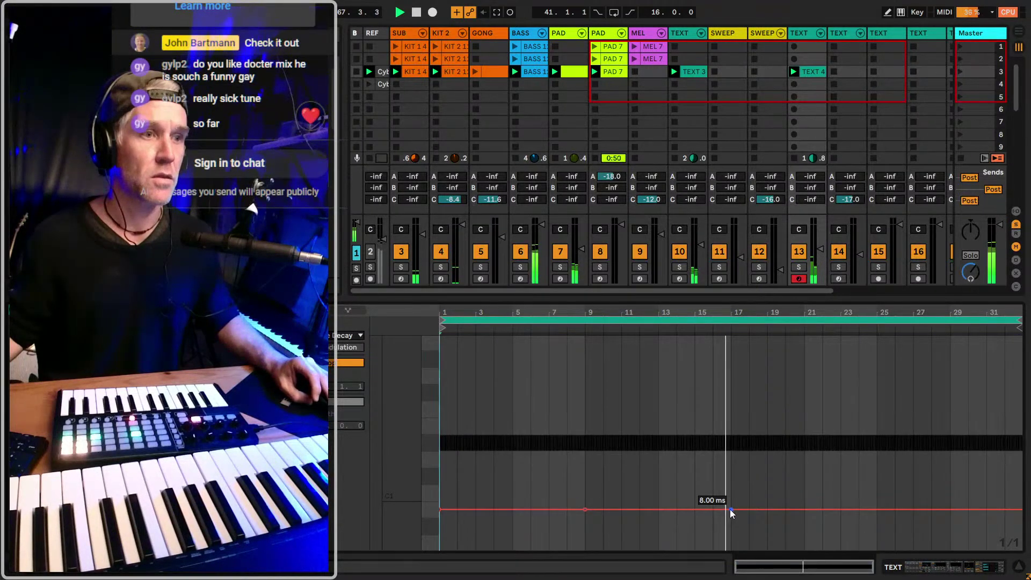
pyautogui.moveTo(730, 509); pyautogui.dragTo(731, 439)
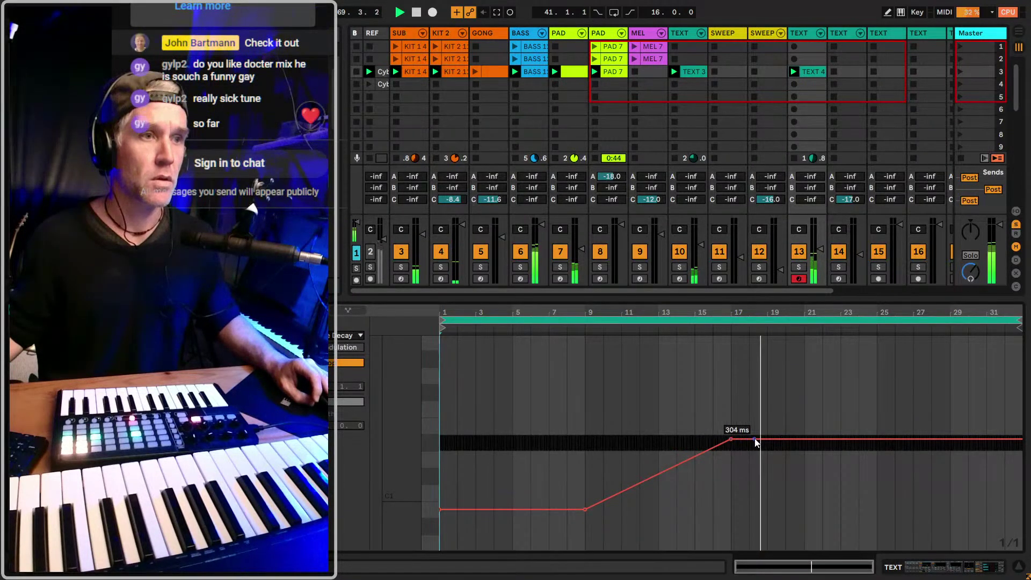
pyautogui.moveTo(784, 439); pyautogui.dragTo(877, 439)
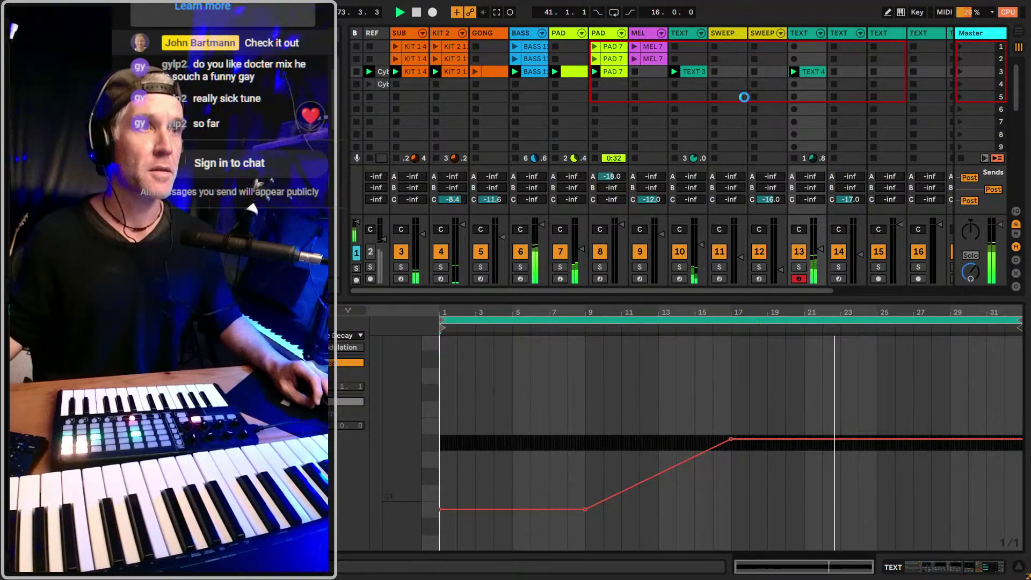
# Create an empty clip in row 3 of SWEEP track 11 and arm SWEEP track 12 for recording
pyautogui.click(719, 279)
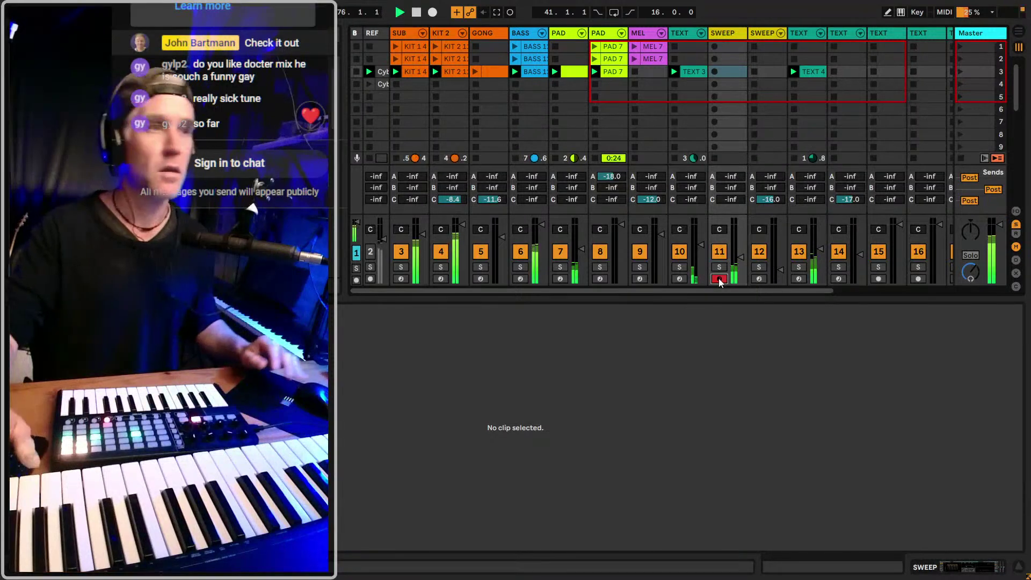
pyautogui.doubleClick(737, 71)
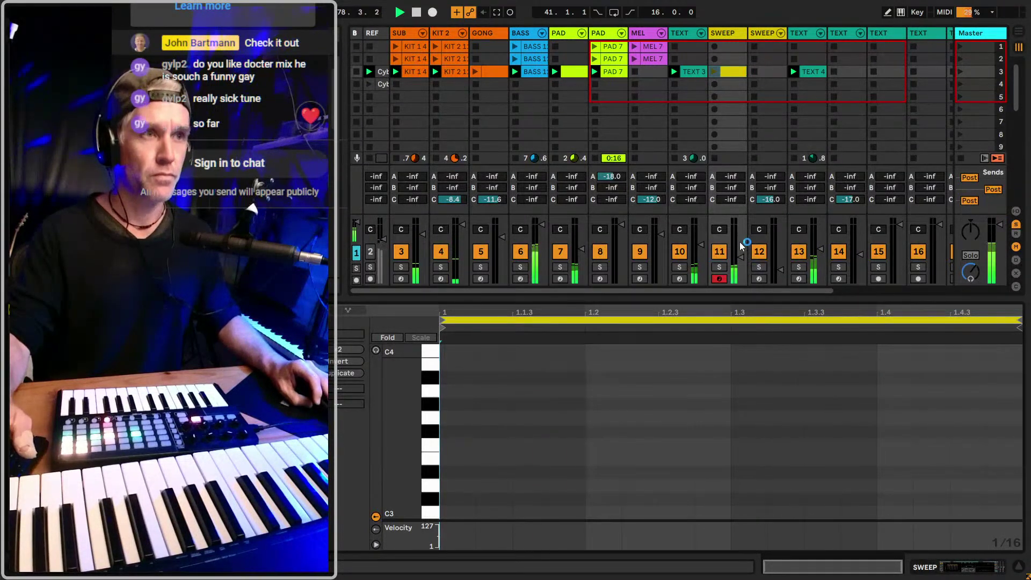
pyautogui.click(759, 279)
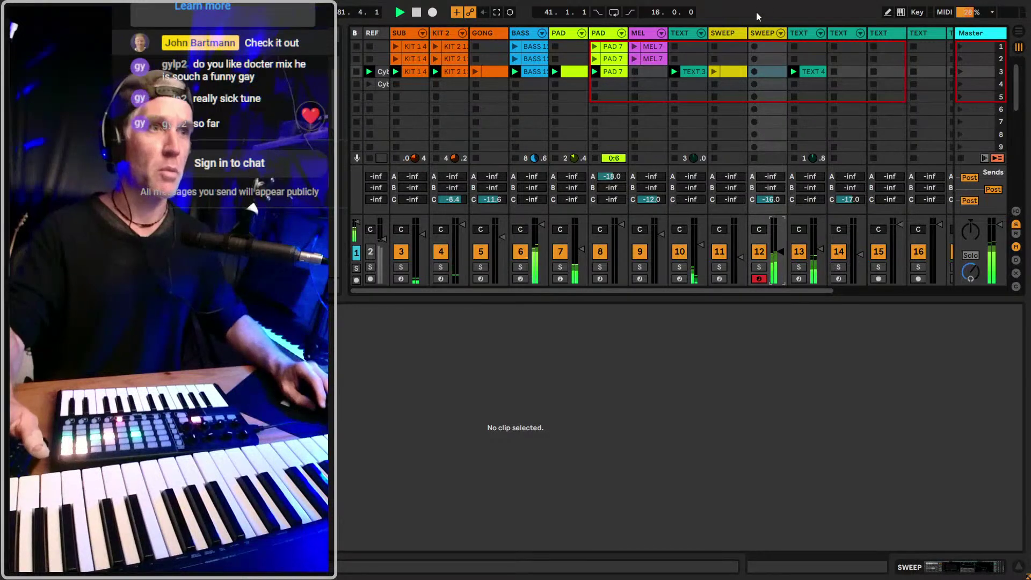
pyautogui.click(732, 72)
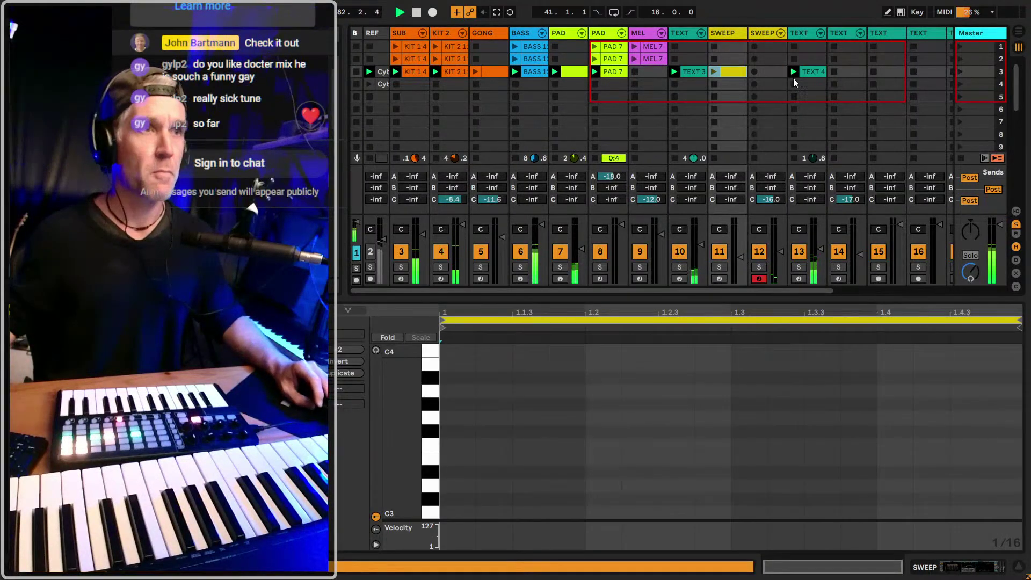
# Duplicate scene 3 and remove the PAD track 8 clip from the copy in row 4, keeping the PAD track 7 clip there
pyautogui.click(987, 76)
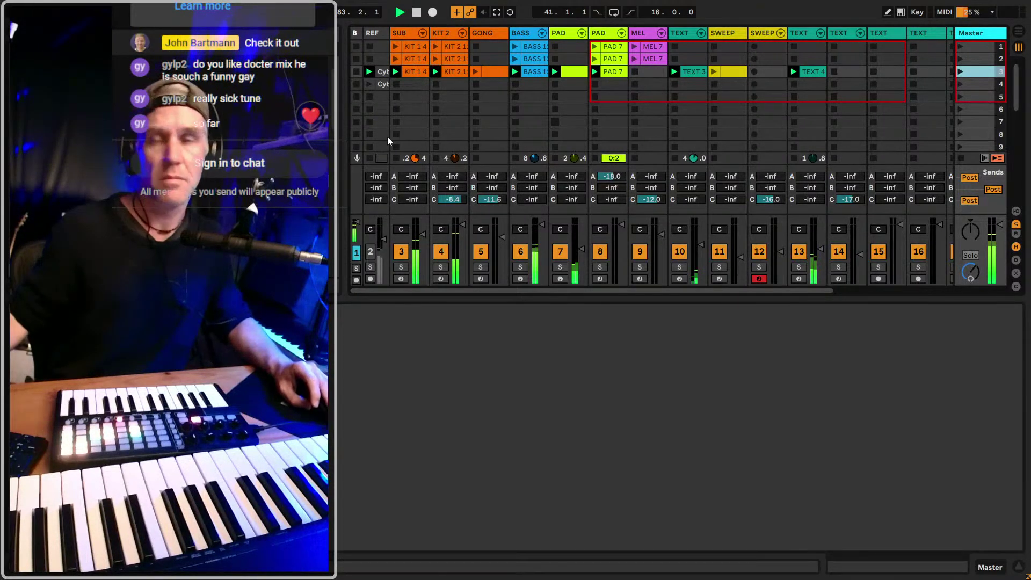
pyautogui.hotkey('ctrl', 'd')
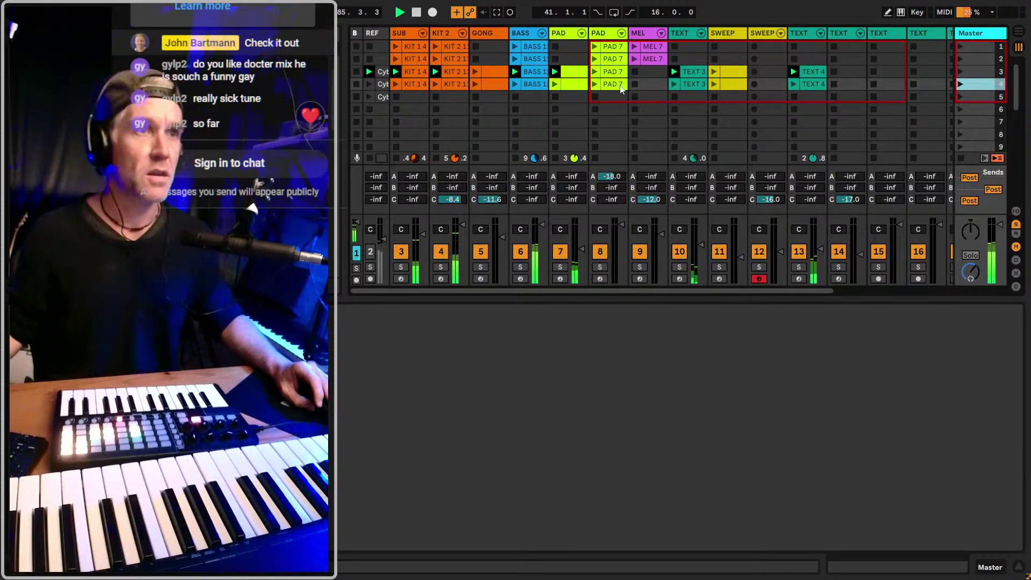
pyautogui.click(533, 73)
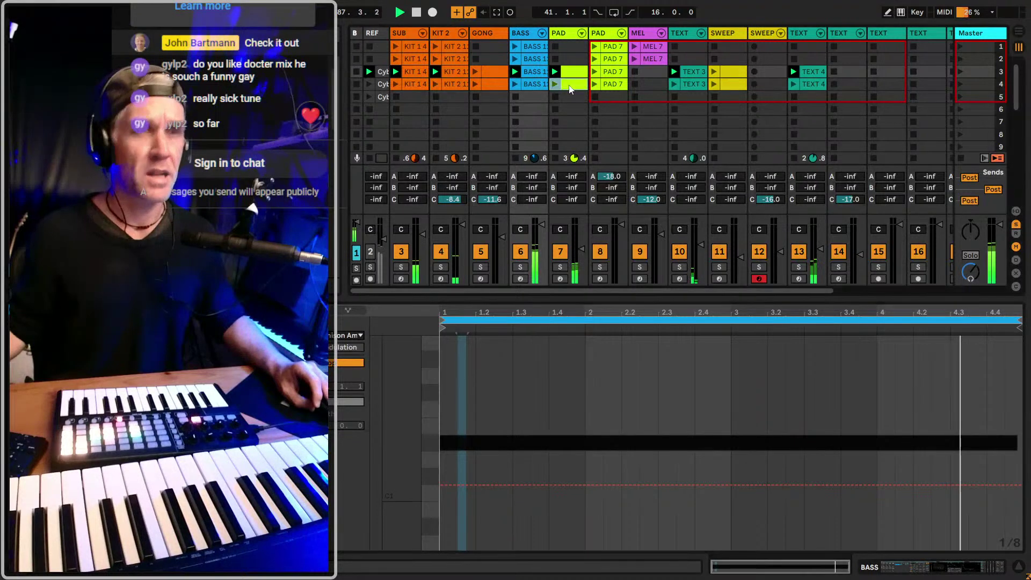
pyautogui.click(596, 83)
pyautogui.press('Delete')
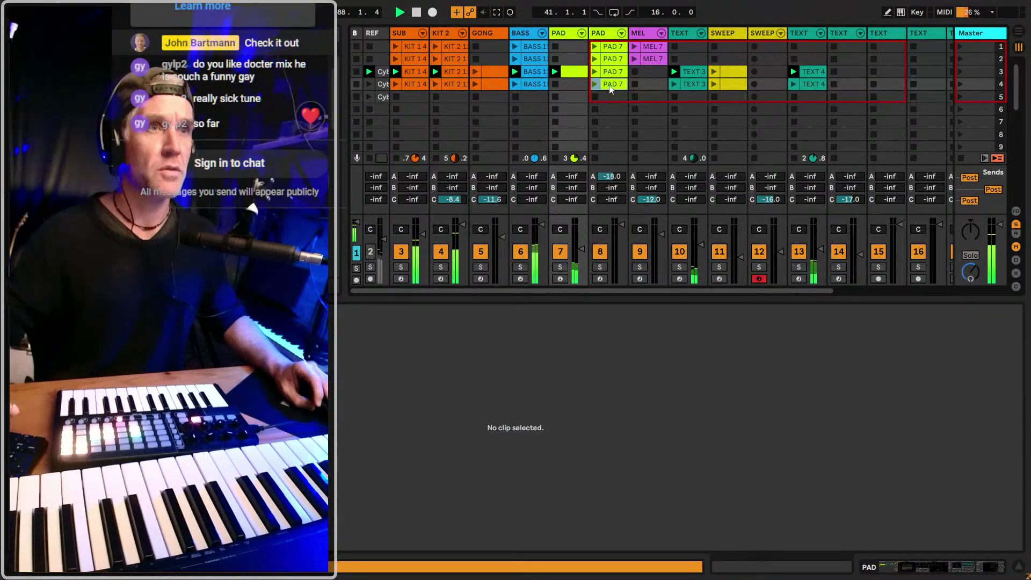
pyautogui.click(578, 74)
pyautogui.hotkey('ctrl', 'd')
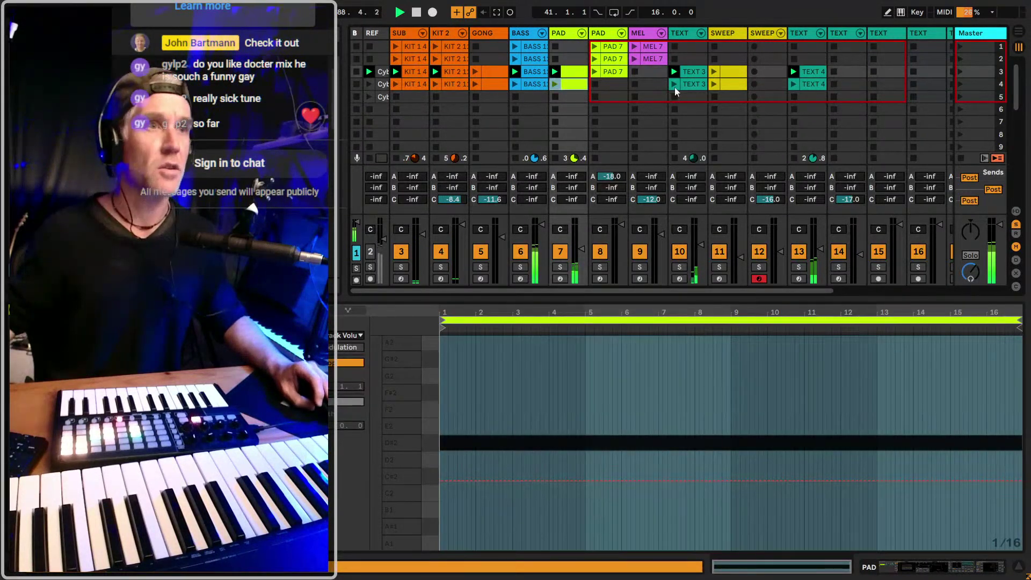
# Delete the empty clip in row 3 of SWEEP track 11, keeping its copy in row 4
pyautogui.click(734, 84)
pyautogui.click(732, 74)
pyautogui.press('Delete')
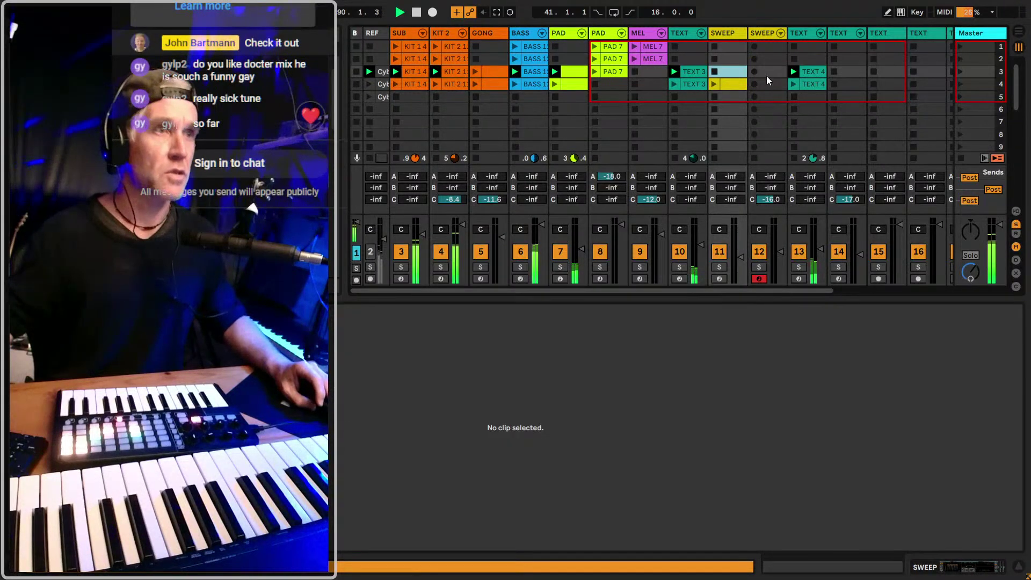
# Move the start and loop start of the row 4 TEXT 4 clip to bar 17 and launch scene 4
pyautogui.click(806, 84)
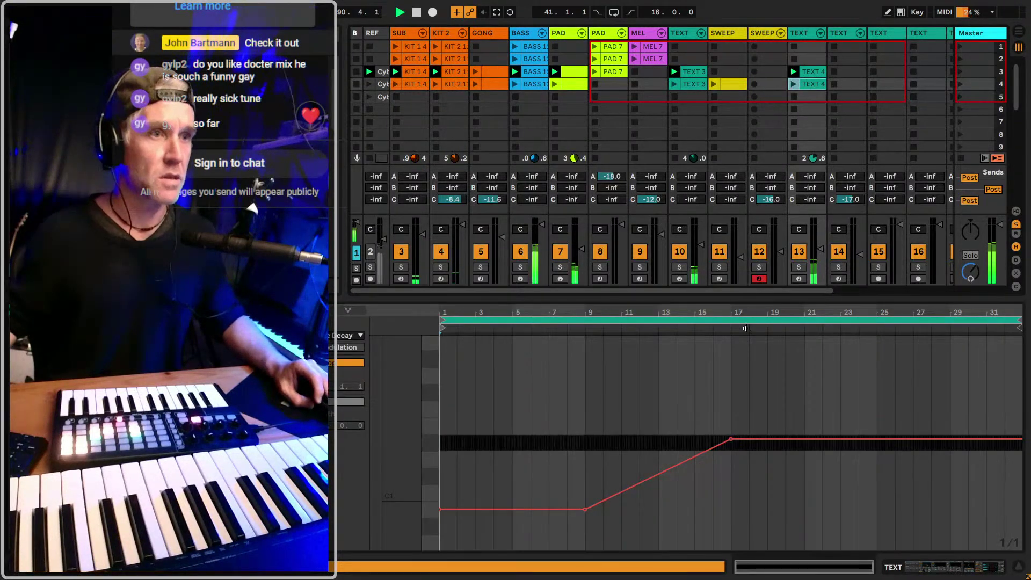
pyautogui.click(734, 327)
pyautogui.click(731, 320)
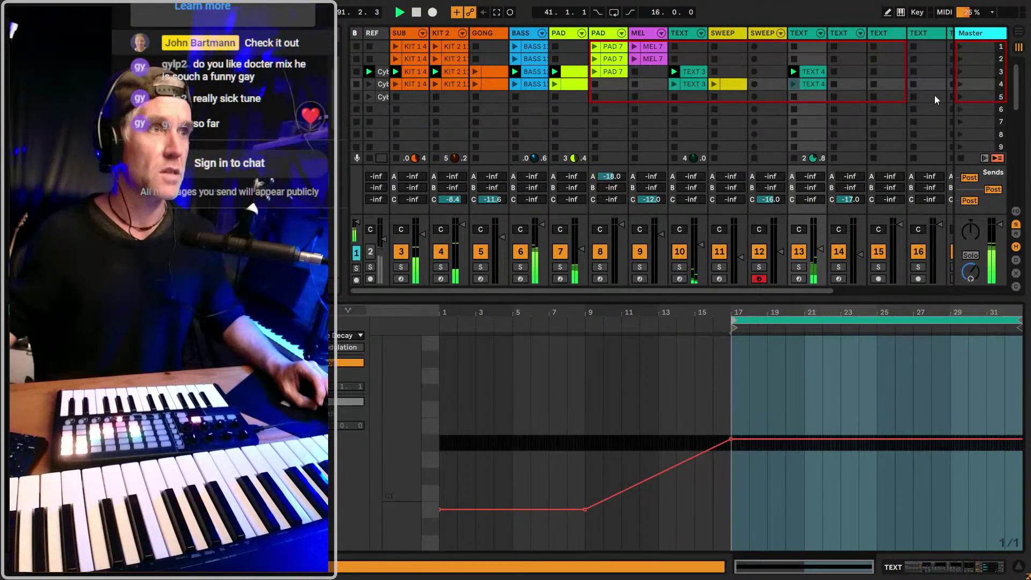
pyautogui.click(974, 85)
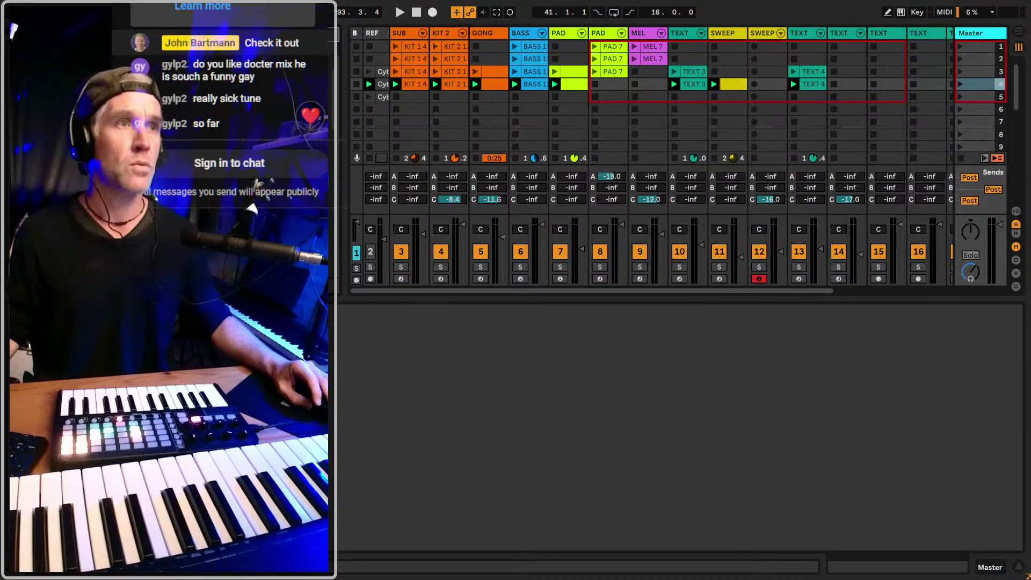
# Show the devices of SWEEP track 12 and turn its send C down to -inf
pyautogui.click(764, 33)
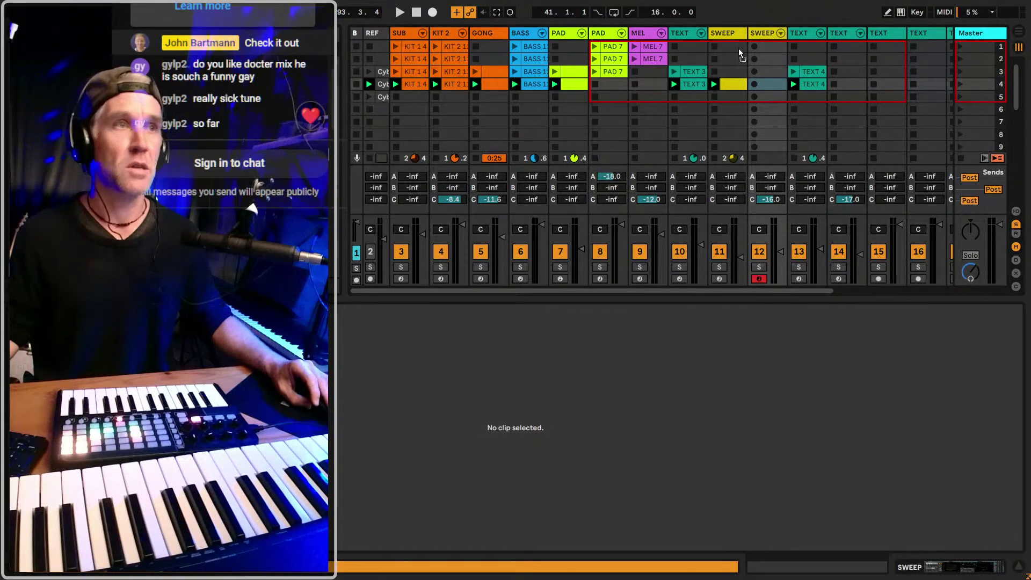
pyautogui.hotkey('shift', 'Tab')
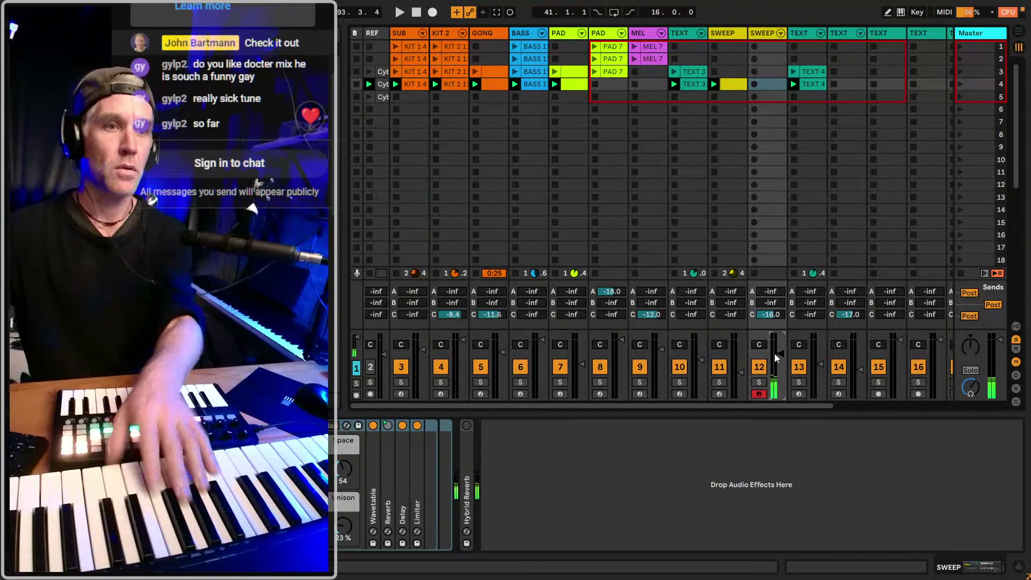
pyautogui.moveTo(776, 313); pyautogui.dragTo(793, 318)
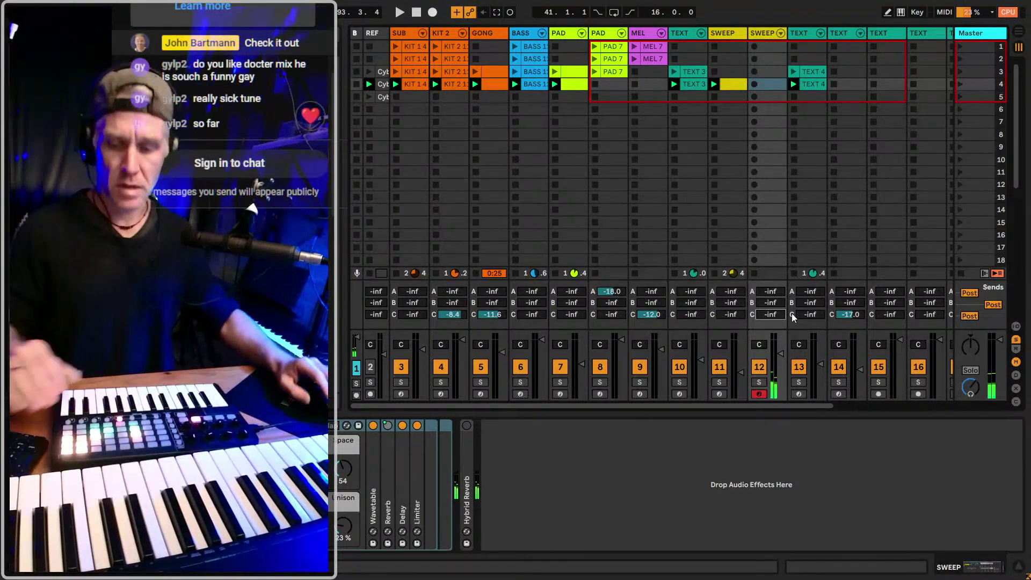
pyautogui.hotkey('ctrl', 'alt', 'i')
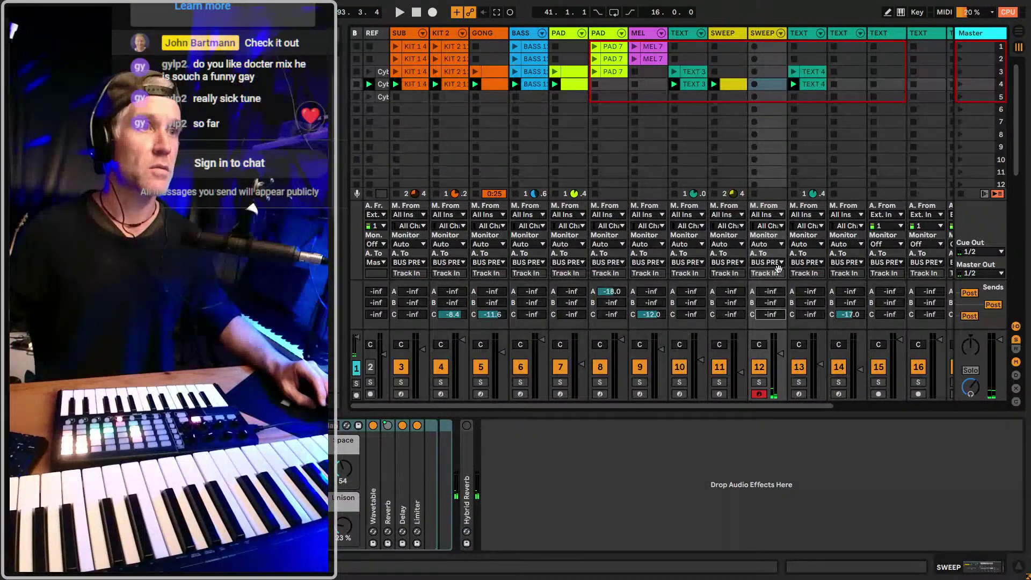
pyautogui.hotkey('ctrl', 'alt', 'i')
pyautogui.click(784, 82)
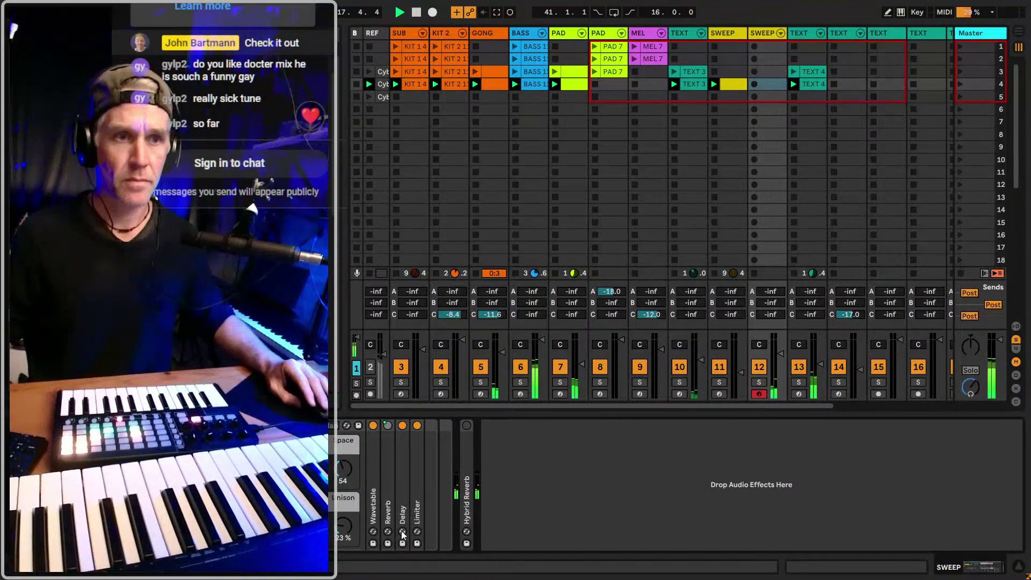
# Expand track 12's Wavetable and adjust the pitch bend amount for Pitch in its MIDI modulation matrix
pyautogui.doubleClick(374, 503)
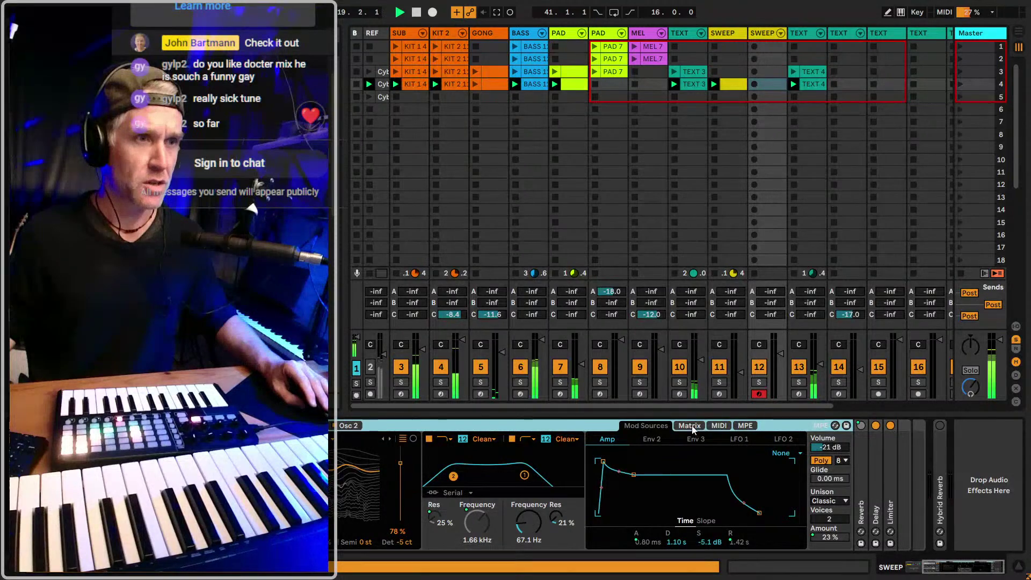
pyautogui.click(720, 426)
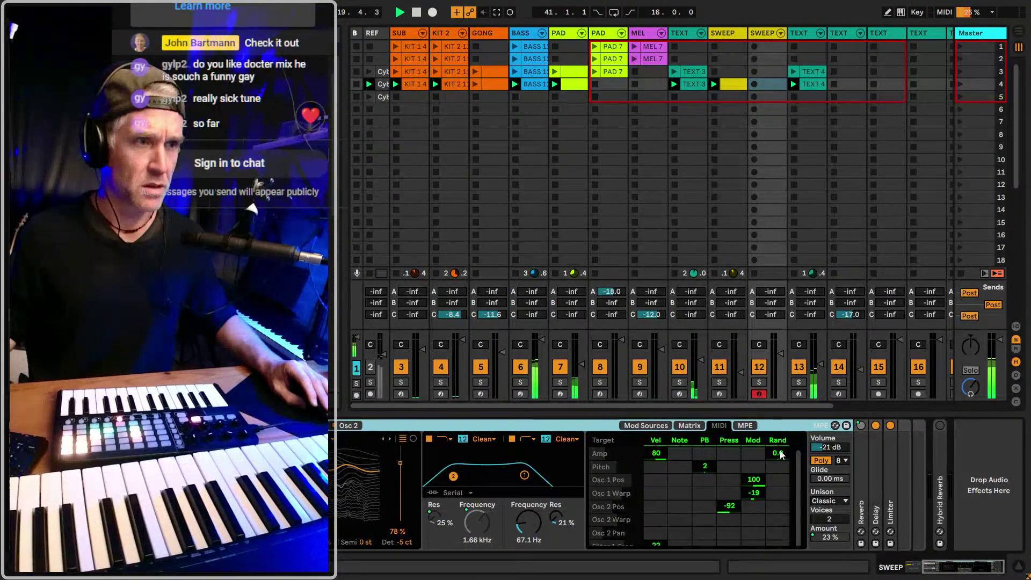
pyautogui.moveTo(704, 473); pyautogui.dragTo(704, 468)
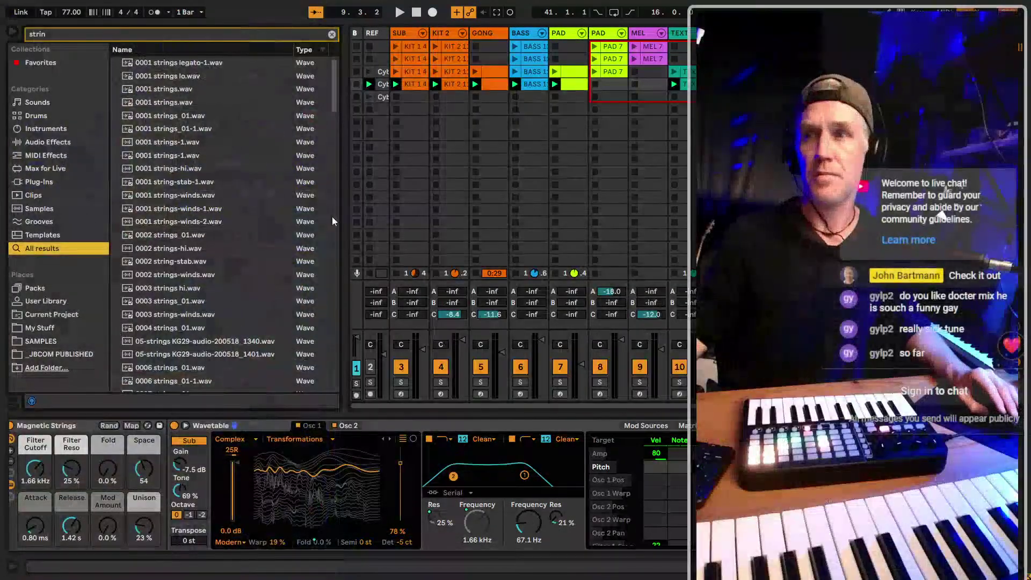
# Sort the search results by type and audition the string presets from Chorus & Strings Sweep Pad through 80s FM Stringed Horns
pyautogui.click(316, 48)
pyautogui.click(181, 141)
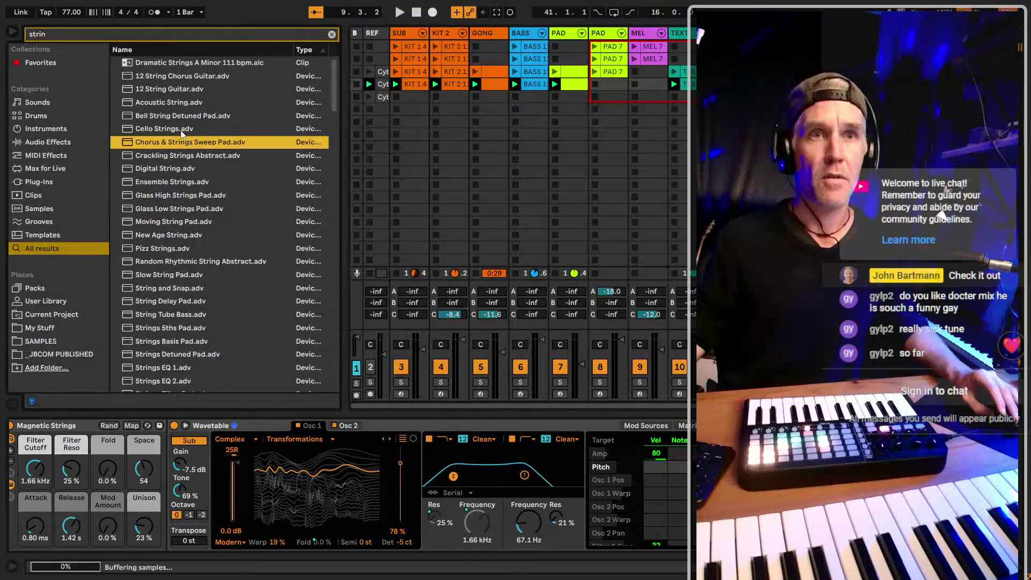
pyautogui.press('Down')
pyautogui.press('Down')
pyautogui.press('Down')
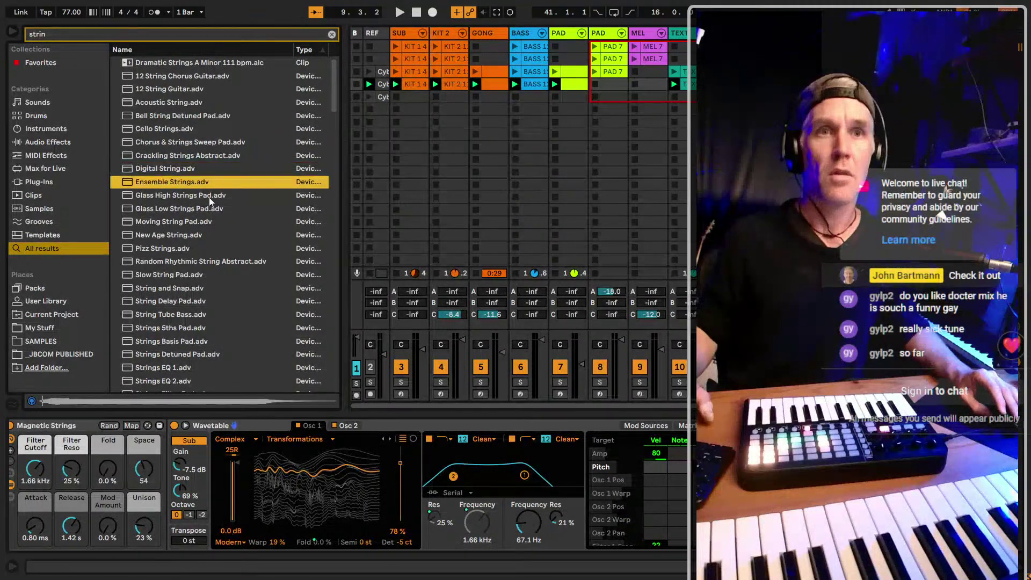
pyautogui.press('Down')
pyautogui.press('Down')
pyautogui.press('Down')
pyautogui.press('Down')
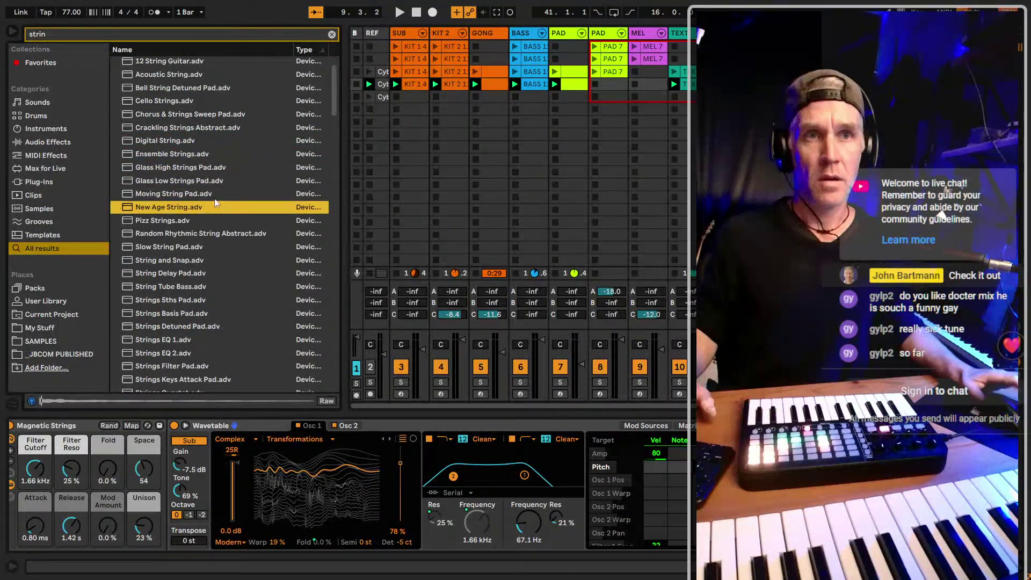
pyautogui.press('Down')
pyautogui.press('Down')
pyautogui.press('Down')
pyautogui.press('Down')
pyautogui.press('Down')
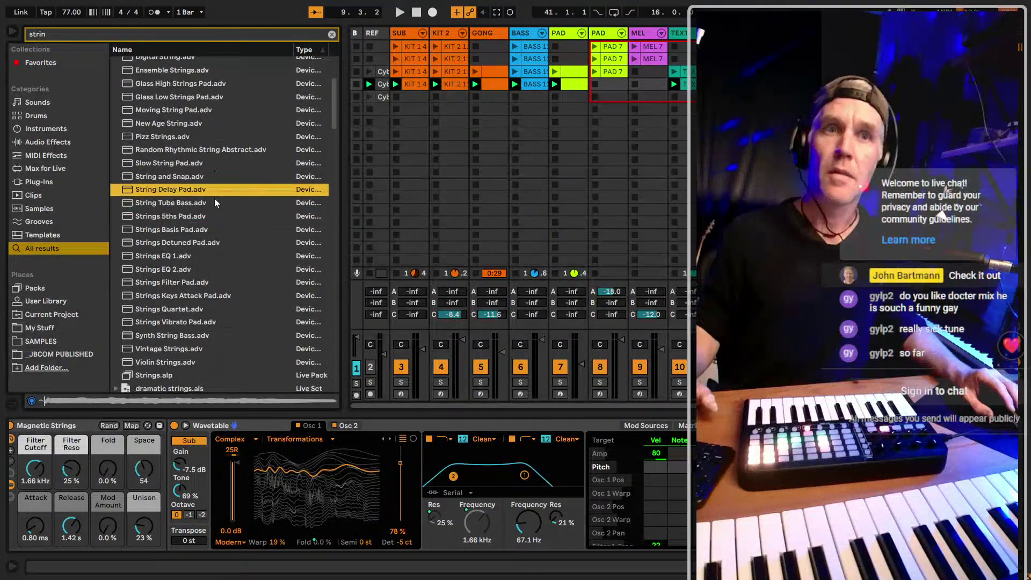
pyautogui.press('Down')
pyautogui.press('Down')
pyautogui.press('Down')
pyautogui.press('Down')
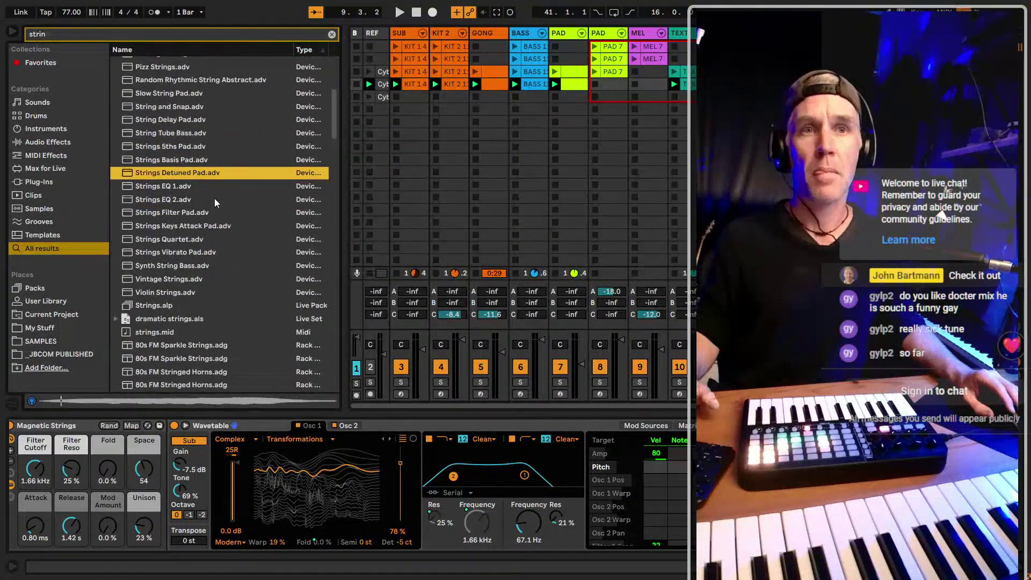
pyautogui.press('Down')
pyautogui.press('Down')
pyautogui.press('Down')
pyautogui.press('Down')
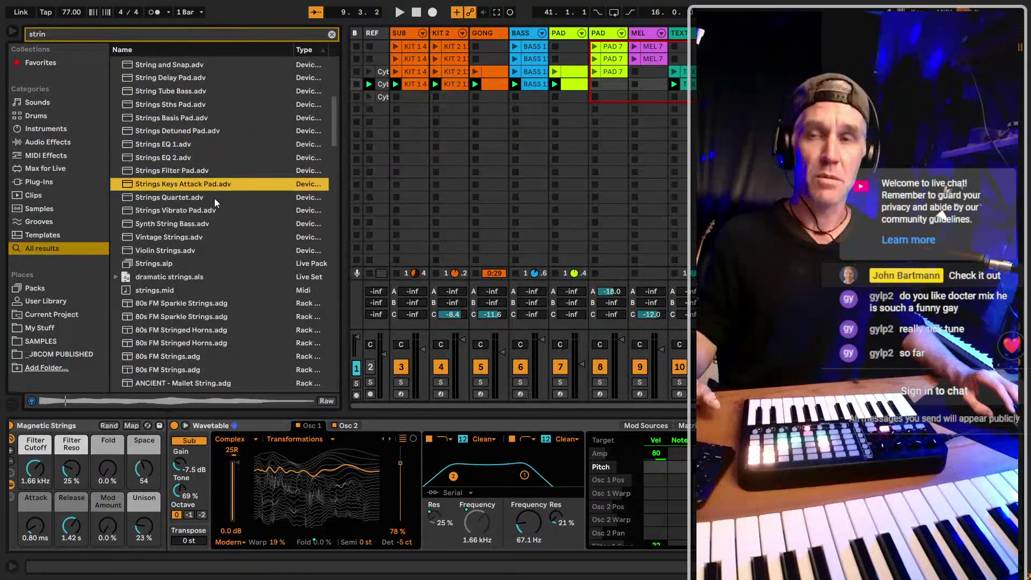
pyautogui.press('Down')
pyautogui.press('Down')
pyautogui.press('Down')
pyautogui.press('Down')
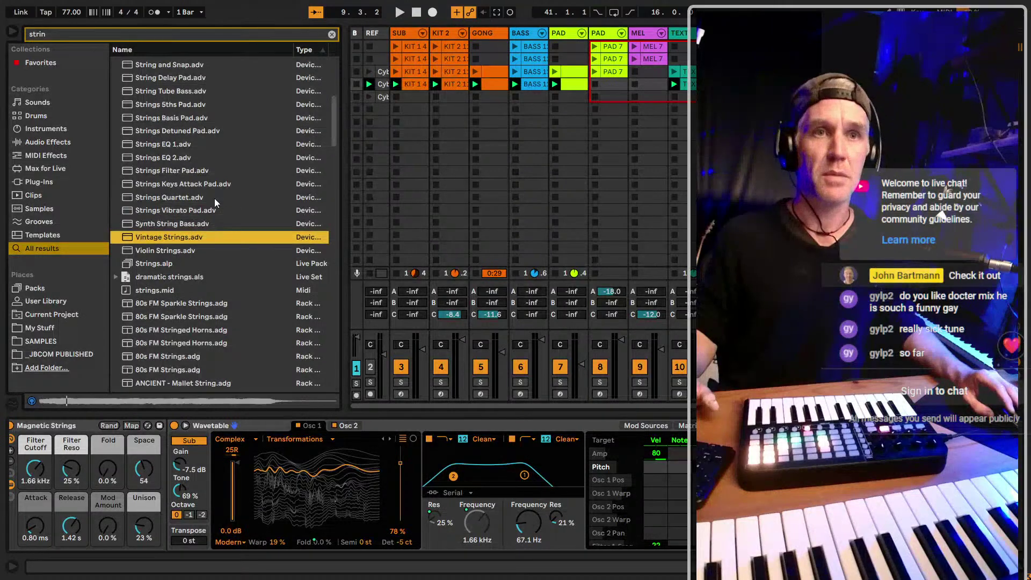
pyautogui.press('Down')
pyautogui.press('Down')
pyautogui.press('Down')
pyautogui.press('Down')
pyautogui.press('Down')
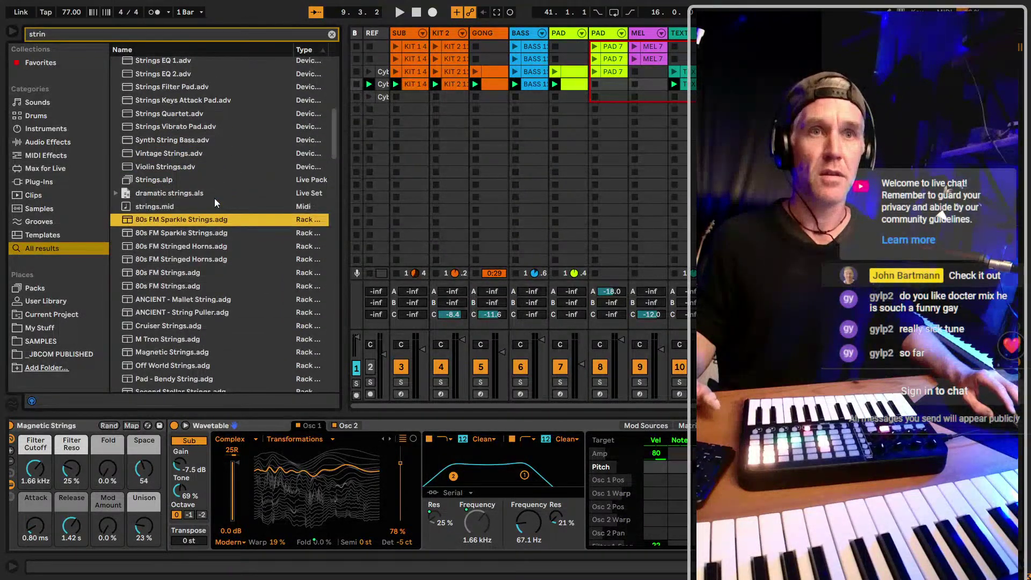
pyautogui.press('Down')
pyautogui.press('Down')
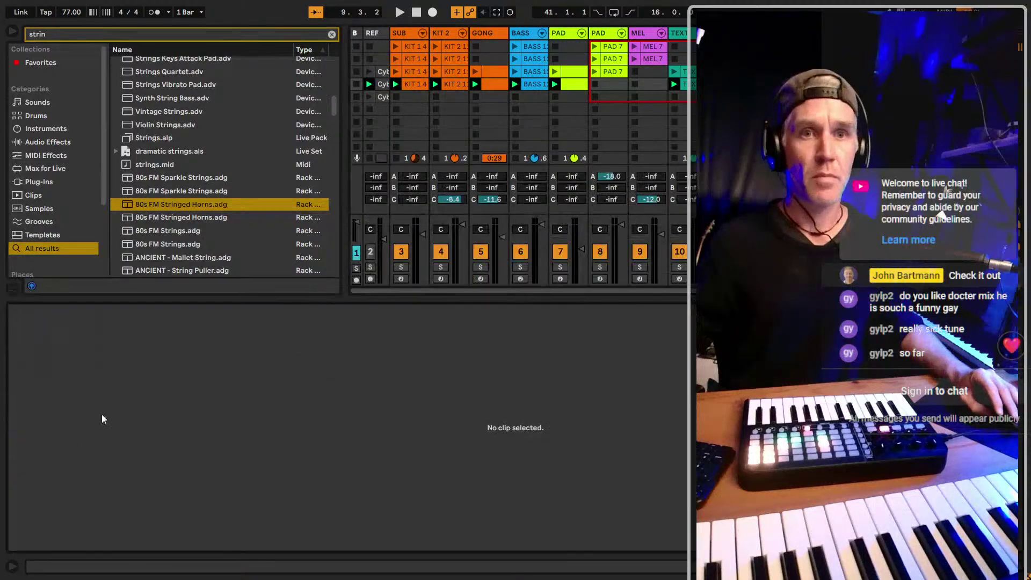
# Audition the string racks from 80s FM Strings onward, including Magnetic Strings and Pad - Bendy String
pyautogui.click(195, 217)
pyautogui.click(179, 231)
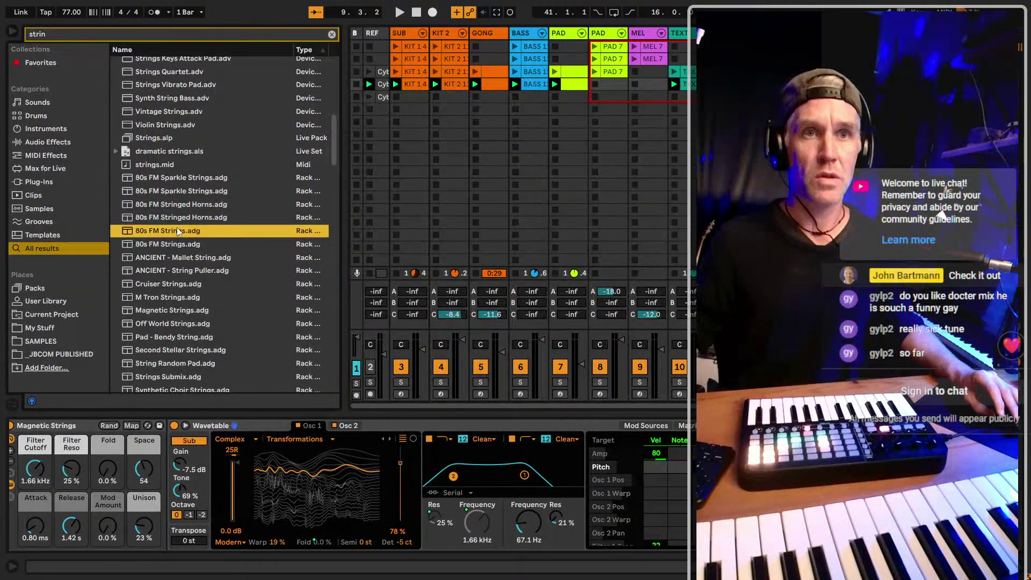
pyautogui.scroll(-3, 177, 246)
pyautogui.click(182, 270)
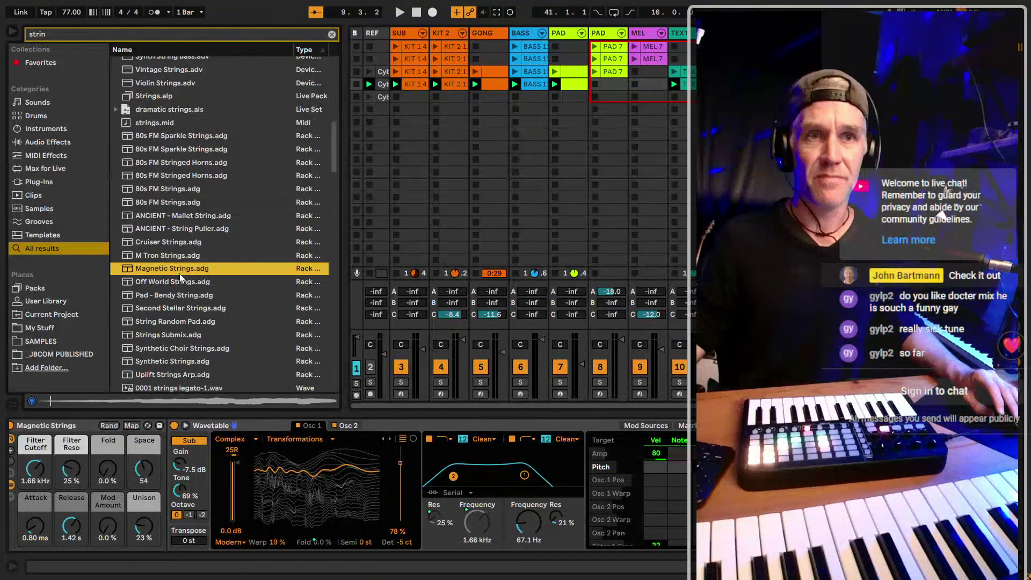
pyautogui.click(186, 280)
pyautogui.scroll(-2, 195, 266)
pyautogui.click(198, 263)
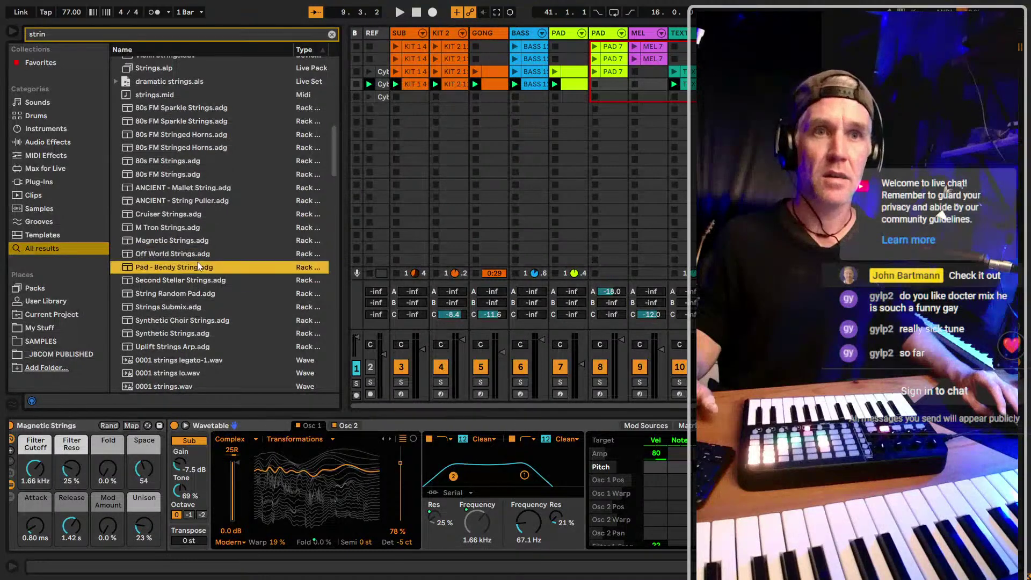
pyautogui.press('Down')
pyautogui.press('Down')
pyautogui.press('Up')
pyautogui.press('Up')
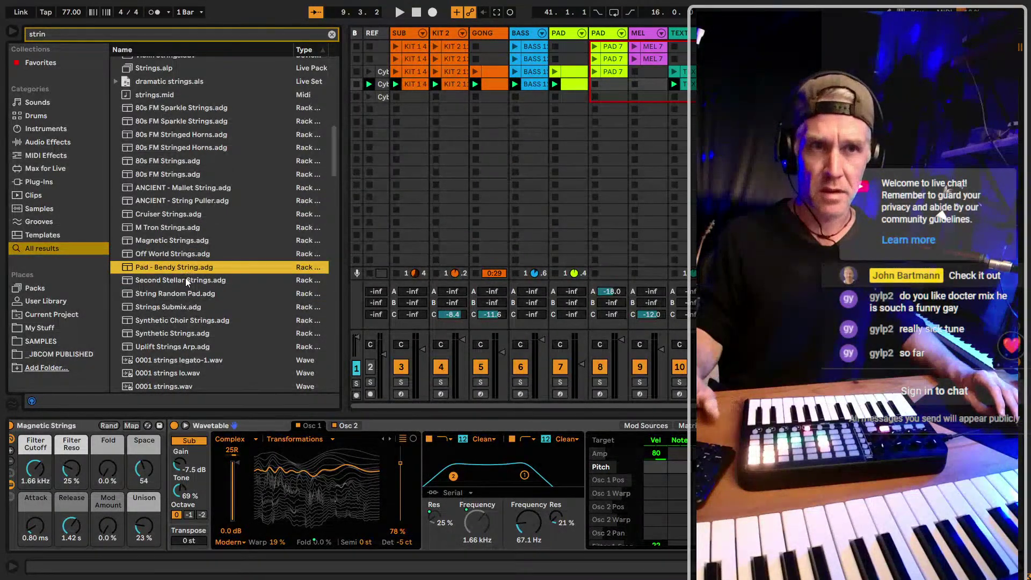
# Try the Synthetic Choir Strings rack on the track and start playback to hear it with the scene
pyautogui.press('Down')
pyautogui.press('Down')
pyautogui.press('Down')
pyautogui.press('Down')
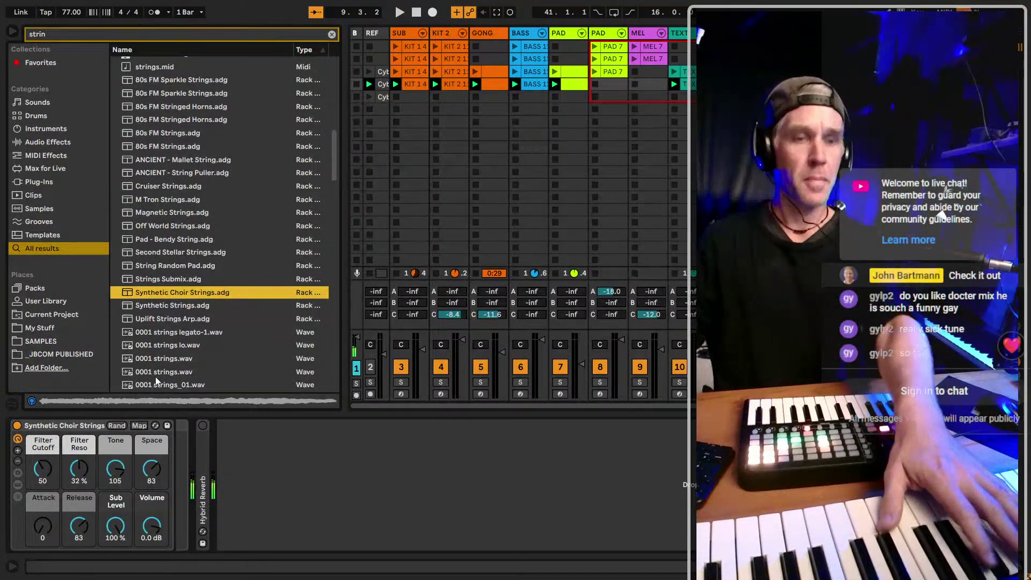
pyautogui.press('space')
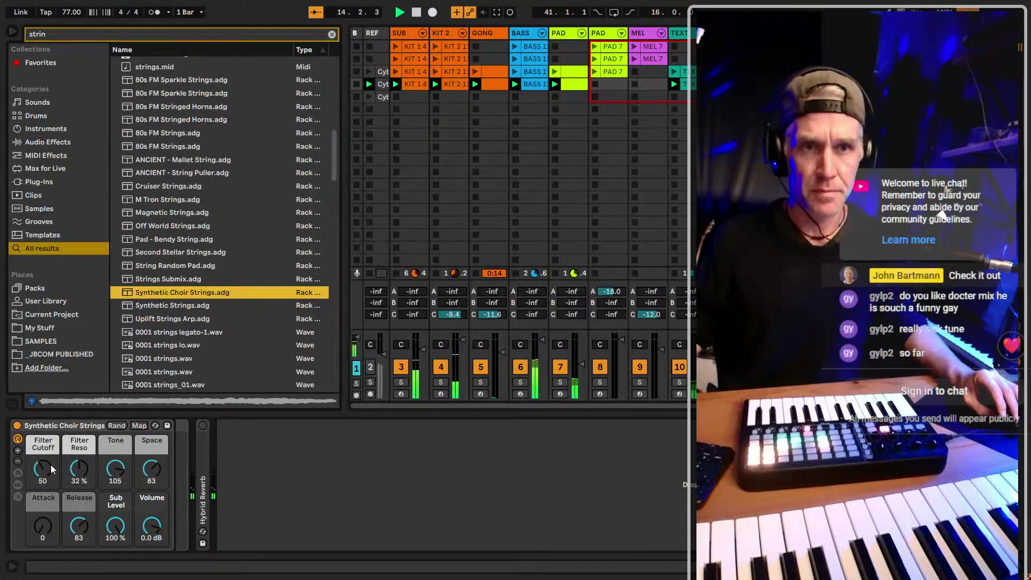
# Set the choir rack's Filter Cutoff to 0, then reveal its Analog device and set PB Range to 7.00
pyautogui.moveTo(52, 470); pyautogui.dragTo(52, 500)
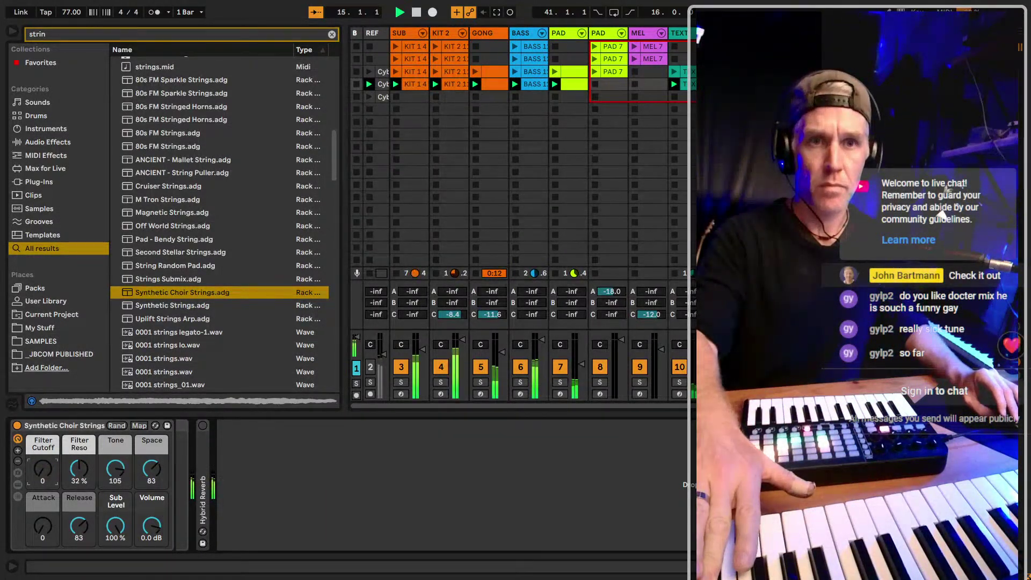
pyautogui.click(18, 497)
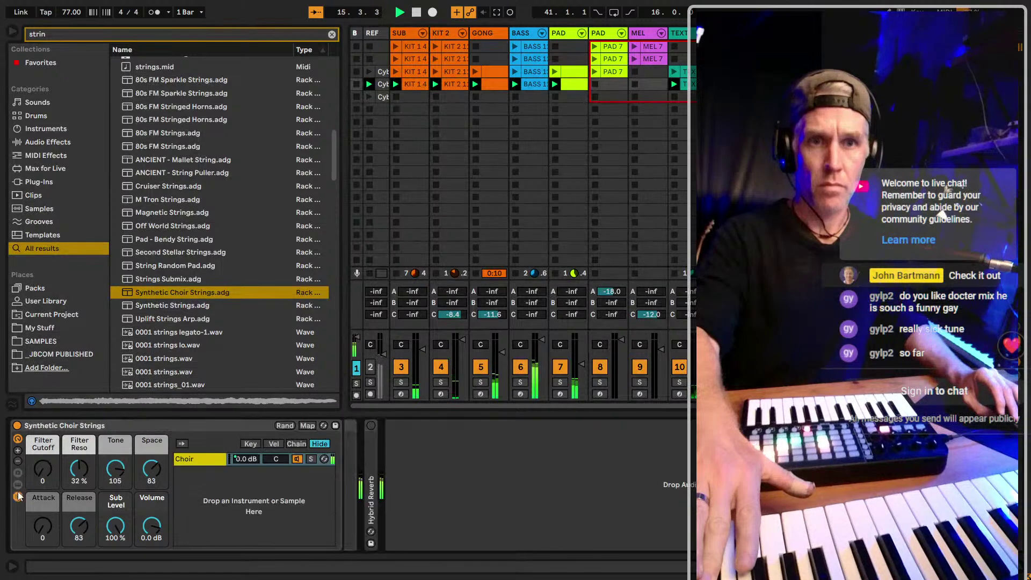
pyautogui.click(17, 484)
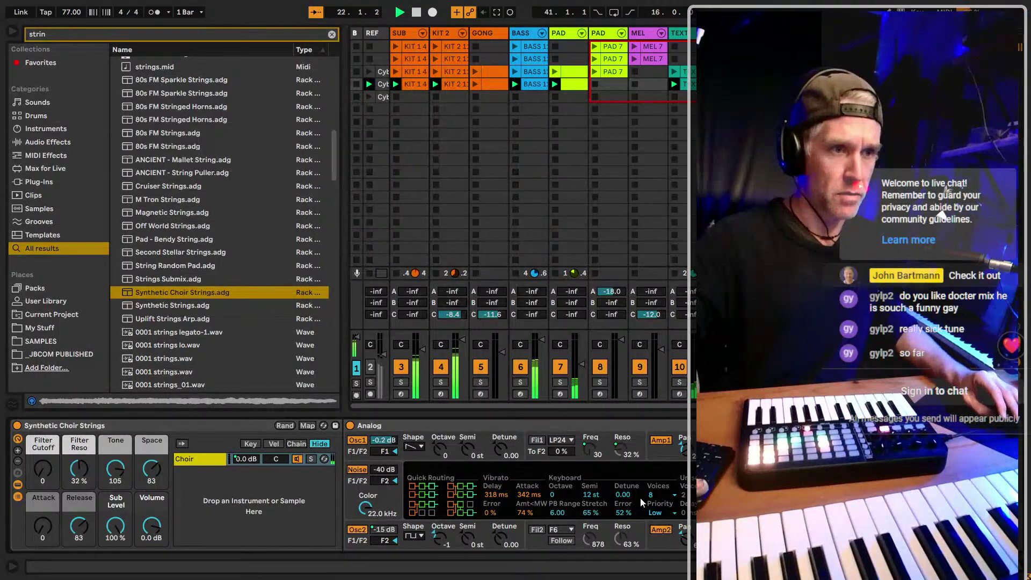
pyautogui.moveTo(557, 516); pyautogui.dragTo(560, 516)
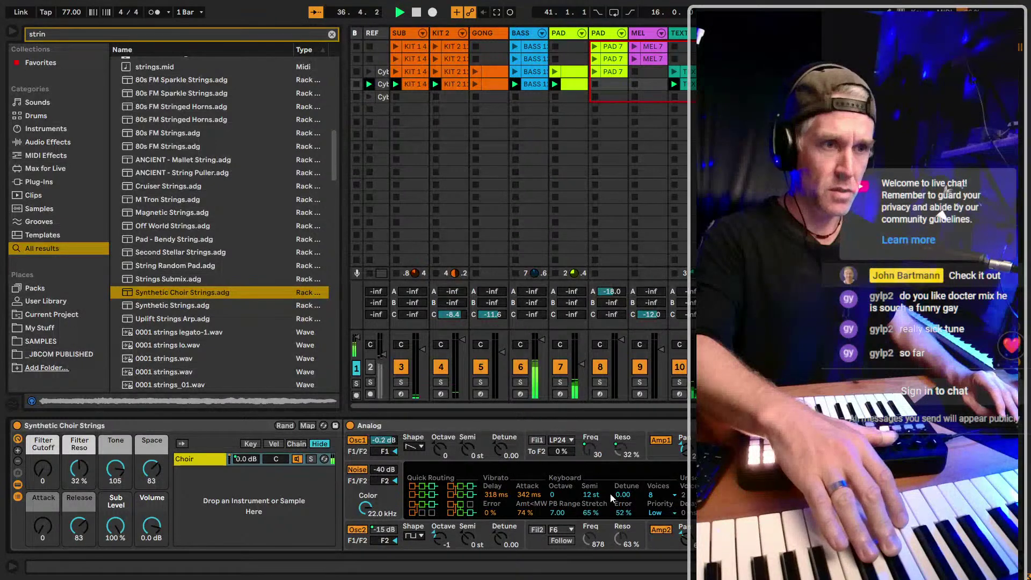
# Set Analog's keyboard Detune to 0.01 and try several quick routings
pyautogui.moveTo(612, 495); pyautogui.dragTo(648, 498)
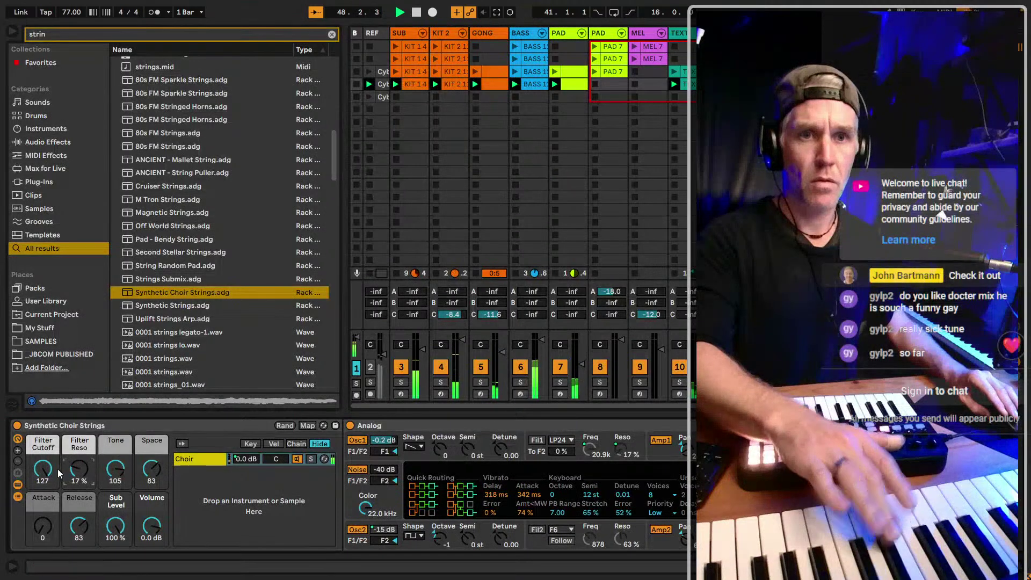
pyautogui.click(536, 440)
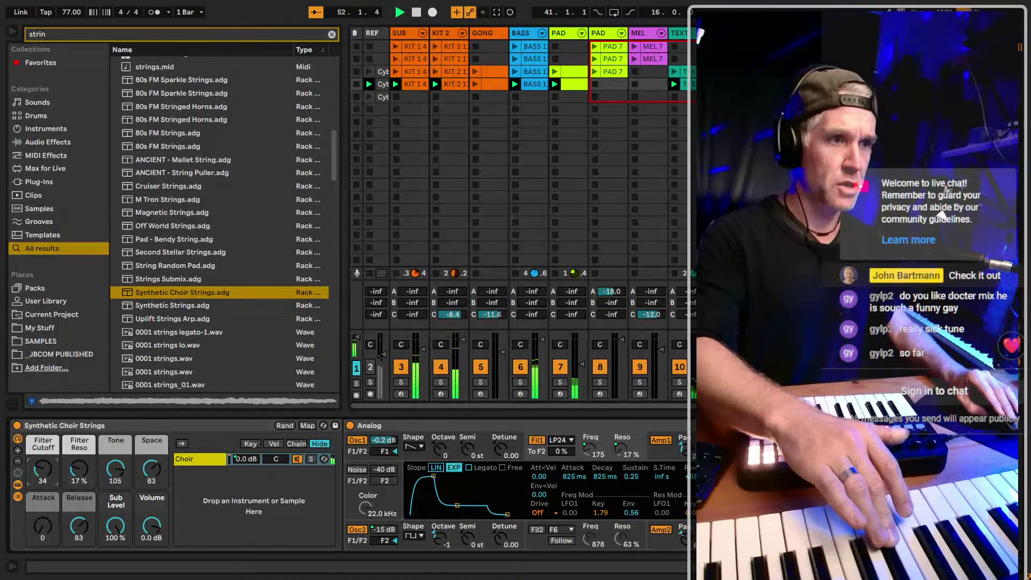
pyautogui.click(463, 495)
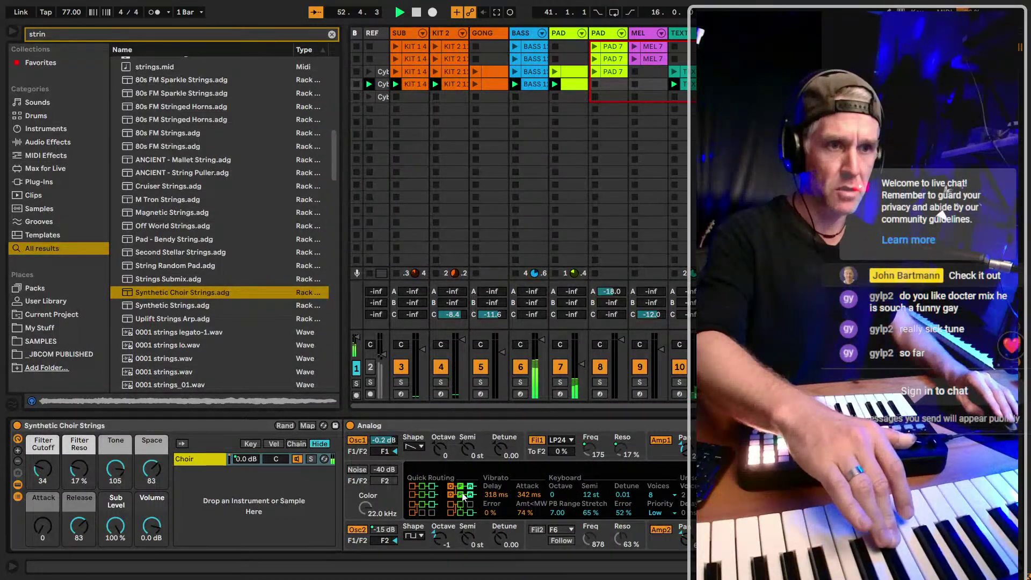
pyautogui.click(456, 508)
pyautogui.click(430, 512)
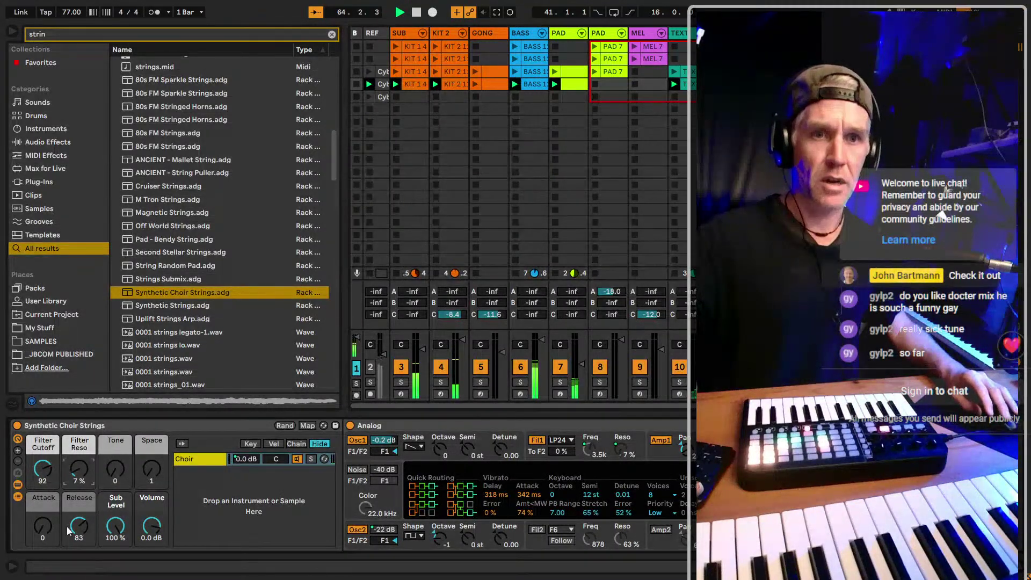
# Load the Synthetic Strings rack in place of Synthetic Choir Strings and reveal its chain and Wavetable device
pyautogui.click(173, 305)
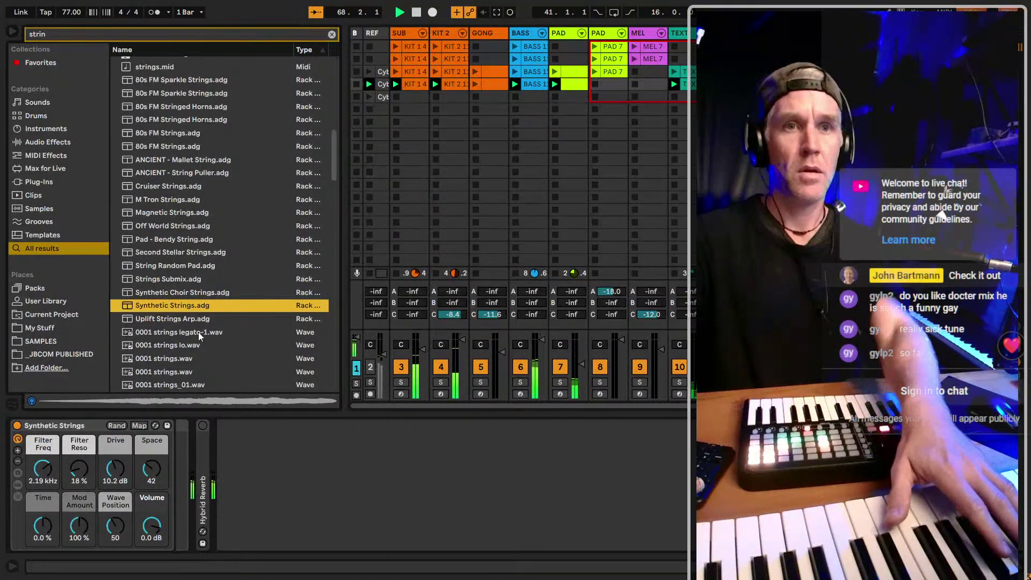
pyautogui.click(18, 493)
pyautogui.click(19, 485)
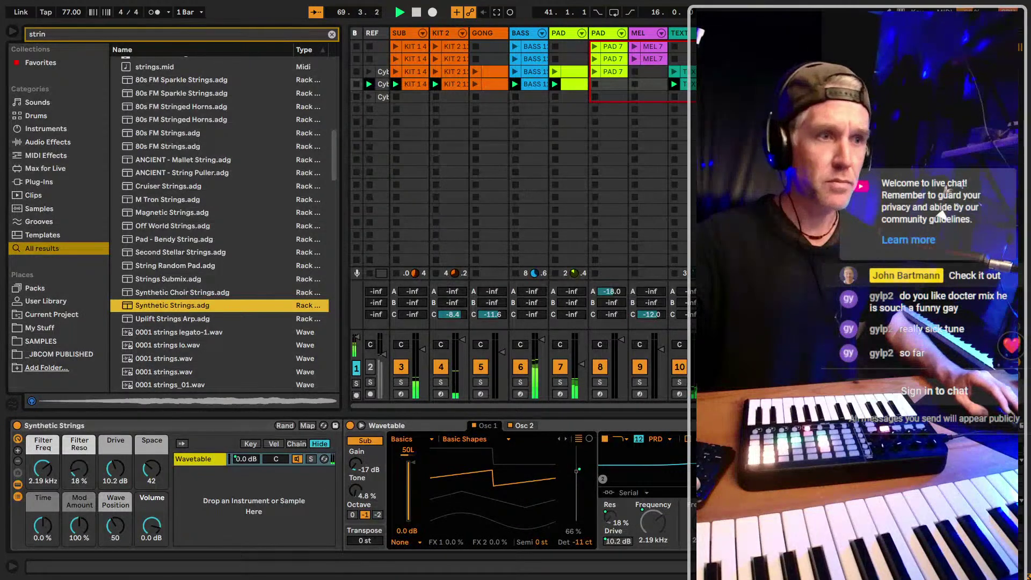
pyautogui.hscroll(3, 344, 483)
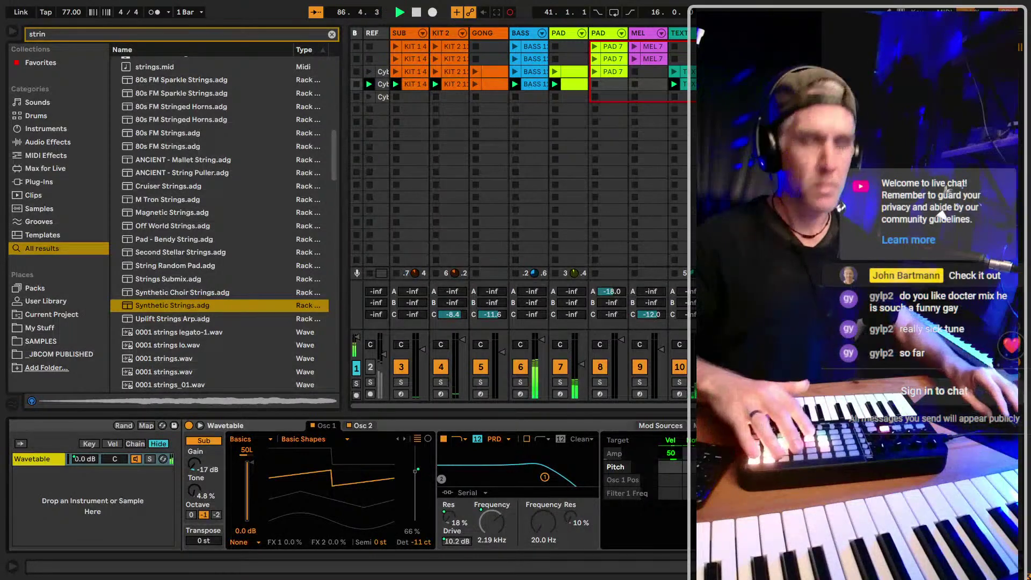
# Stop playback and show the MIDI Ctrl Pitch Bend envelope of the SWEEP 8 clip
pyautogui.hotkey('shift', 'Tab')
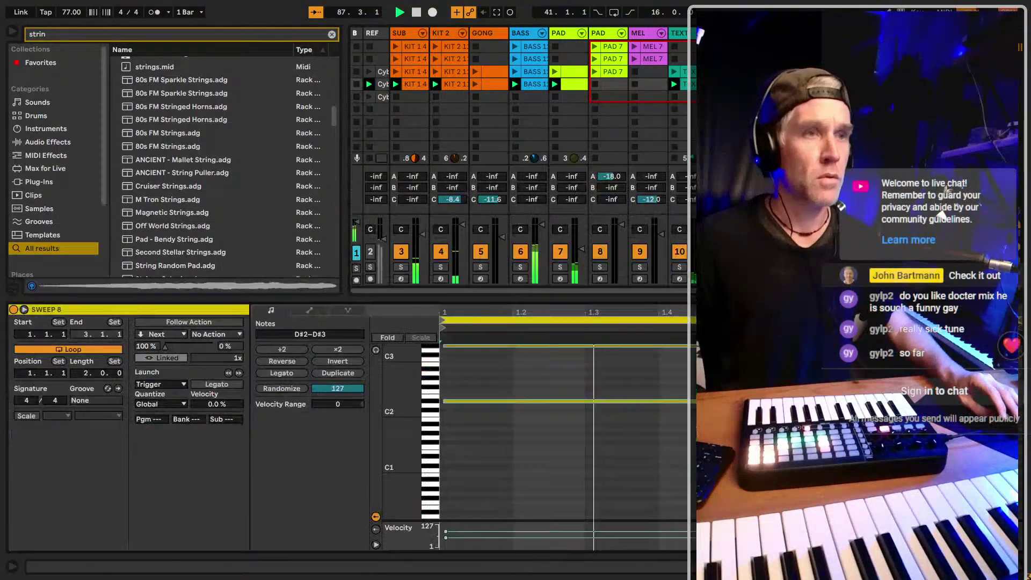
pyautogui.press('space')
pyautogui.click(308, 309)
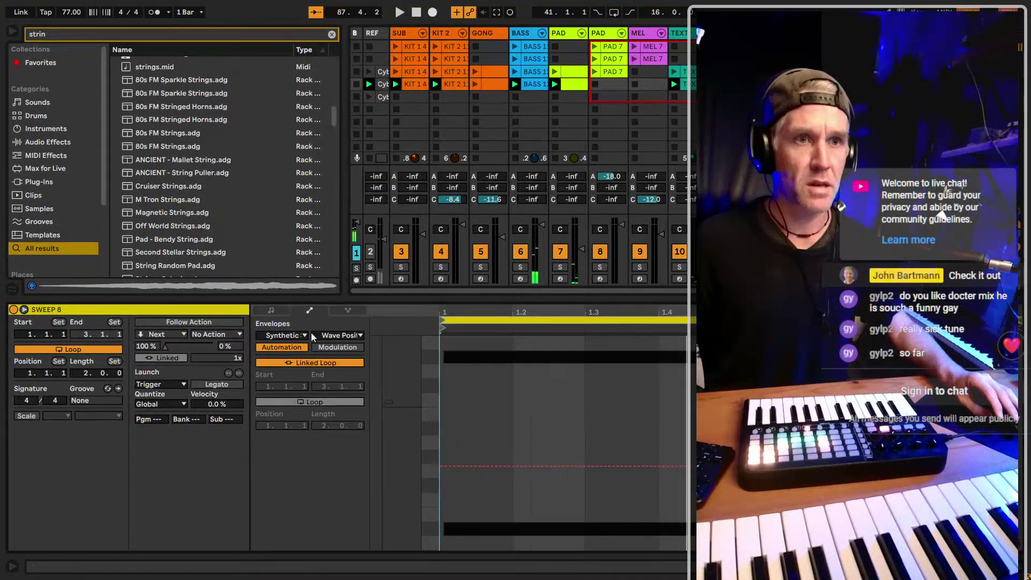
pyautogui.click(334, 335)
pyautogui.click(294, 335)
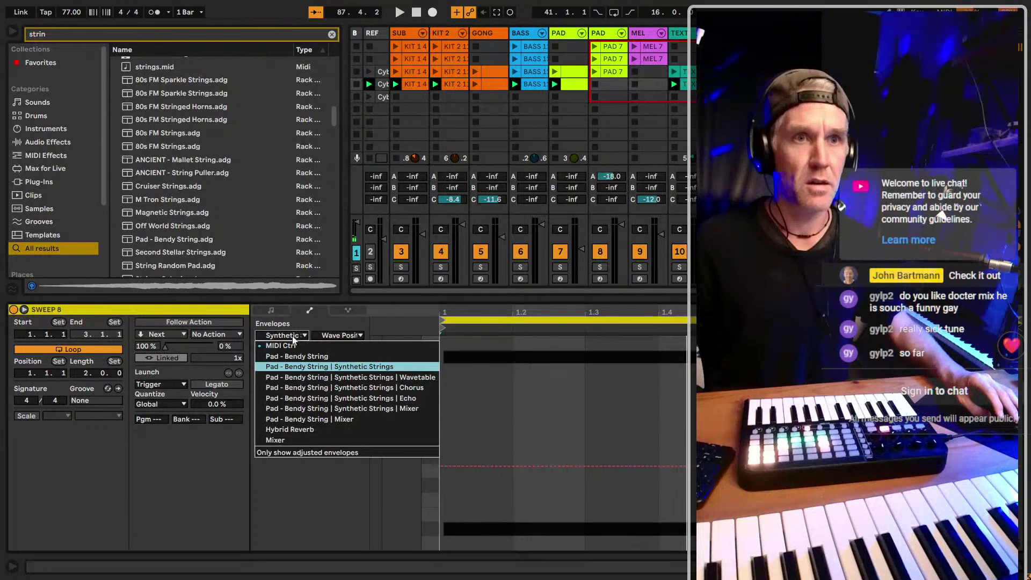
pyautogui.click(302, 348)
pyautogui.click(299, 336)
pyautogui.click(300, 341)
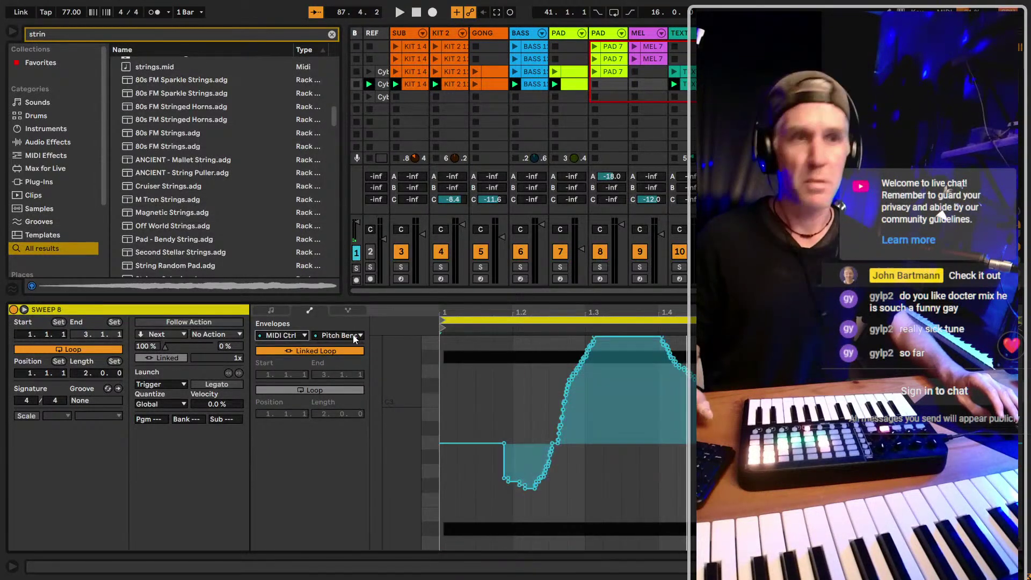
pyautogui.click(298, 336)
pyautogui.click(296, 348)
pyautogui.click(295, 336)
pyautogui.click(295, 337)
pyautogui.click(294, 336)
pyautogui.click(294, 342)
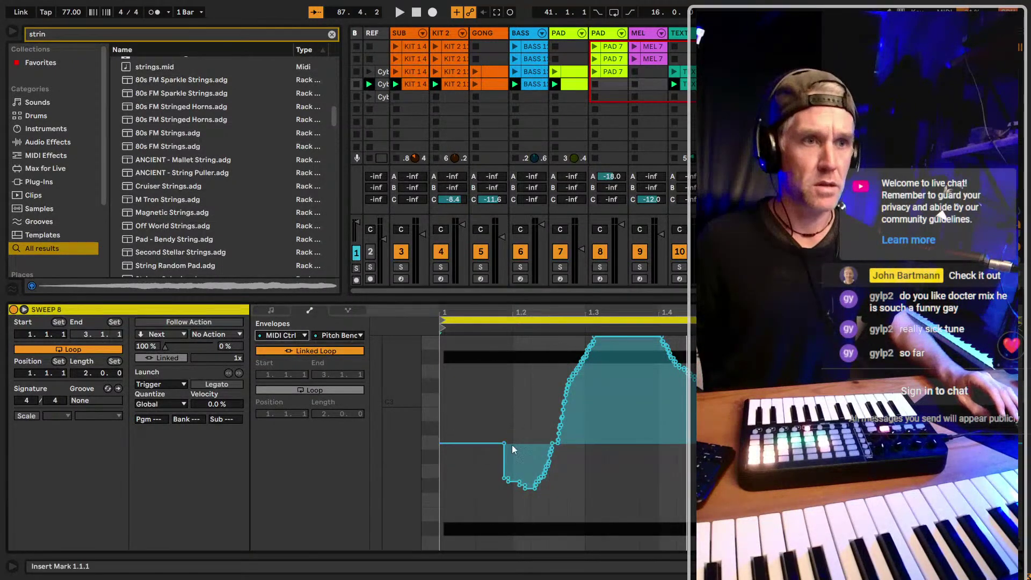
# Lower the flat beginning of SWEEP 8's pitch bend envelope to about -2784
pyautogui.moveTo(504, 443); pyautogui.dragTo(442, 483)
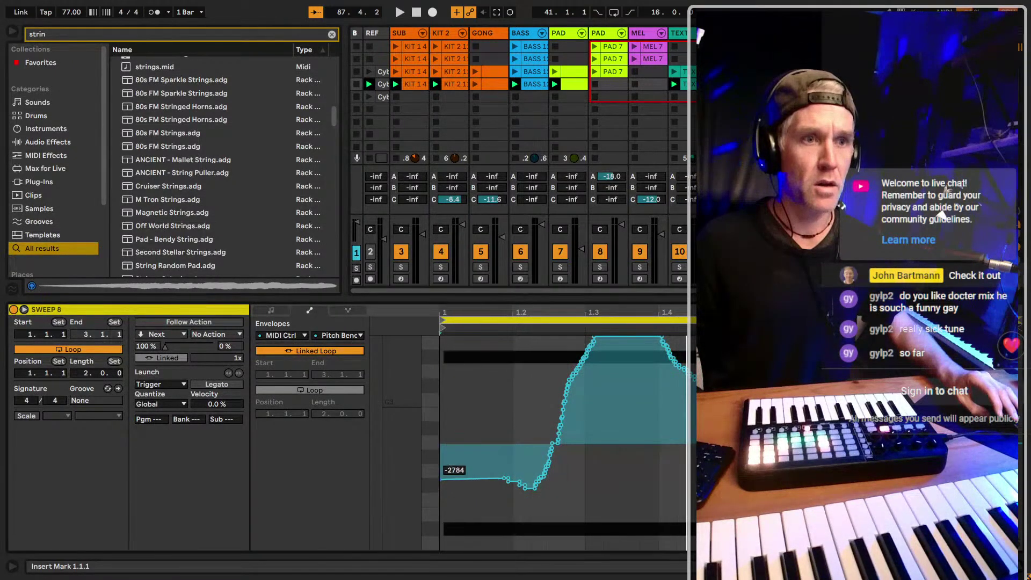
pyautogui.rightClick(489, 462)
pyautogui.press('Escape')
# Simplify SWEEP 8's entire pitch bend envelope and start playback
pyautogui.hotkey('ctrl', 'a')
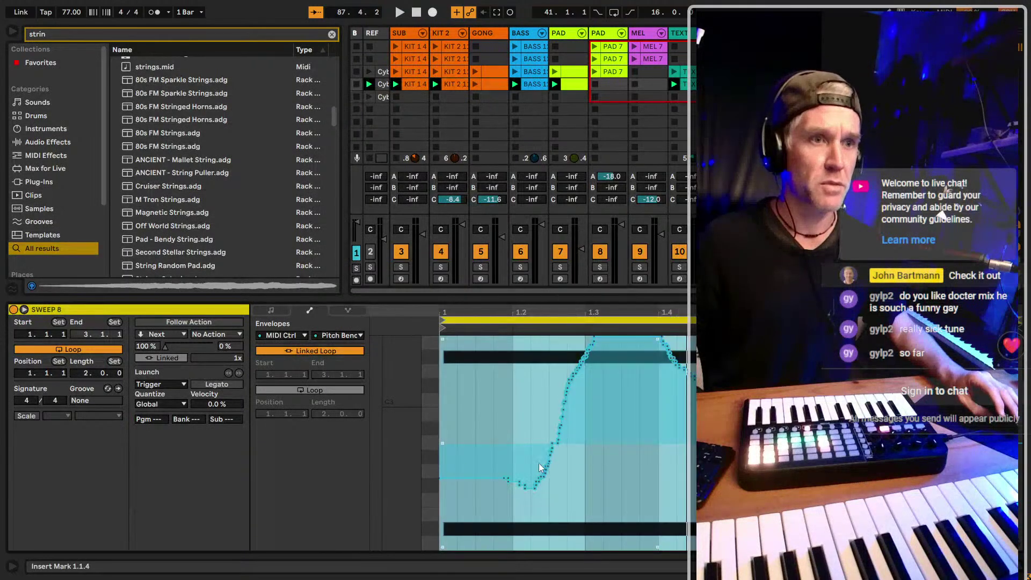
pyautogui.rightClick(539, 463)
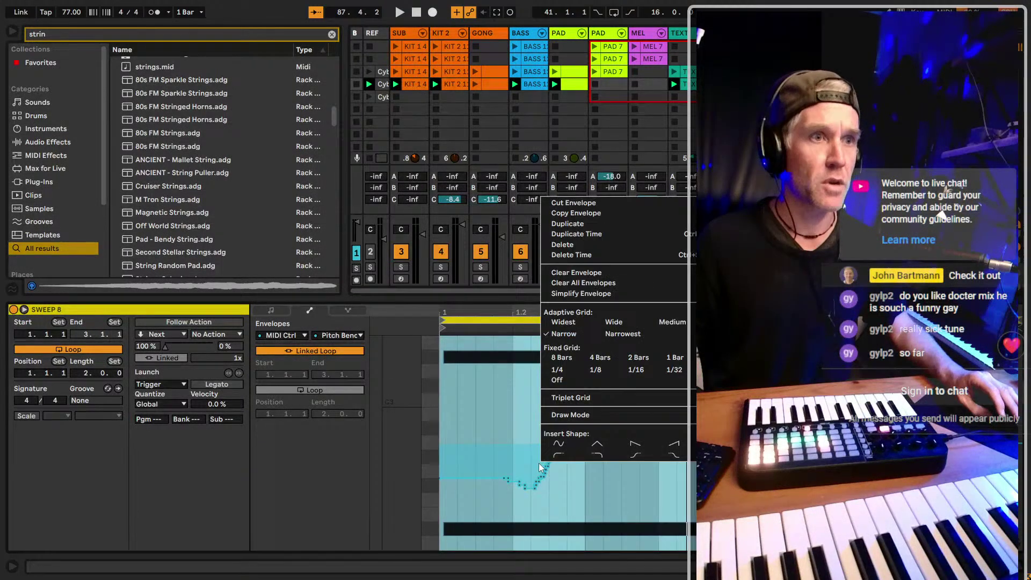
pyautogui.click(589, 295)
pyautogui.click(533, 436)
pyautogui.press('space')
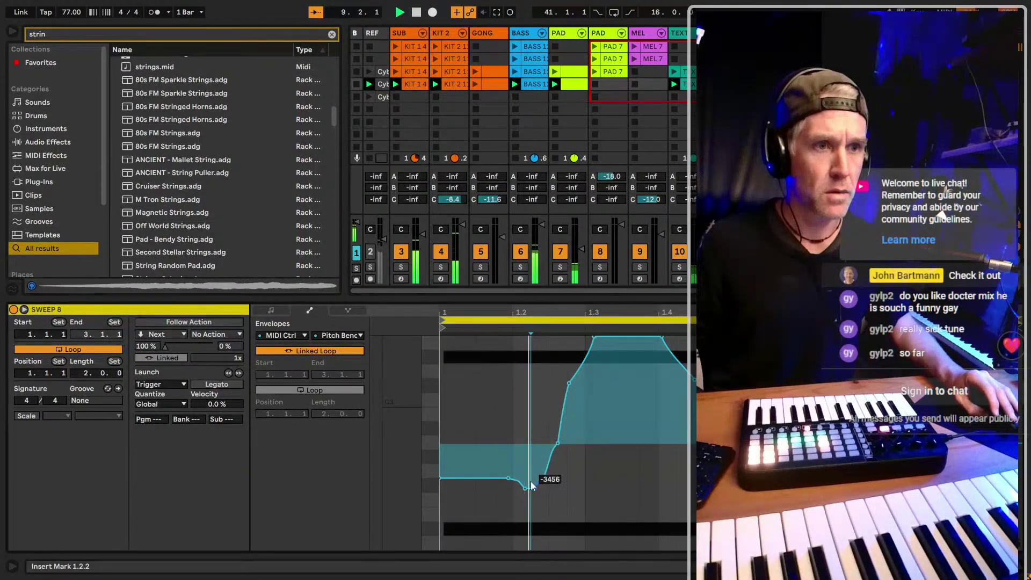
# Flatten the start of SWEEP 8's pitch bend envelope at about -3456 and make its 8191 plateau run from about 1.3 to beyond 1.4
pyautogui.moveTo(508, 478); pyautogui.dragTo(508, 488)
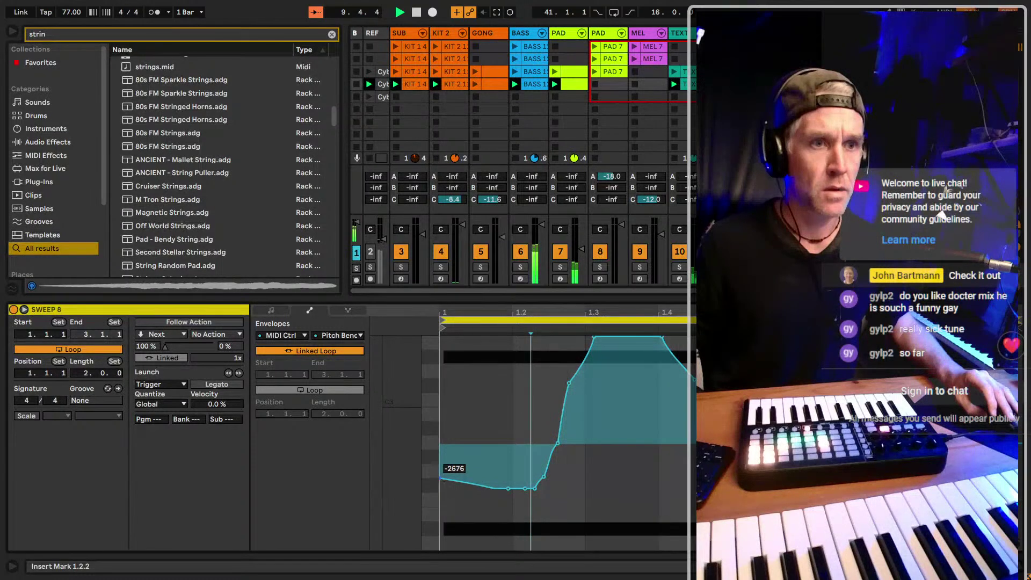
pyautogui.moveTo(441, 478); pyautogui.dragTo(442, 490)
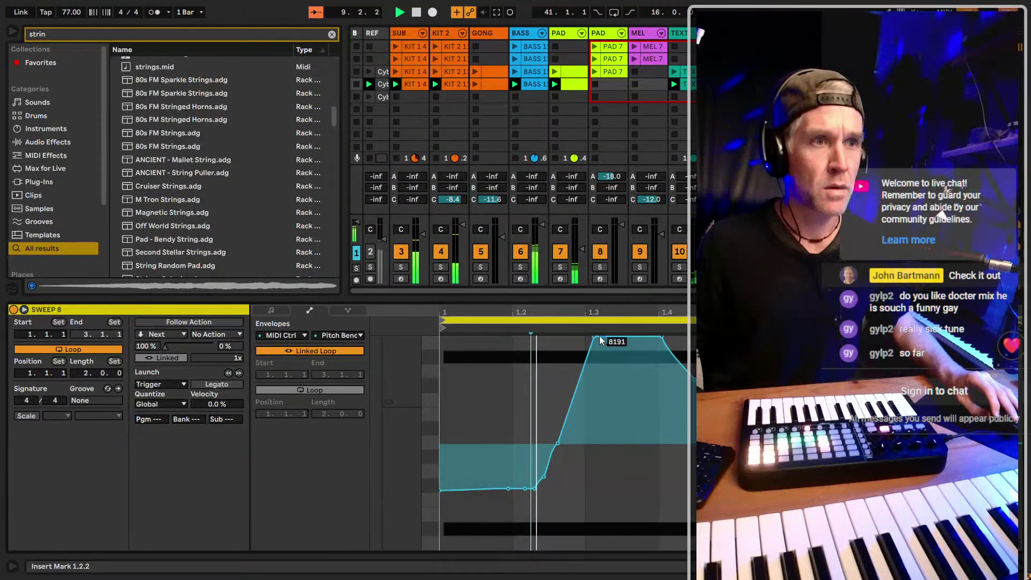
pyautogui.moveTo(600, 340); pyautogui.dragTo(572, 341)
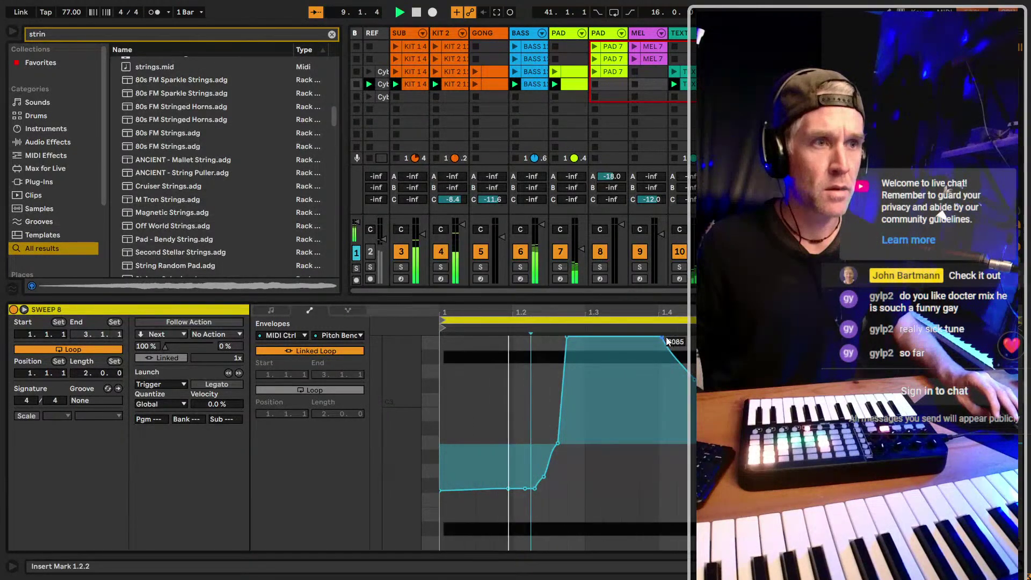
pyautogui.click(660, 368)
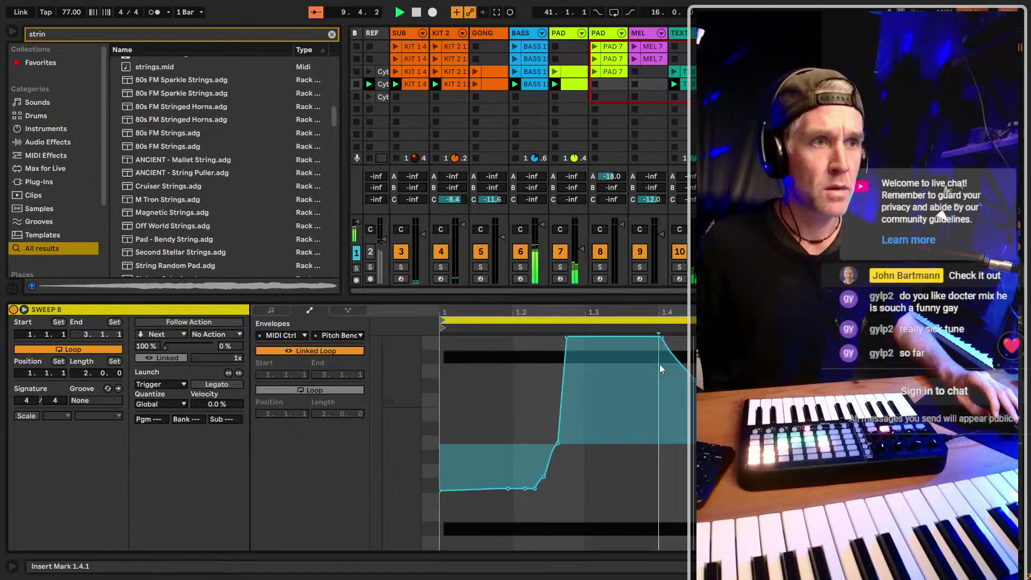
pyautogui.moveTo(662, 340); pyautogui.dragTo(704, 339)
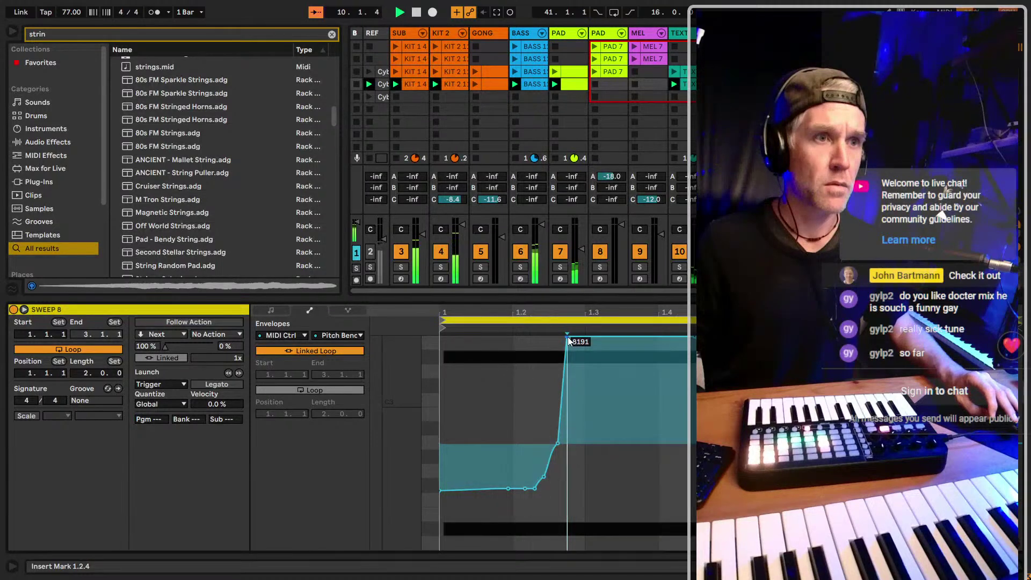
pyautogui.moveTo(573, 335); pyautogui.dragTo(604, 342)
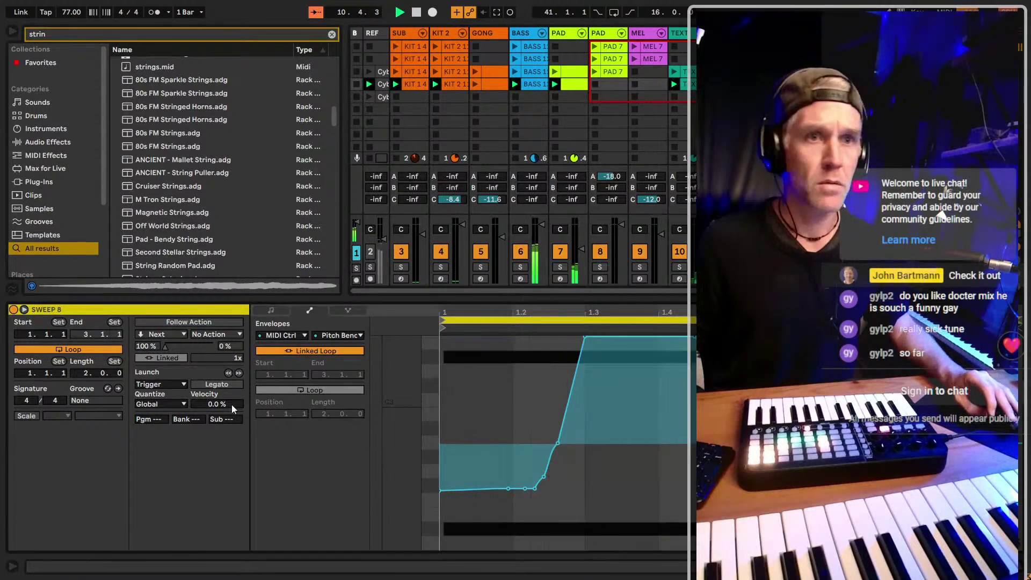
# Restart playback and move the STRING track directly after the MEL track
pyautogui.press('Return')
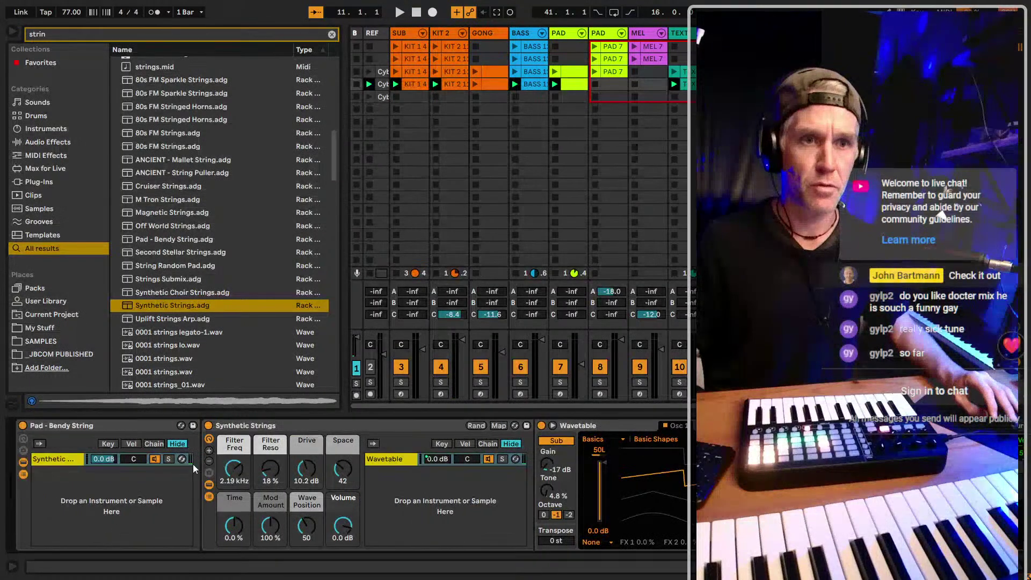
pyautogui.moveTo(241, 469); pyautogui.dragTo(241, 476)
pyautogui.press('space')
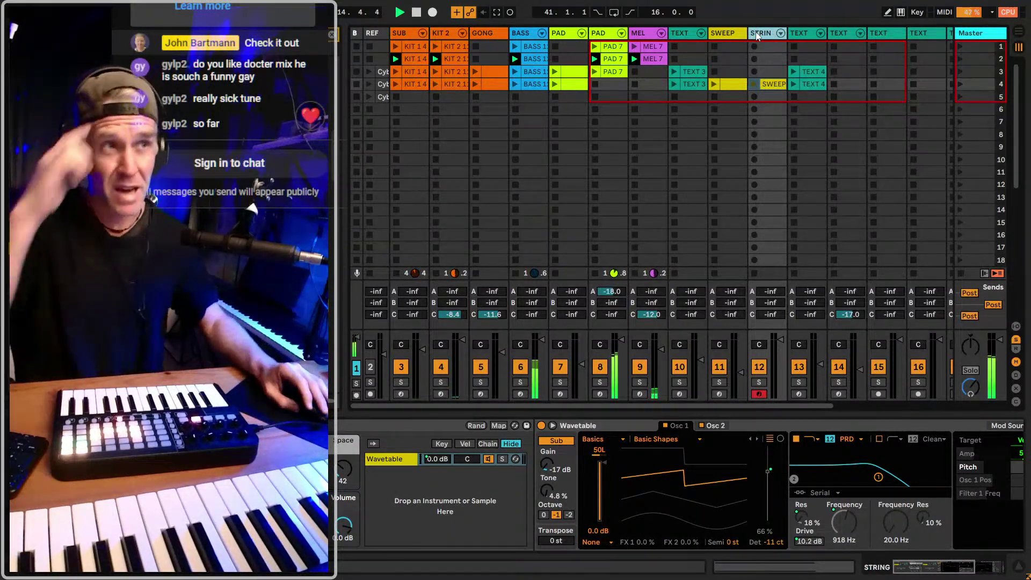
pyautogui.click(756, 35)
pyautogui.moveTo(756, 35); pyautogui.dragTo(661, 34)
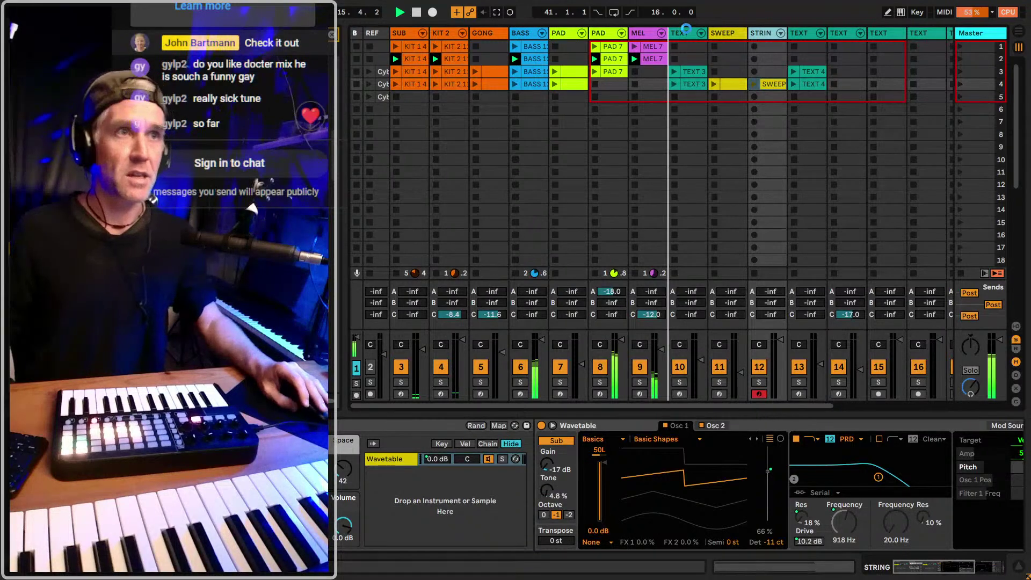
pyautogui.moveTo(686, 28); pyautogui.dragTo(686, 28)
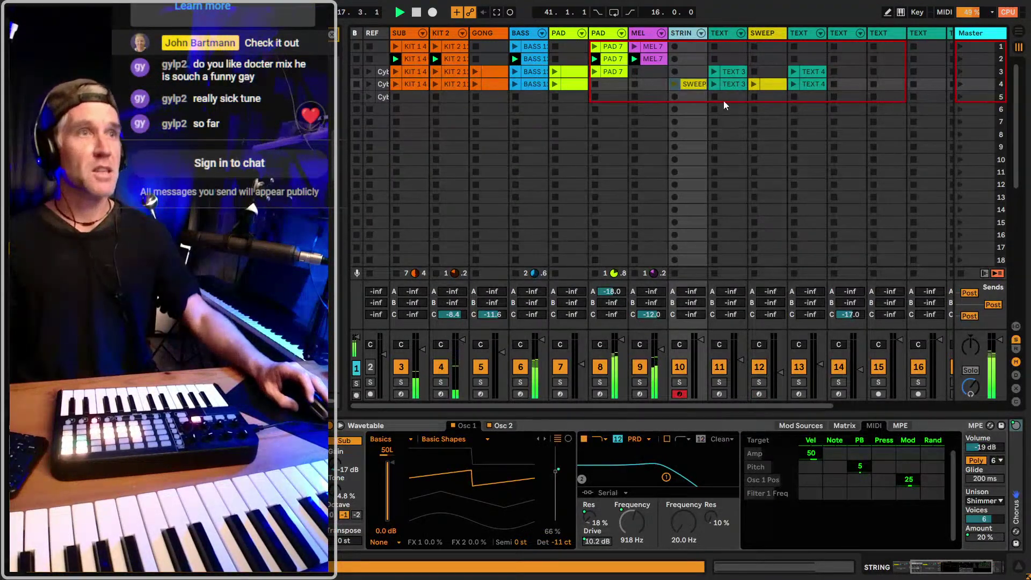
# Examine the instruments and effects on the MEL track and the second PAD track while the second scene plays
pyautogui.click(650, 84)
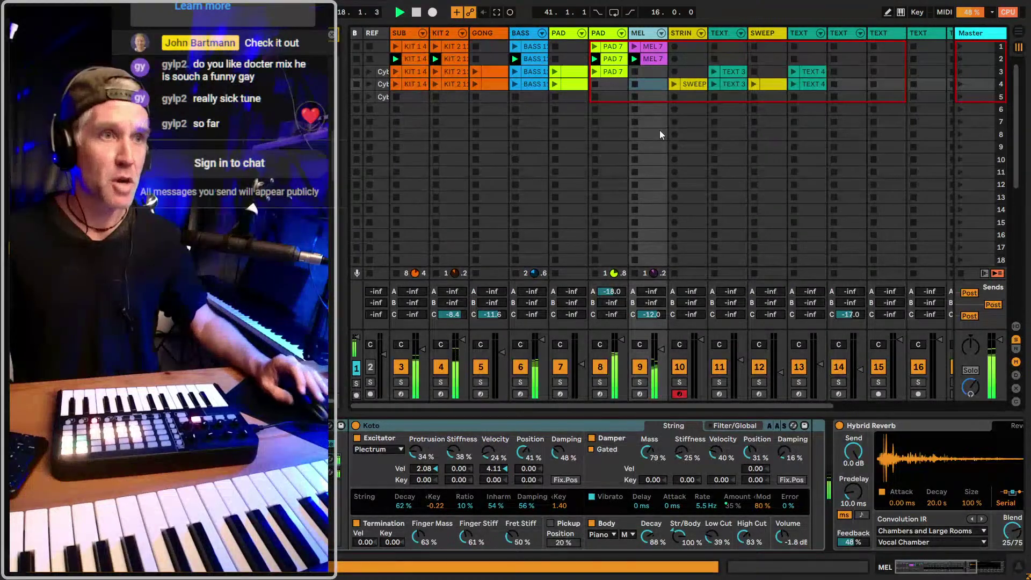
pyautogui.click(607, 34)
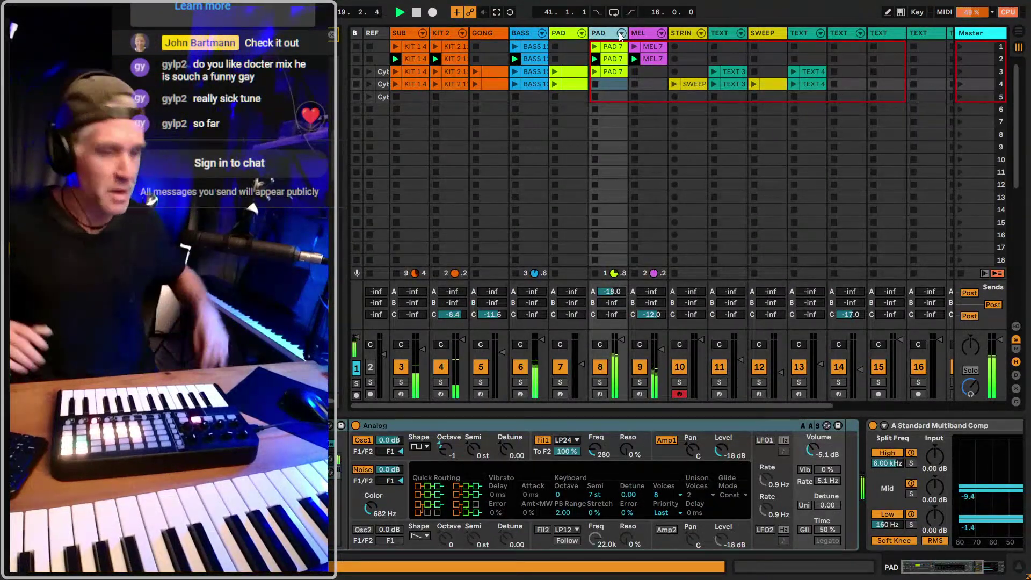
pyautogui.click(647, 34)
pyautogui.click(592, 430)
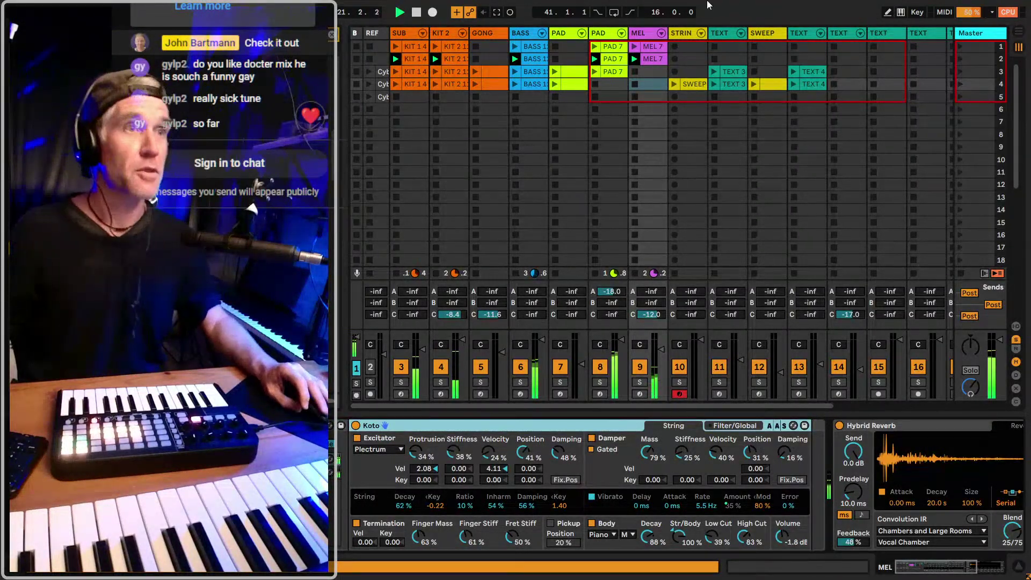
pyautogui.click(651, 34)
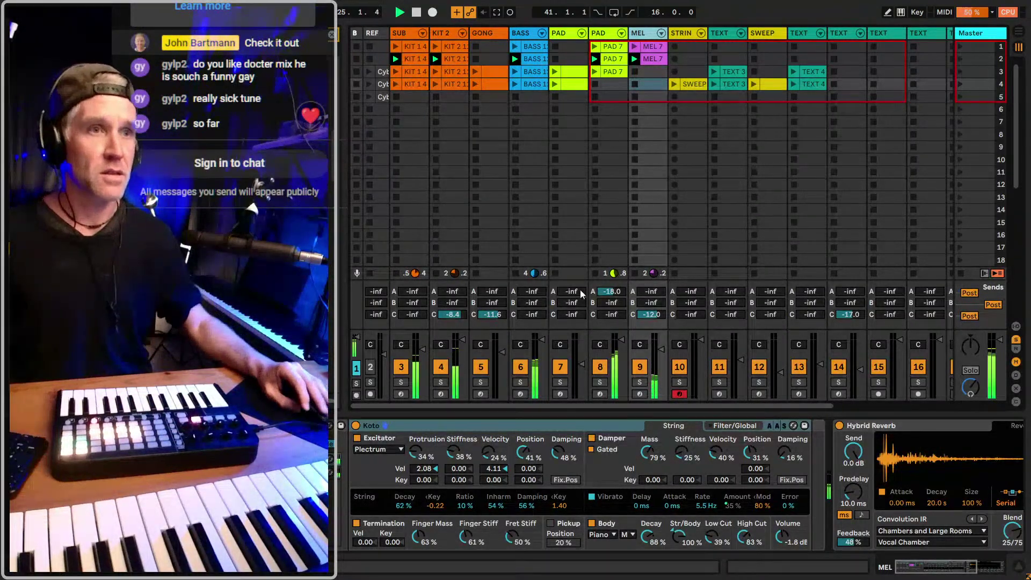
# Launch scene 3 and show the notes of its PAD 7 clip
pyautogui.click(536, 61)
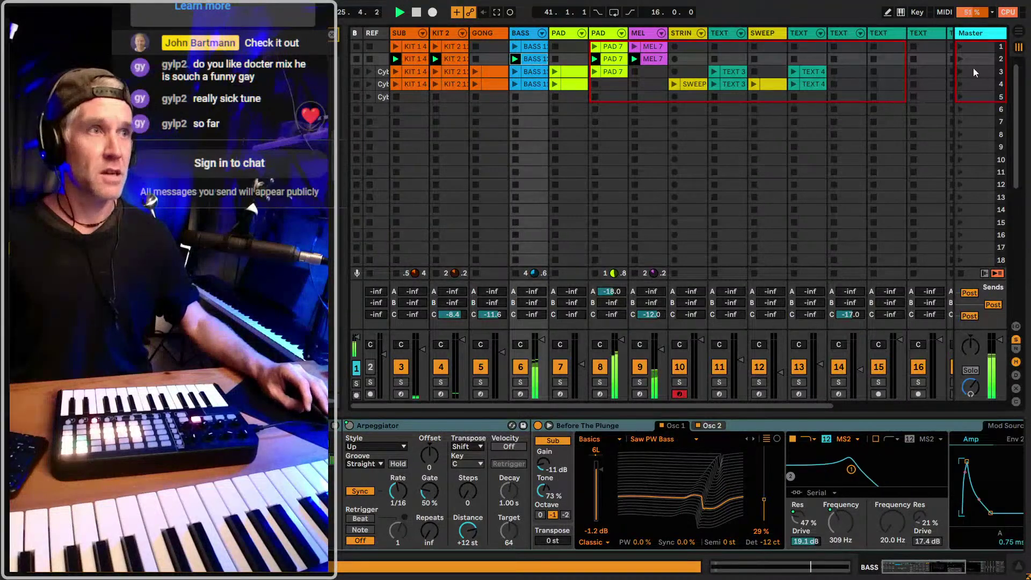
pyautogui.click(981, 62)
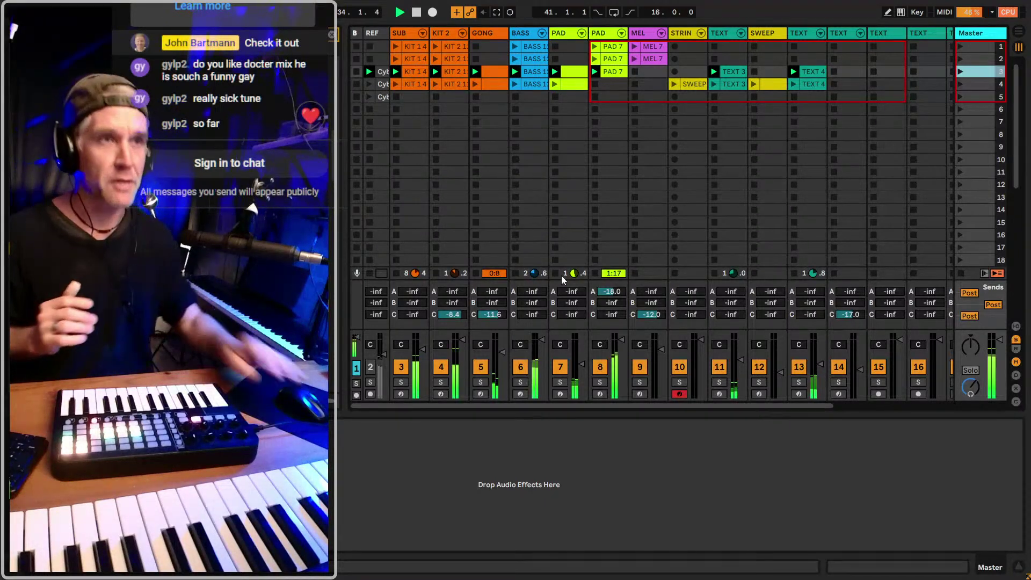
pyautogui.doubleClick(610, 71)
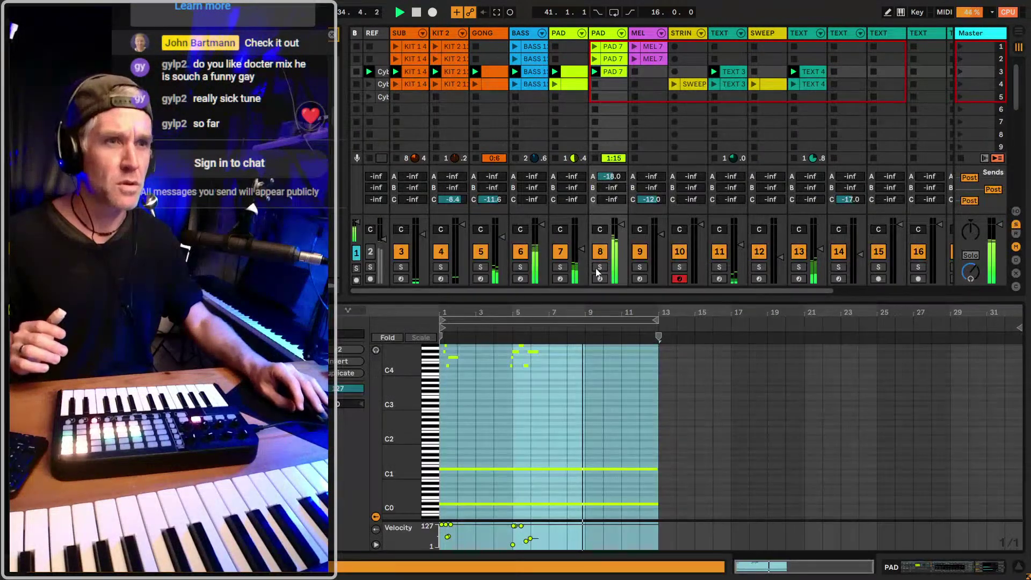
# Try the scene 2 MEL 7 clip as a duplicate in scene 3, launch it, and delete the copy
pyautogui.click(656, 61)
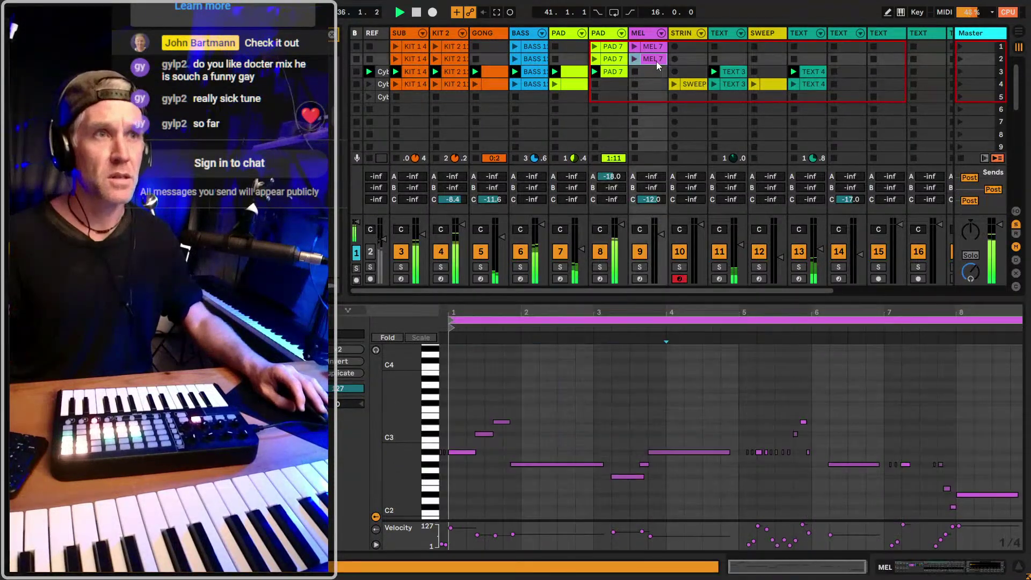
pyautogui.hotkey('ctrl', 'd')
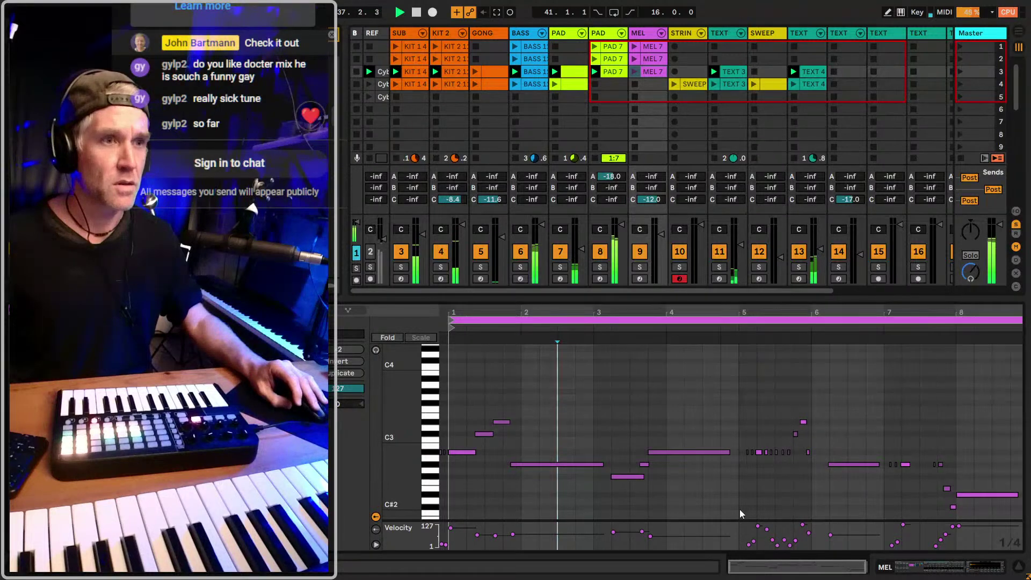
pyautogui.moveTo(740, 509); pyautogui.dragTo(414, 395)
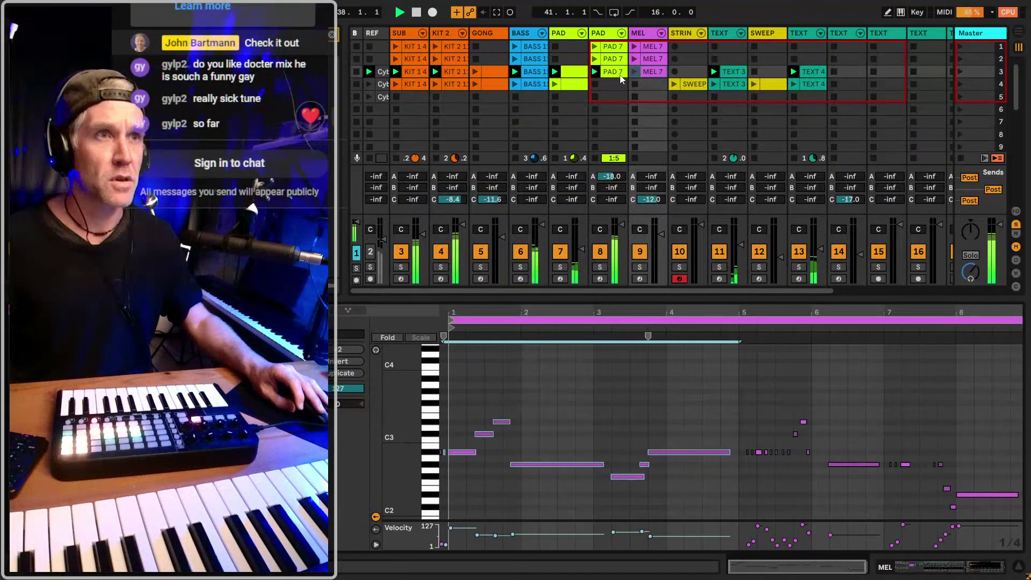
pyautogui.click(621, 76)
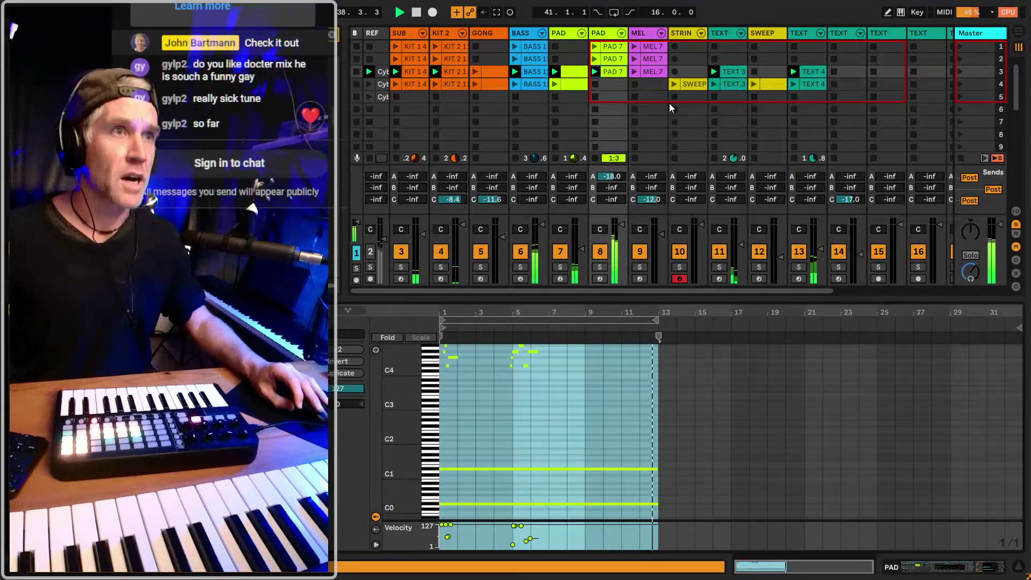
pyautogui.click(639, 71)
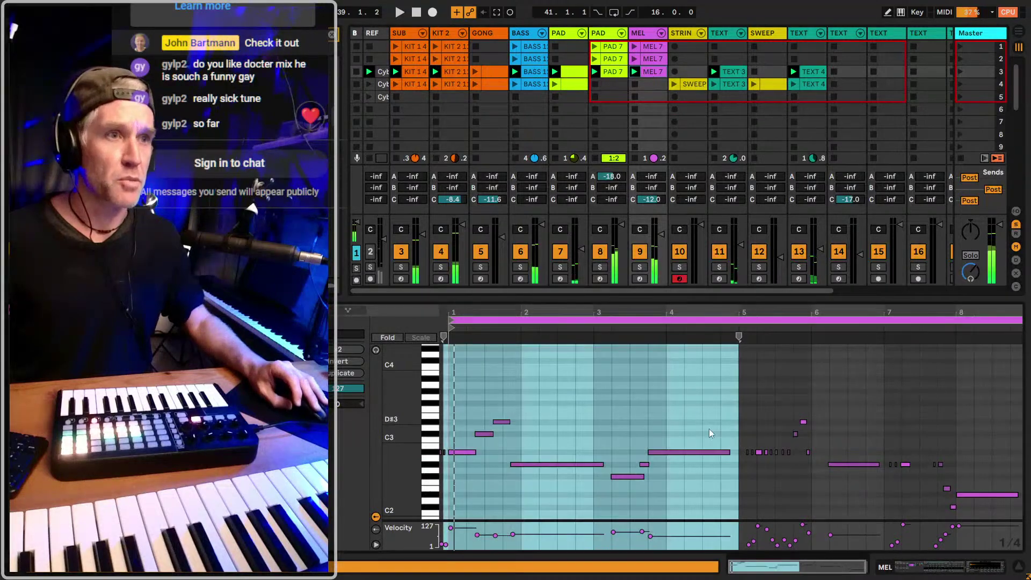
pyautogui.click(776, 66)
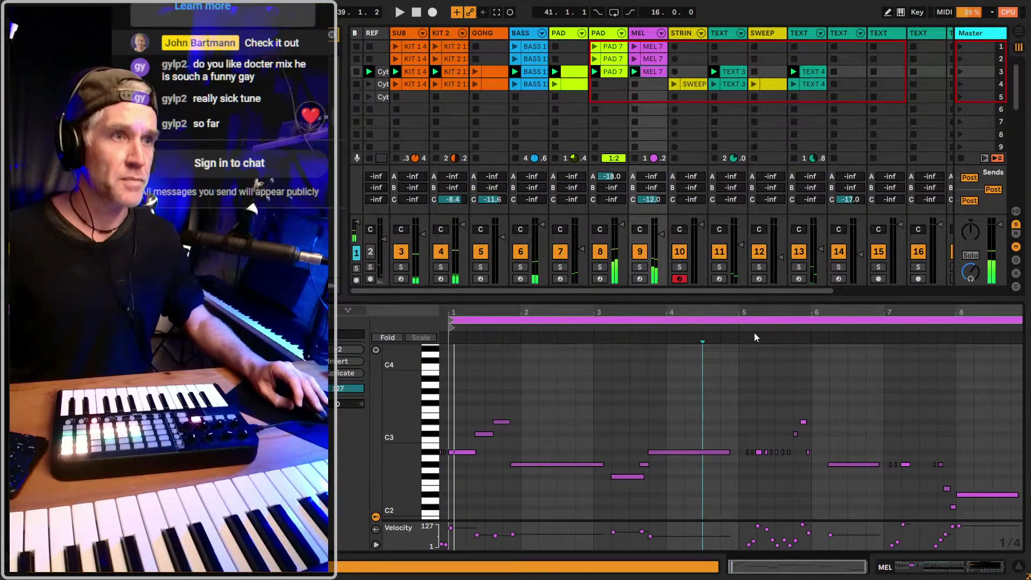
pyautogui.click(652, 73)
pyautogui.press('Delete')
pyautogui.click(616, 78)
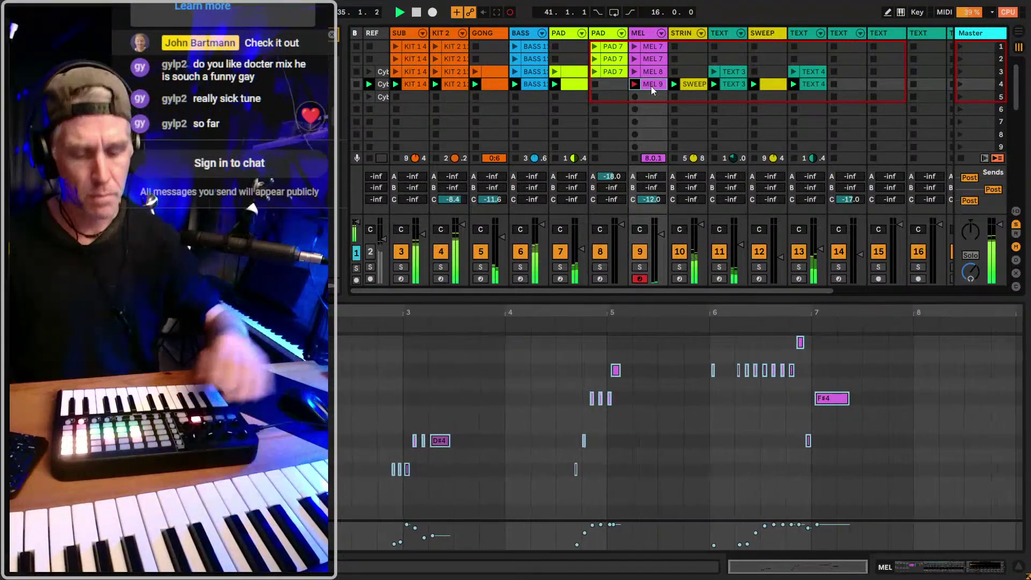
# Copy the SUB, KIT 2, STRING, first TEXT and SWEEP track clips from scene 4 into scene 5
pyautogui.click(694, 86)
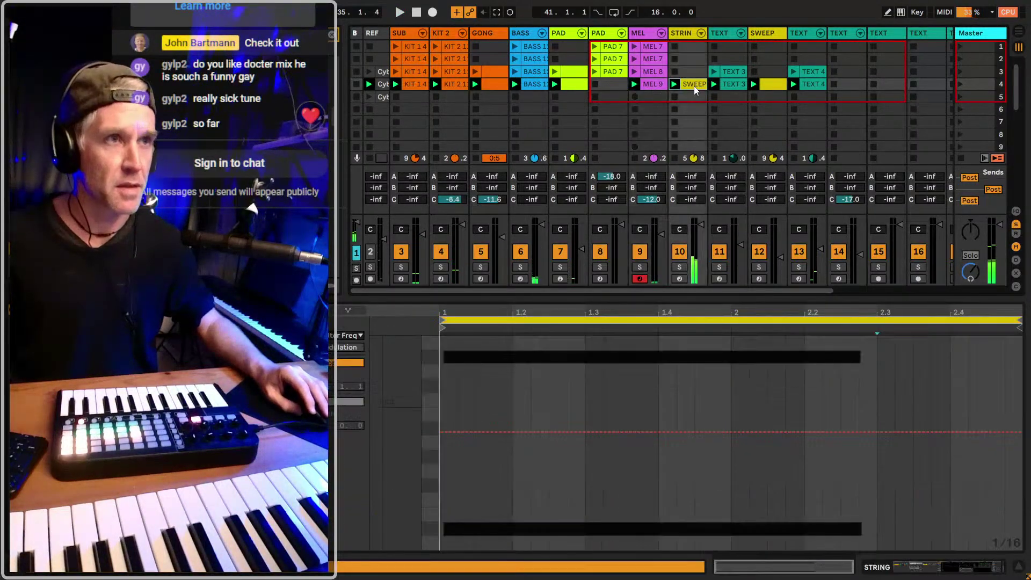
pyautogui.moveTo(694, 91); pyautogui.dragTo(693, 95)
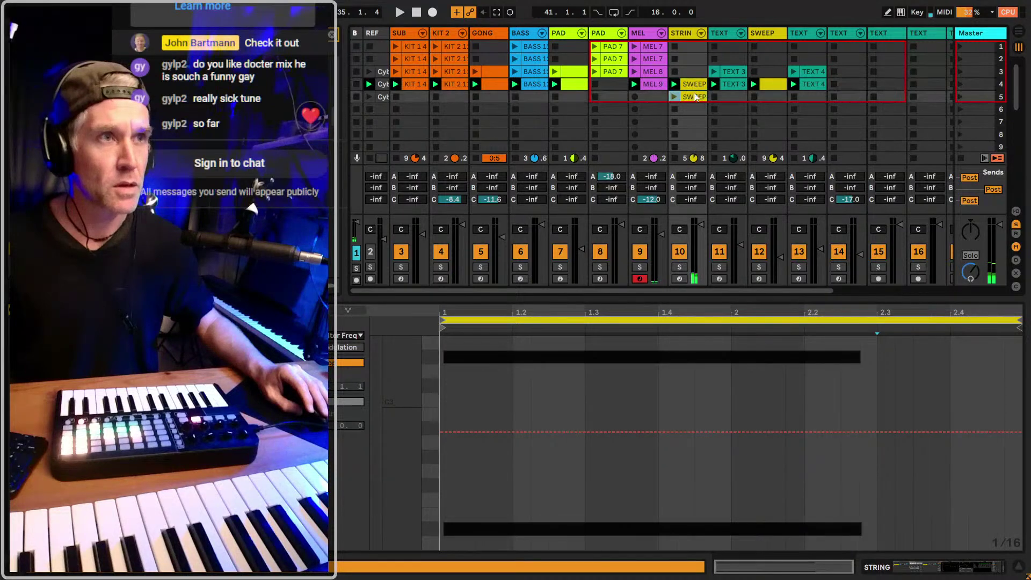
pyautogui.moveTo(419, 84); pyautogui.dragTo(456, 97)
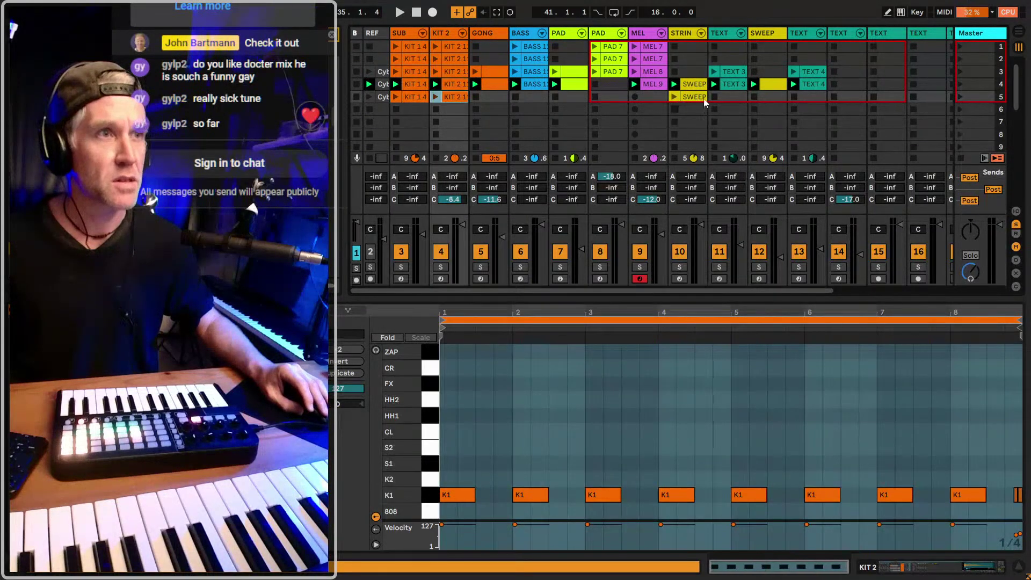
pyautogui.click(733, 85)
pyautogui.moveTo(734, 98); pyautogui.dragTo(734, 97)
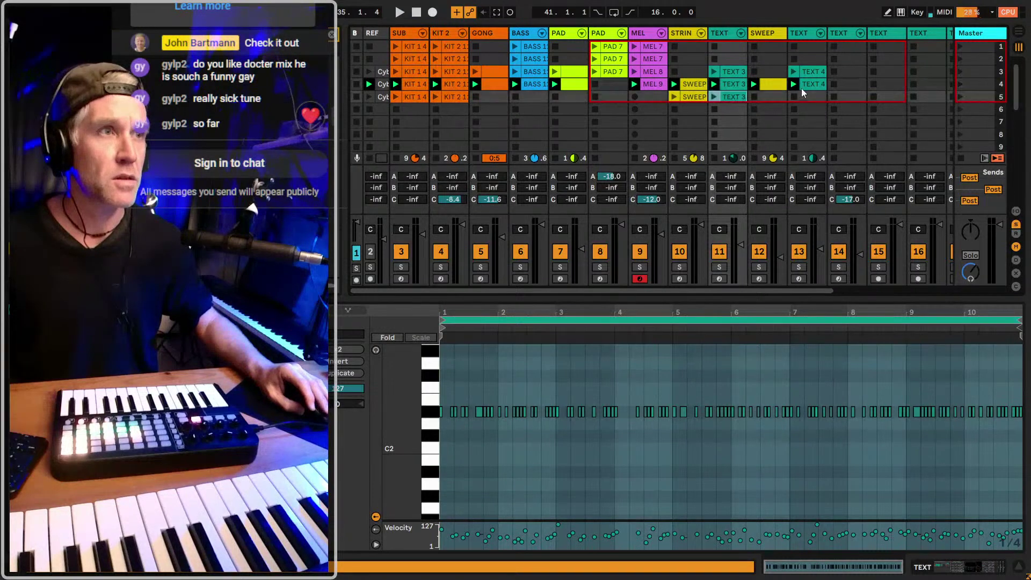
pyautogui.click(803, 94)
pyautogui.click(774, 88)
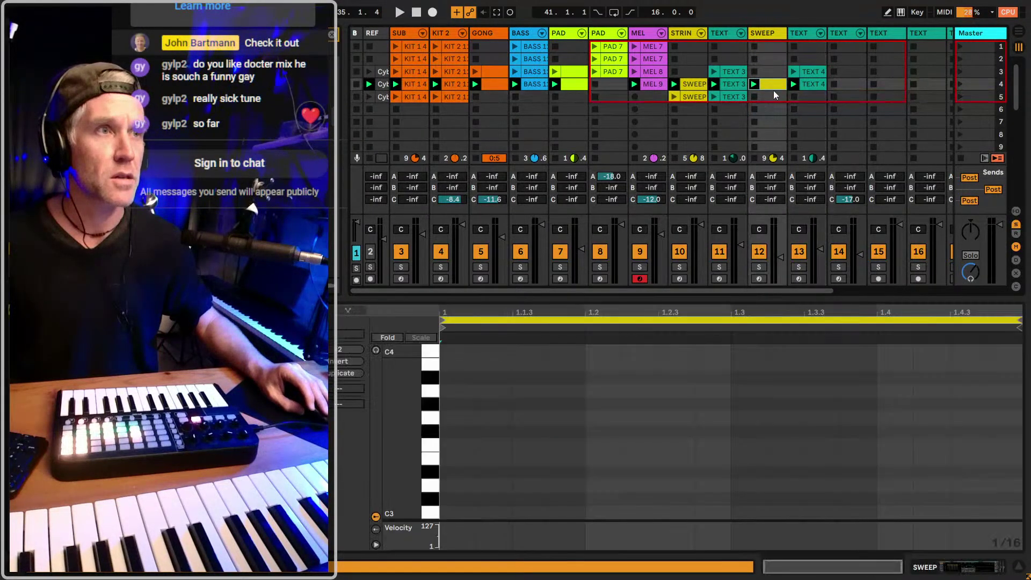
pyautogui.click(571, 88)
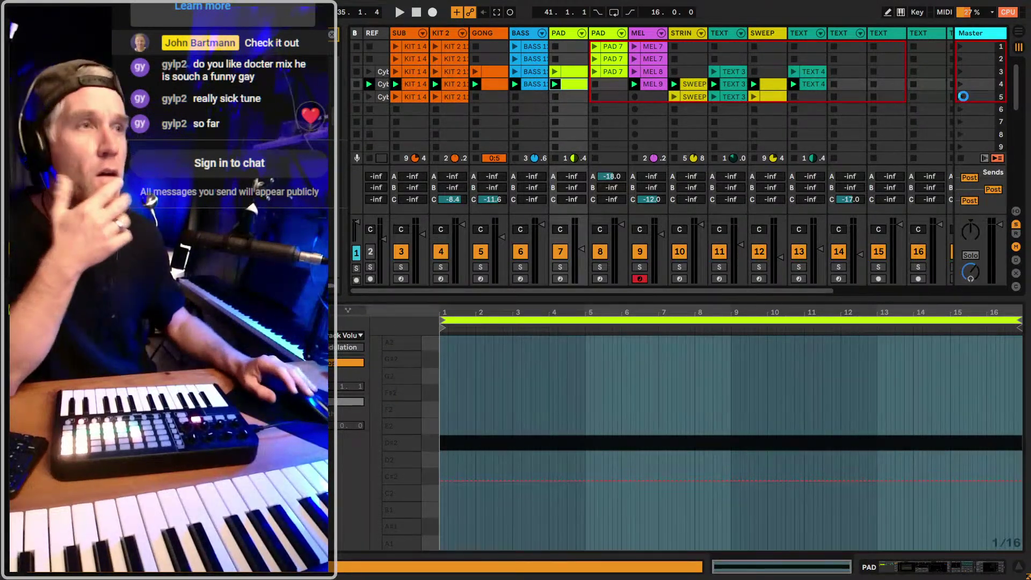
# With scene 5 playing, double the STRING track's SWEEP clip to four bars and delete the repeated notes from its second half
pyautogui.click(964, 96)
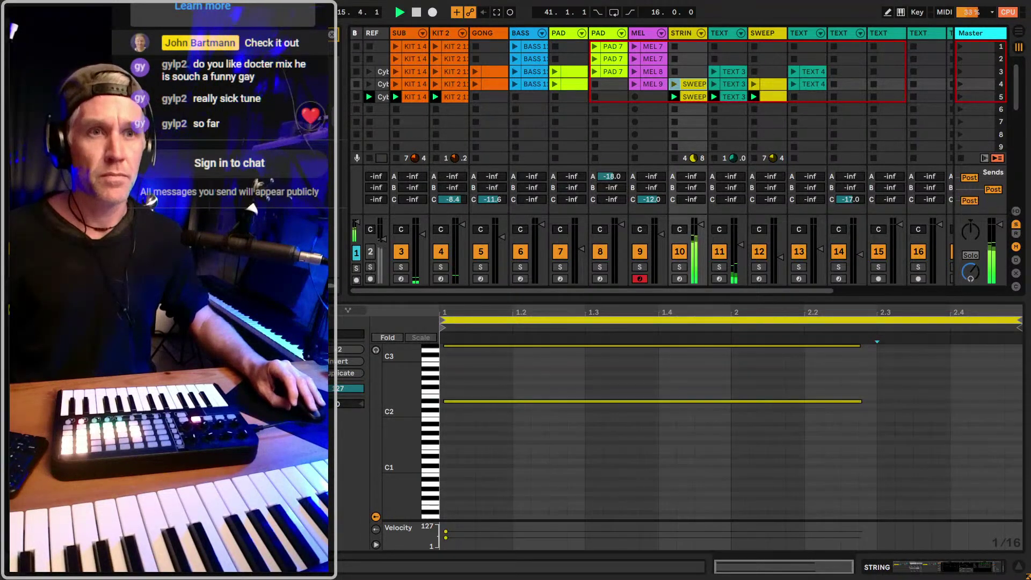
pyautogui.hotkey('ctrl', 'd')
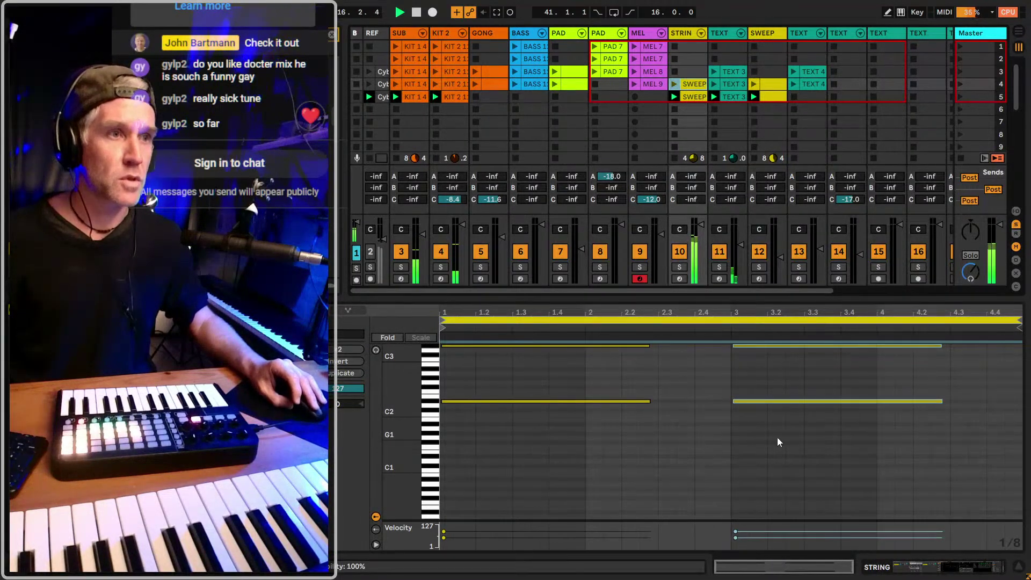
pyautogui.press('Delete')
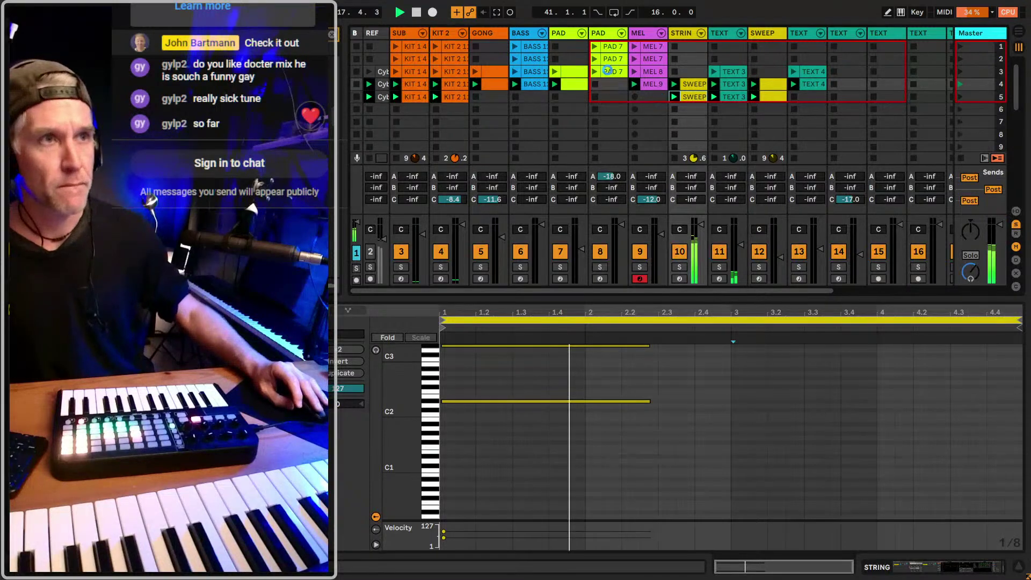
# Copy the second PAD track's PAD 7 clip from scene 2 into scene 4
pyautogui.click(619, 72)
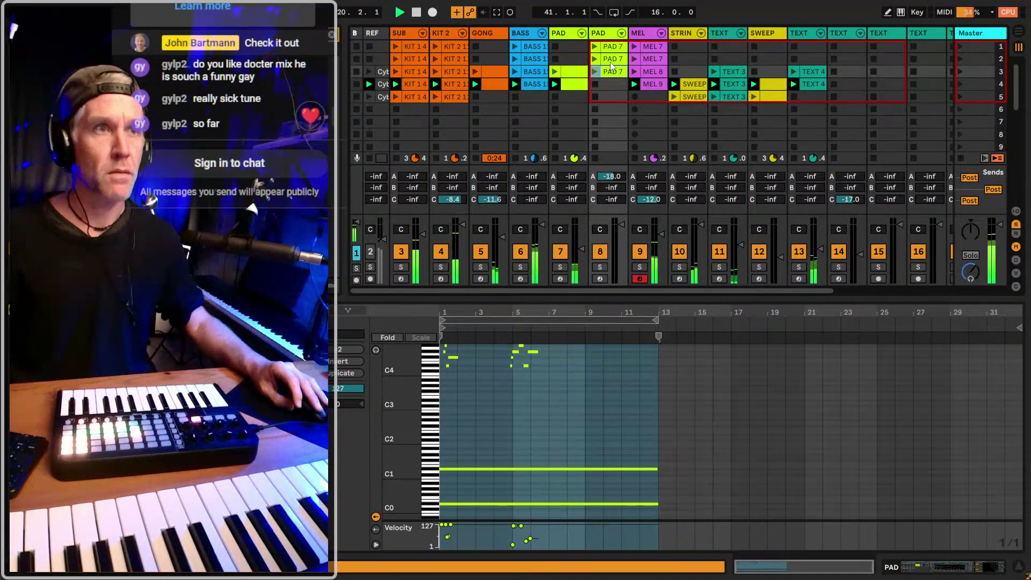
pyautogui.click(613, 59)
pyautogui.moveTo(610, 81); pyautogui.dragTo(622, 86)
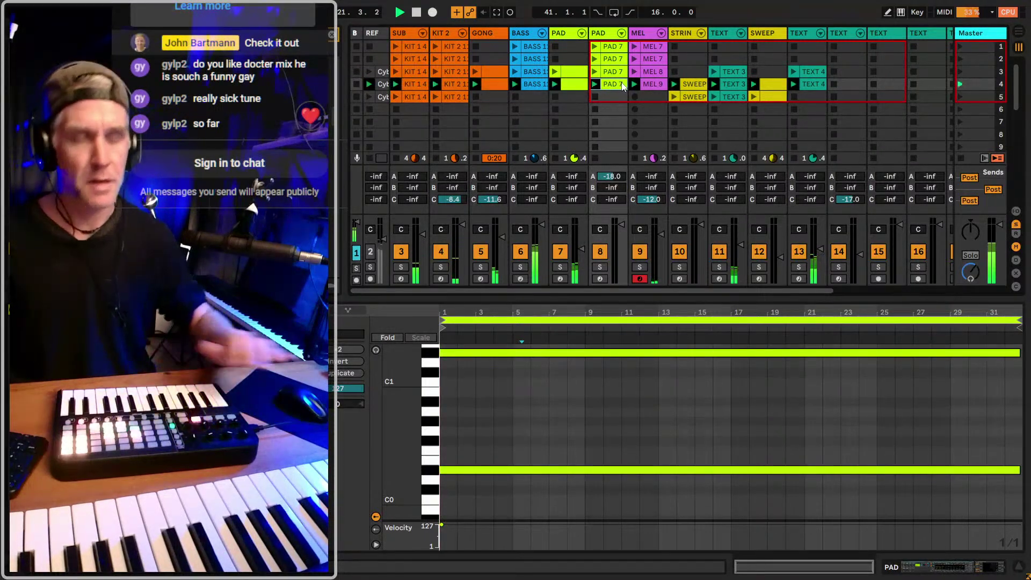
# Compare the second PAD track's PAD 7 clips in scenes 3 and 4, and shorten both held notes in the scene 4 clip to 16 bars
pyautogui.moveTo(613, 86)
pyautogui.mouseDown()
pyautogui.moveTo(608, 96)
pyautogui.moveTo(618, 87)
pyautogui.mouseUp()
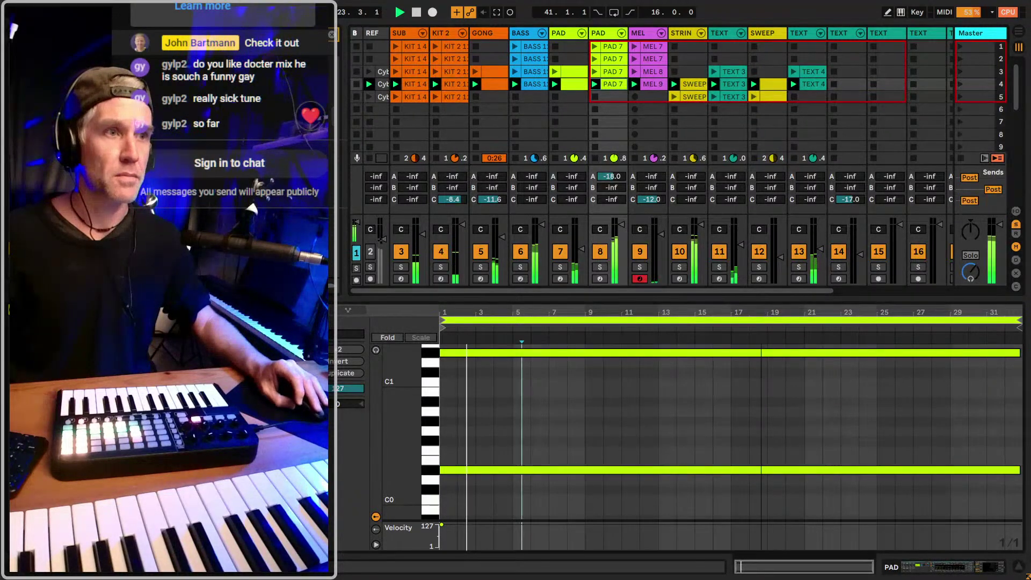
pyautogui.doubleClick(622, 82)
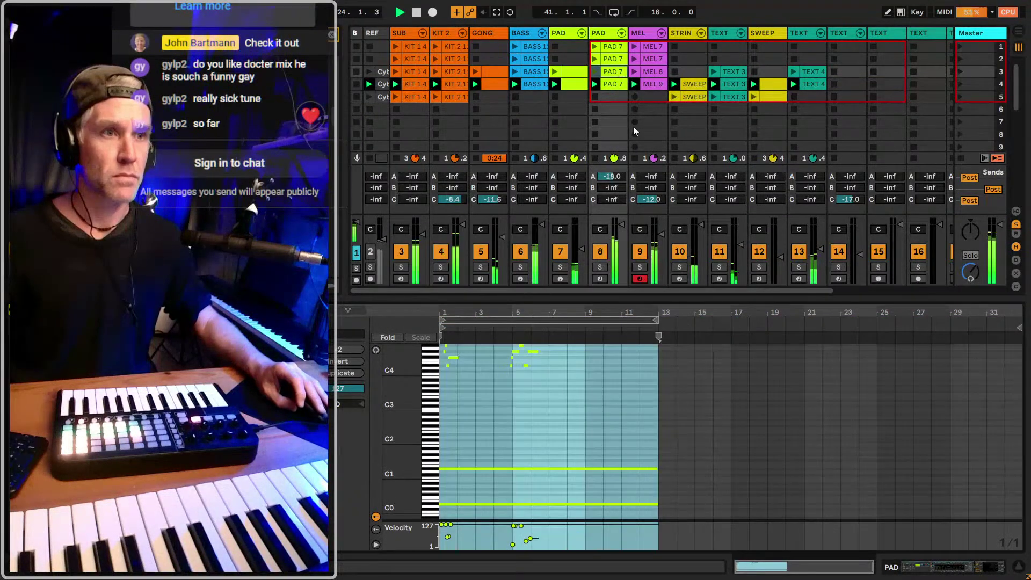
pyautogui.click(566, 453)
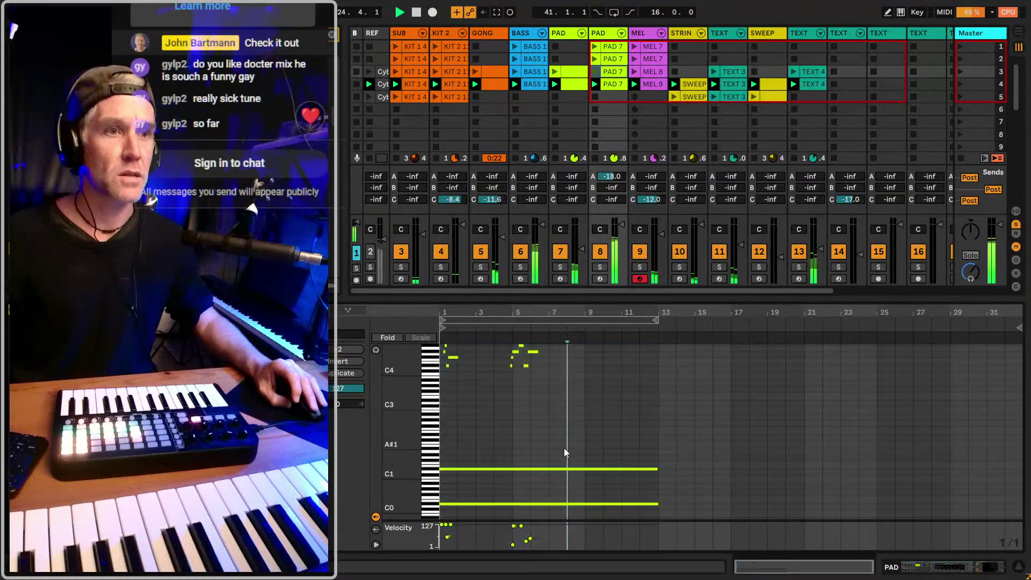
pyautogui.click(616, 89)
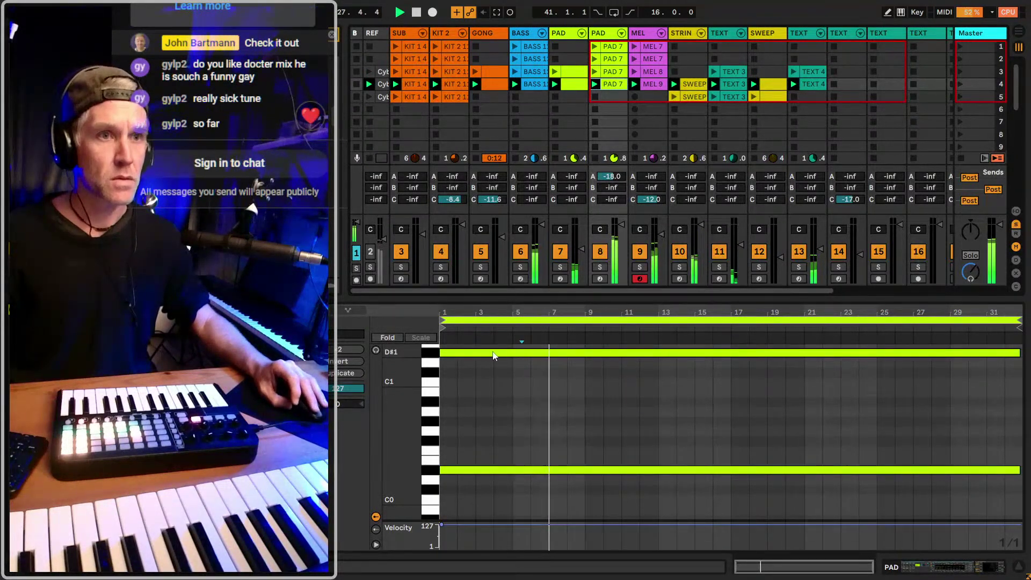
pyautogui.click(614, 73)
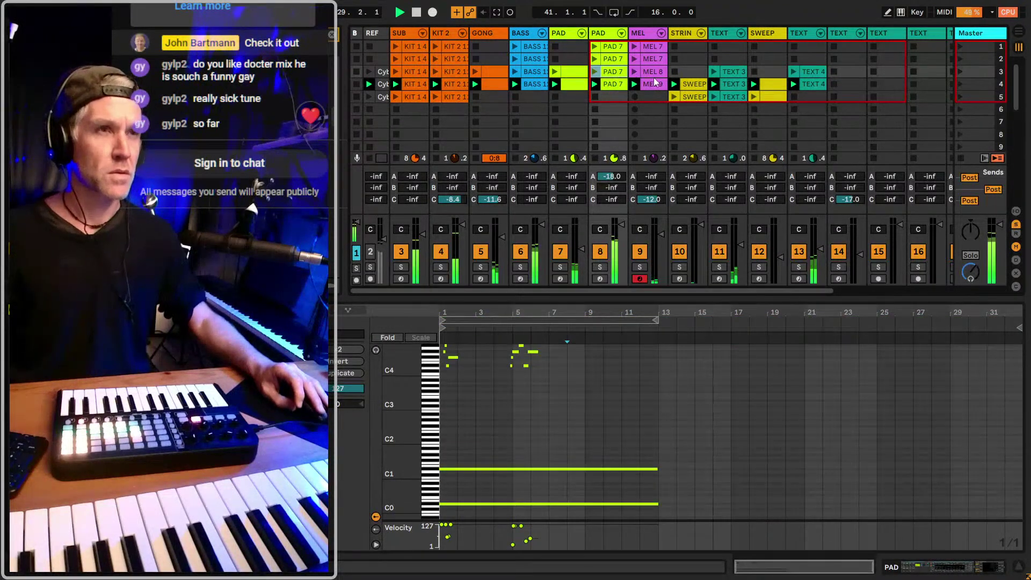
pyautogui.press('Down')
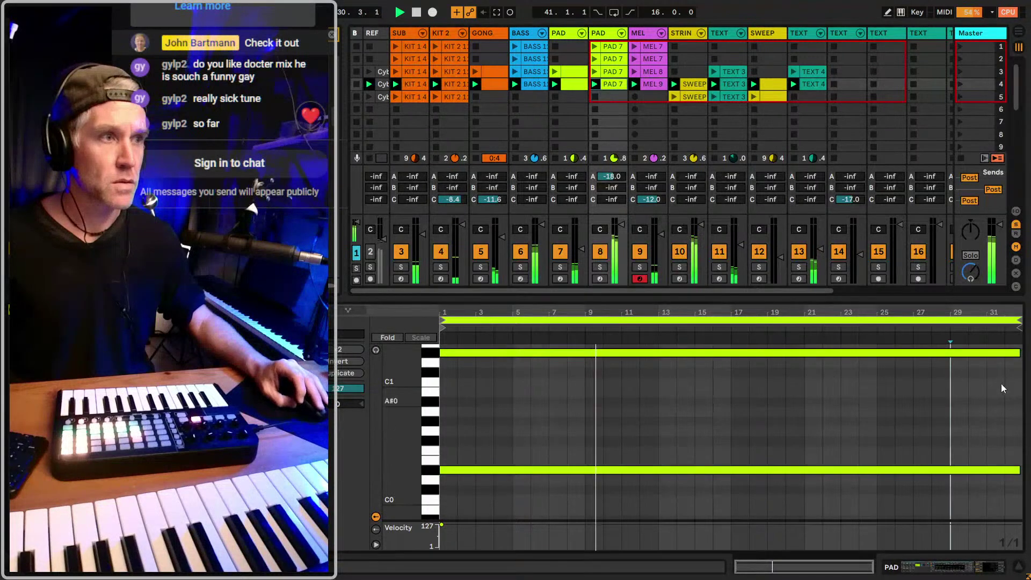
pyautogui.moveTo(1010, 354); pyautogui.dragTo(732, 356)
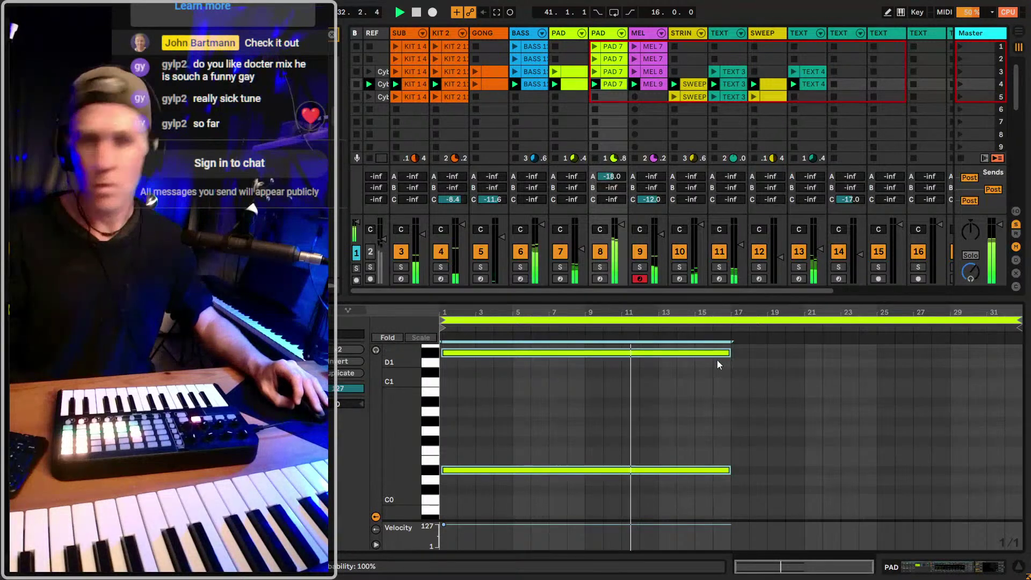
# Quantize the start and end of both notes in the scene 4 PAD 7 clip to 1/8 at 100%
pyautogui.hotkey('ctrl', 'shift', 'u')
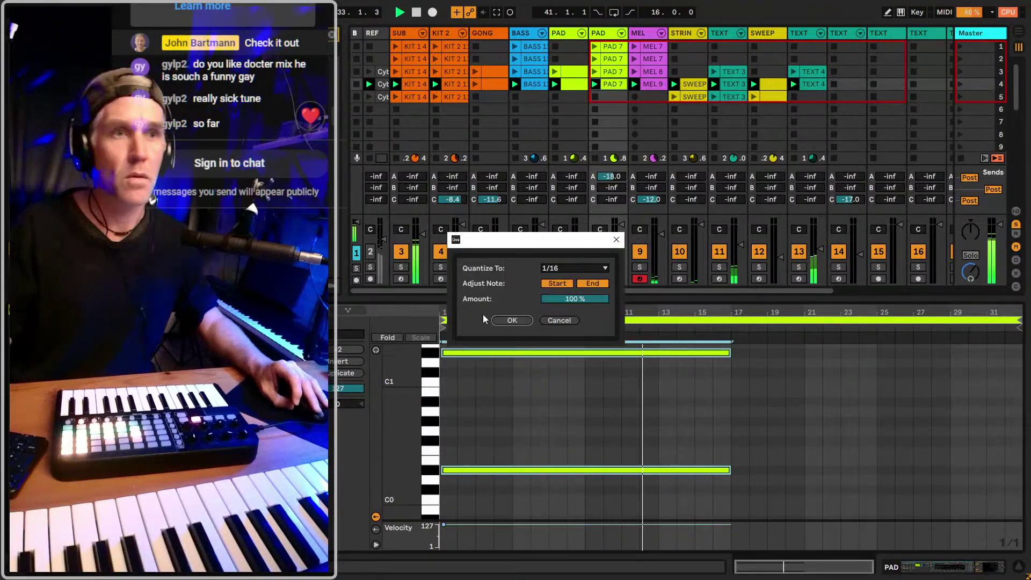
pyautogui.click(574, 268)
pyautogui.click(569, 299)
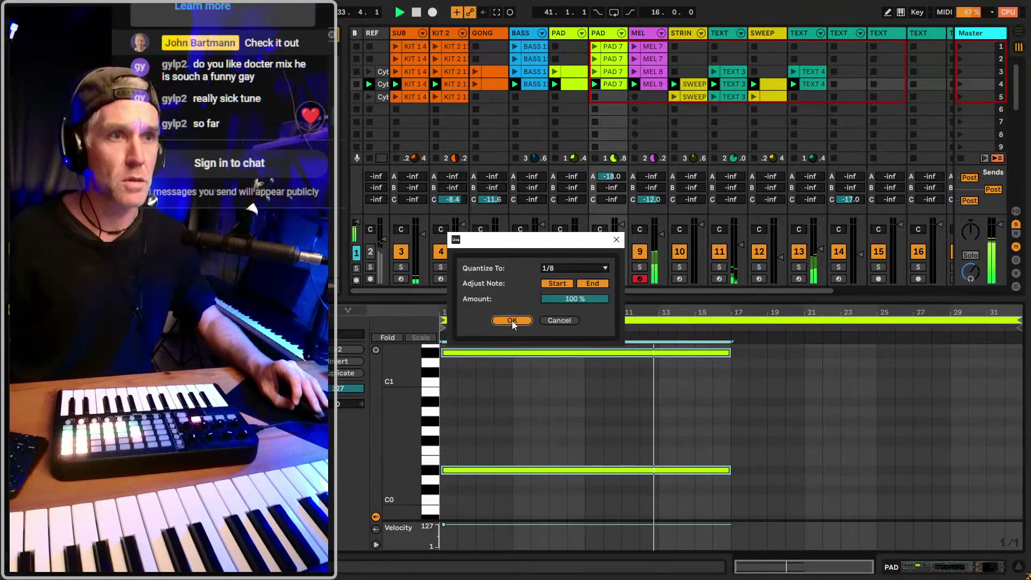
pyautogui.click(512, 320)
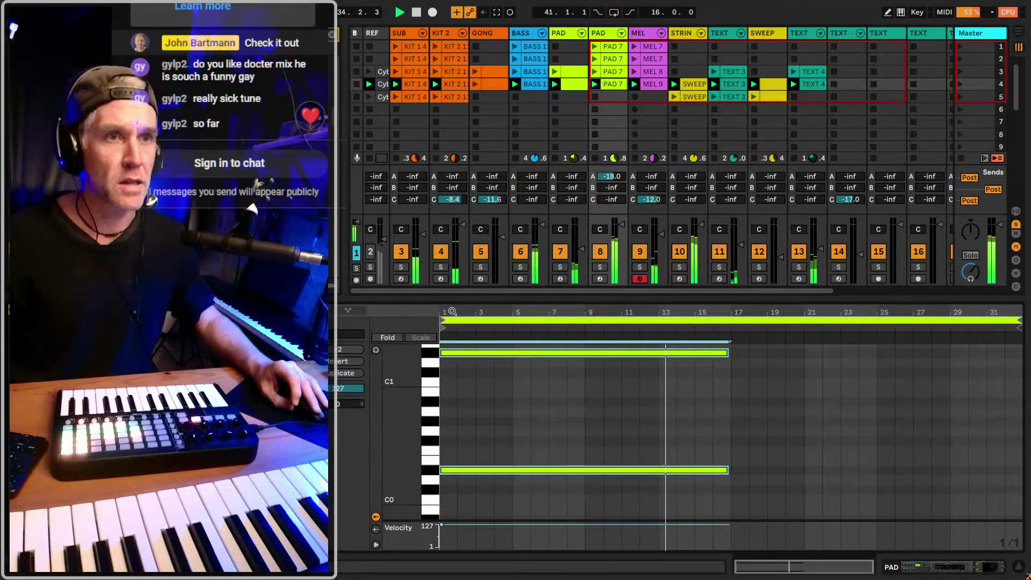
# Quantize the scene 4 PAD 7 notes to the current grid and set the clip's loop to end at bar 17
pyautogui.moveTo(452, 312); pyautogui.dragTo(462, 349)
pyautogui.hotkey('ctrl', 'shift', 'u')
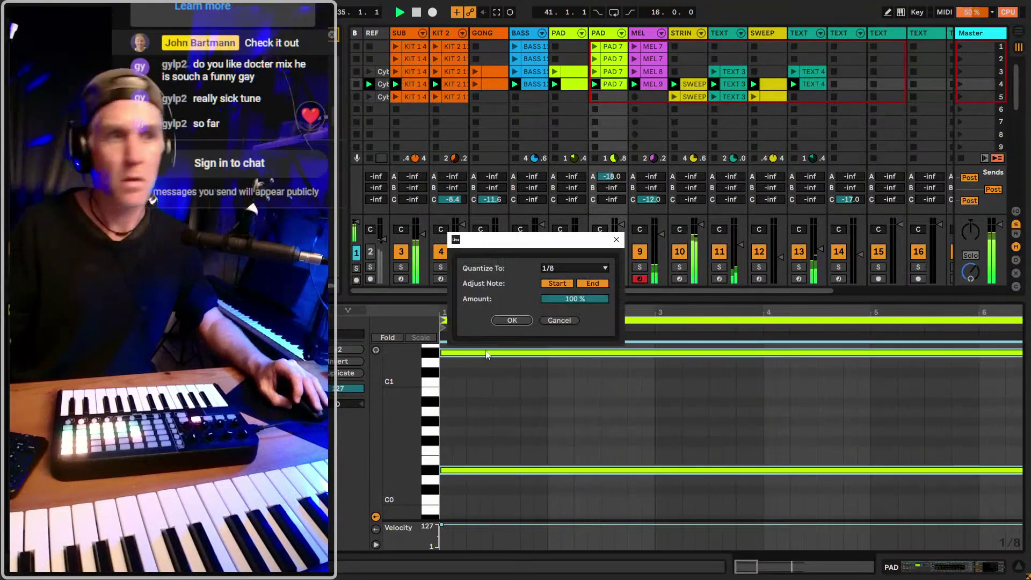
pyautogui.click(565, 270)
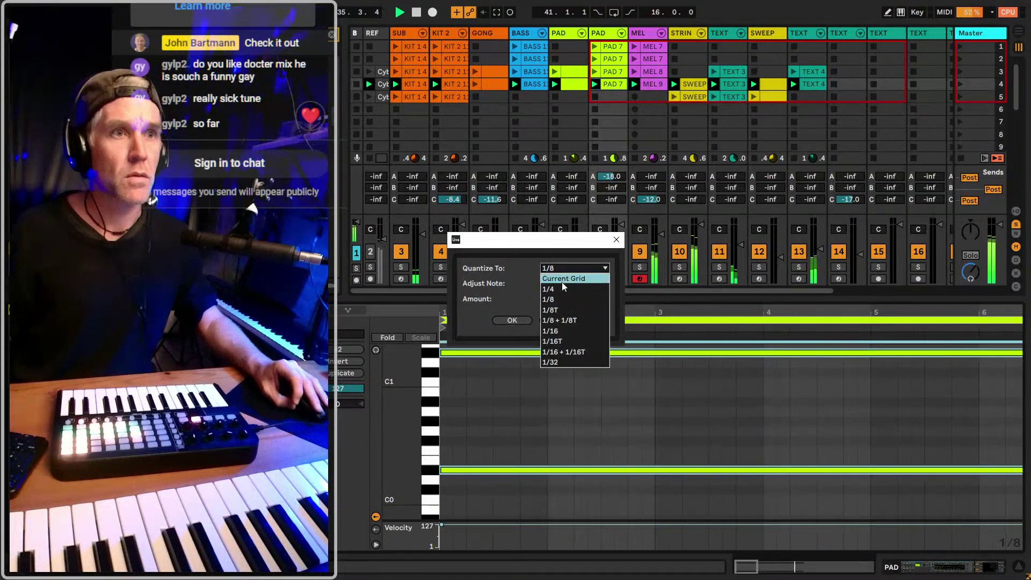
pyautogui.click(562, 283)
pyautogui.click(515, 320)
pyautogui.doubleClick(644, 314)
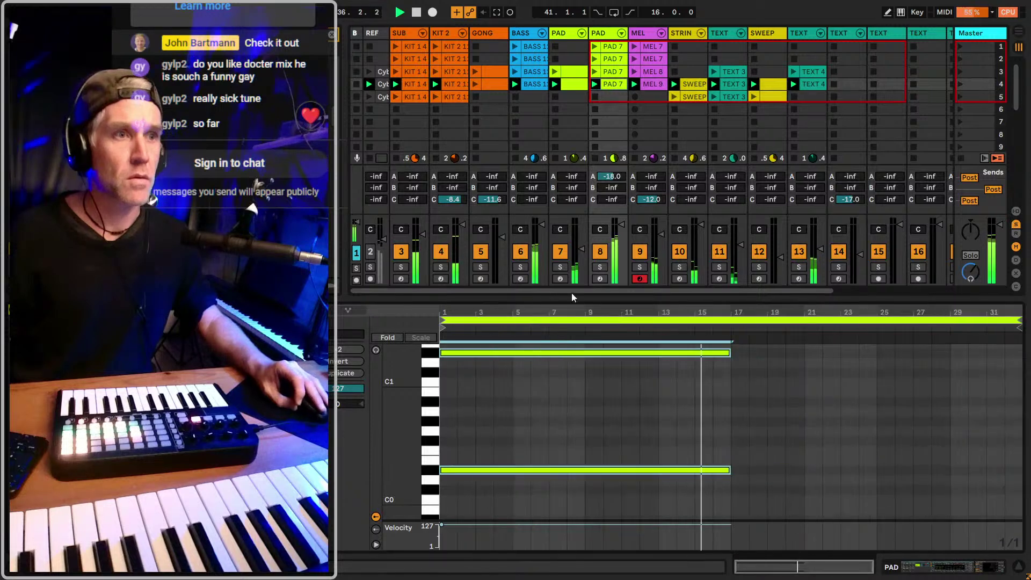
pyautogui.click(731, 316)
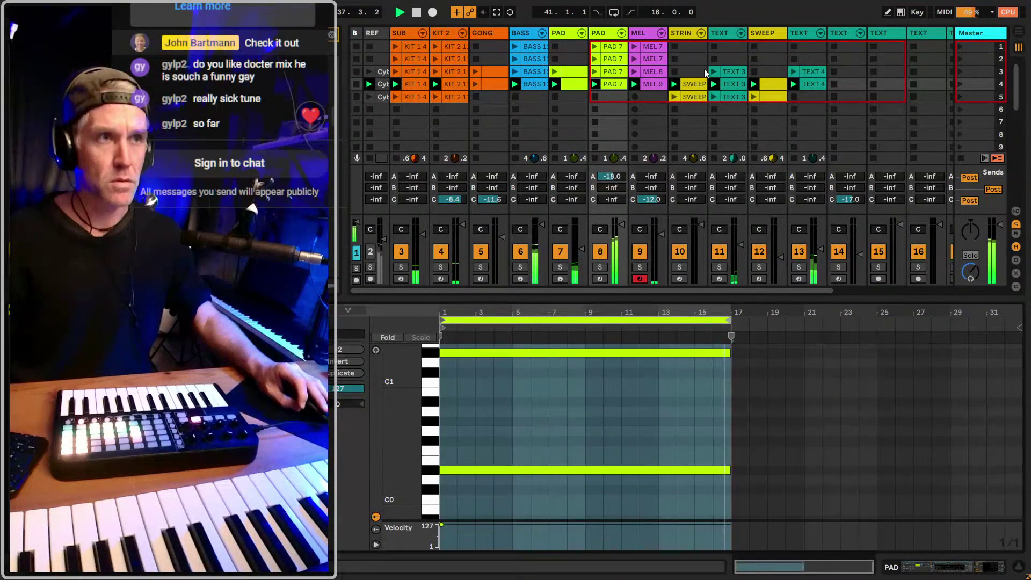
# Duplicate the first two bars of notes in the STRING track's scene 4 SWEEP clip
pyautogui.click(692, 85)
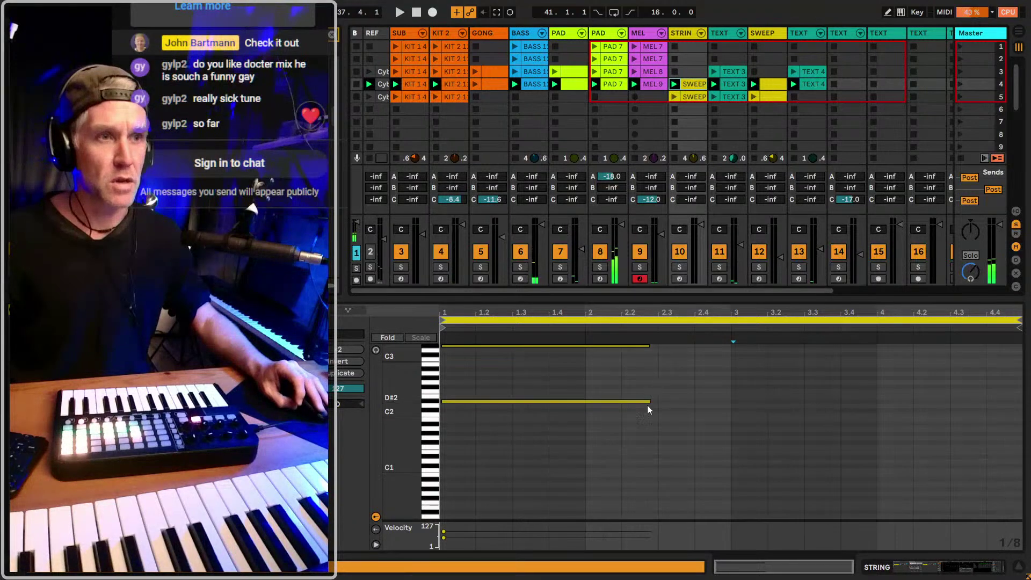
pyautogui.moveTo(724, 432); pyautogui.dragTo(441, 344)
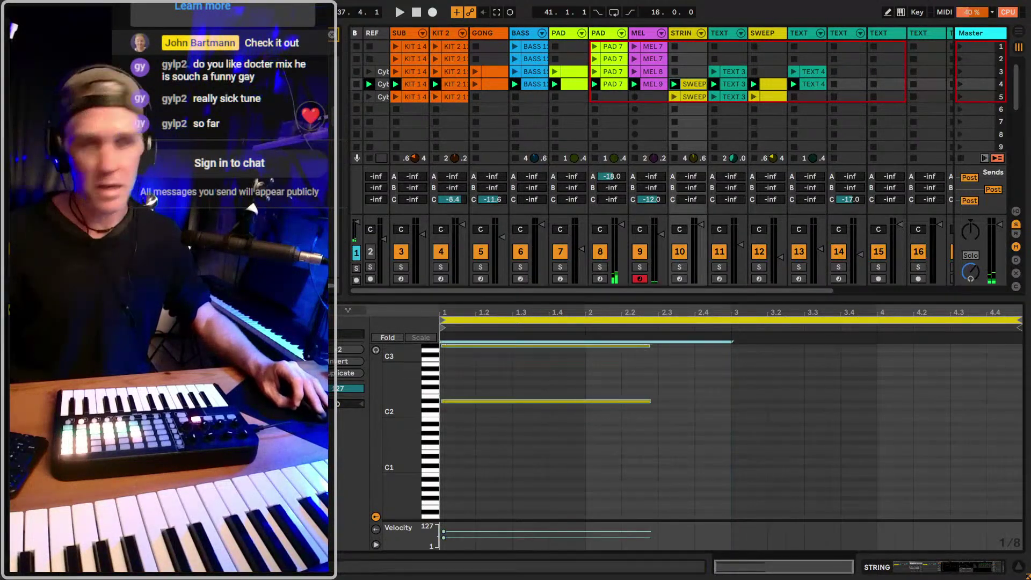
pyautogui.hotkey('ctrl', 'd')
# Show the STRING track's devices and play scene 4 to listen to the string sweep
pyautogui.hotkey('shift', 'Tab')
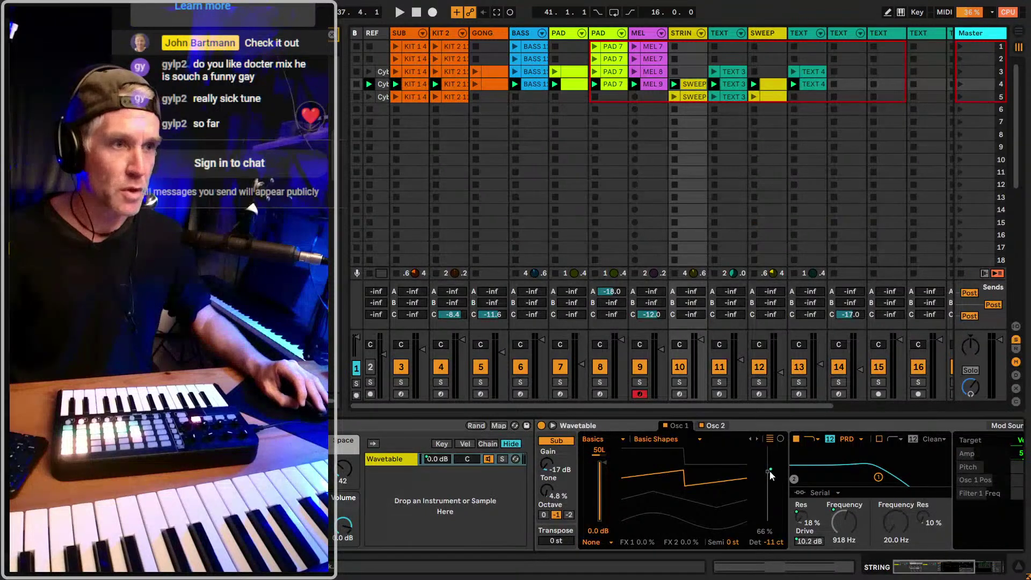
pyautogui.press('space')
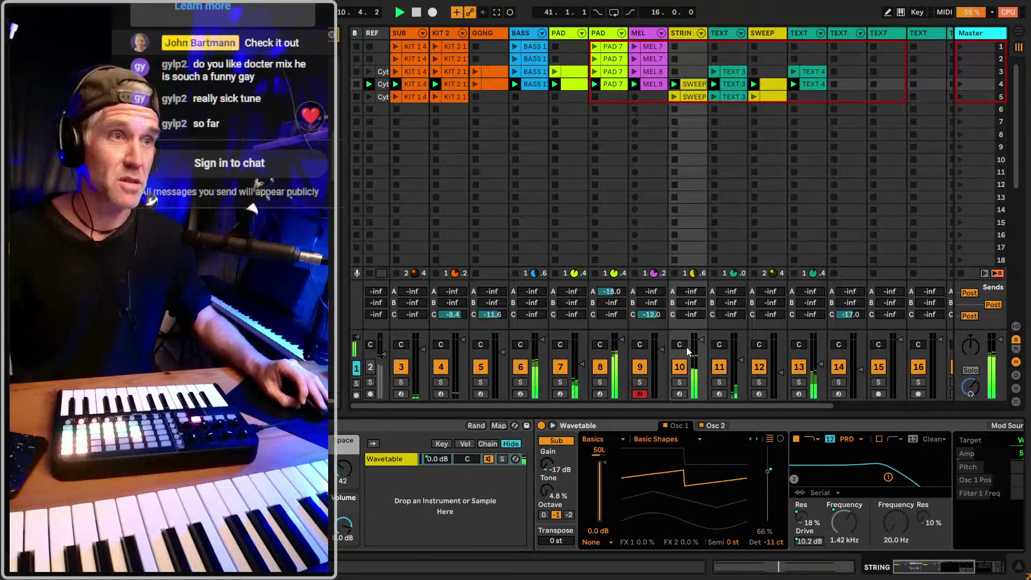
pyautogui.moveTo(688, 351); pyautogui.dragTo(688, 358)
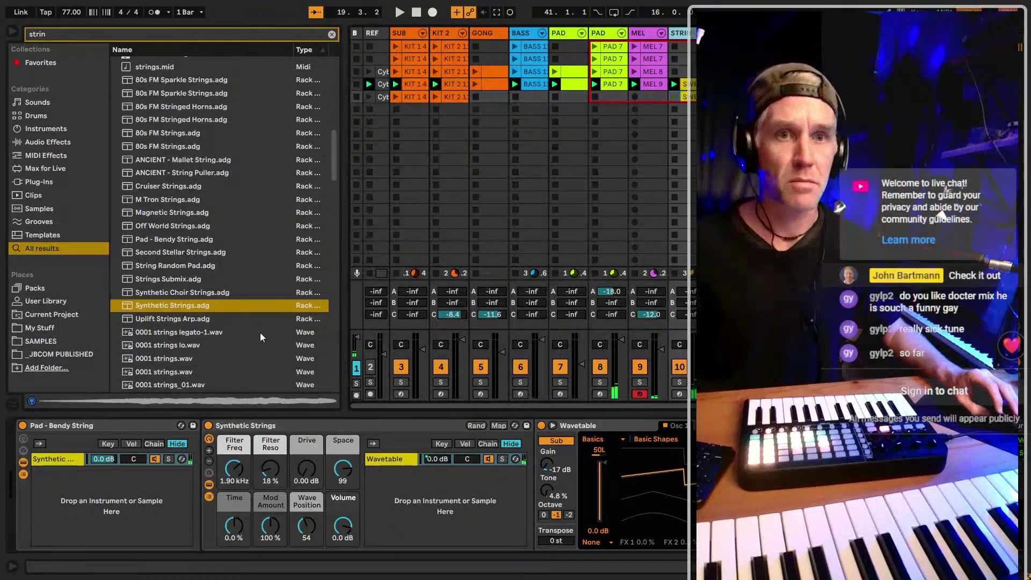
# Search the browser for STRING and preview the first presets in the results
pyautogui.hotkey('ctrl', 'f')
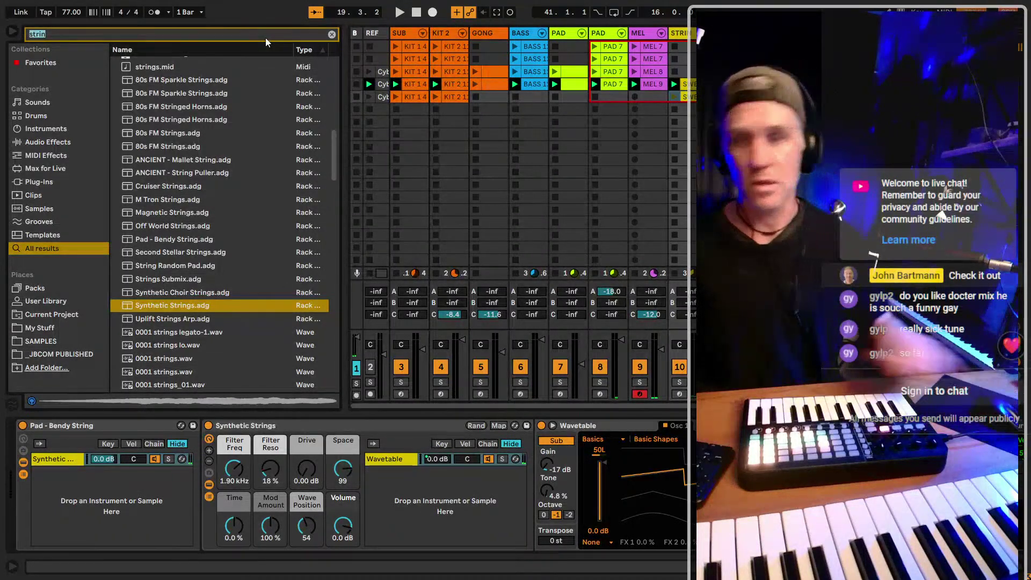
pyautogui.write('STRING')
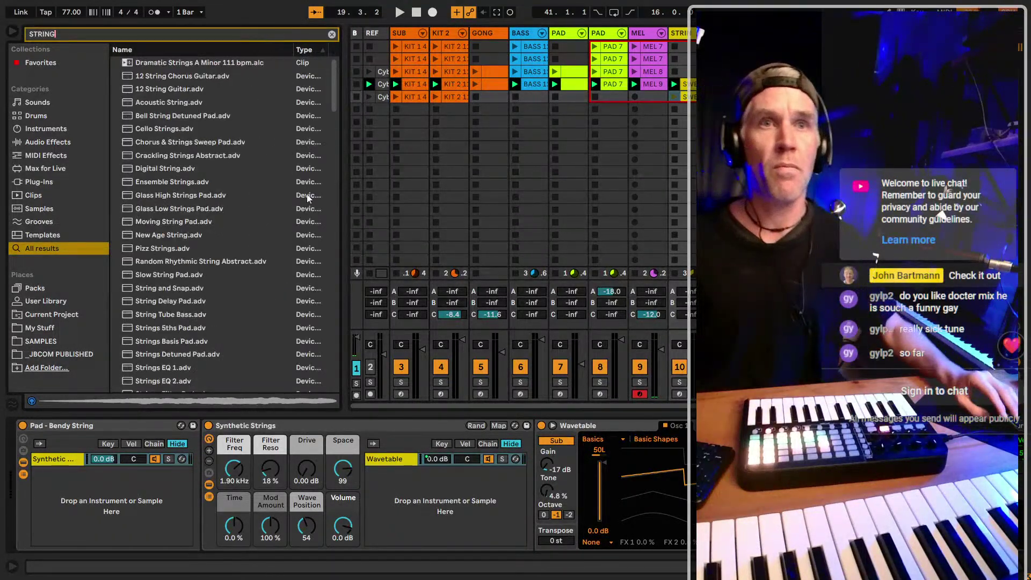
pyautogui.click(217, 62)
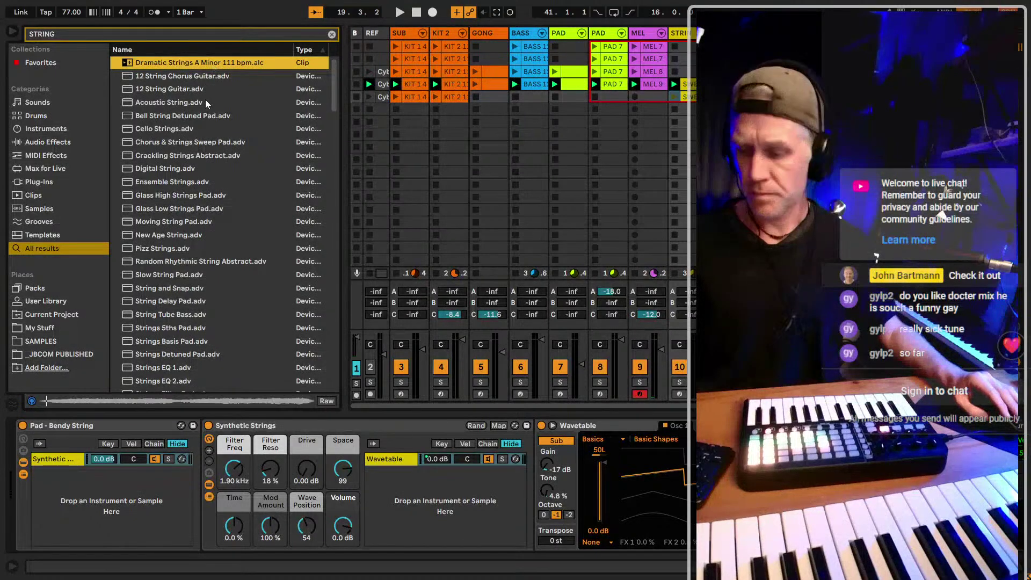
pyautogui.press('Down')
pyautogui.press('Down')
pyautogui.press('Down')
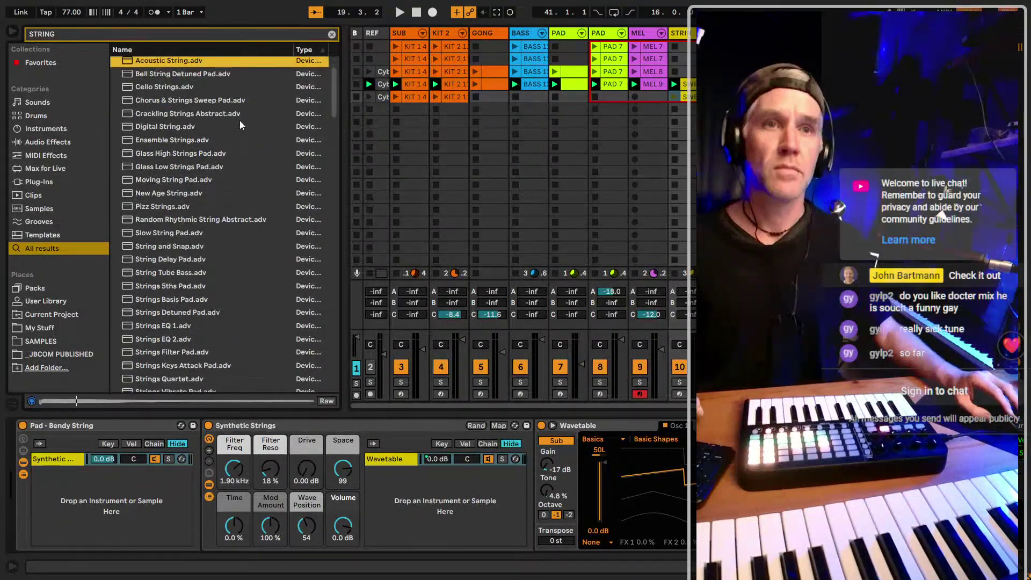
pyautogui.scroll(-1, 239, 120)
# Narrow the STRING search to the Sounds category and expand its Strings folder
pyautogui.click(50, 131)
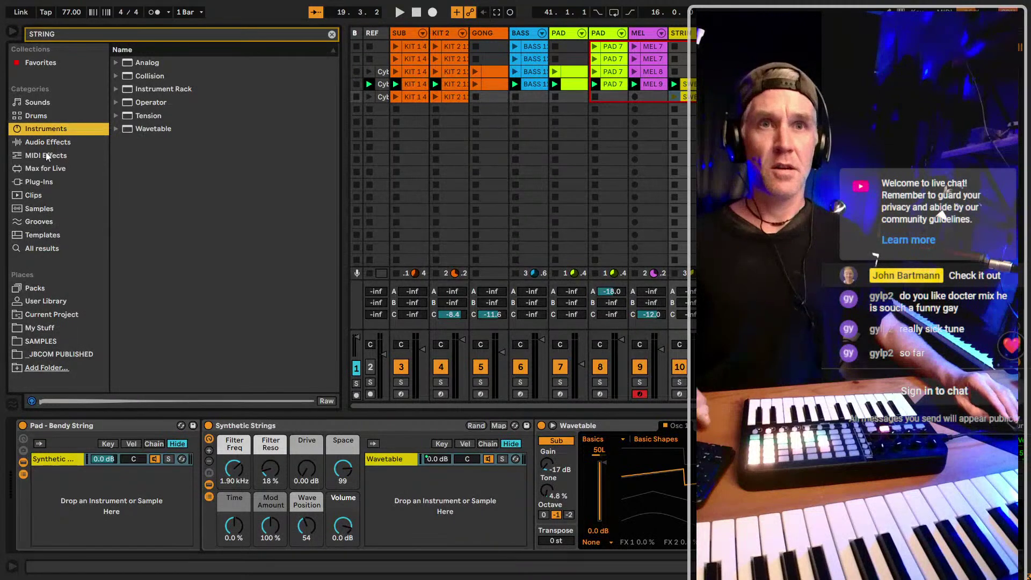
pyautogui.click(35, 103)
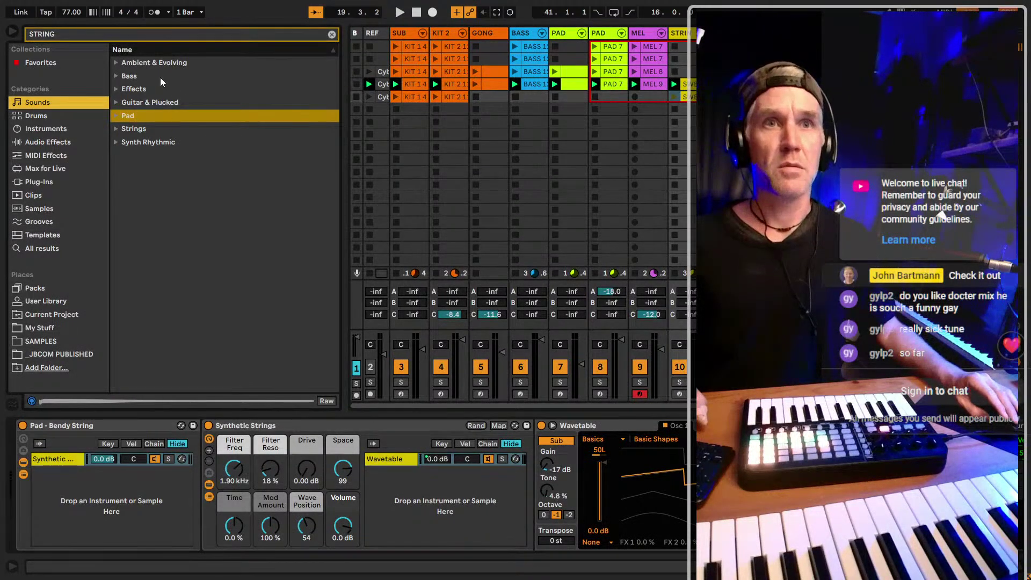
pyautogui.click(154, 58)
pyautogui.press('Down')
pyautogui.press('Down')
pyautogui.press('Down')
pyautogui.press('Down')
pyautogui.press('Down')
pyautogui.press('Down')
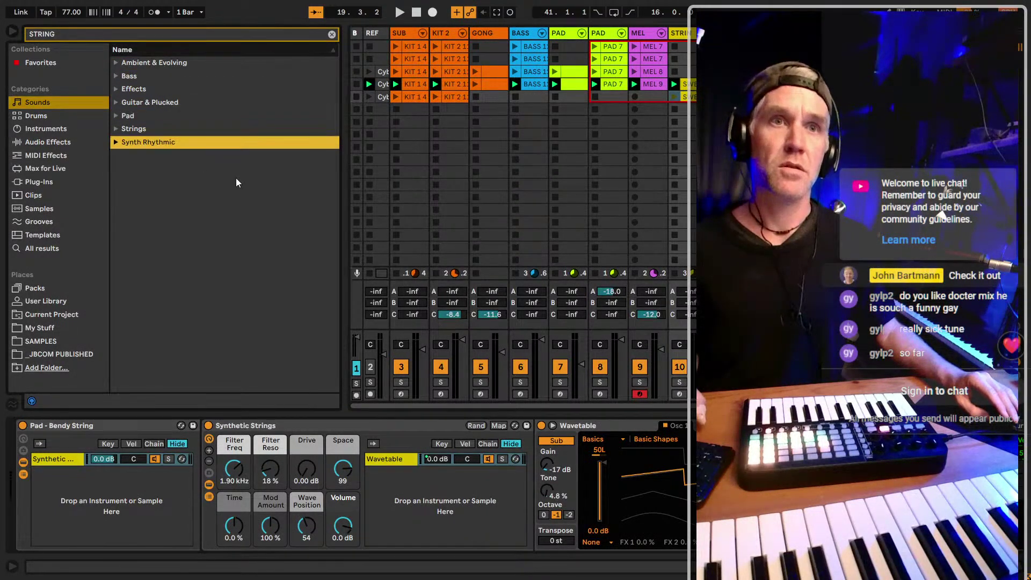
pyautogui.press('Up')
pyautogui.press('Right')
# Audition the presets in the Strings folder, including Cruiser Strings, M Tron Strings, Violin Strings and Synthetic Strings
pyautogui.press('Down')
pyautogui.press('Down')
pyautogui.press('Down')
pyautogui.press('Up')
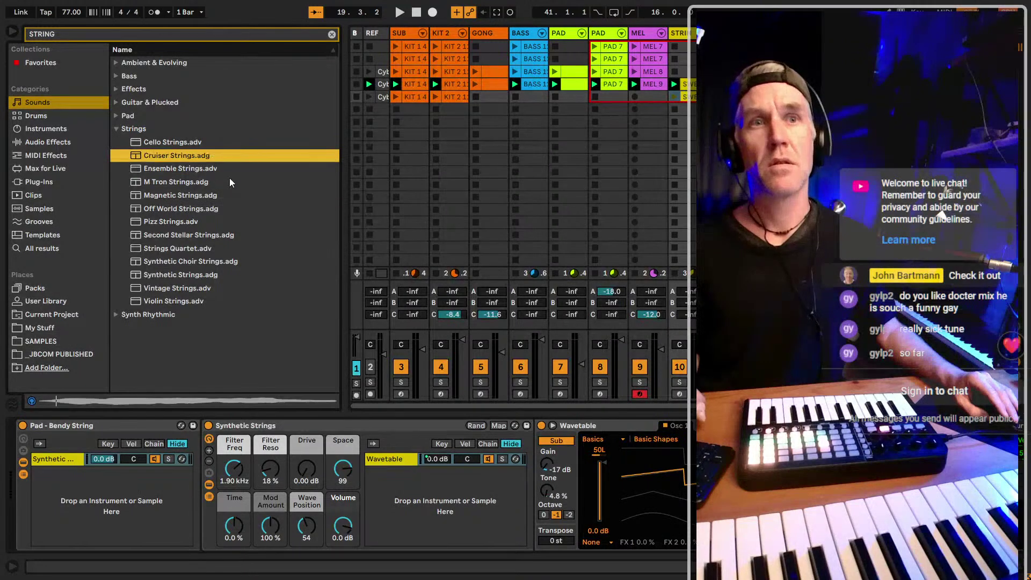
pyautogui.press('Down')
pyautogui.press('Down')
pyautogui.press('Down')
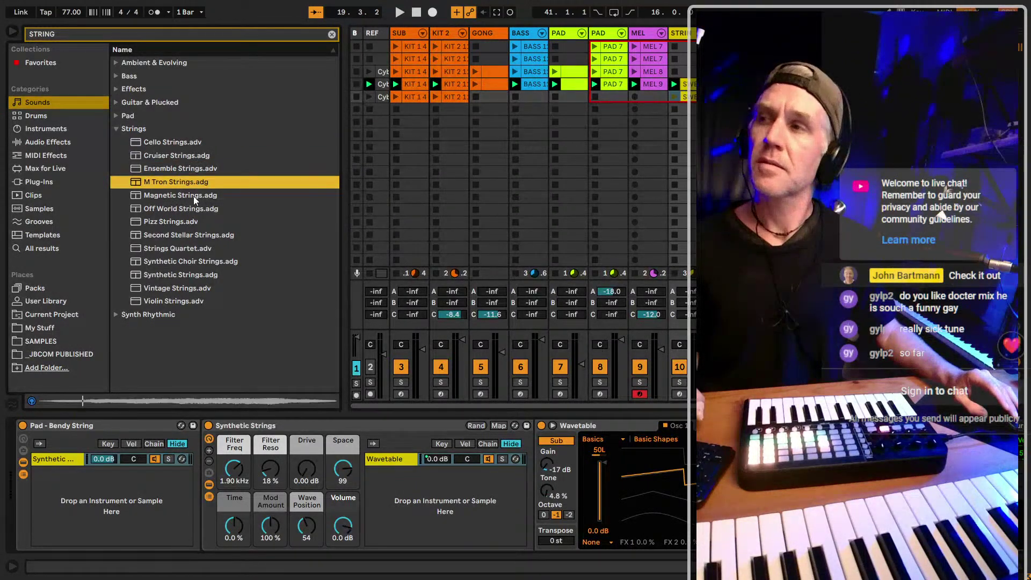
pyautogui.press('Up')
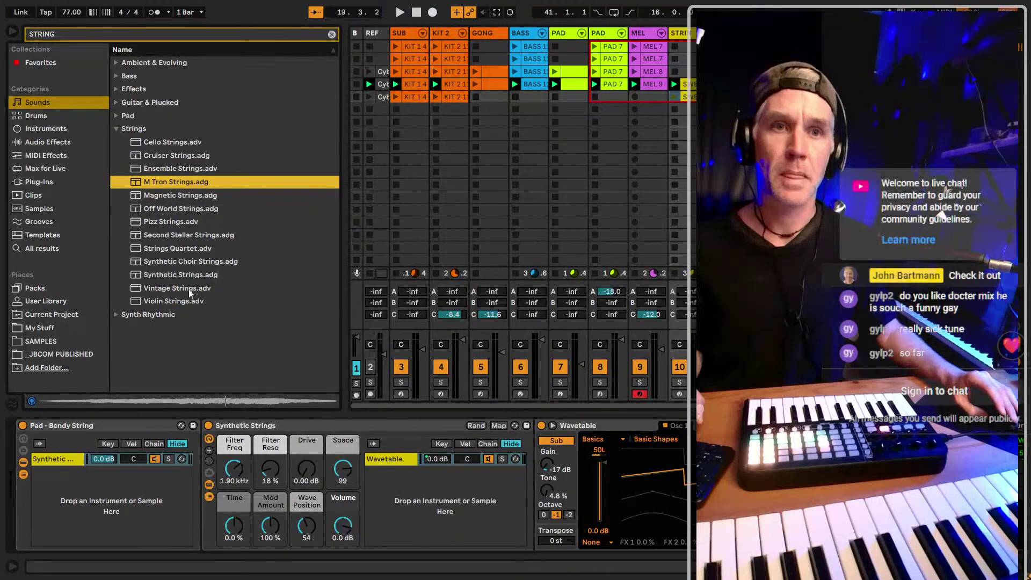
pyautogui.press('Down')
pyautogui.press('Down')
pyautogui.click(204, 301)
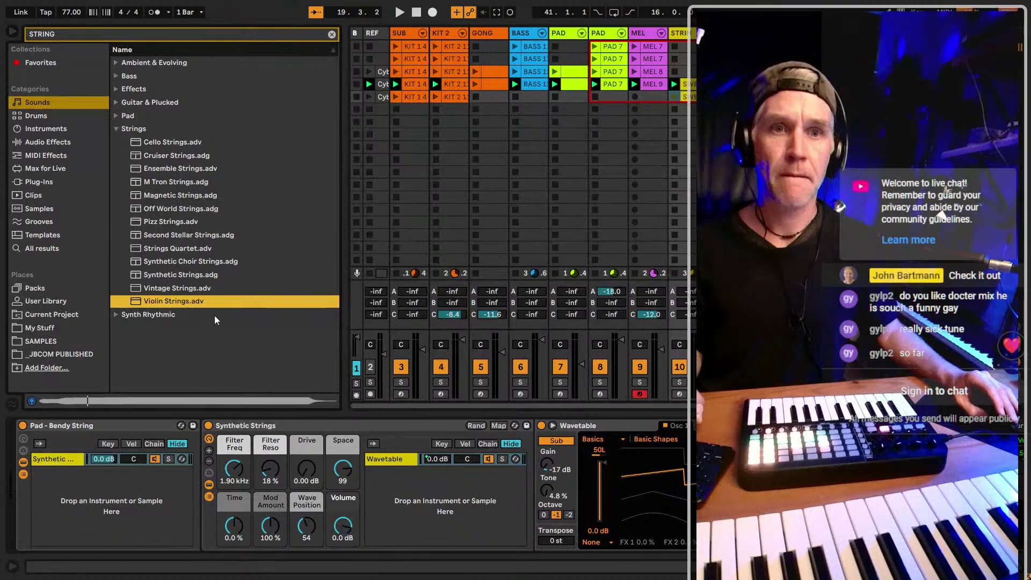
pyautogui.press('Up')
pyautogui.press('Up')
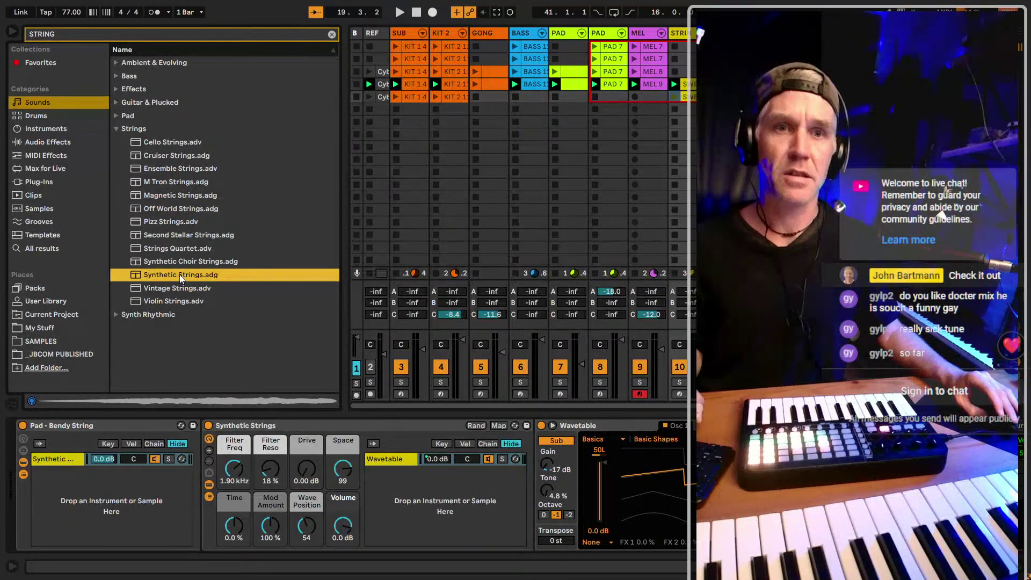
# Select the Synthetic Strings chain in the Pad - Bendy String rack and compare previews of Synthetic Choir Strings, Magnetic Strings and Synthetic Strings
pyautogui.click(68, 461)
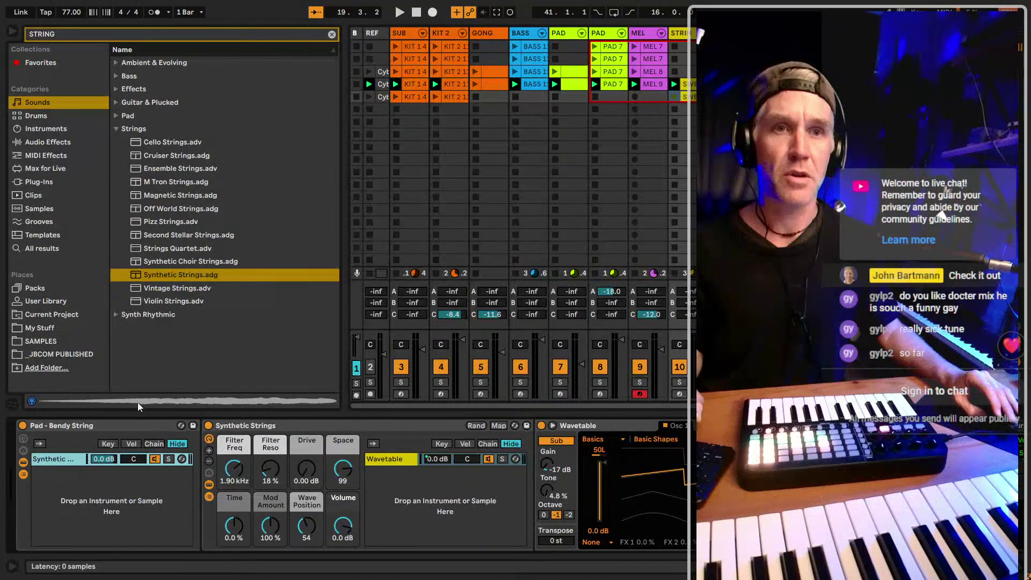
pyautogui.click(197, 262)
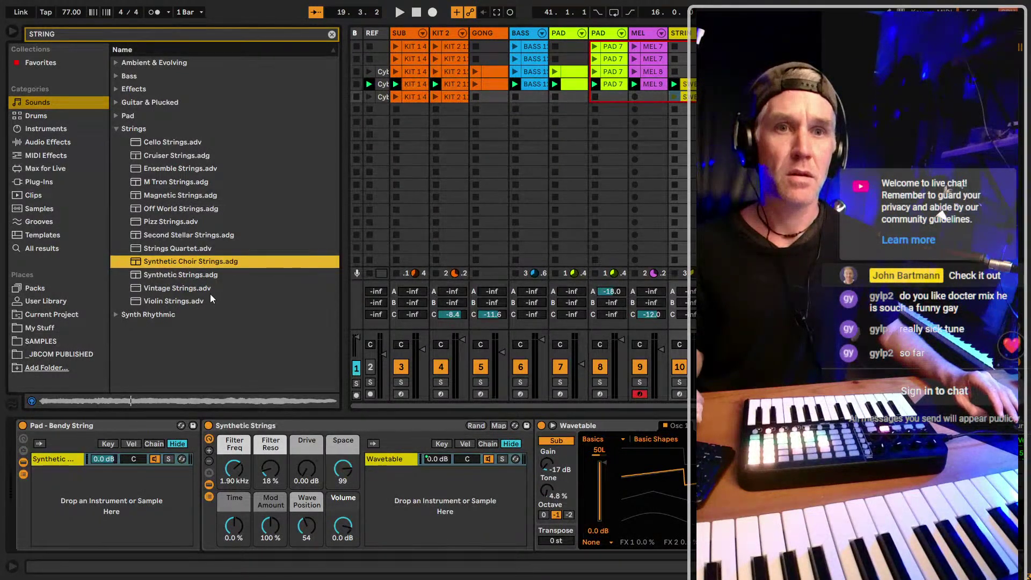
pyautogui.press('Up')
pyautogui.press('Up')
pyautogui.press('Up')
pyautogui.press('Up')
pyautogui.press('Up')
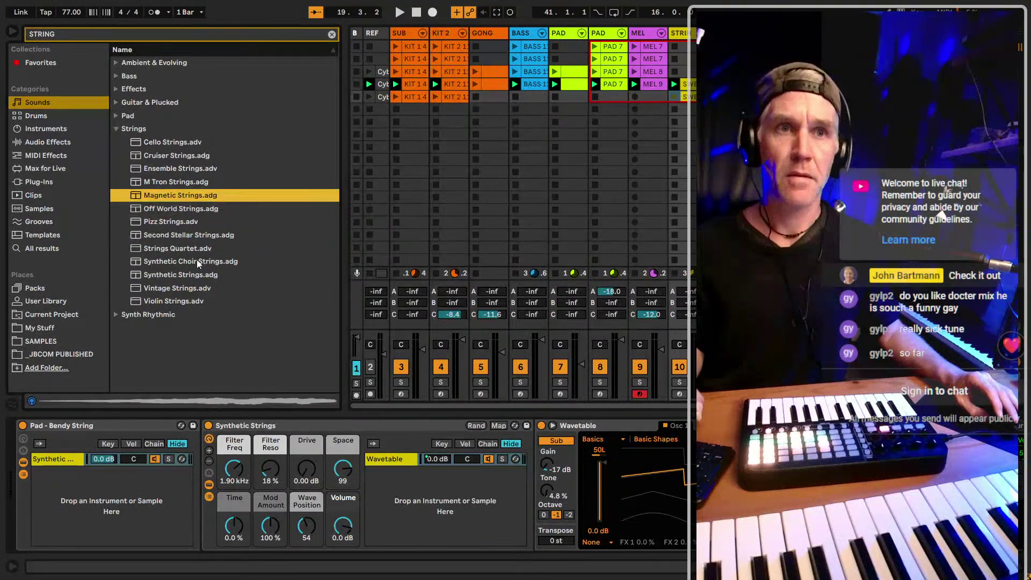
pyautogui.click(198, 263)
pyautogui.press('Down')
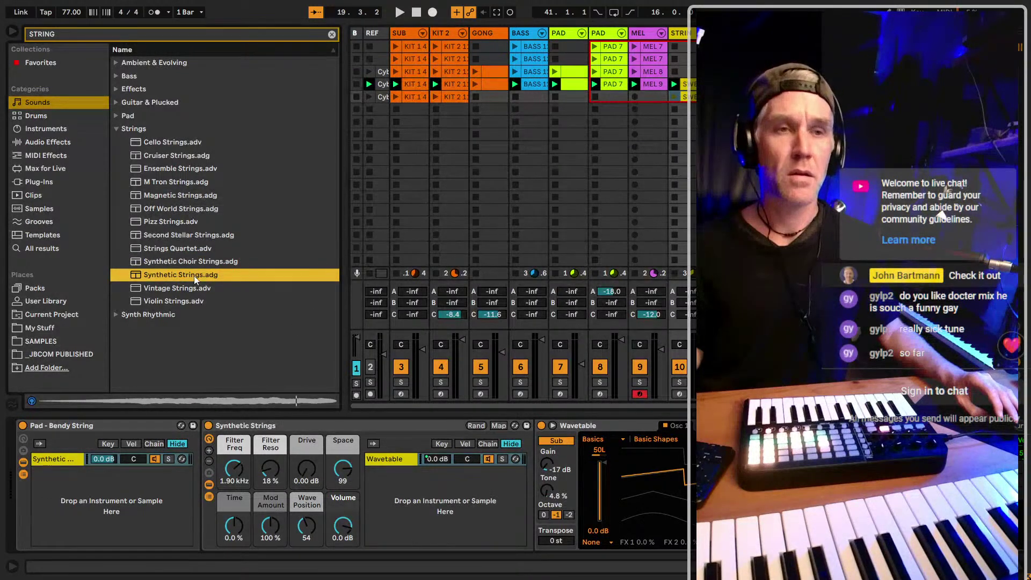
# Try adding Synthetic Strings.adg as a second chain in the Pad - Bendy String rack and compare both chains during playback
pyautogui.moveTo(196, 280); pyautogui.dragTo(107, 482)
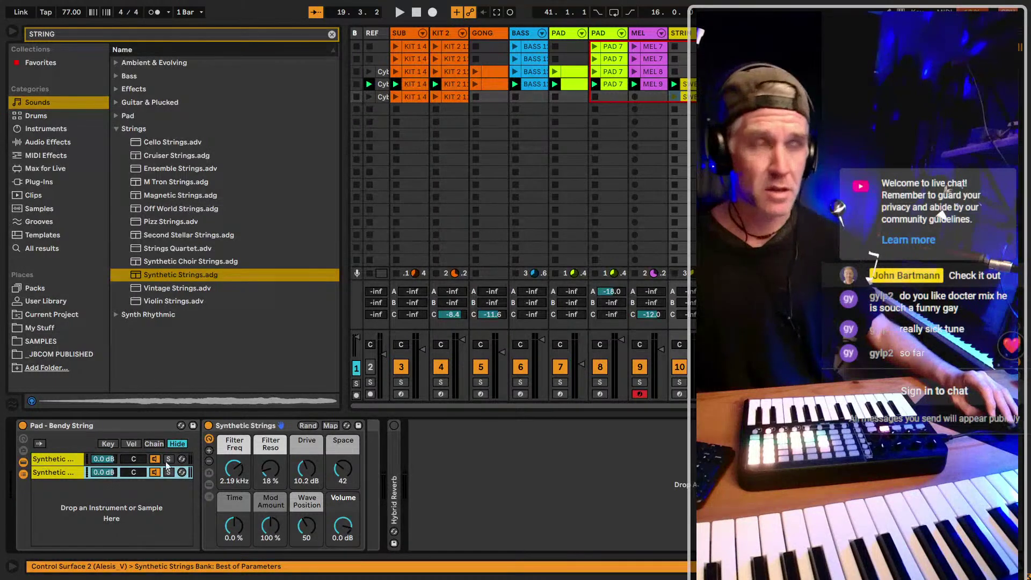
pyautogui.press('space')
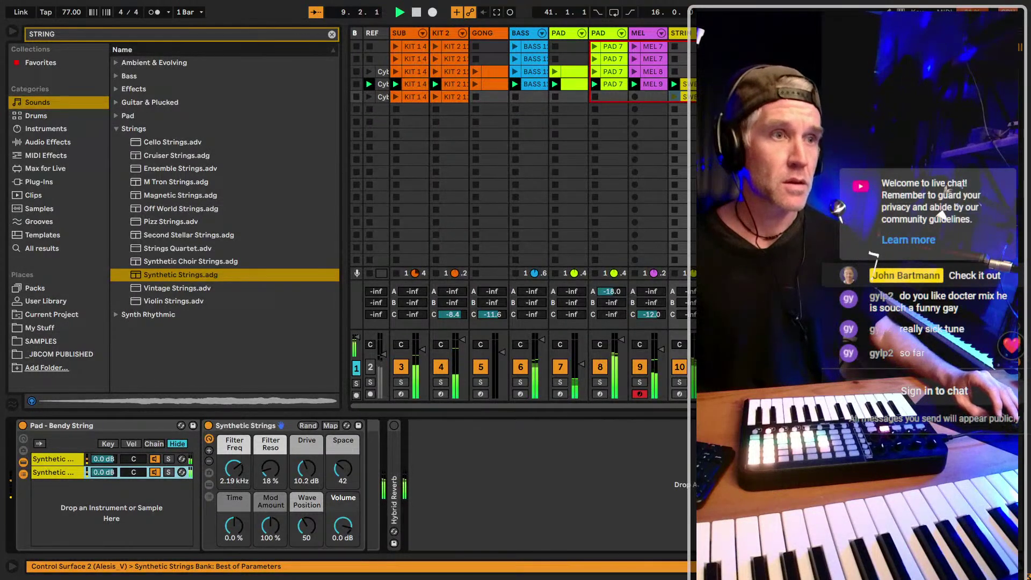
pyautogui.click(62, 474)
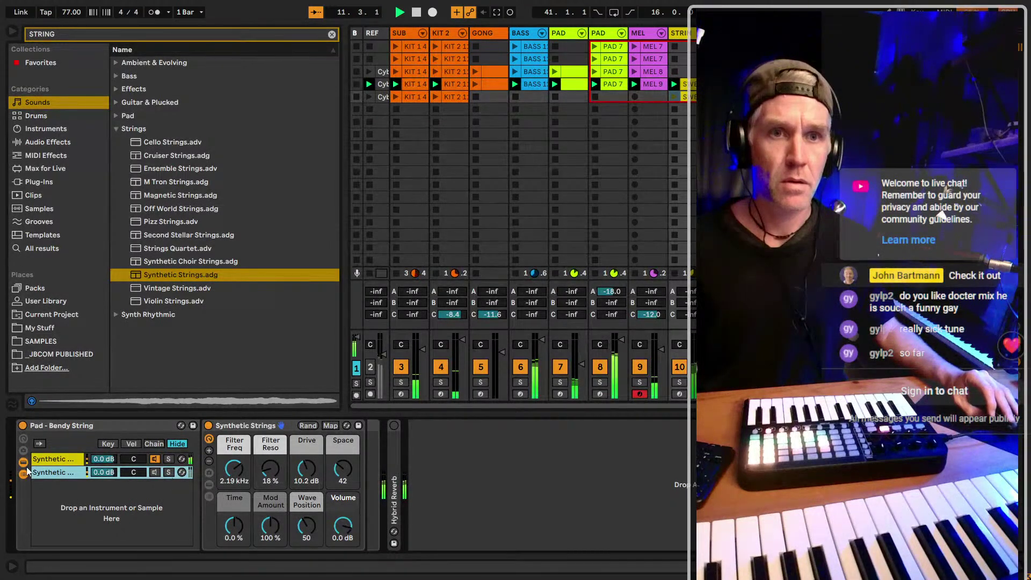
pyautogui.click(57, 461)
pyautogui.click(63, 474)
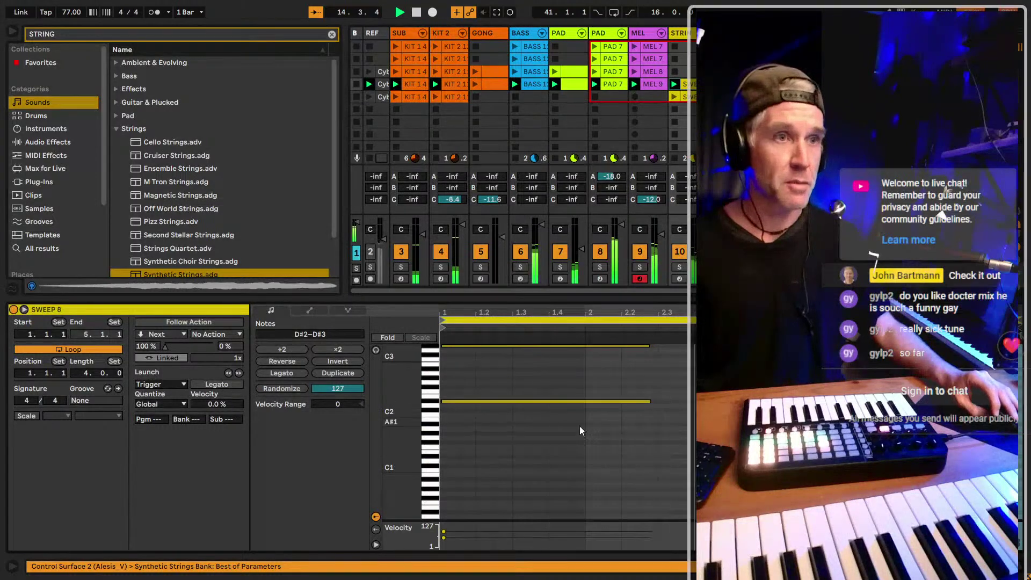
# Copy all notes of the SWEEP 8 clip up to D#4 and D#5 and play the result
pyautogui.hotkey('ctrl', 'a')
pyautogui.moveTo(430, 424); pyautogui.dragTo(433, 483)
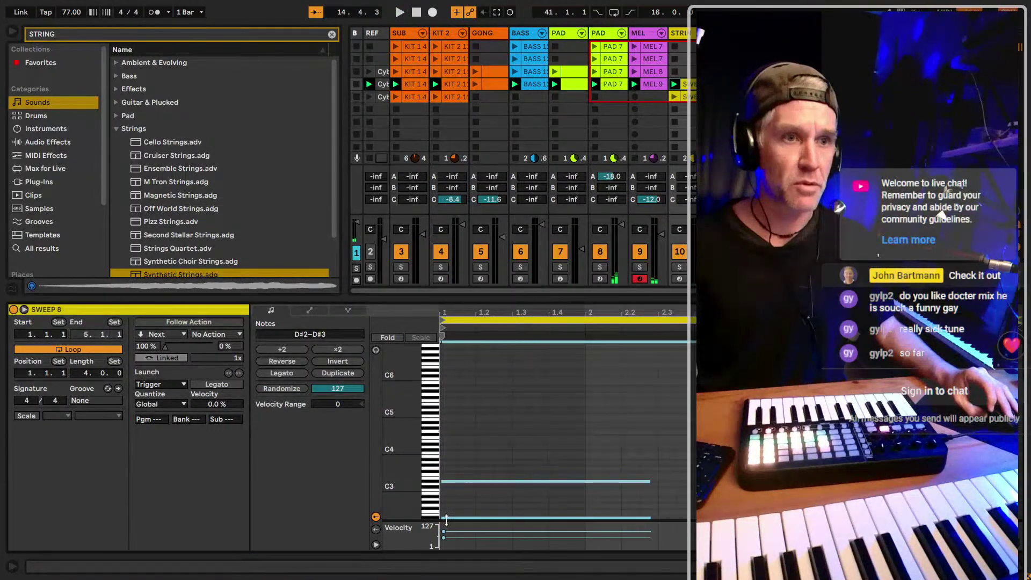
pyautogui.moveTo(445, 518); pyautogui.dragTo(447, 454)
pyautogui.press('space')
pyautogui.moveTo(451, 310); pyautogui.dragTo(454, 313)
pyautogui.press('space')
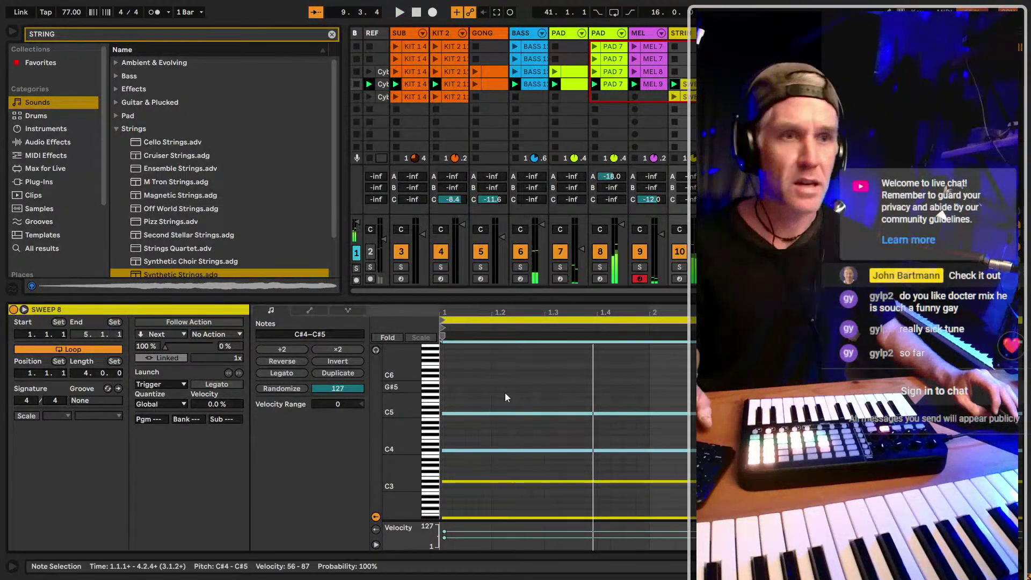
pyautogui.press('Up')
pyautogui.press('Up')
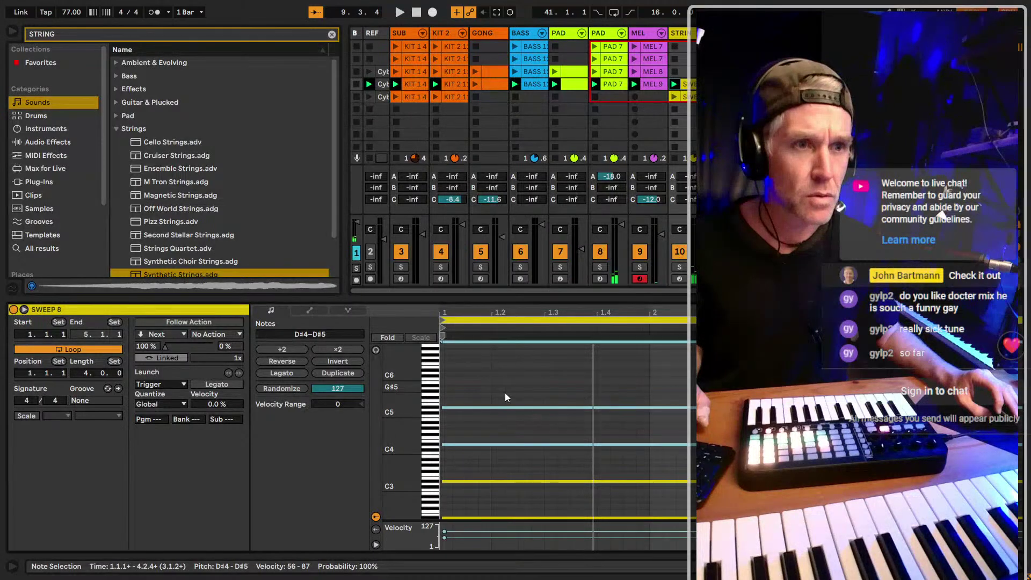
pyautogui.press('space')
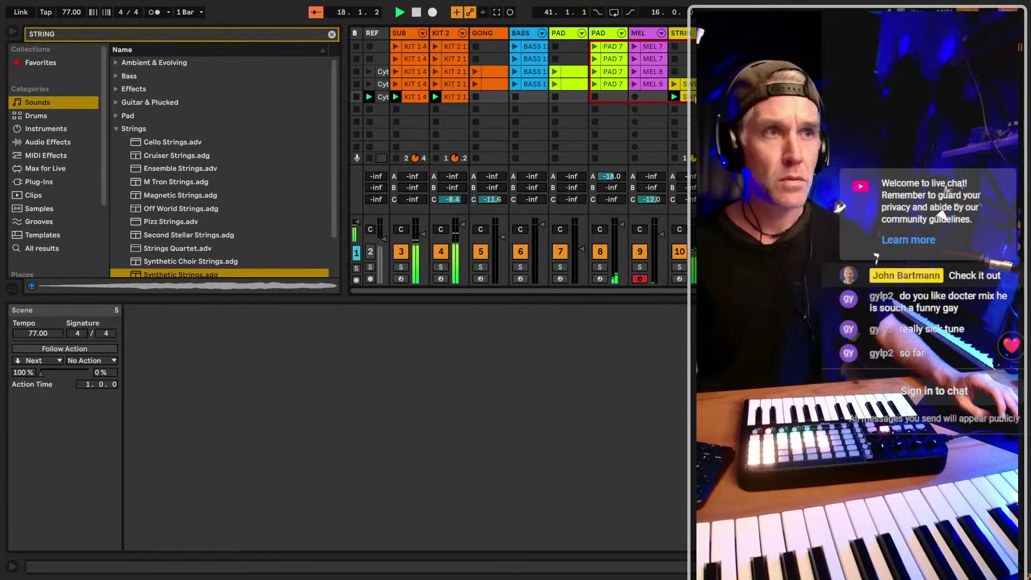
# Save the set, stop playback and enlarge the note editor with all SWEEP 8 notes selected
pyautogui.hotkey('ctrl', 's')
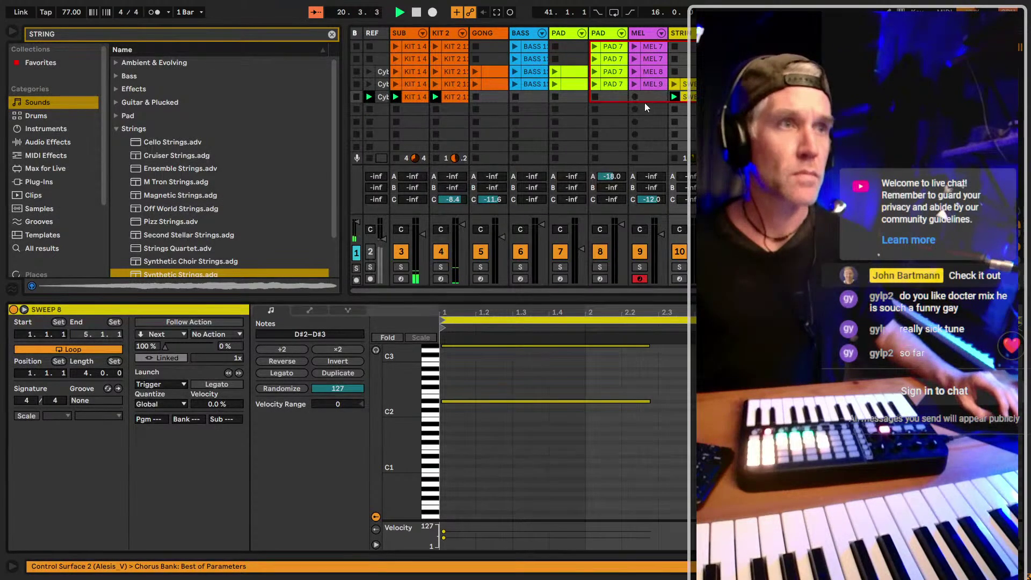
pyautogui.press('space')
pyautogui.hotkey('ctrl', 'a')
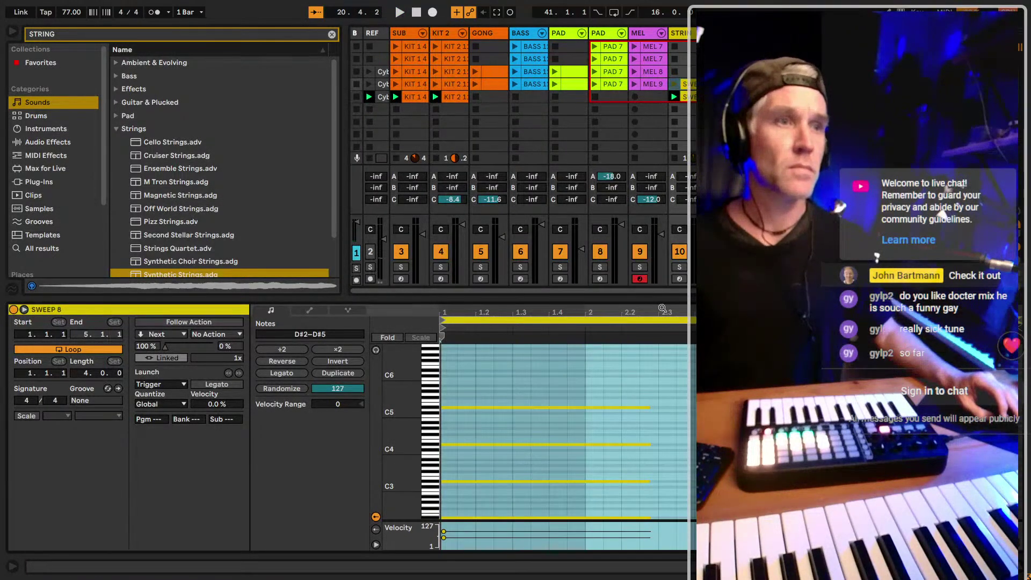
pyautogui.moveTo(655, 301); pyautogui.dragTo(654, 233)
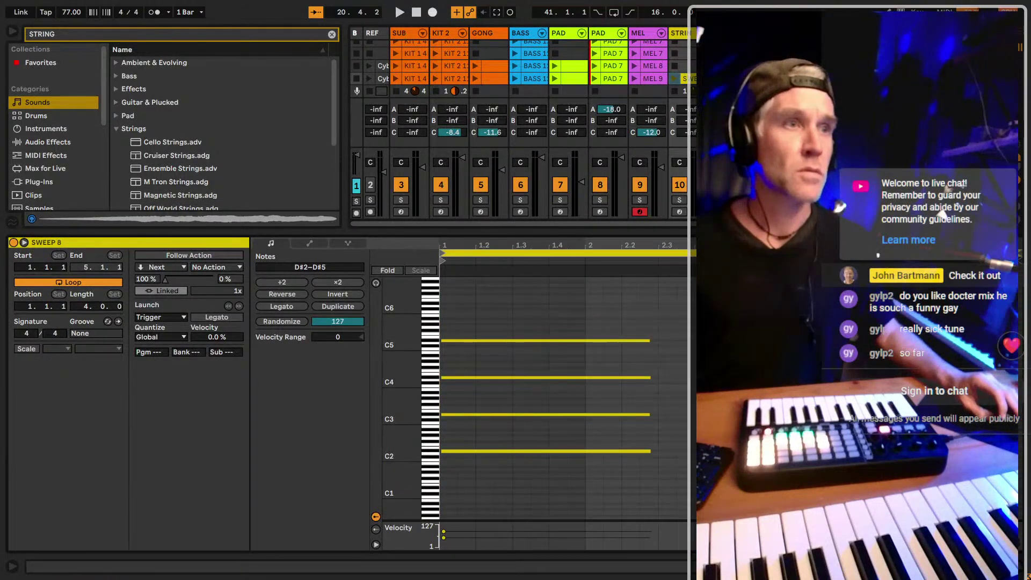
# Try lengthening the upper D#4 and D#5 notes in SWEEP 8 to end at about 5.2.4
pyautogui.moveTo(578, 399); pyautogui.dragTo(473, 324)
pyautogui.hotkey('shift', 'Right')
pyautogui.hotkey('shift', 'Right')
pyautogui.hotkey('shift', 'Right')
pyautogui.hotkey('shift', 'Right')
pyautogui.hotkey('shift', 'Right')
pyautogui.hotkey('shift', 'Right')
pyautogui.hotkey('shift', 'Right')
pyautogui.hotkey('shift', 'Right')
pyautogui.hotkey('shift', 'Right')
pyautogui.hotkey('shift', 'Right')
pyautogui.hotkey('shift', 'Right')
pyautogui.hotkey('shift', 'Right')
pyautogui.hotkey('shift', 'Right')
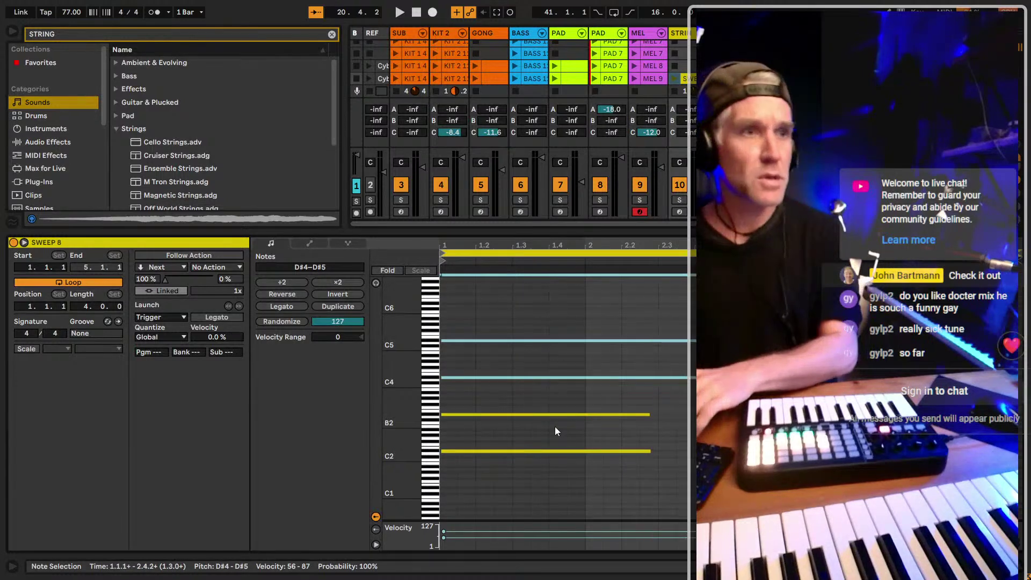
pyautogui.hotkey('shift', 'Right')
pyautogui.hotkey('shift', 'Right')
pyautogui.hotkey('shift', 'Right')
pyautogui.hotkey('shift', 'Right')
pyautogui.hotkey('shift', 'Right')
pyautogui.hotkey('shift', 'Right')
pyautogui.hotkey('shift', 'Right')
pyautogui.hotkey('shift', 'Right')
pyautogui.hotkey('shift', 'Right')
pyautogui.hotkey('shift', 'Right')
pyautogui.hotkey('shift', 'Right')
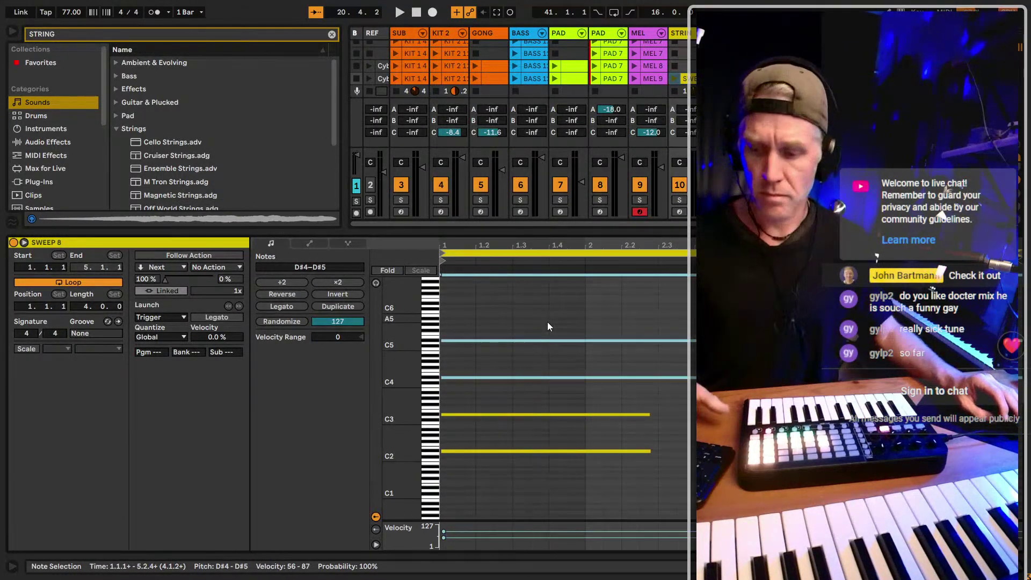
# Shorten the upper D#4 and D#5 notes in SWEEP 8 to end at about 2.2.4, level with the lower notes
pyautogui.moveTo(534, 503); pyautogui.dragTo(485, 417)
pyautogui.hotkey('ctrl', 'z')
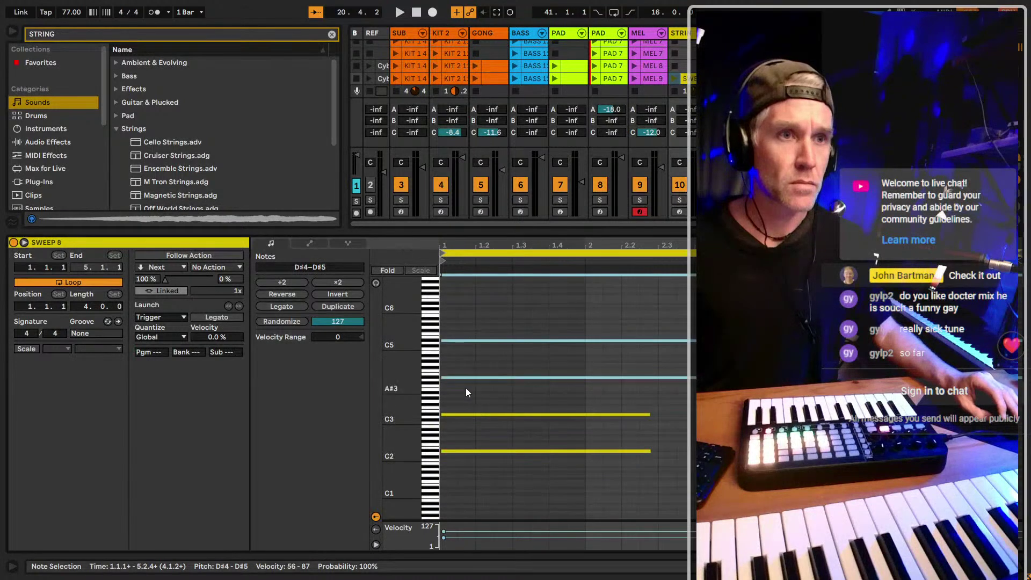
pyautogui.hotkey('shift', 'Left')
pyautogui.hotkey('shift', 'Left')
pyautogui.hotkey('shift', 'Left')
pyautogui.hotkey('shift', 'Left')
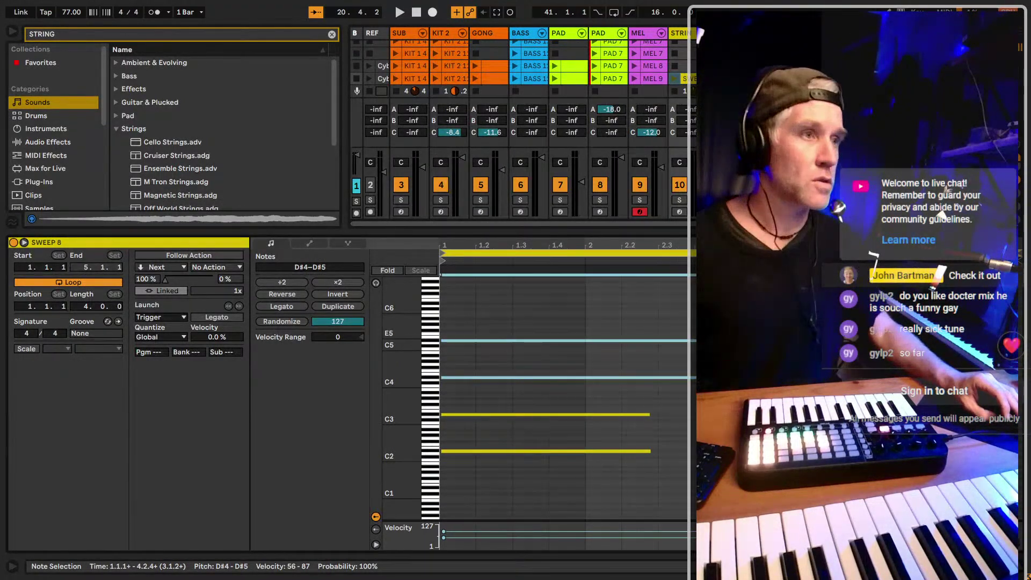
pyautogui.moveTo(684, 363); pyautogui.dragTo(651, 361)
# Move the upper D#4 and D#5 notes in SWEEP 8 to start at bar 3 and start playback
pyautogui.moveTo(599, 393); pyautogui.dragTo(472, 326)
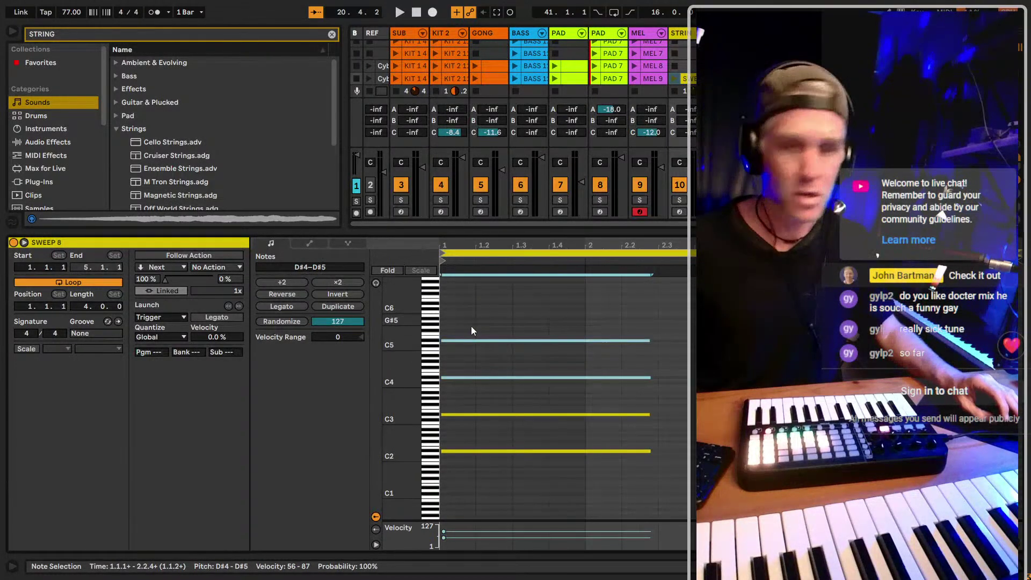
pyautogui.press('Right')
pyautogui.press('Right')
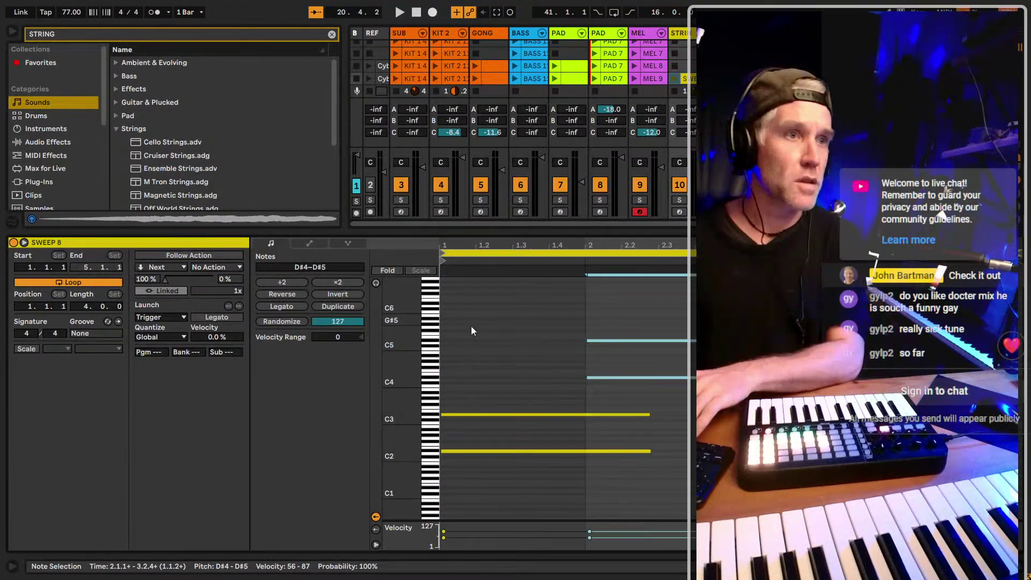
pyautogui.press('space')
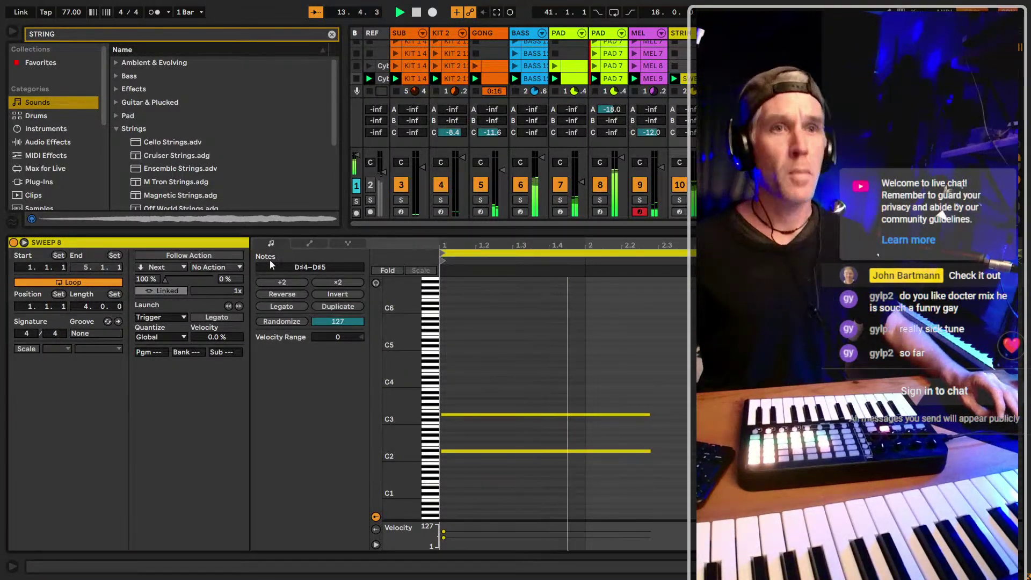
# Check SWEEP 8's pitch bend envelope and listen to the string track in solo with its devices shown
pyautogui.click(309, 243)
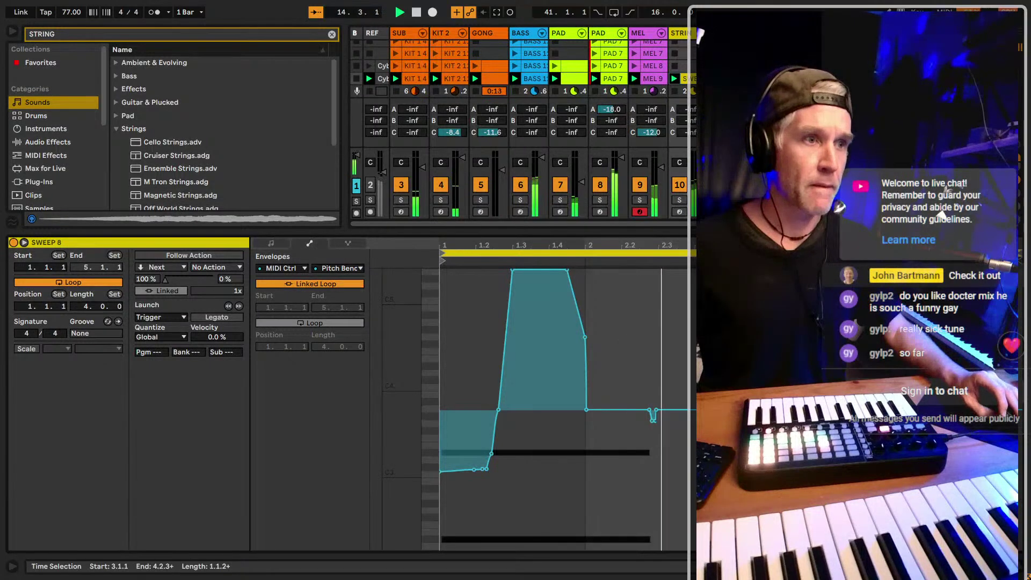
pyautogui.click(651, 322)
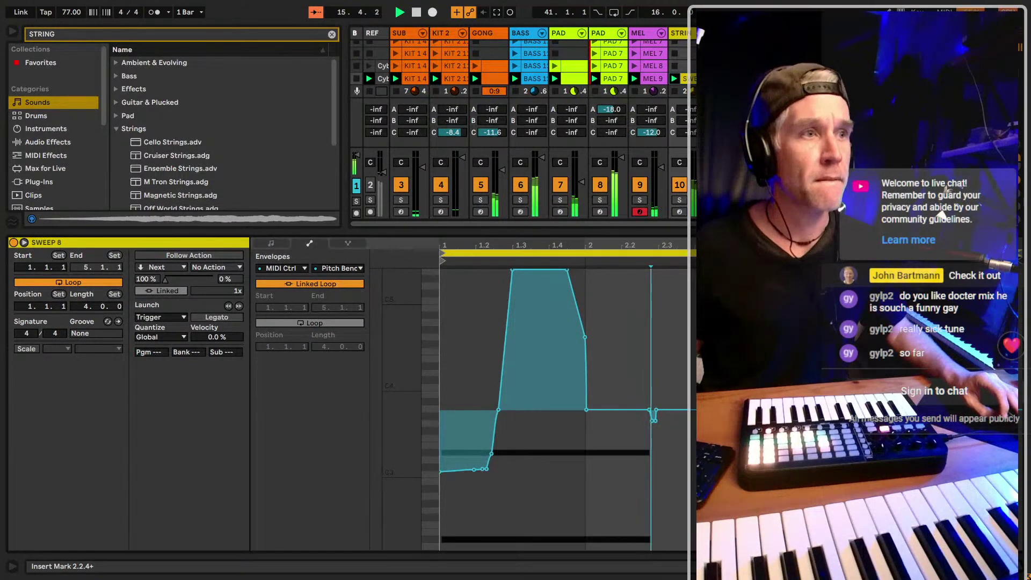
pyautogui.click(639, 201)
pyautogui.click(679, 199)
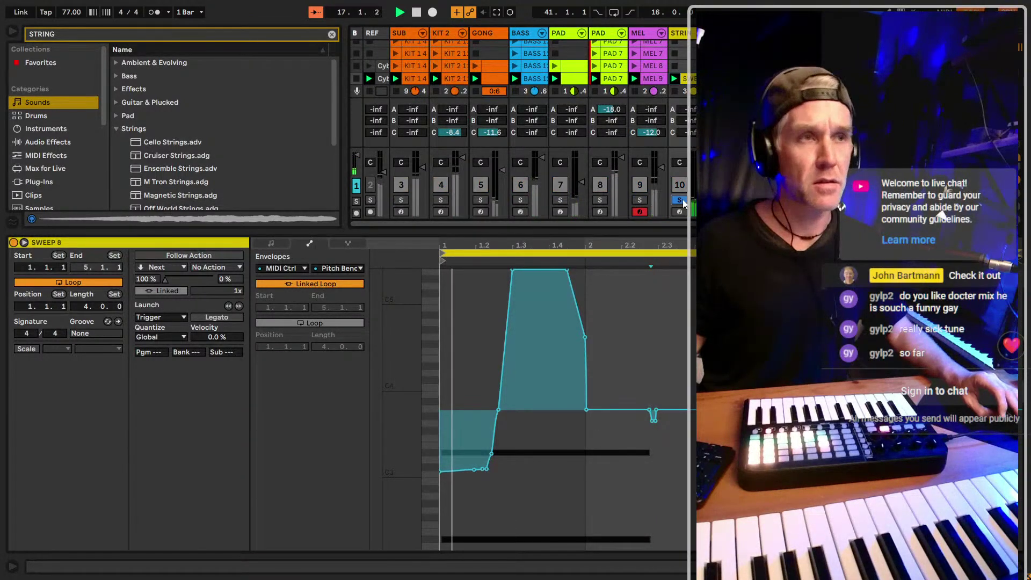
pyautogui.hotkey('shift', 'Tab')
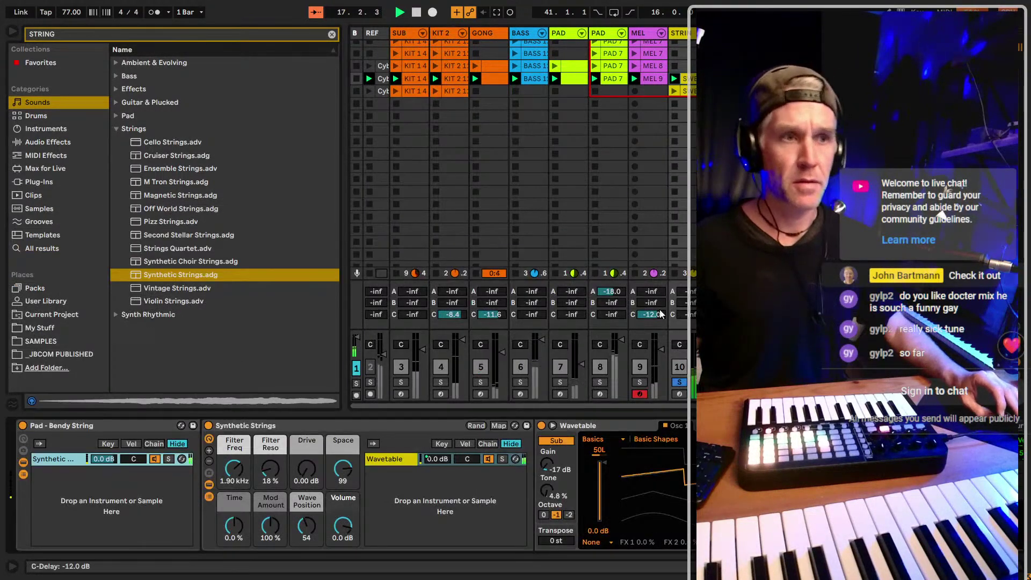
pyautogui.click(679, 382)
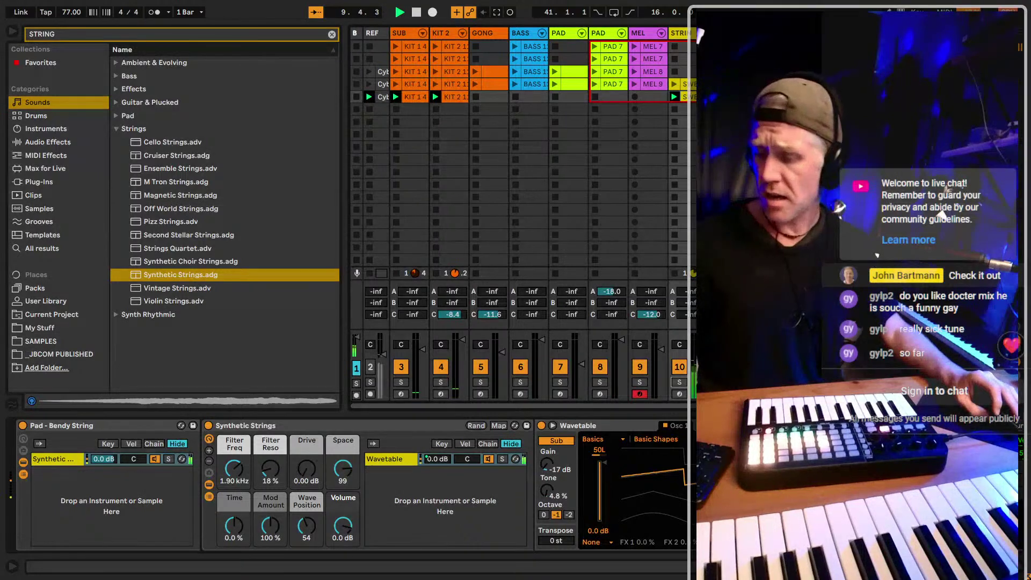
pyautogui.hotkey('ctrl', 'alt', 'i')
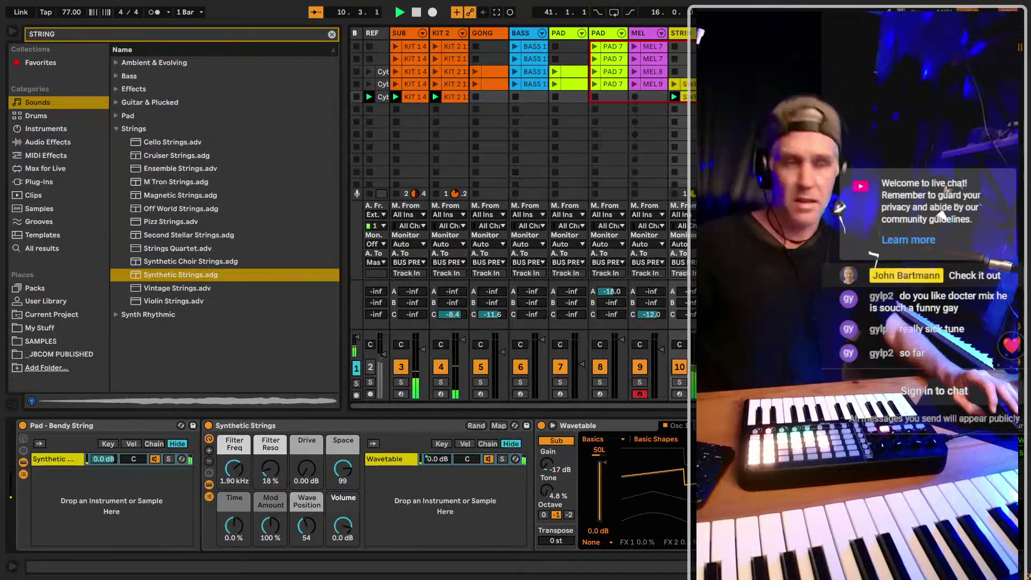
pyautogui.hotkey('ctrl', 'alt', 'i')
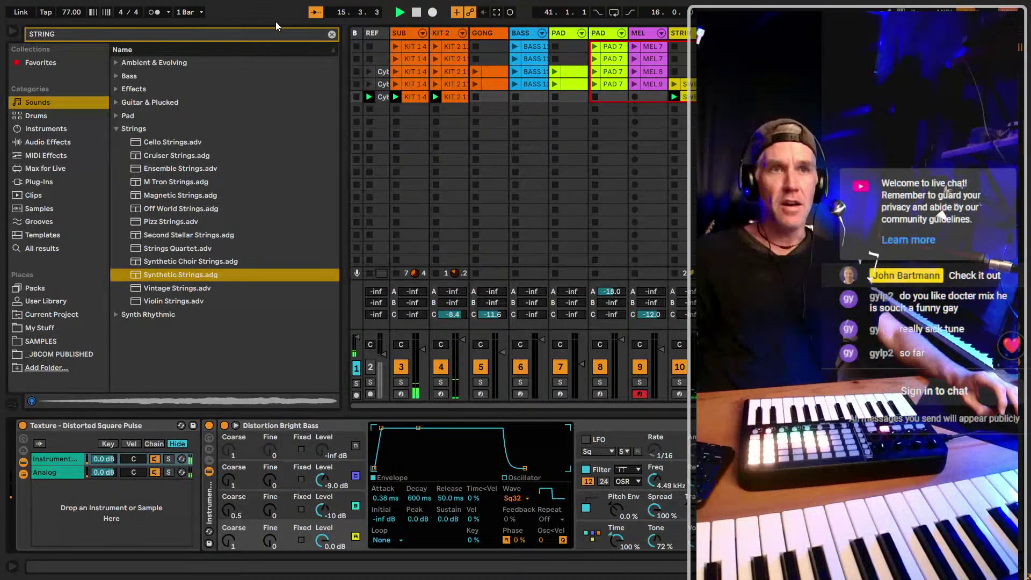
# Clear the STRING search so the browser lists the whole Sounds category
pyautogui.click(332, 34)
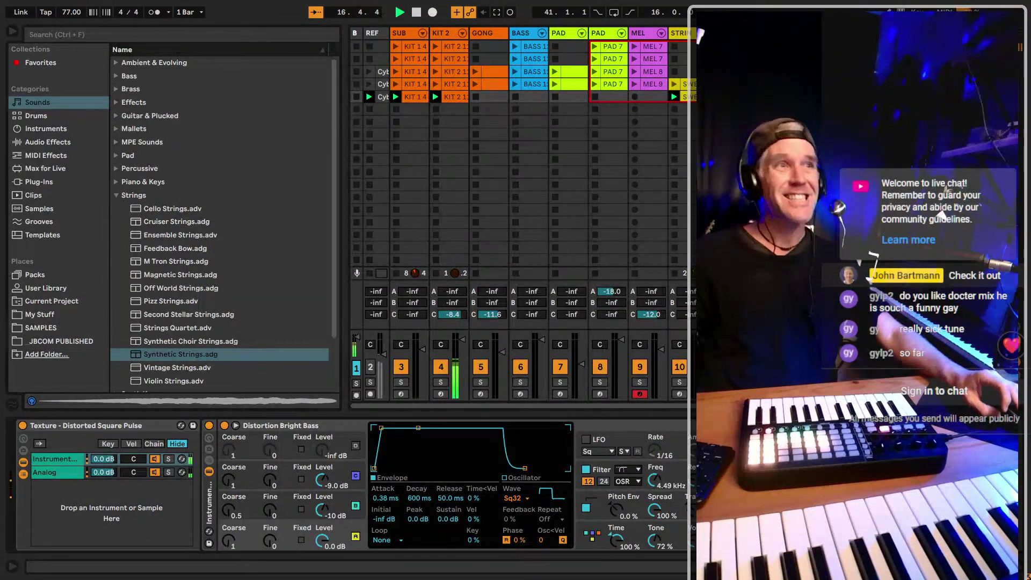
pyautogui.press('Escape')
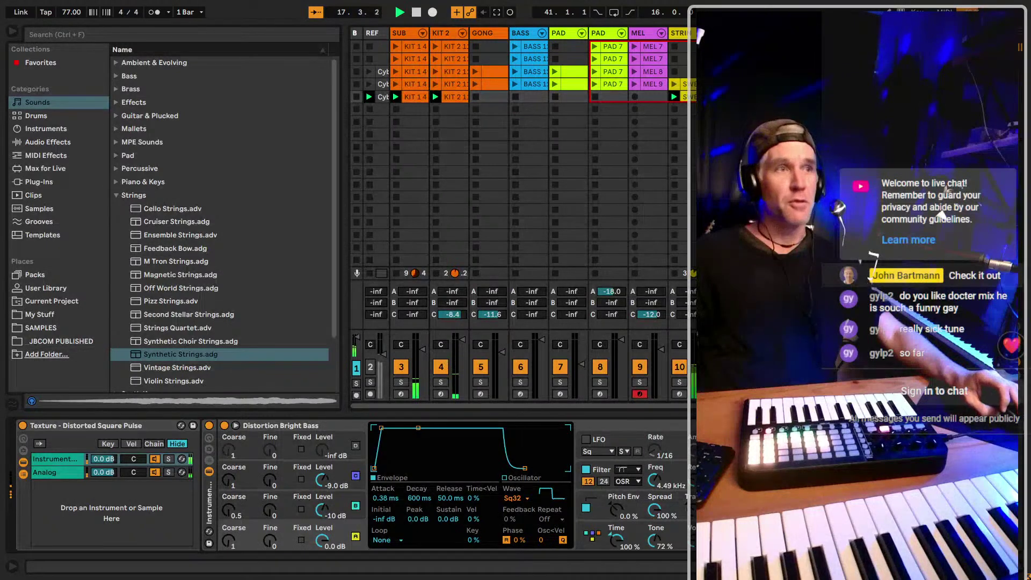
pyautogui.press('Left')
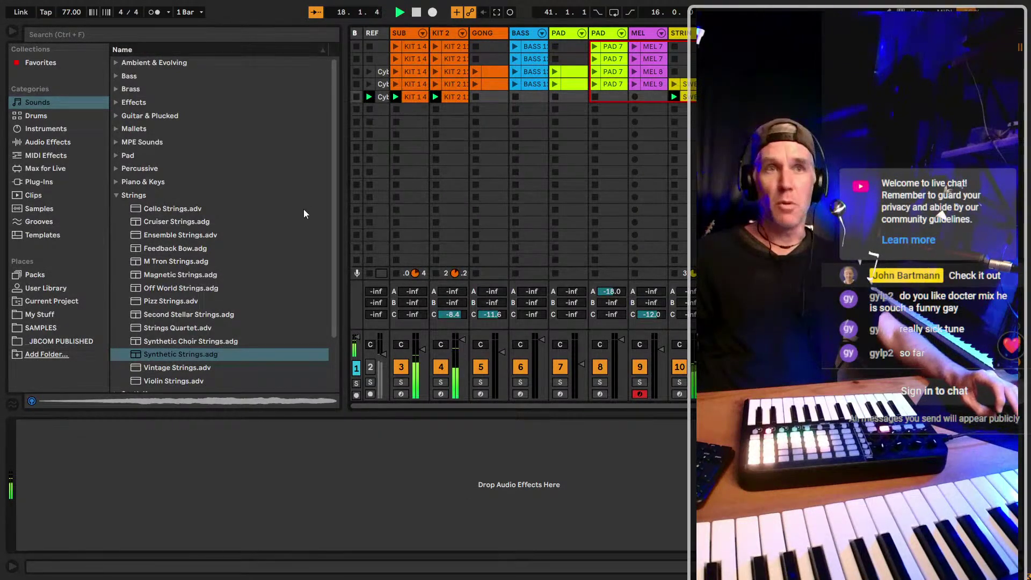